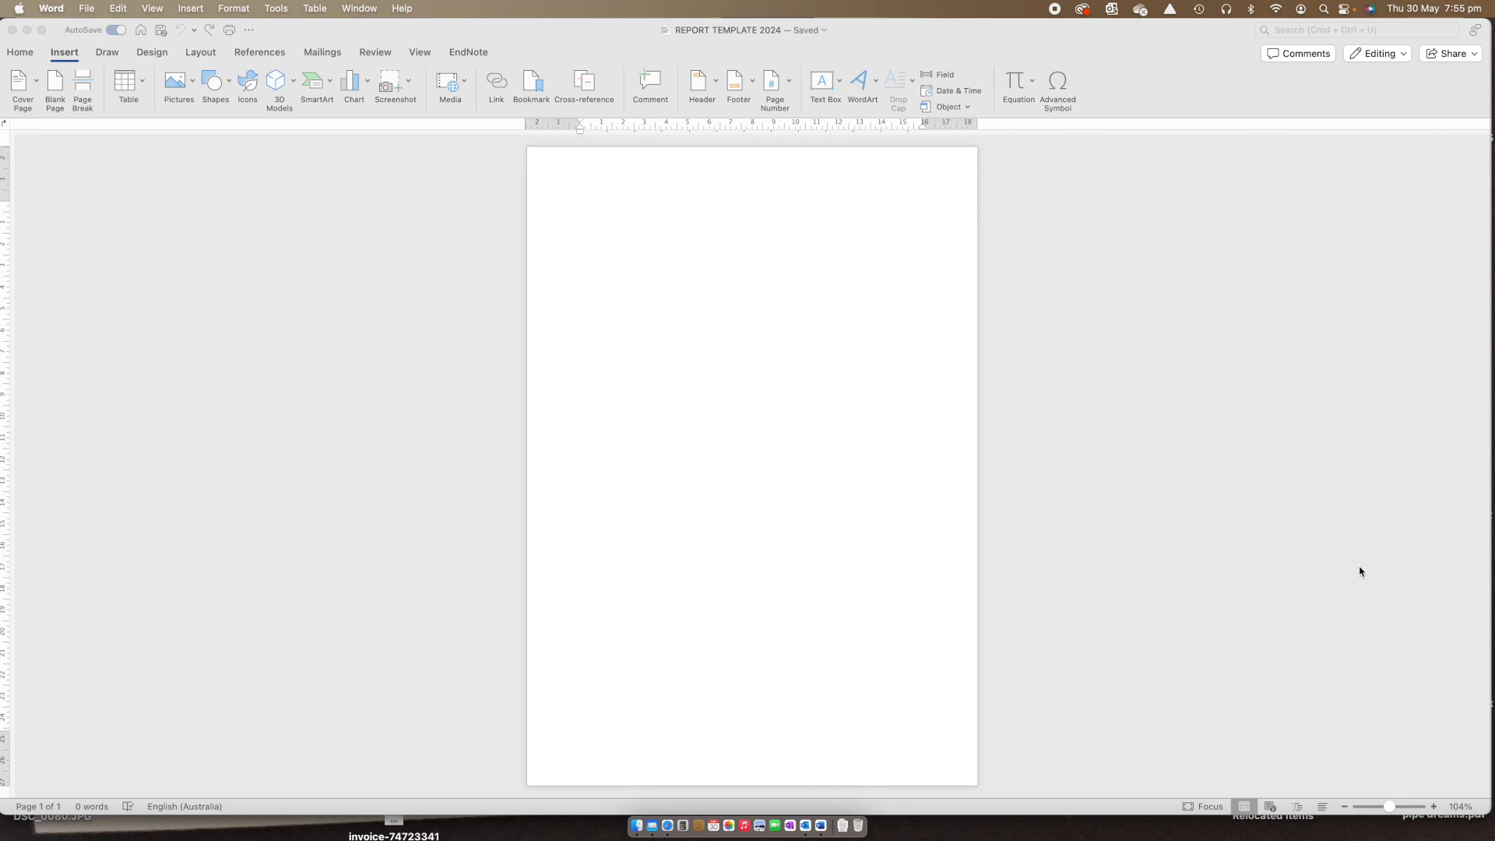
Insert the built-in Facet cover page at the start of the blank document.
click(727, 379)
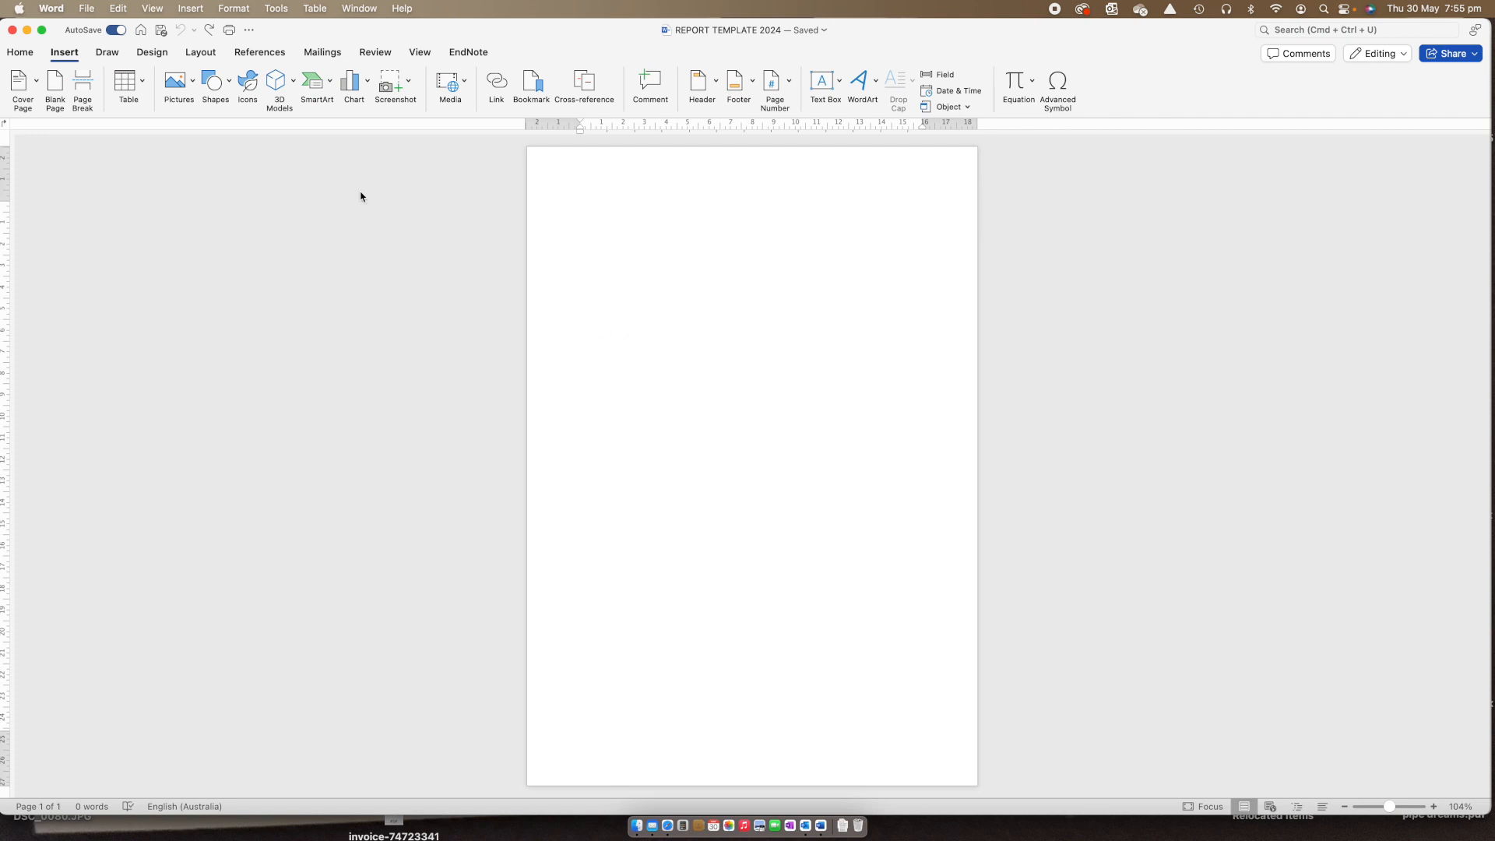
click(74, 53)
click(74, 53)
click(39, 82)
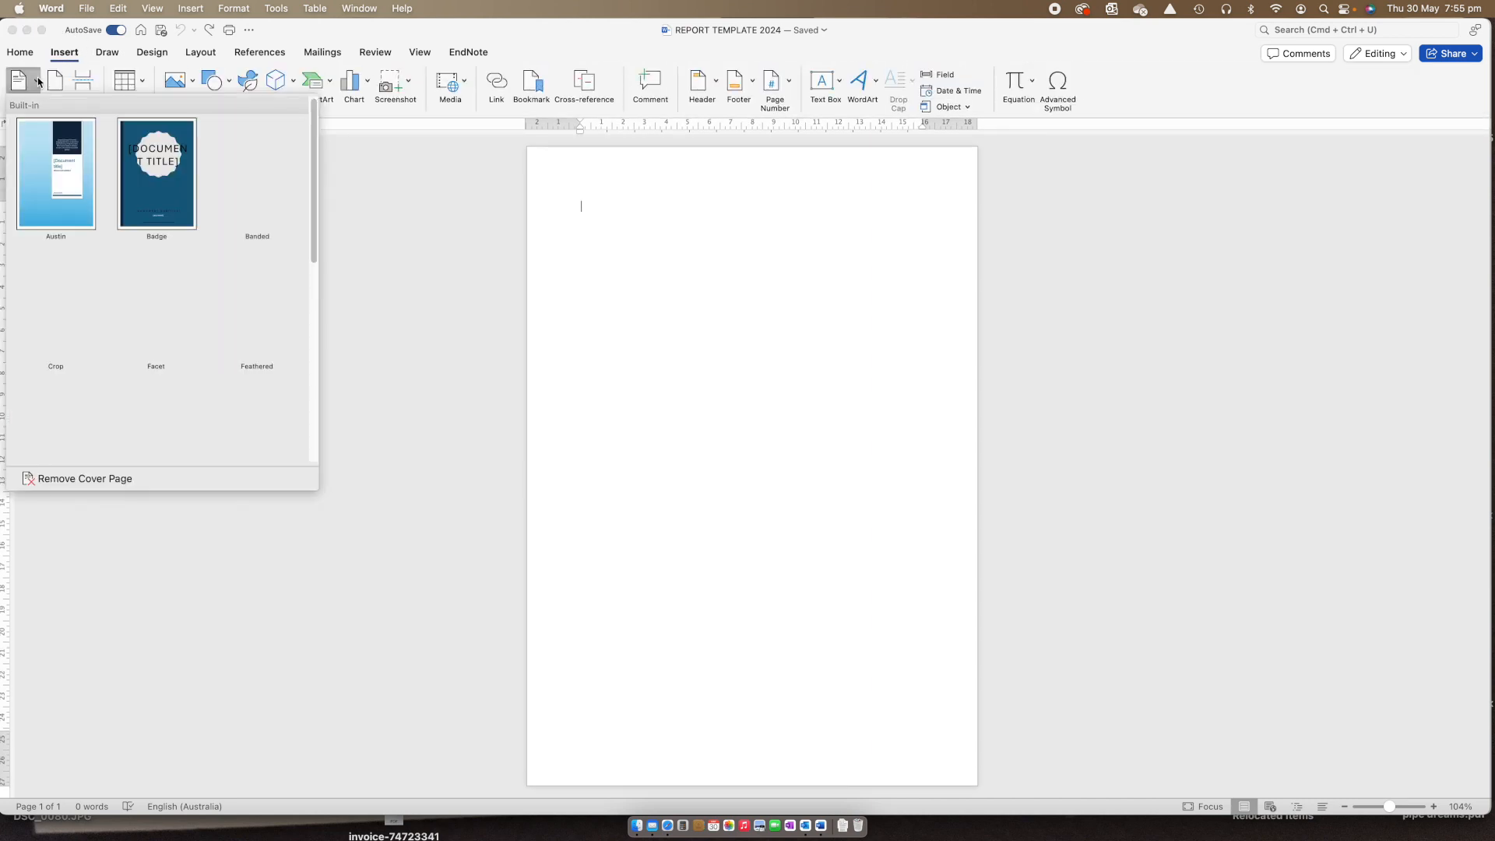
click(137, 294)
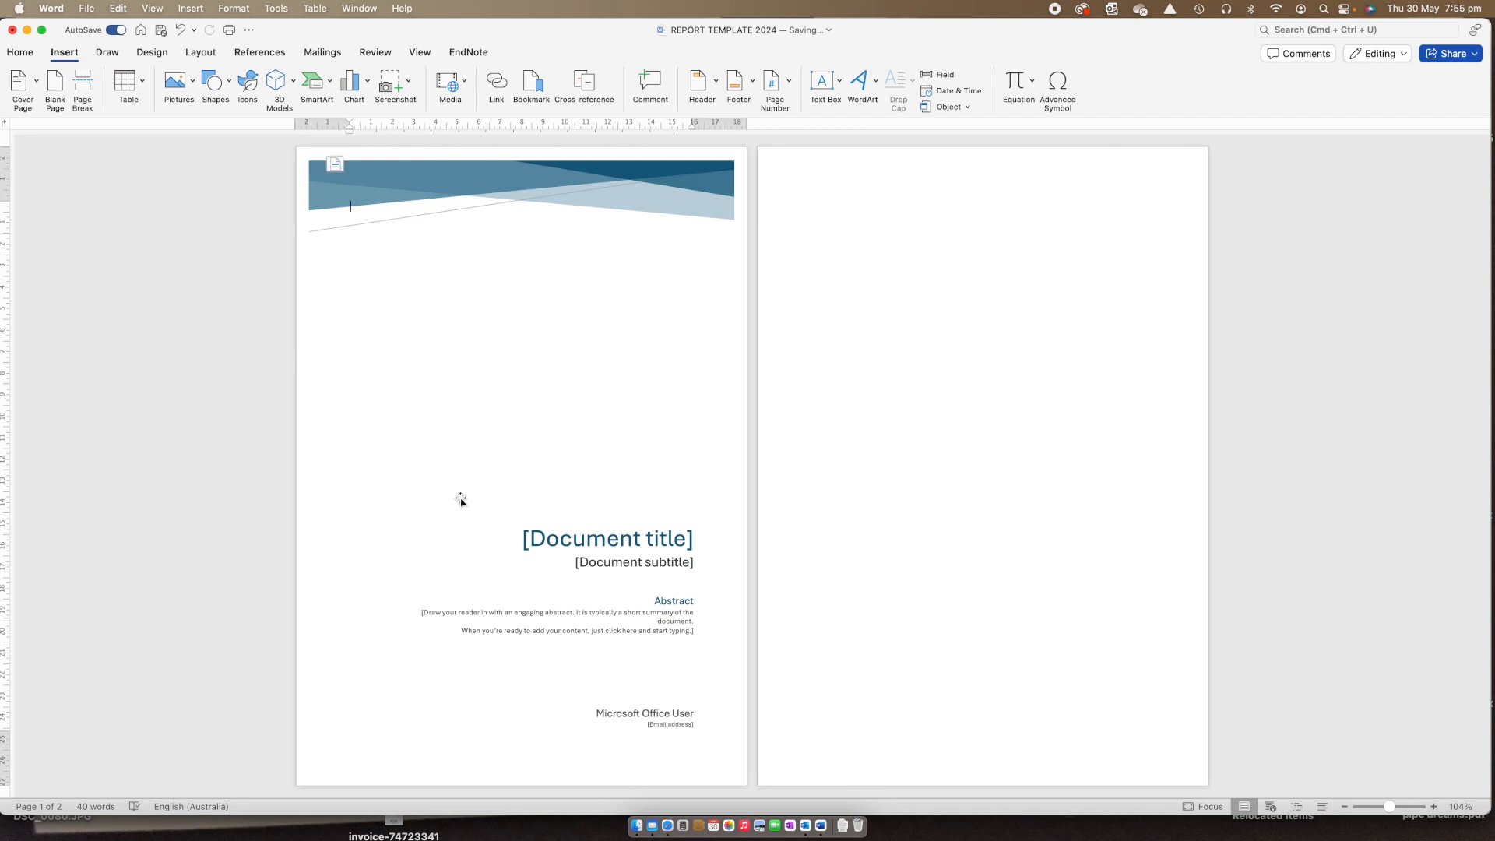
Insert an automatic table of contents in the Classic style on the page after the cover.
click(875, 463)
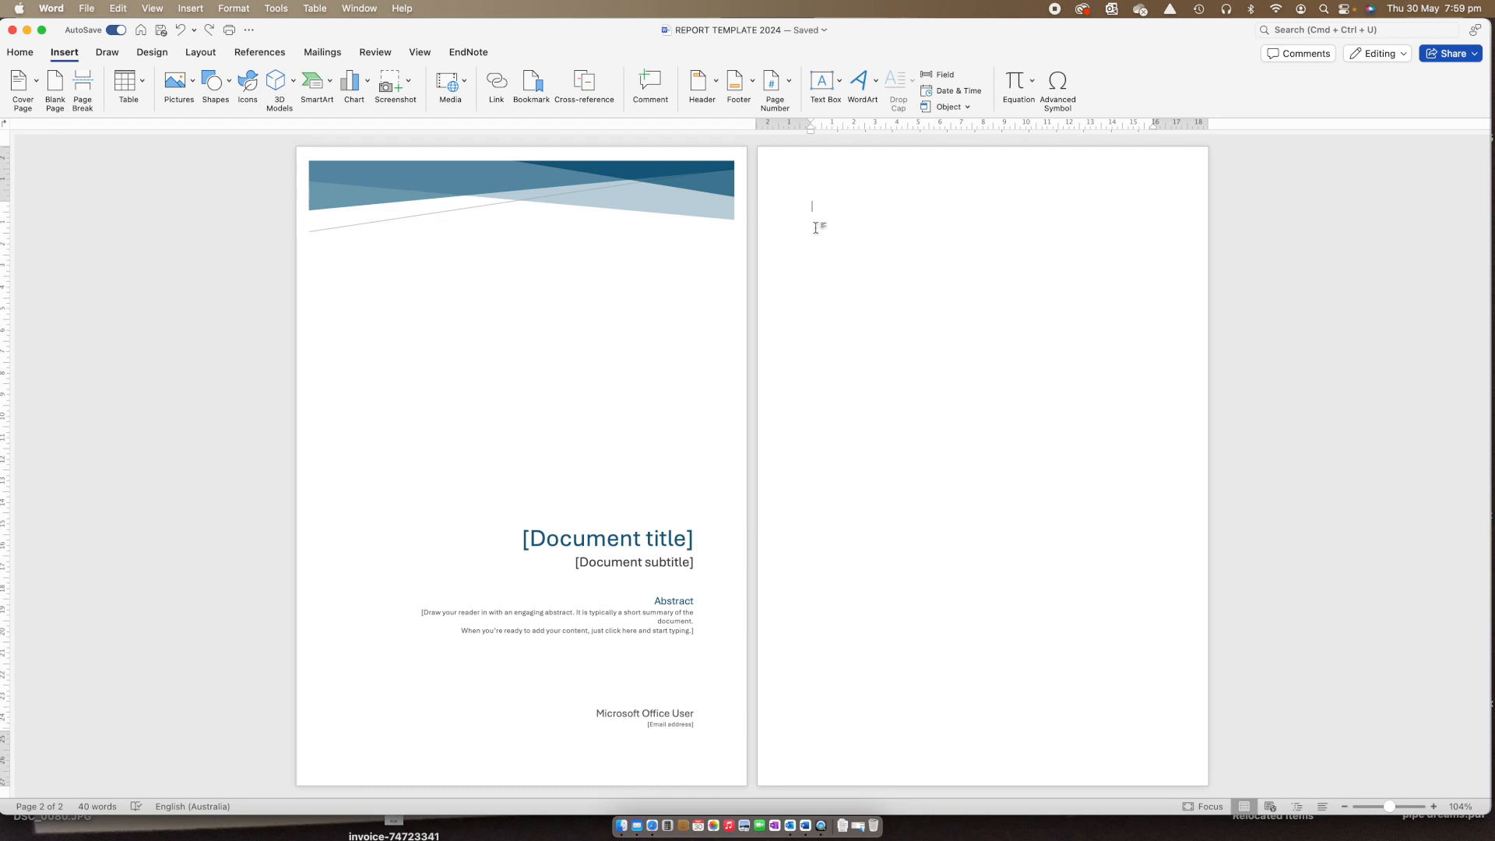
click(267, 53)
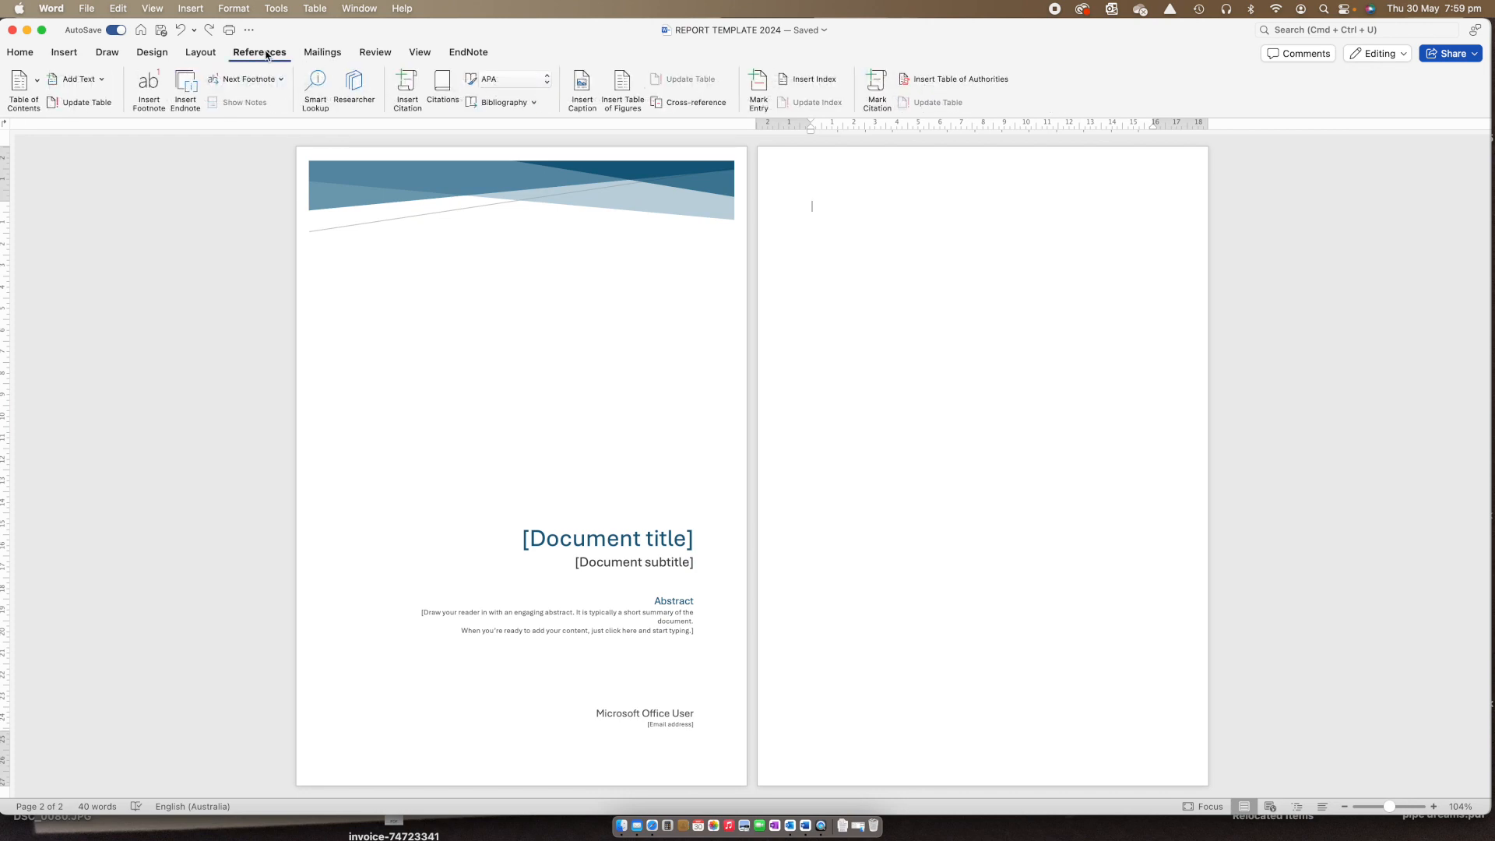
click(39, 80)
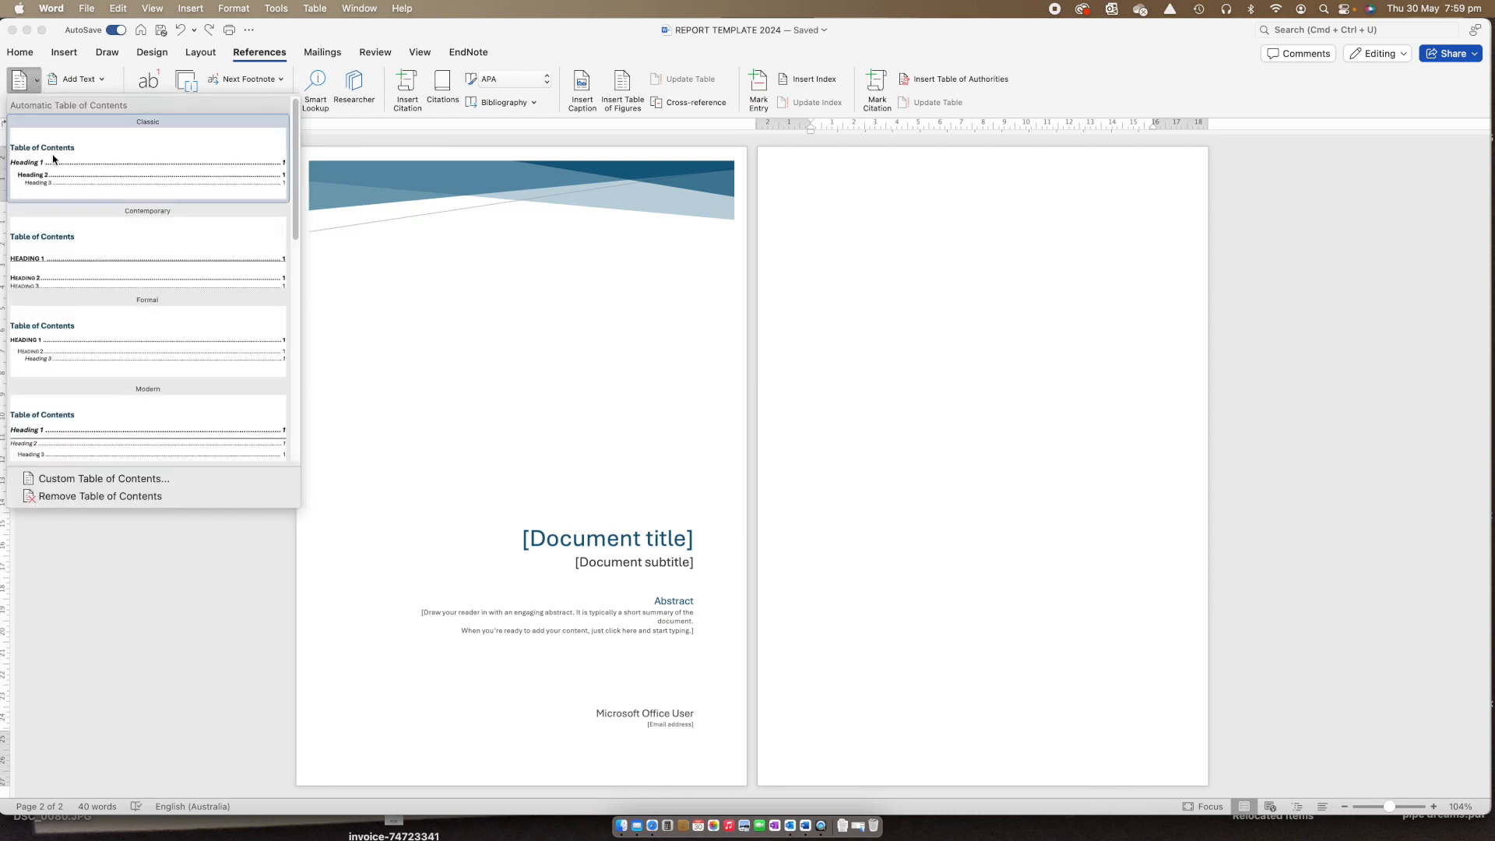
click(55, 161)
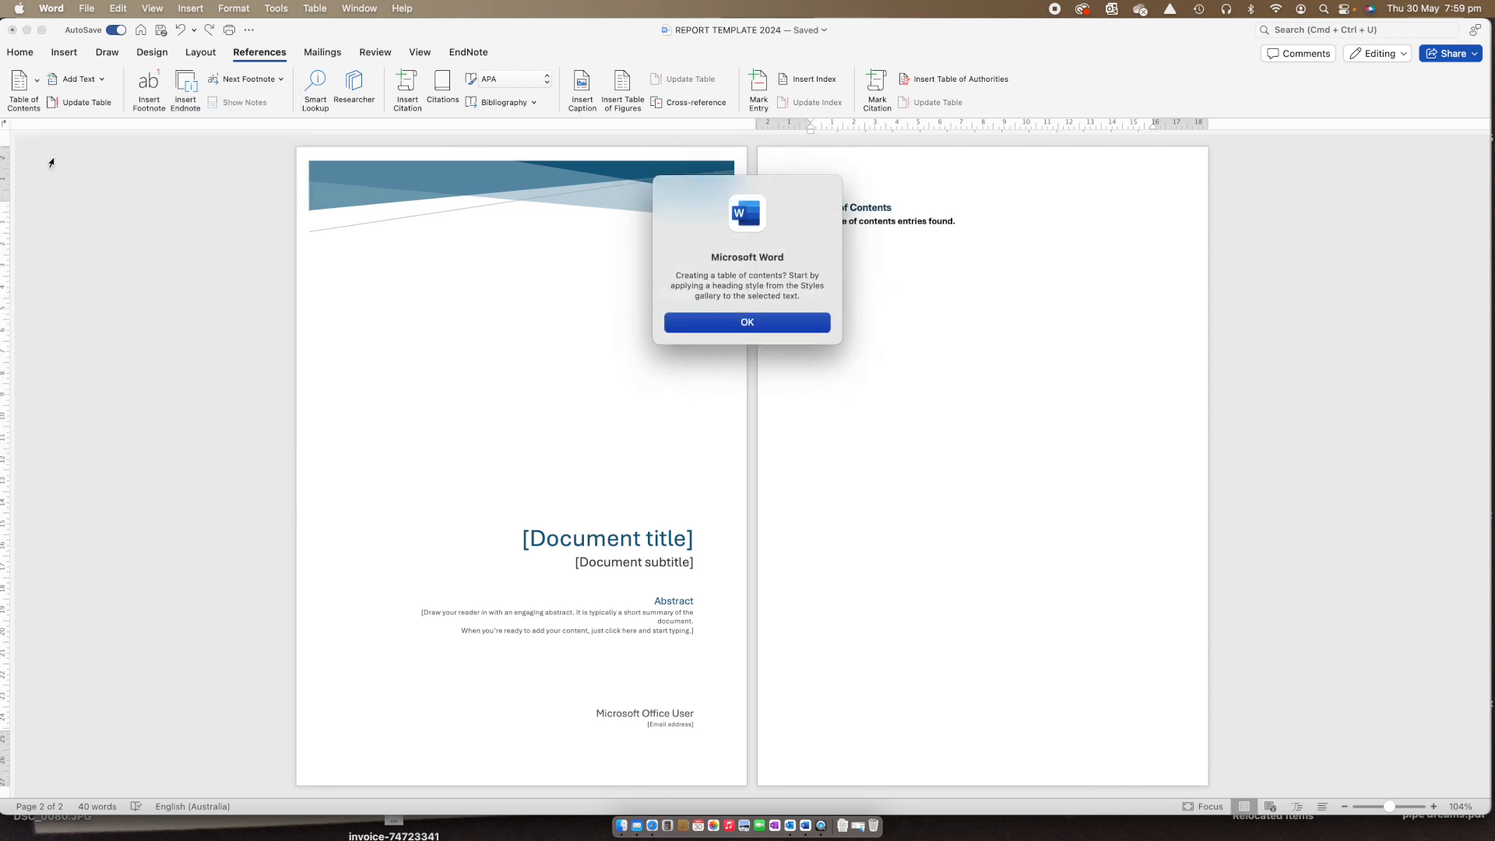
click(750, 324)
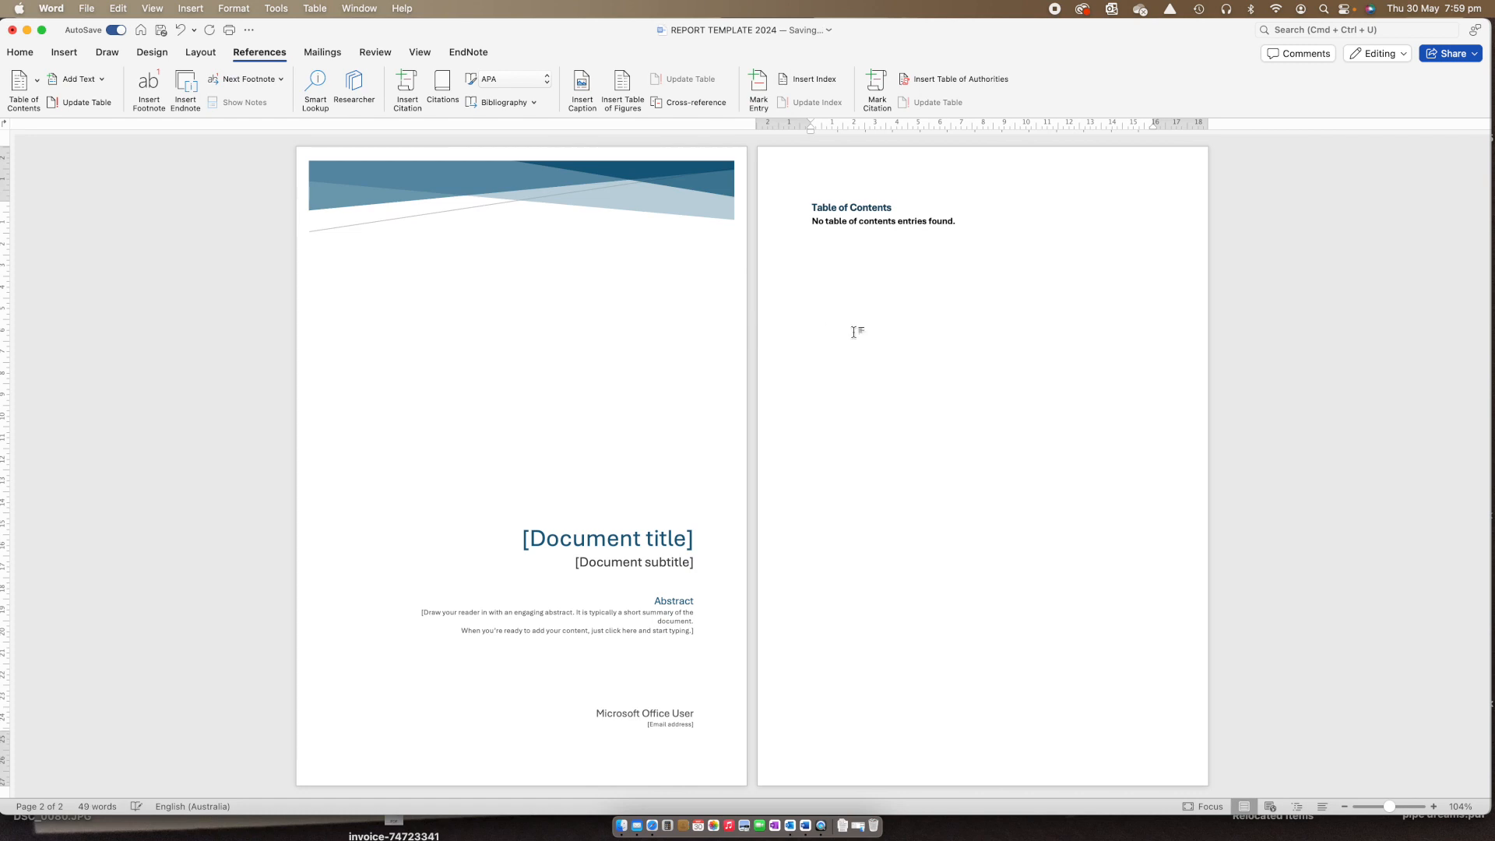
Add the line "List of Figures" below the table of contents and insert a table of figures with the Figure caption label under it.
text(List of Figures)
key(Return)
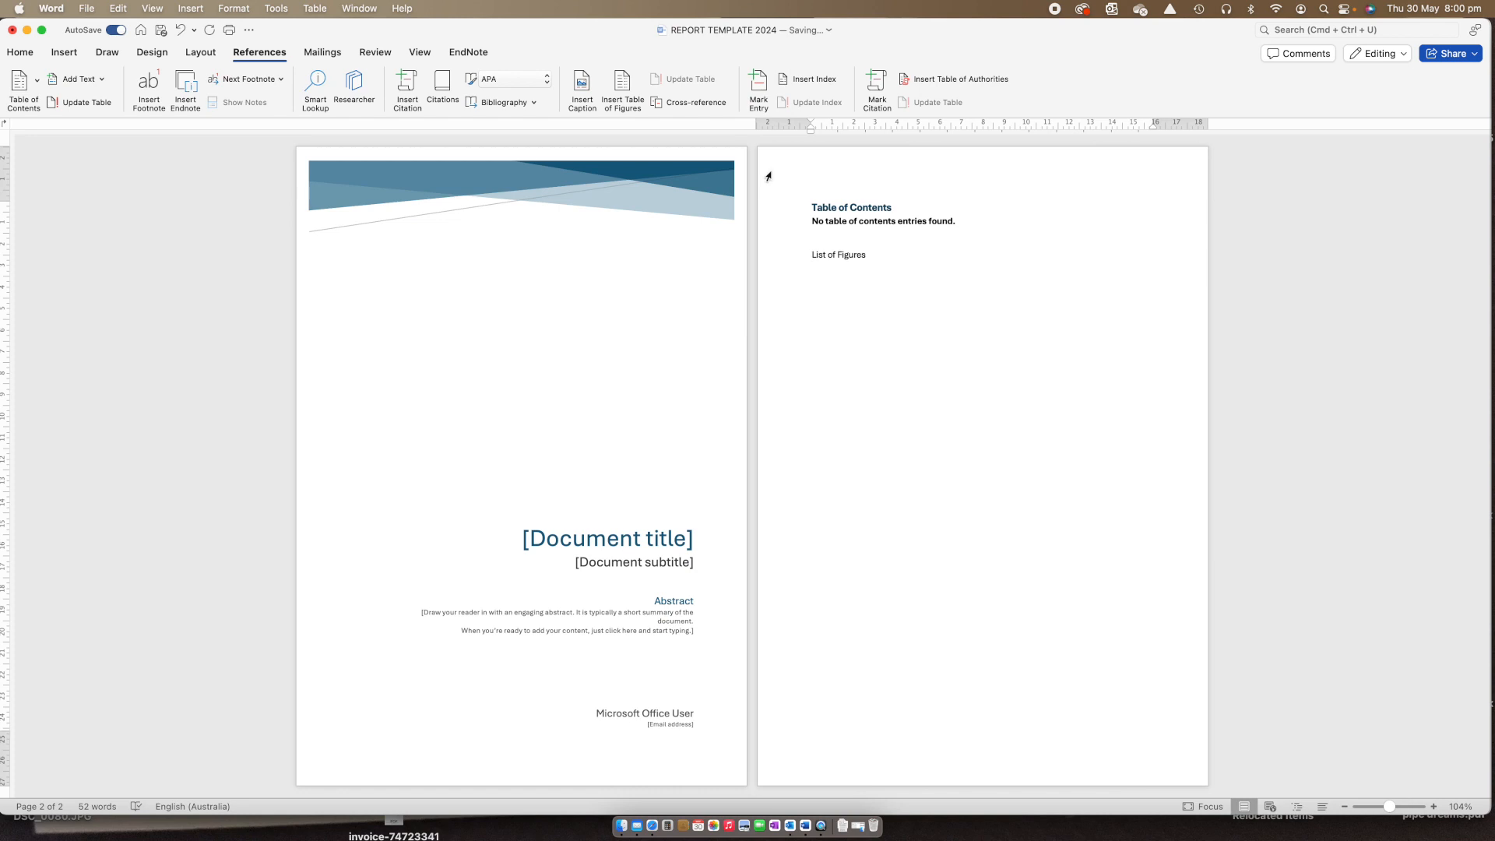
click(628, 85)
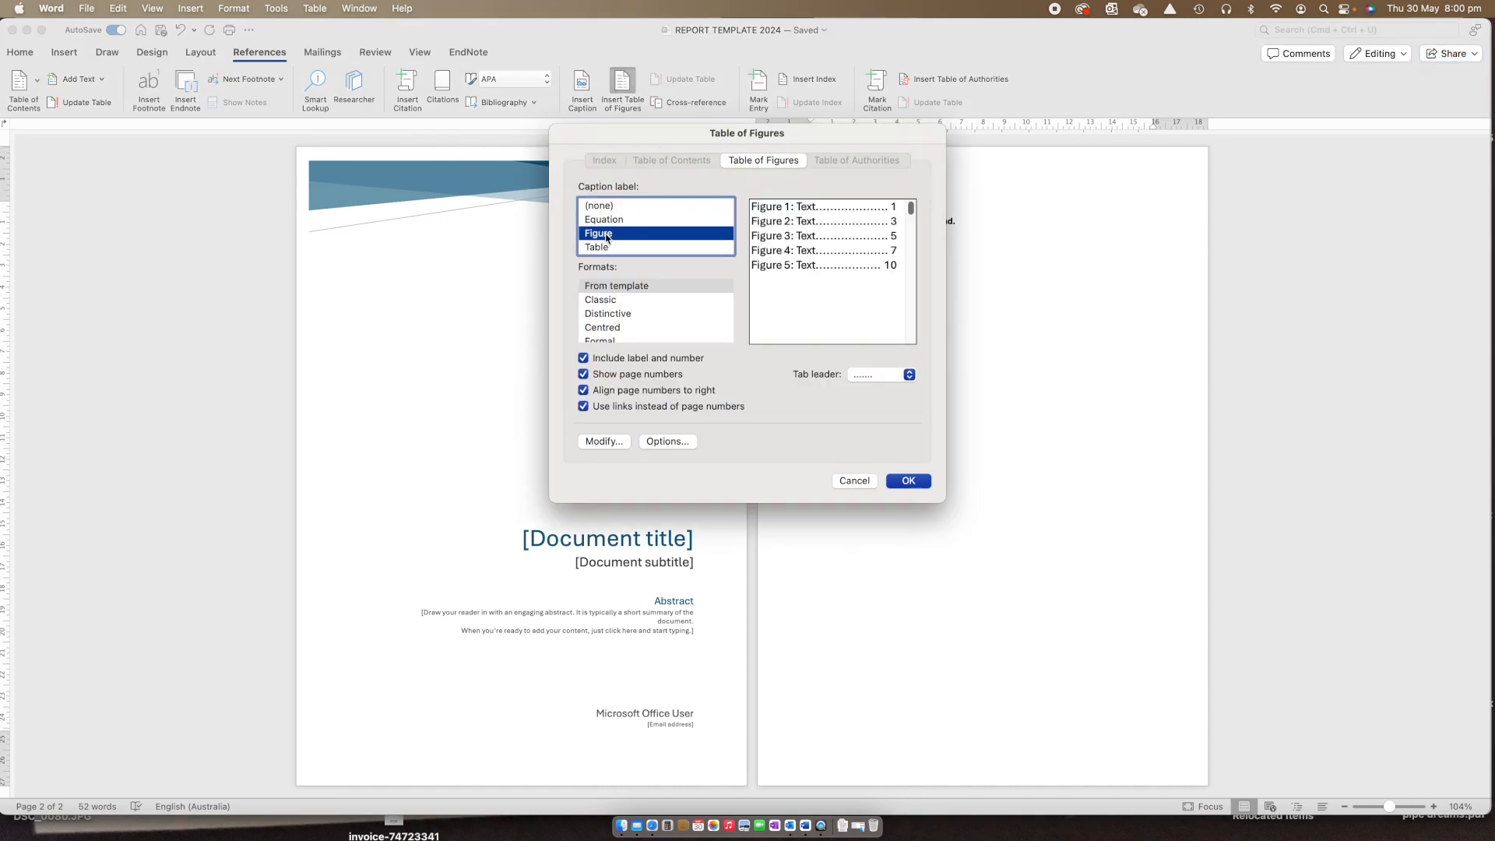
click(910, 481)
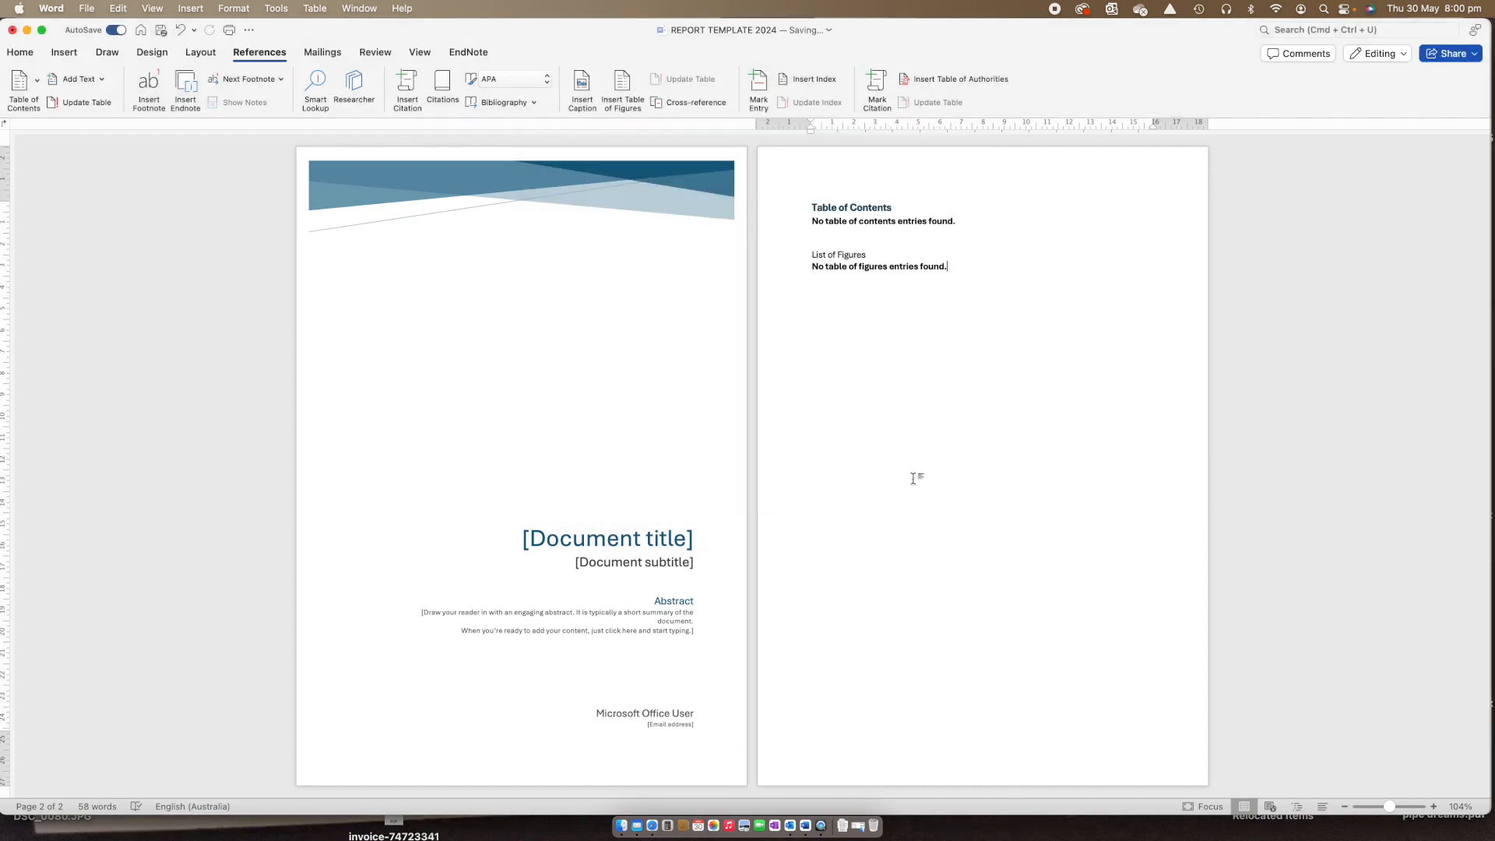
Insert a page break below the table of figures to start a third page.
key(Return)
click(70, 56)
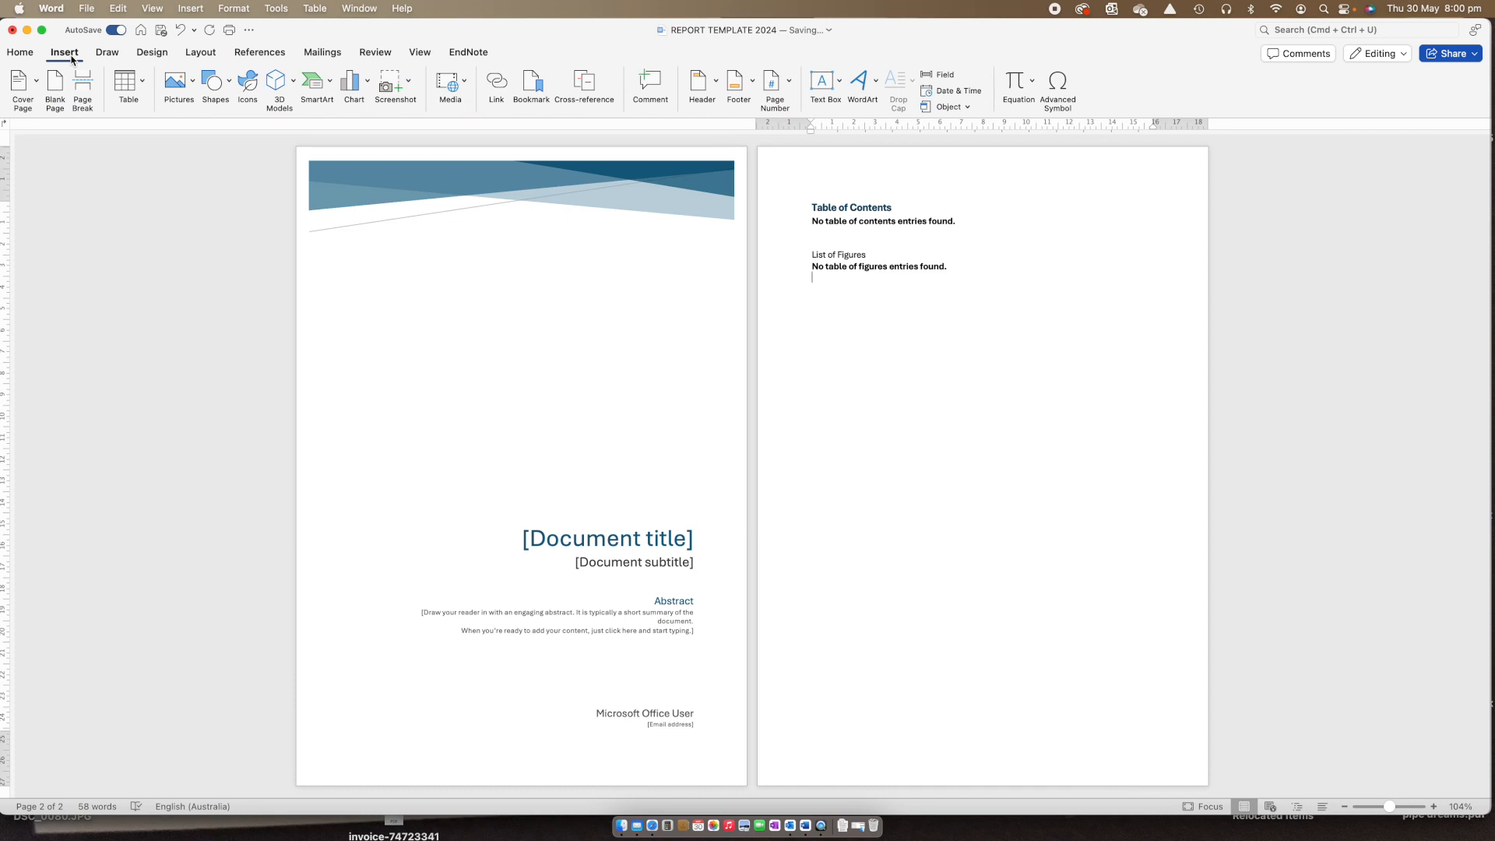
click(83, 85)
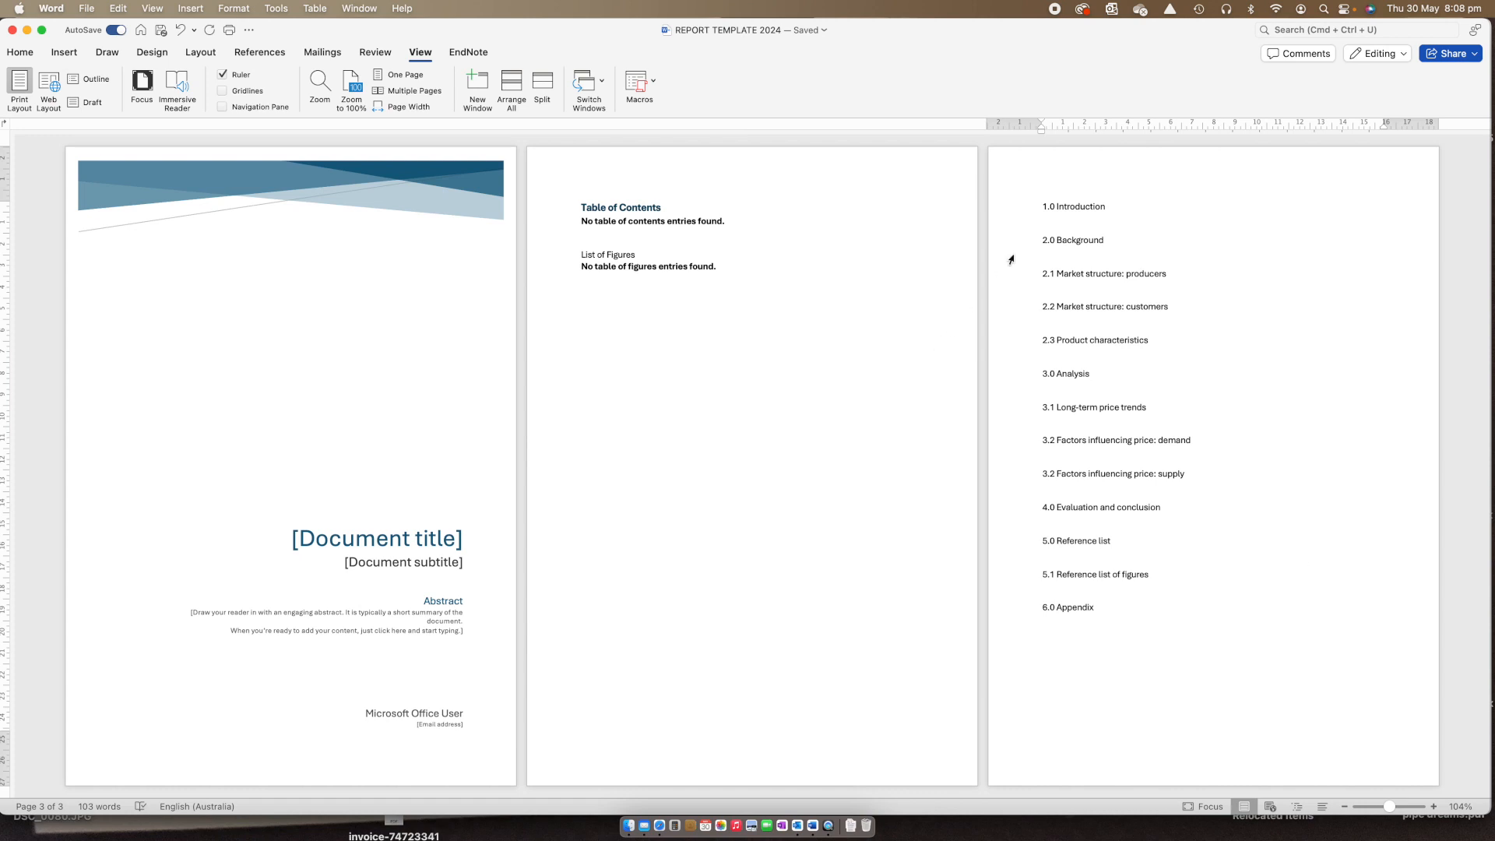
Apply the Heading 1 style to "1.0 Introduction" and "2.0 Background" on the third page.
click(25, 55)
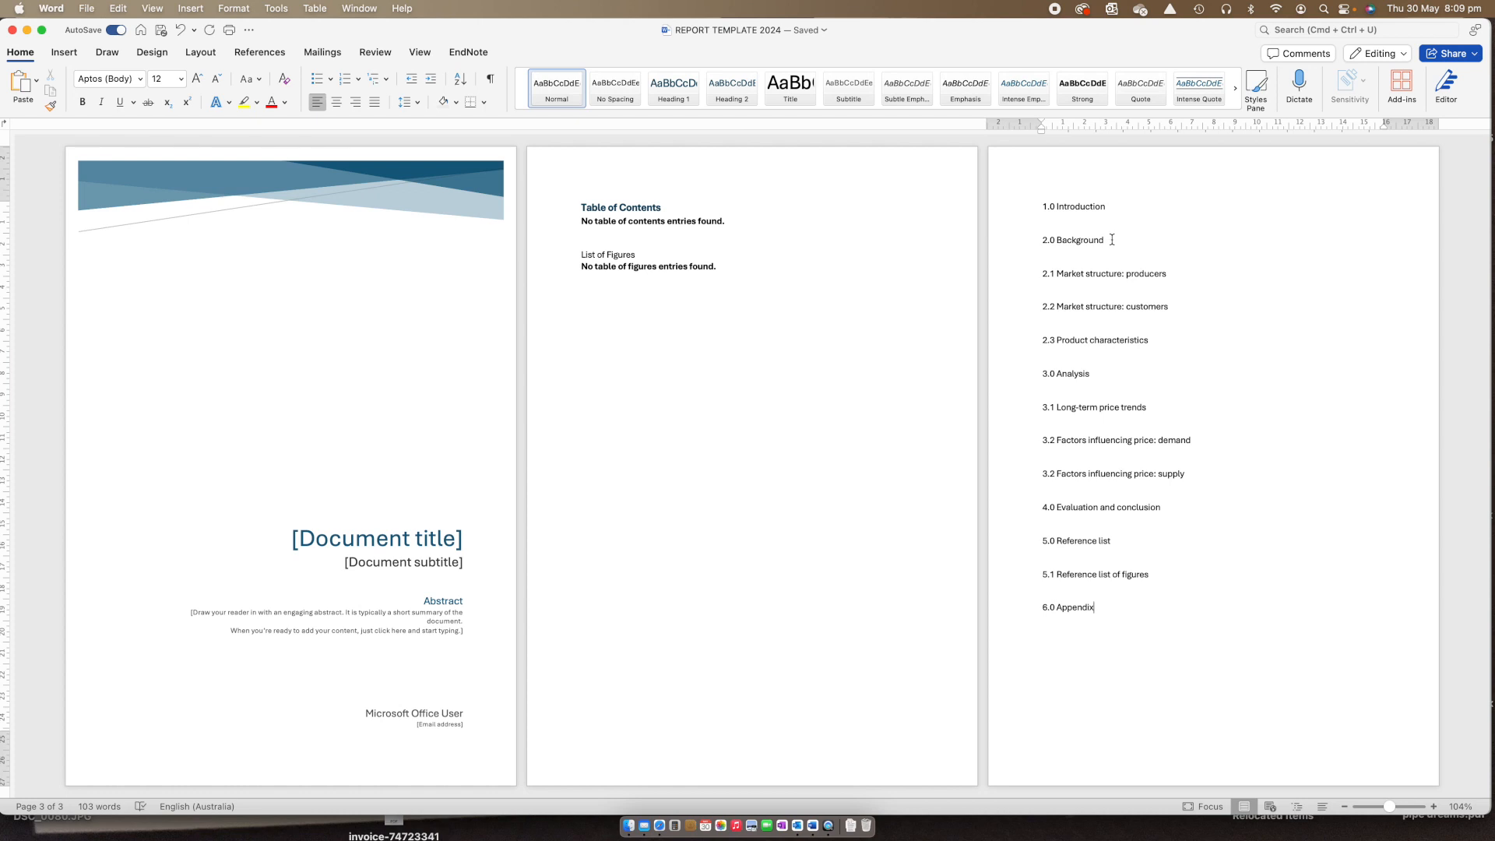
drag(1104, 201, 1044, 212)
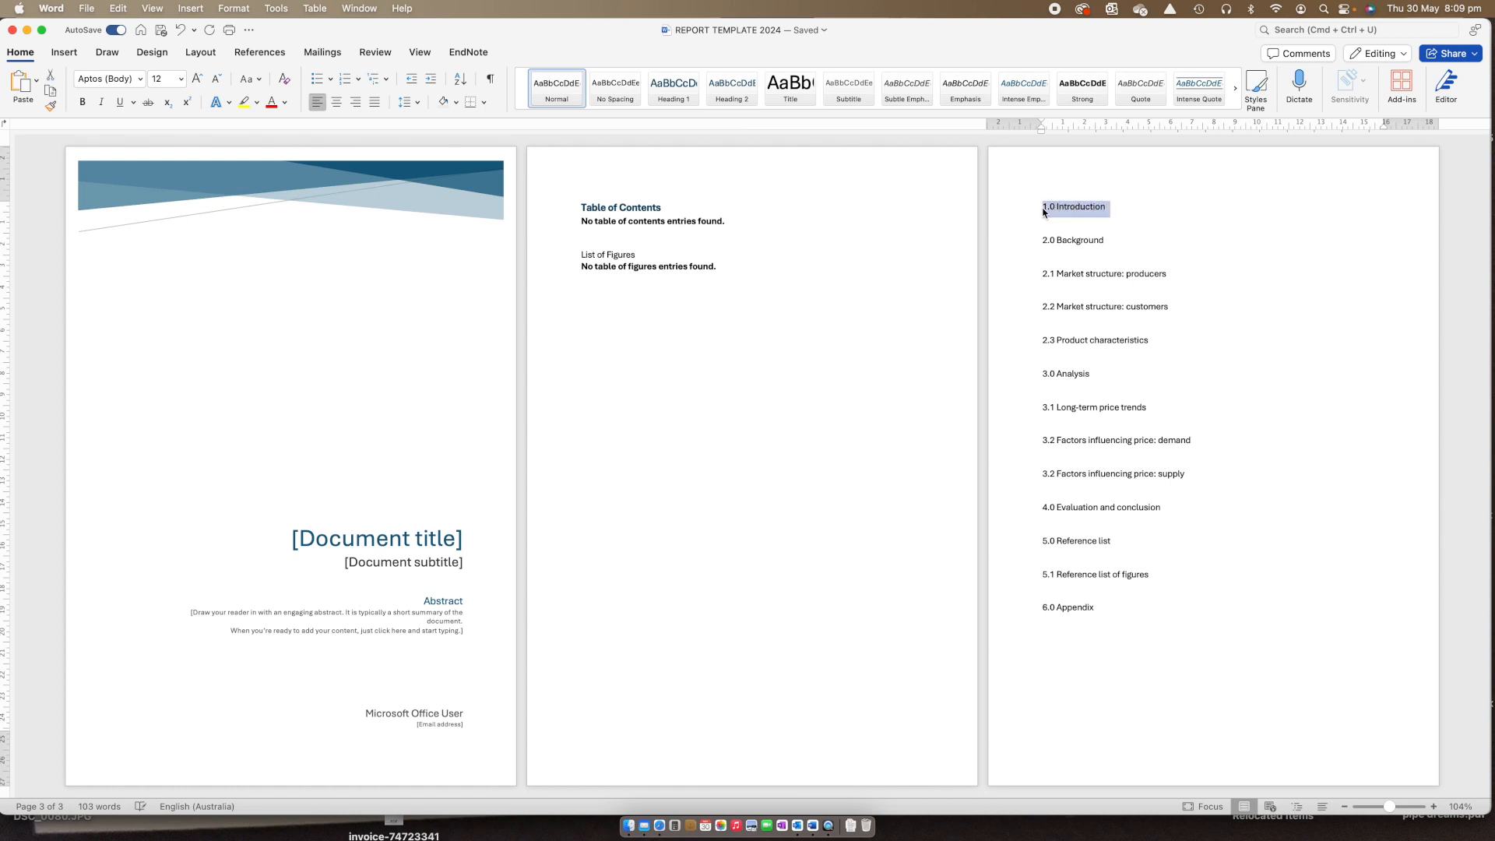
click(685, 94)
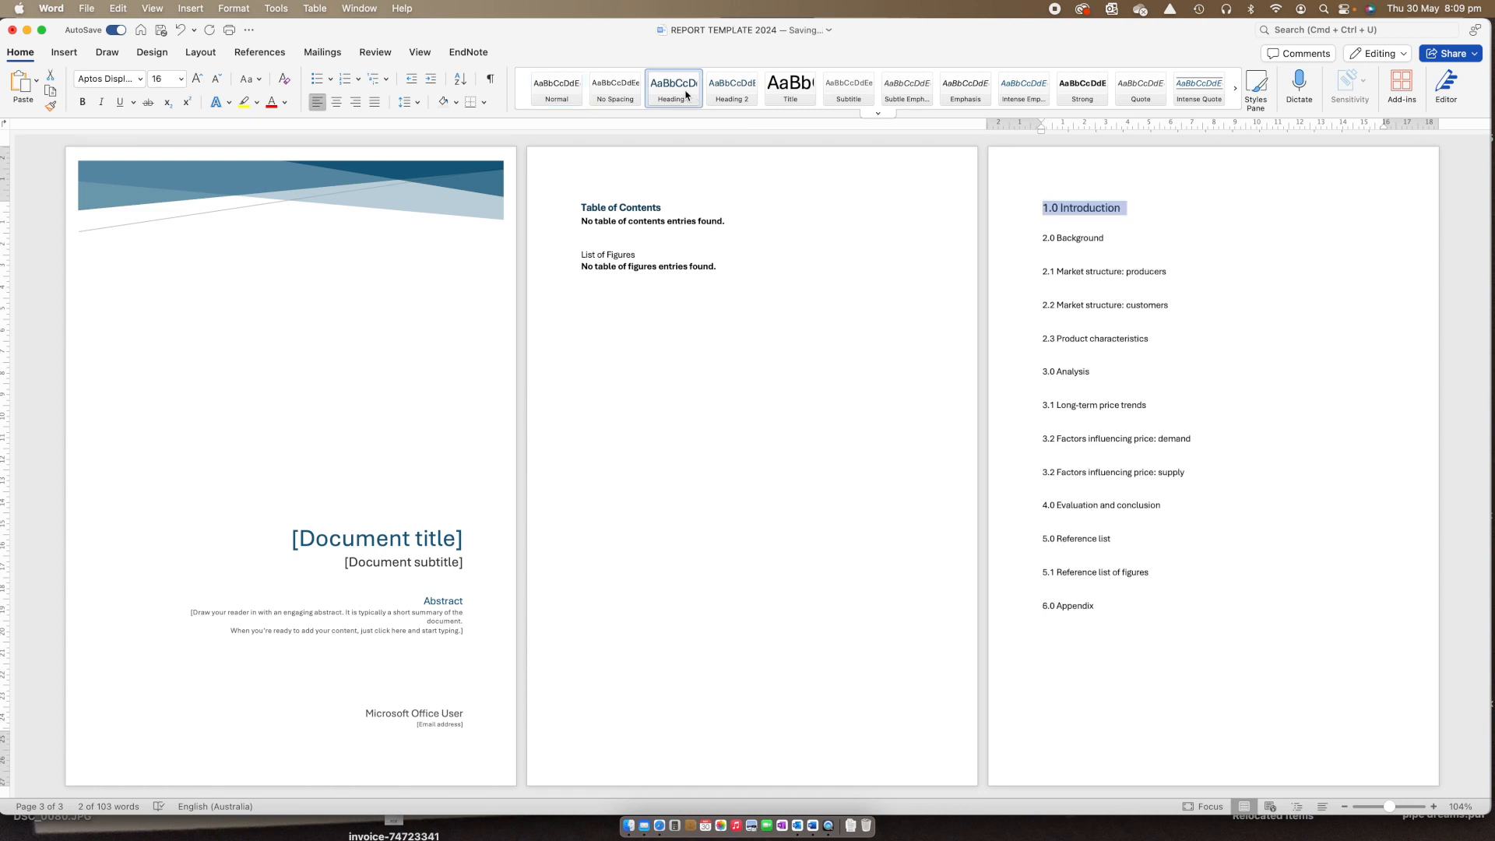
click(1159, 222)
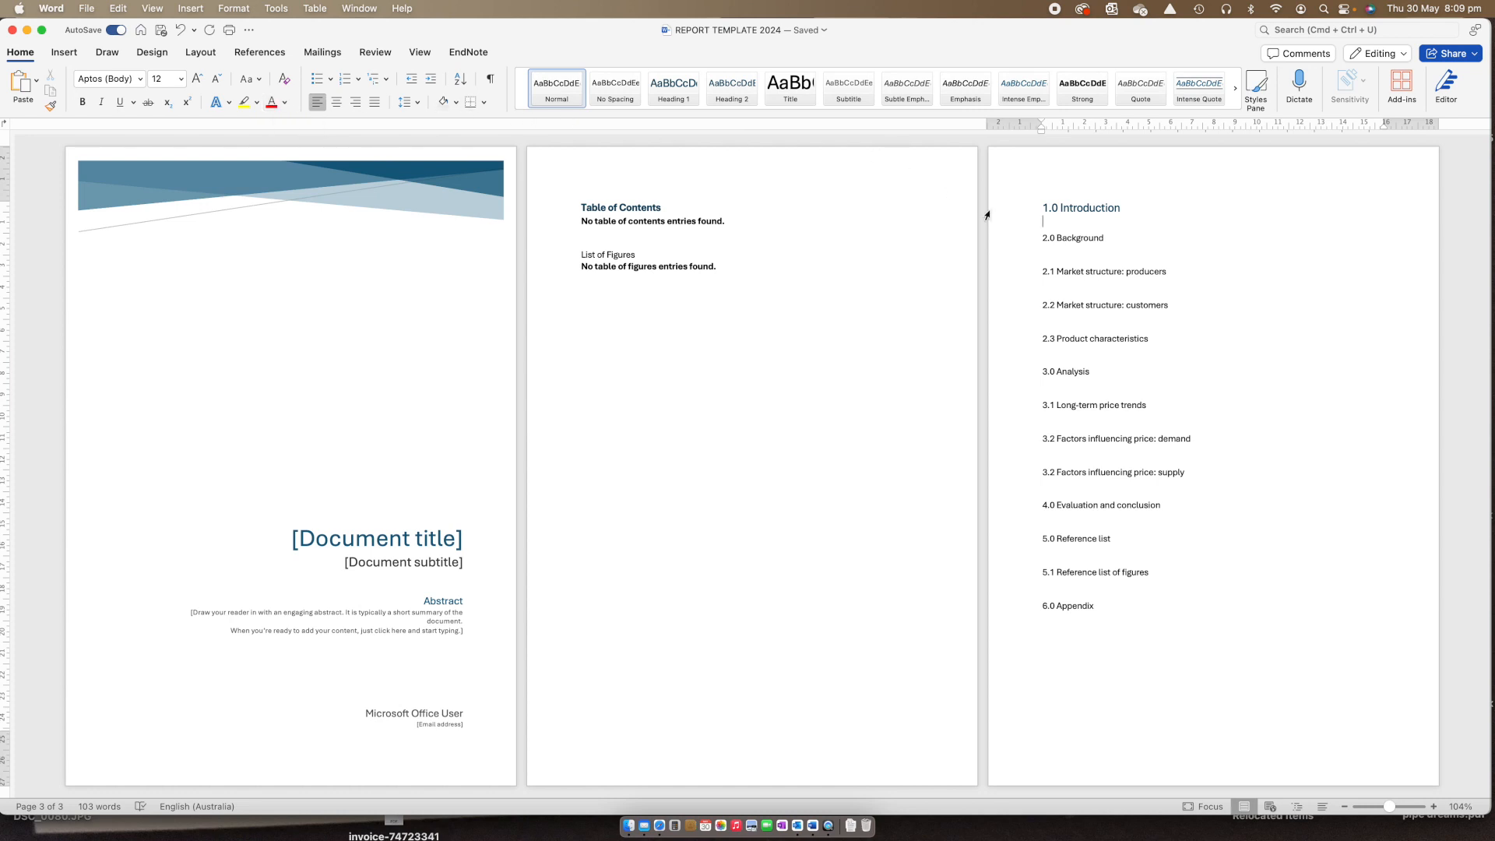
drag(1106, 238, 1040, 238)
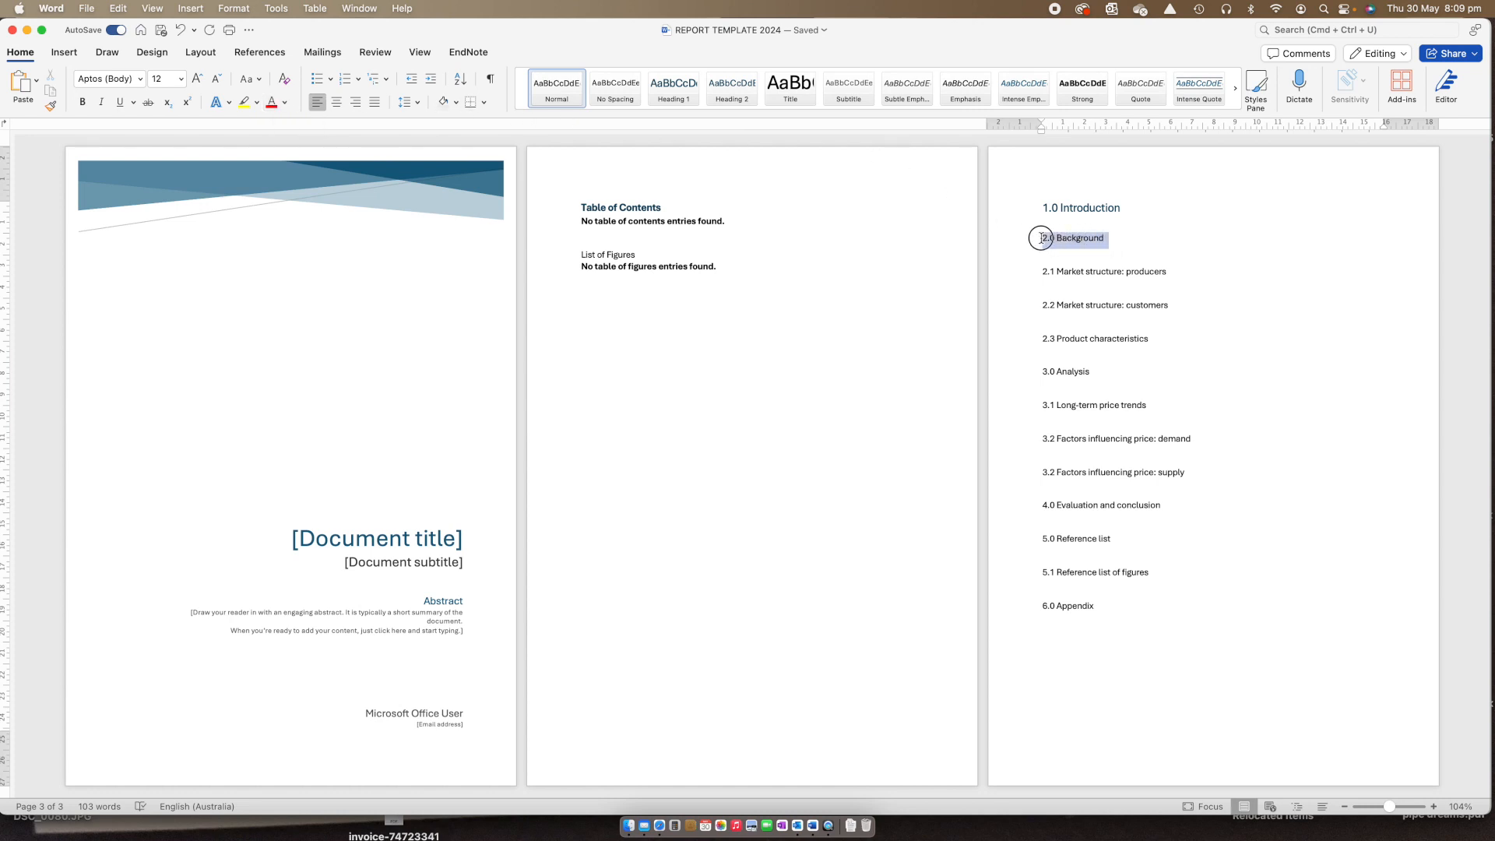
click(687, 95)
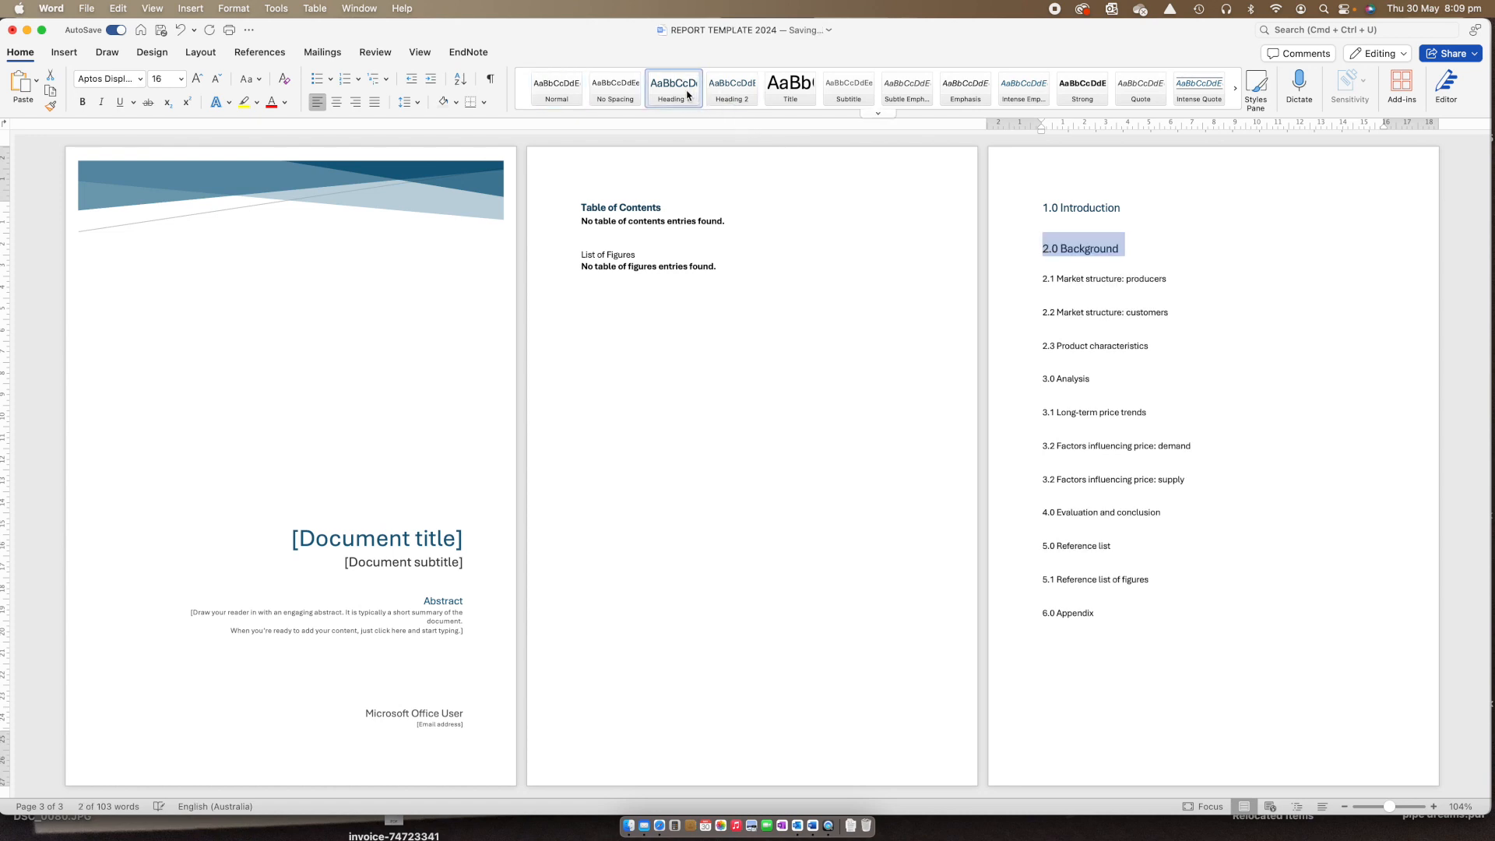
click(1125, 252)
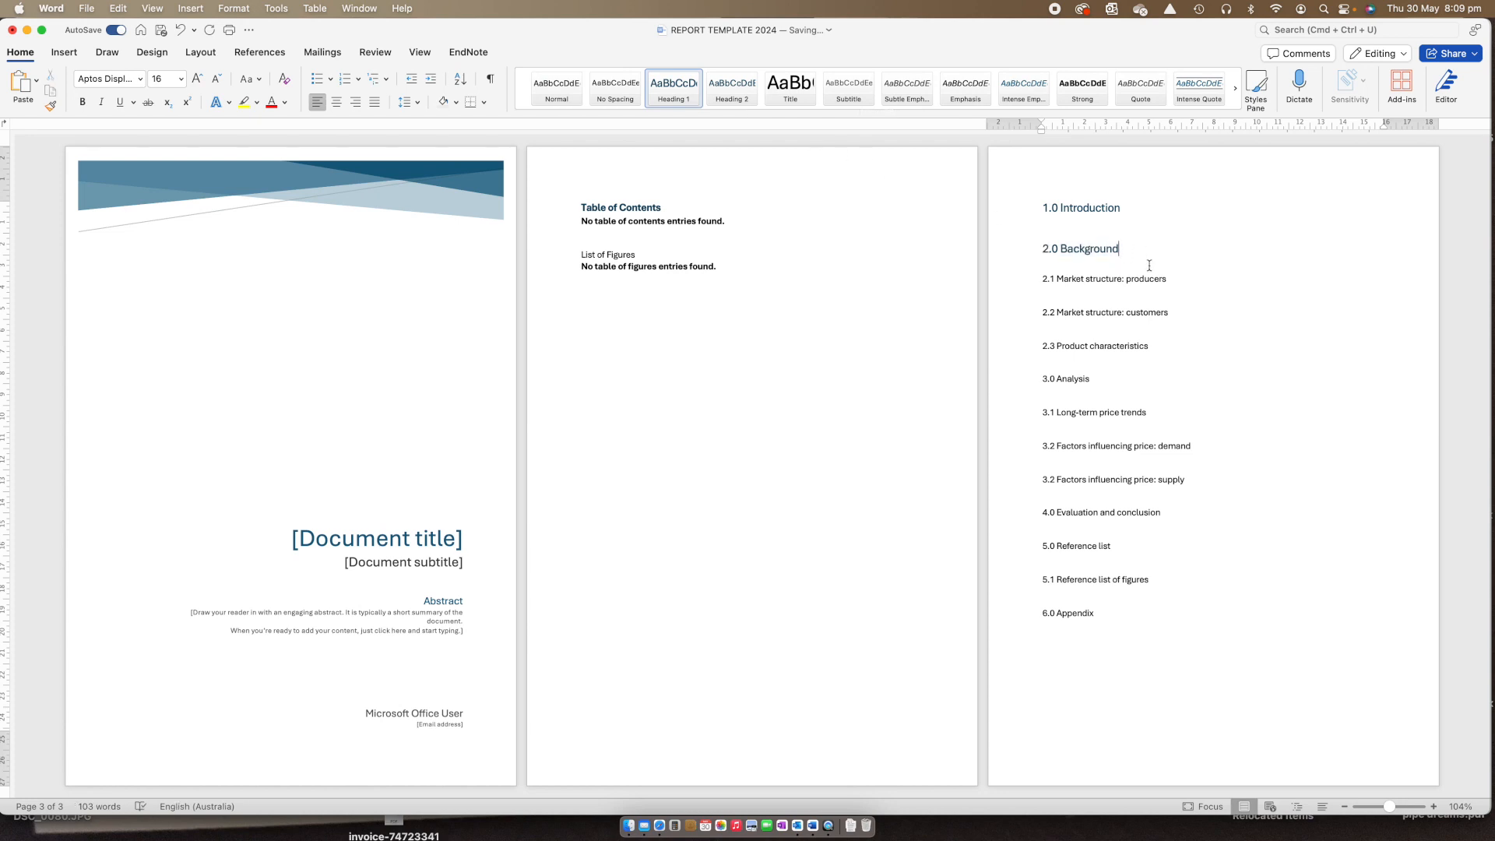
Apply the Heading 2 style to subsections 2.1 to 2.3 under Background.
drag(1160, 347, 1035, 284)
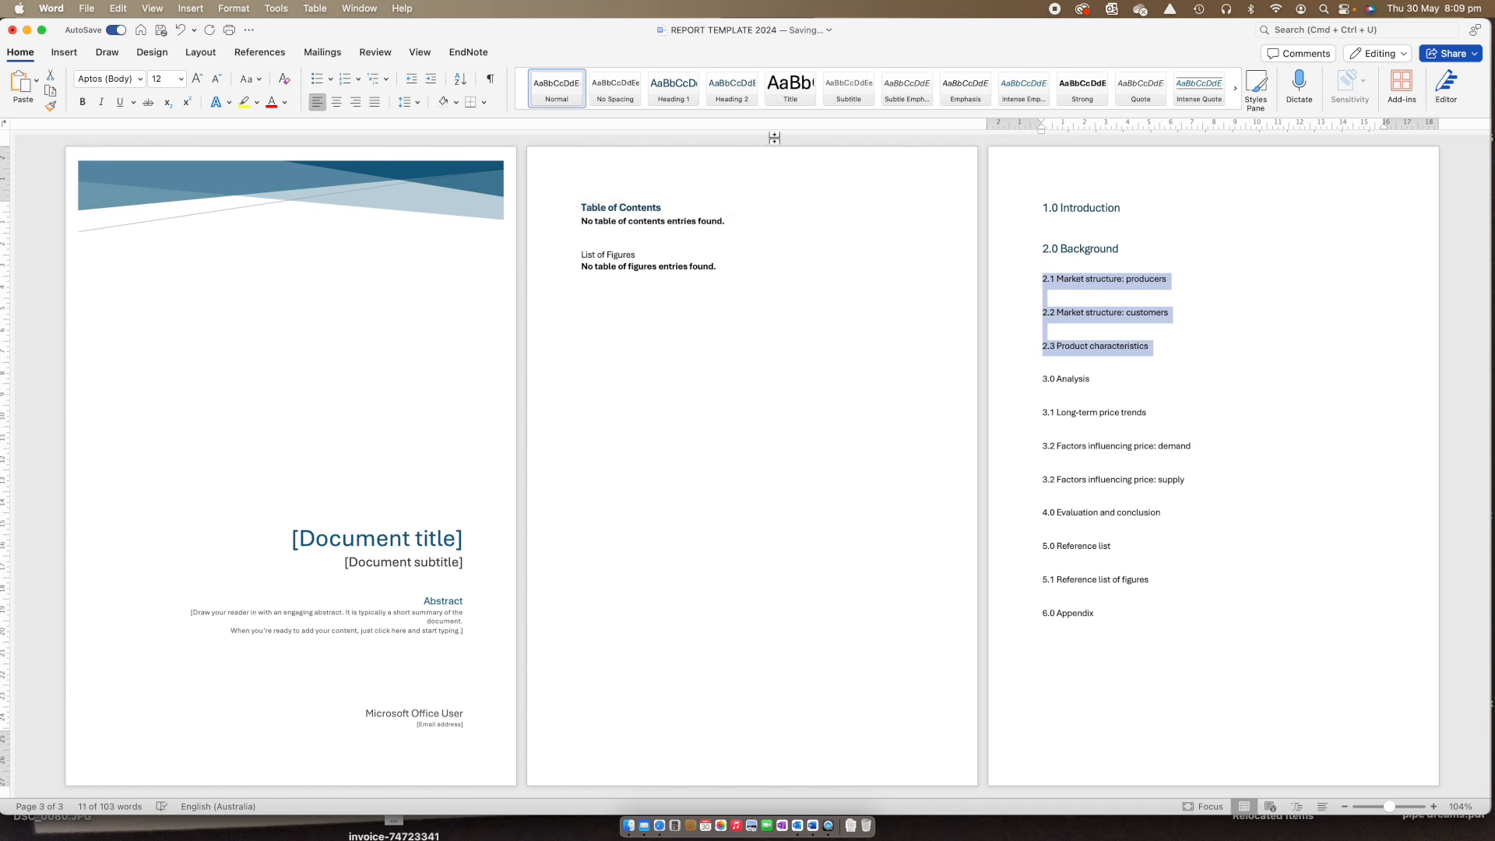
click(739, 91)
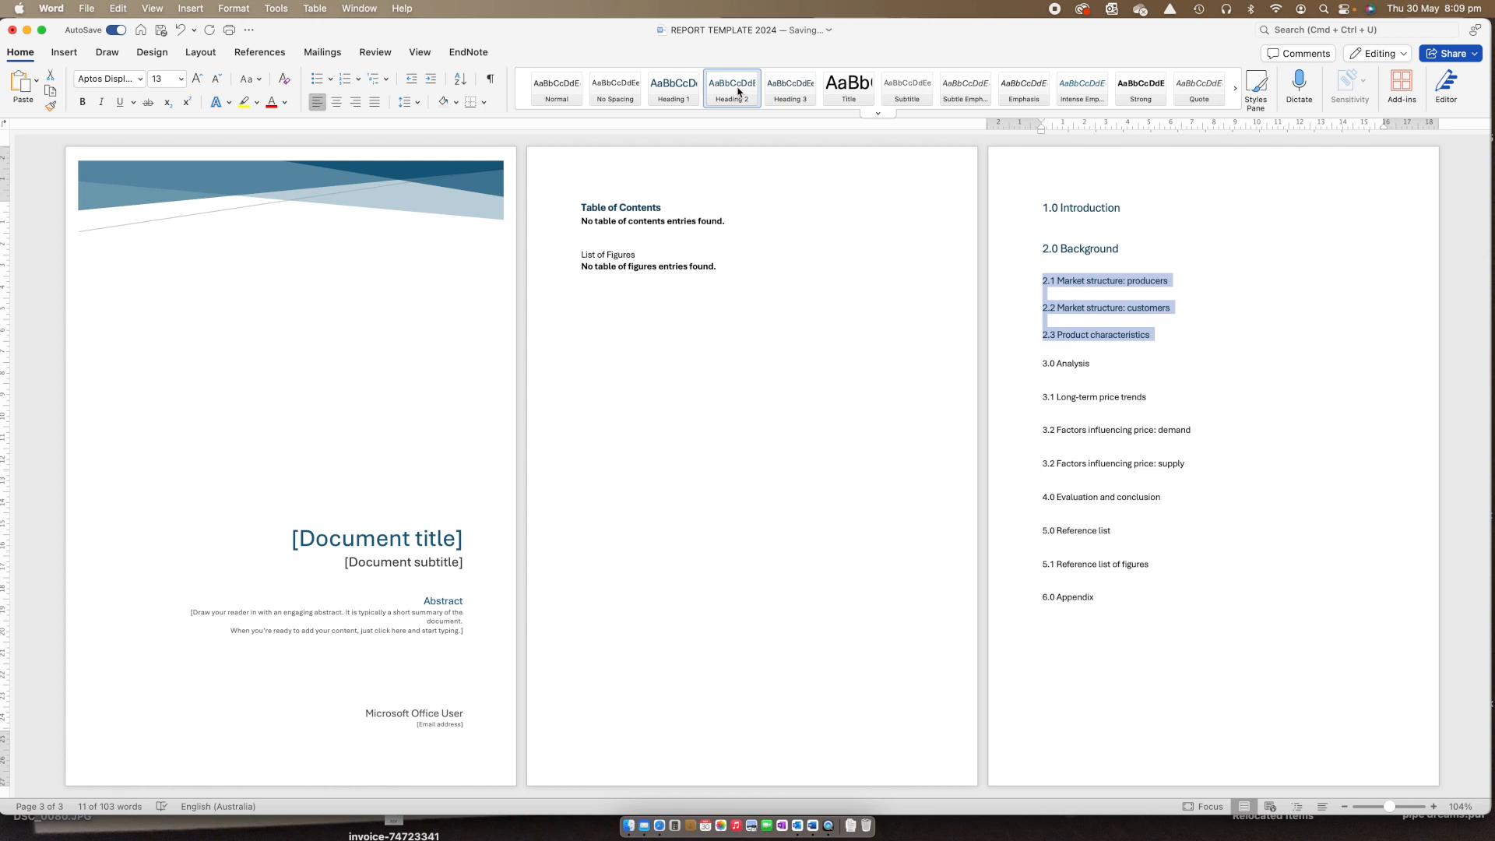
click(1124, 385)
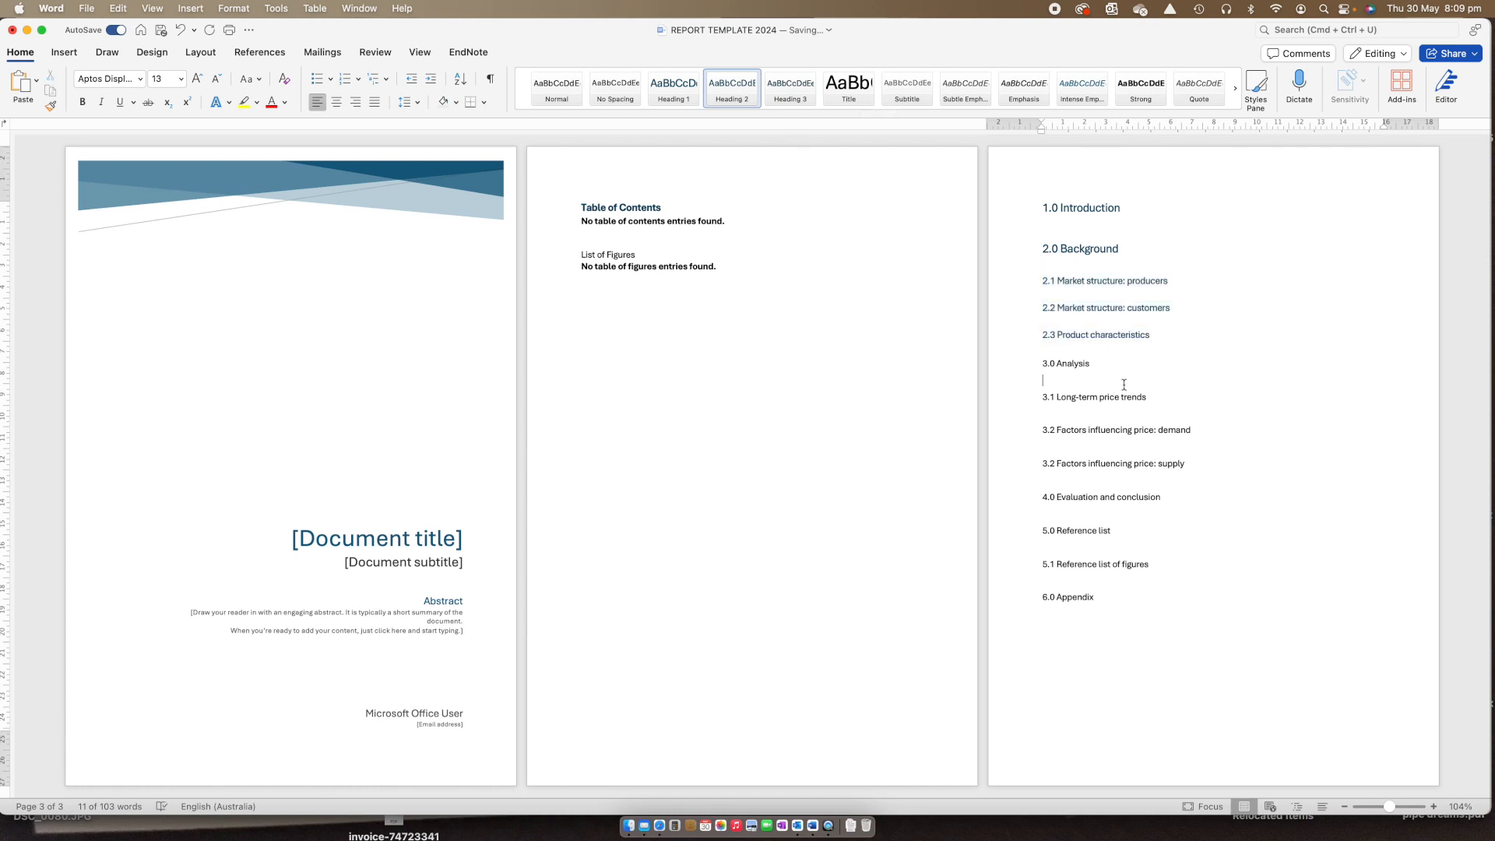
Apply Heading 1 to "3.0 Analysis" and Heading 2 to the three numbered subsections beneath it.
drag(1098, 366, 1029, 364)
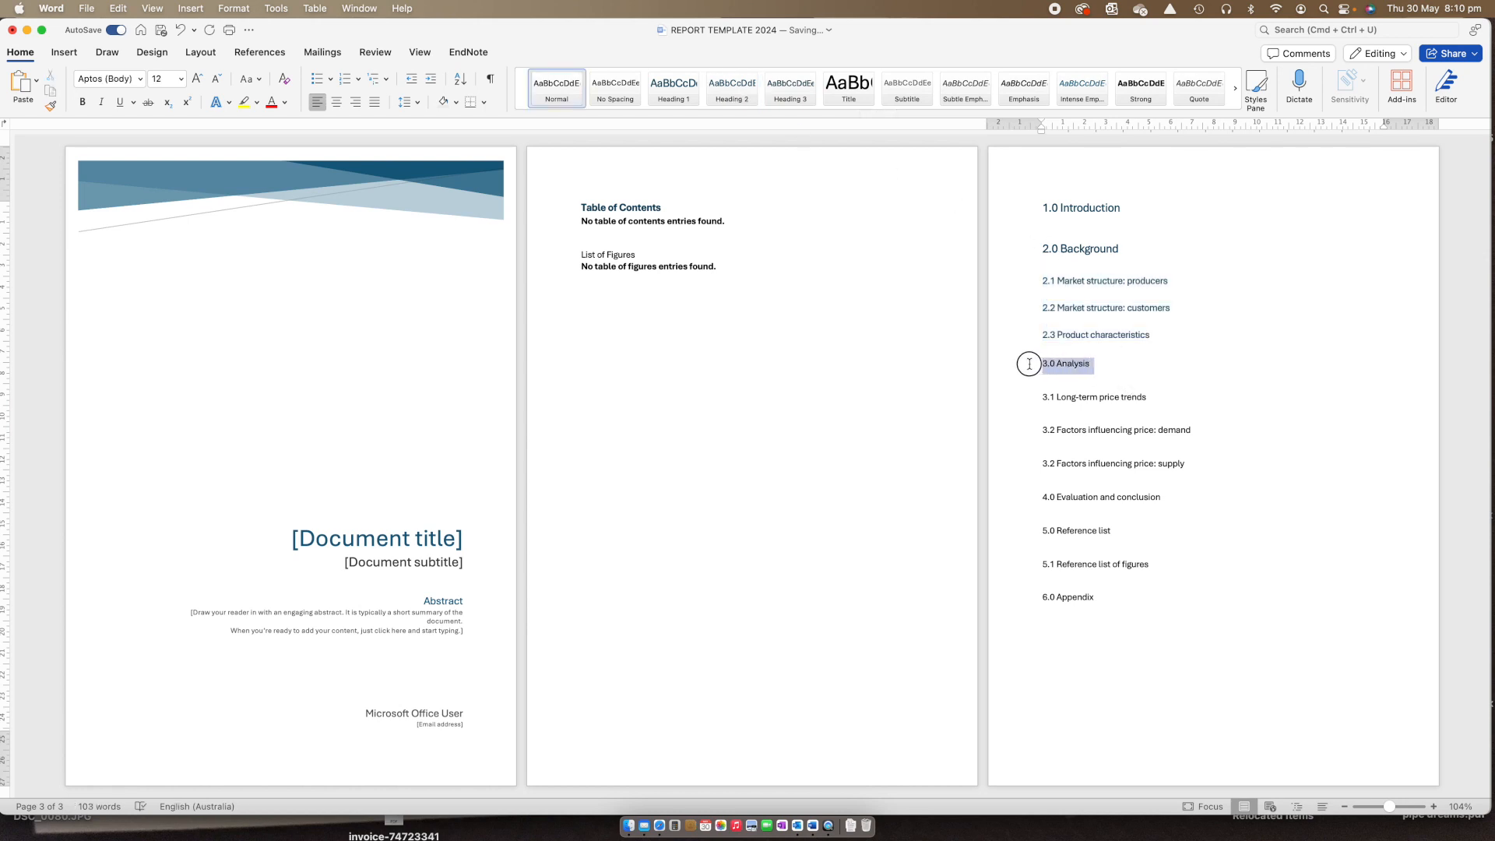
click(675, 97)
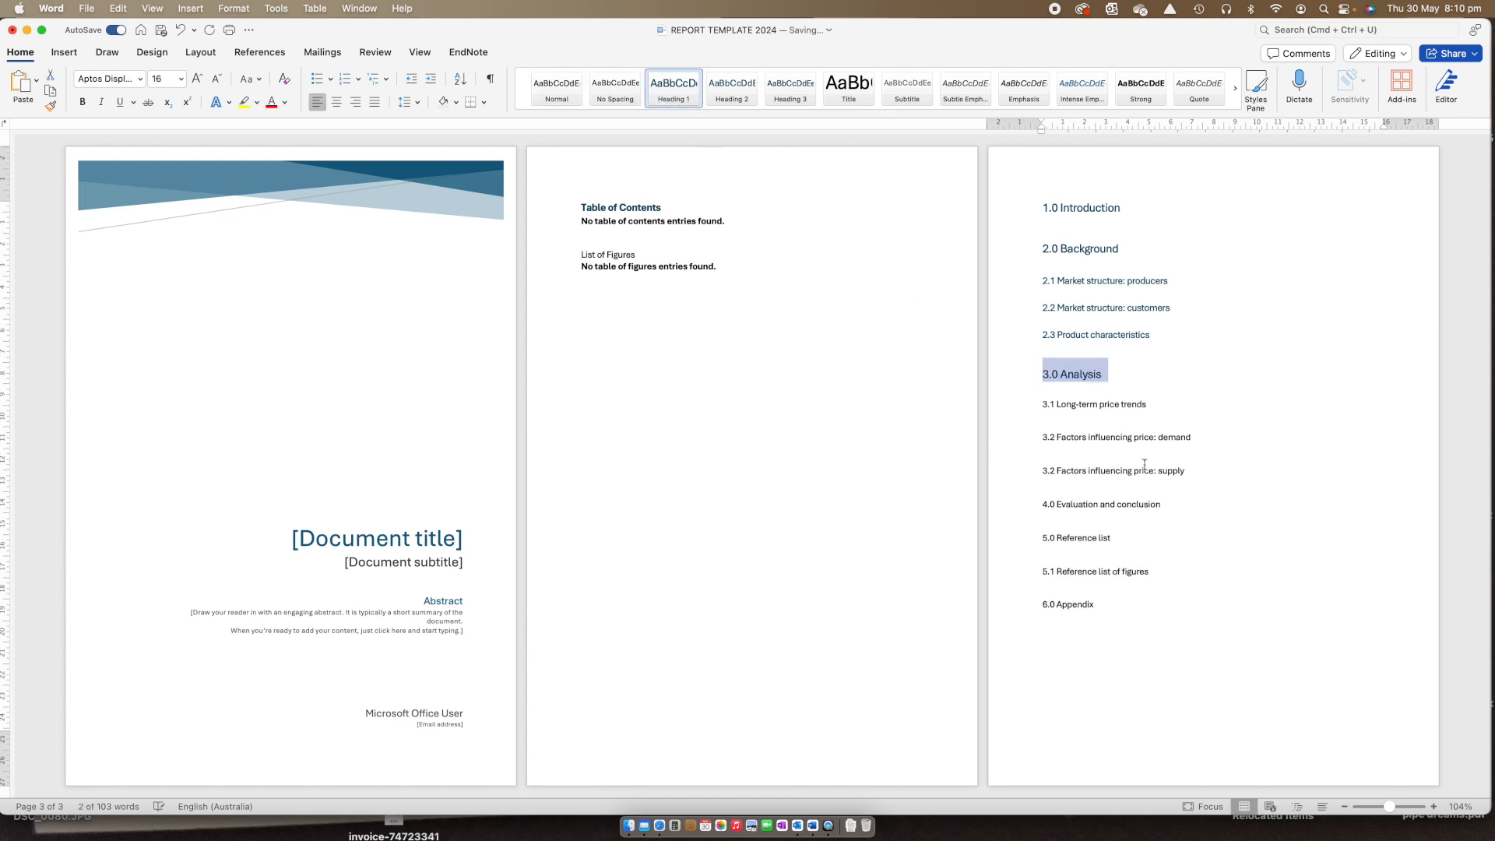
drag(1192, 470, 1035, 404)
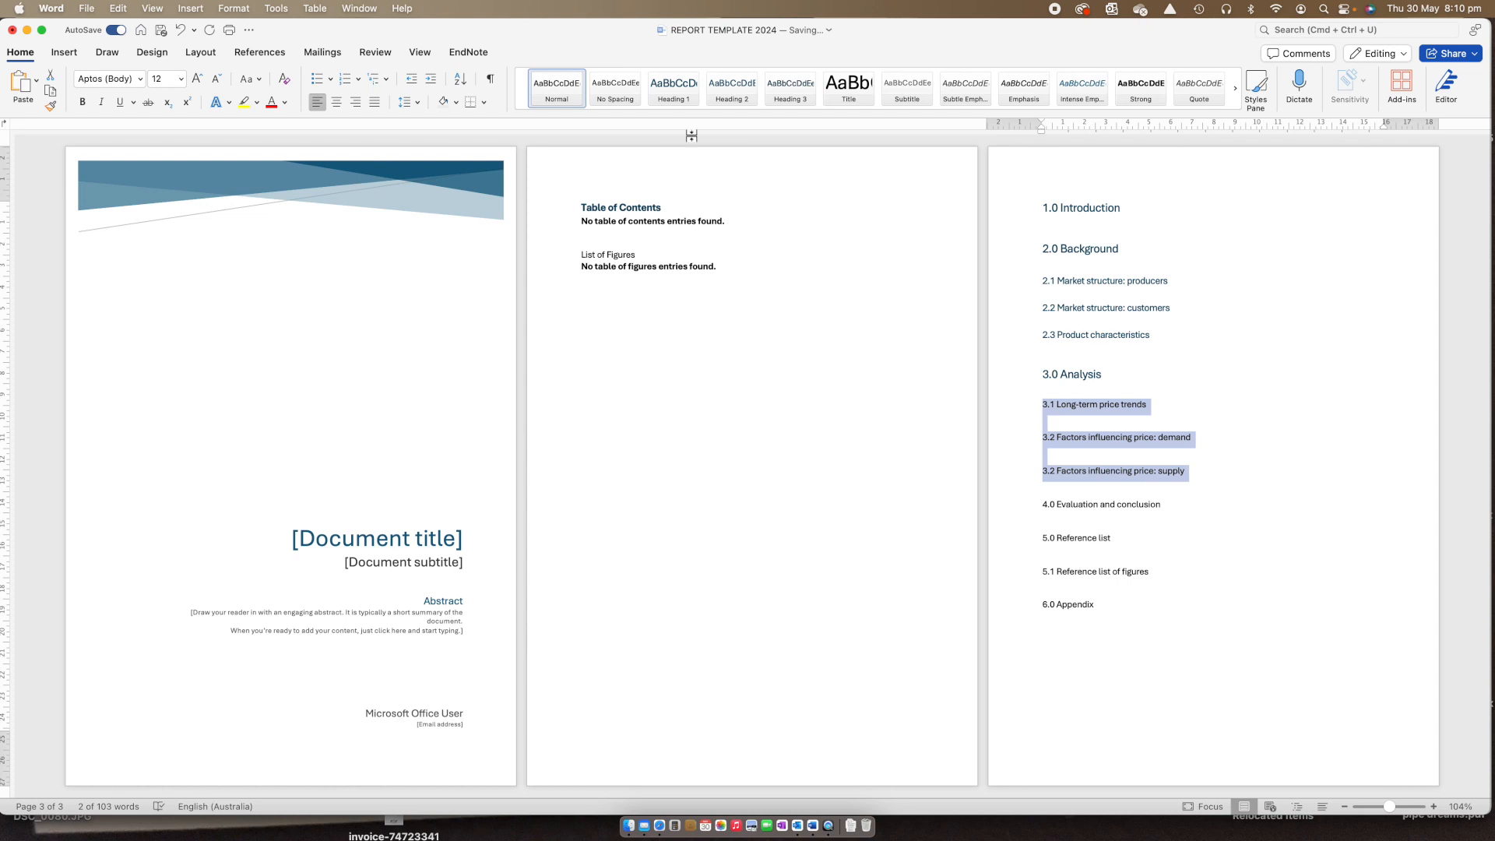
click(730, 91)
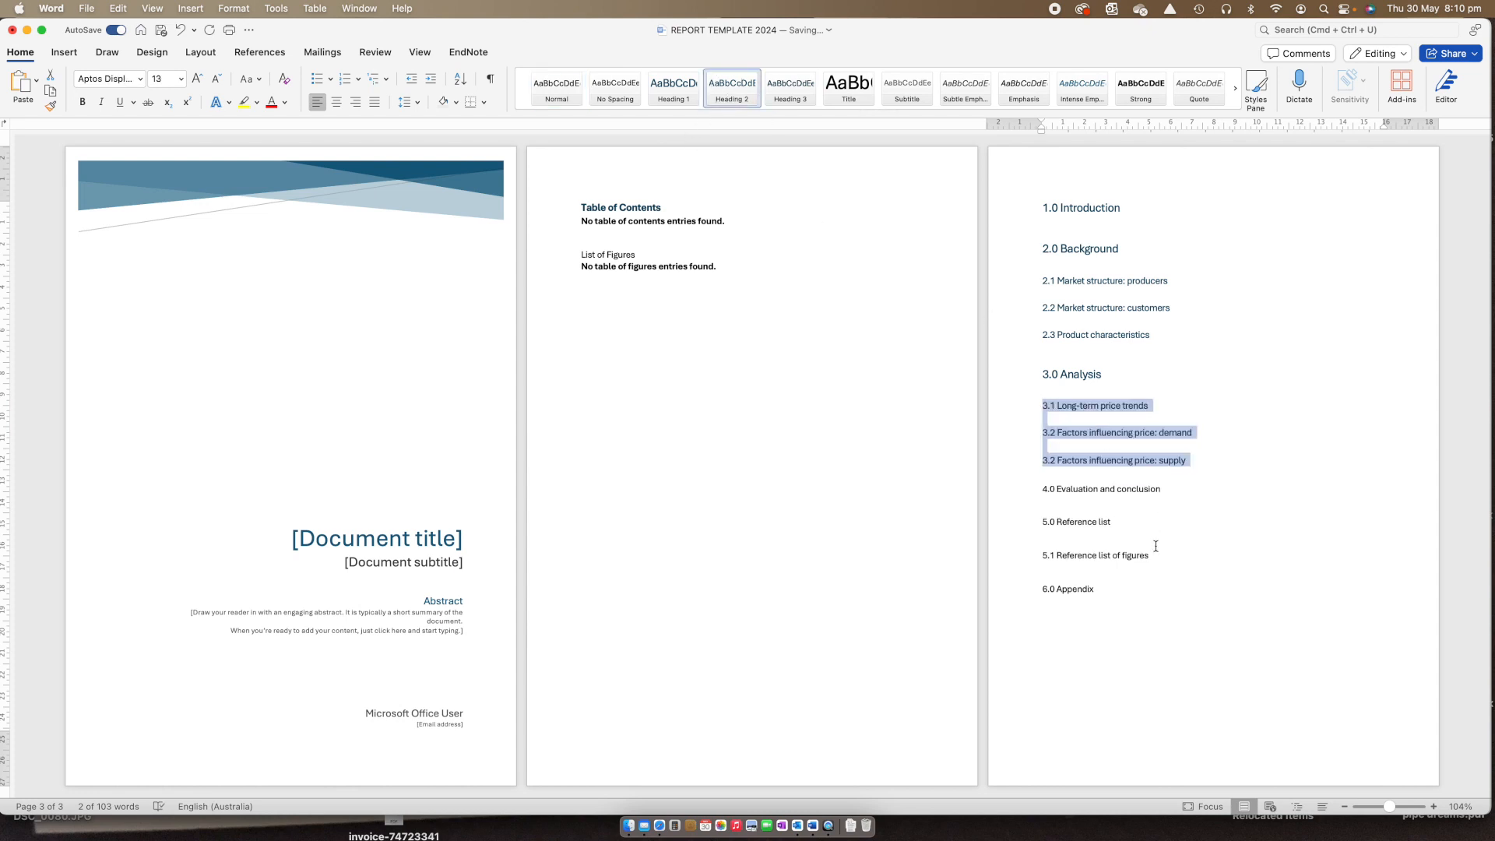
Apply Heading 1 to "4.0 Evaluation and conclusion" and "5.0 Reference list", and Heading 2 to "5.1 Reference list of figures".
drag(1117, 521, 1040, 492)
click(666, 96)
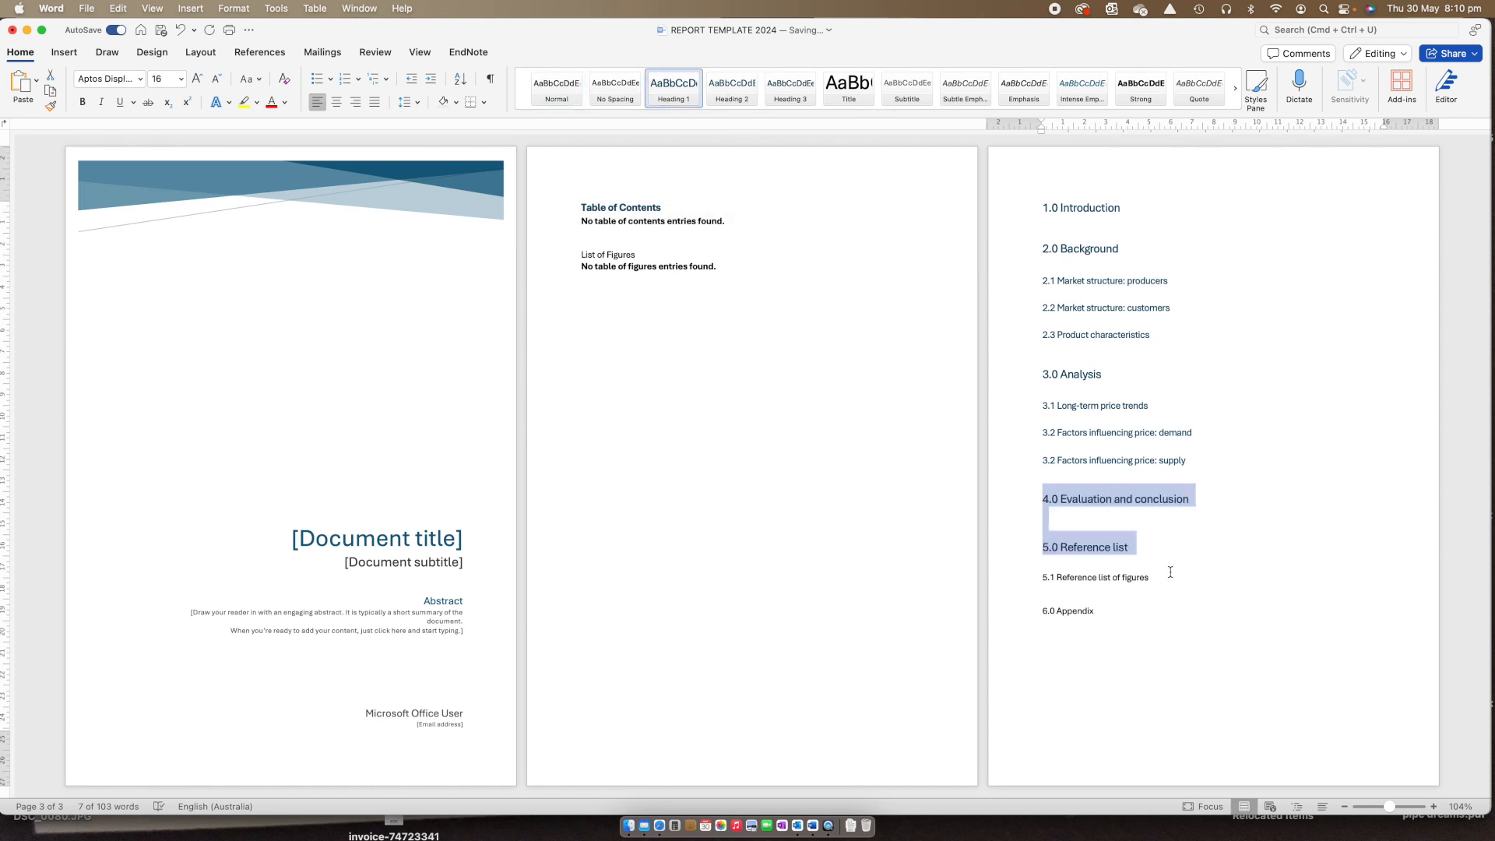
drag(1164, 580, 1043, 580)
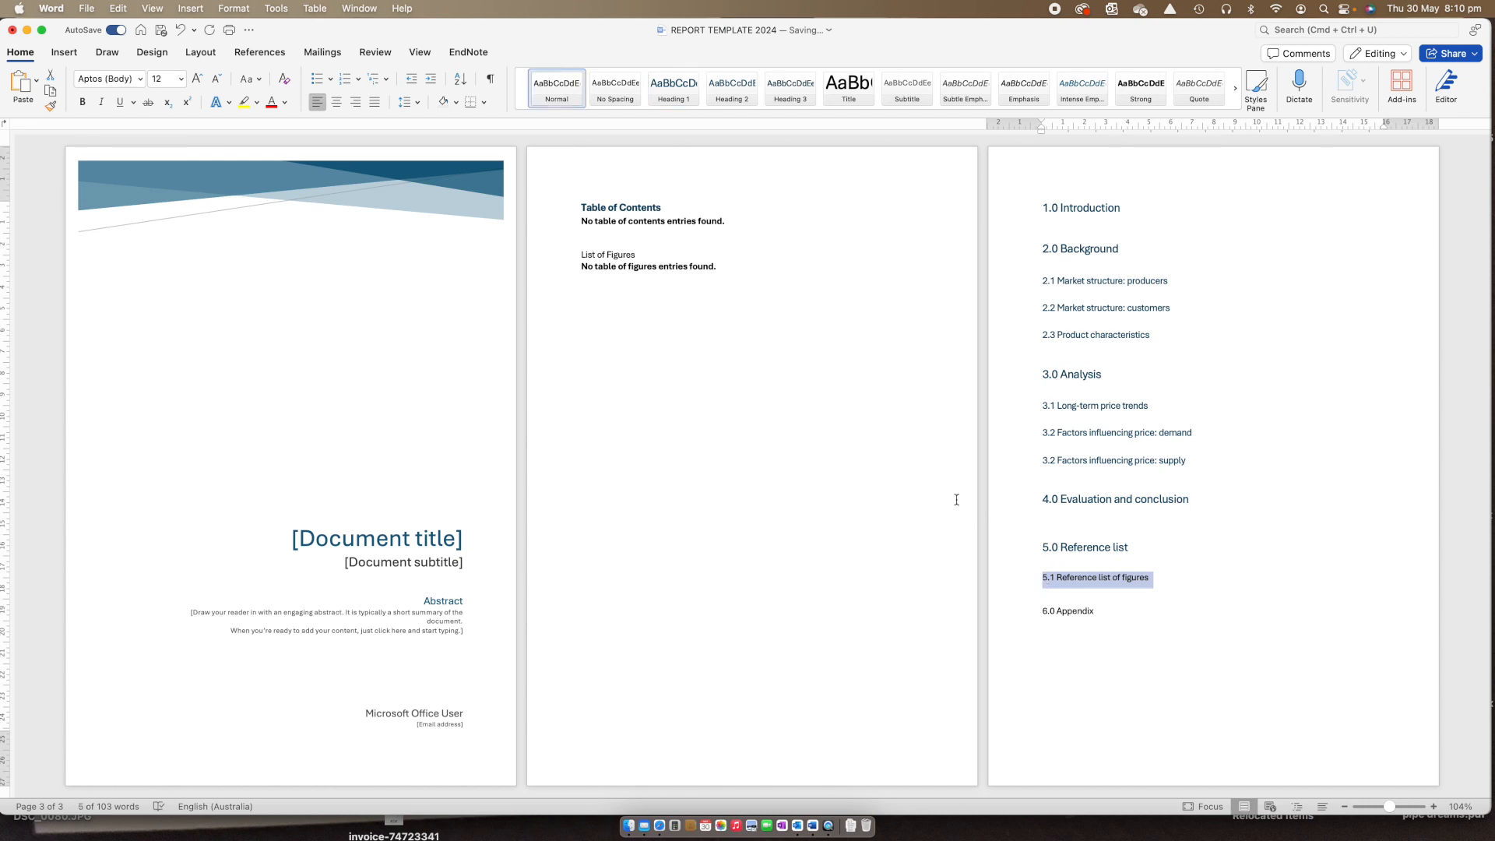
click(731, 98)
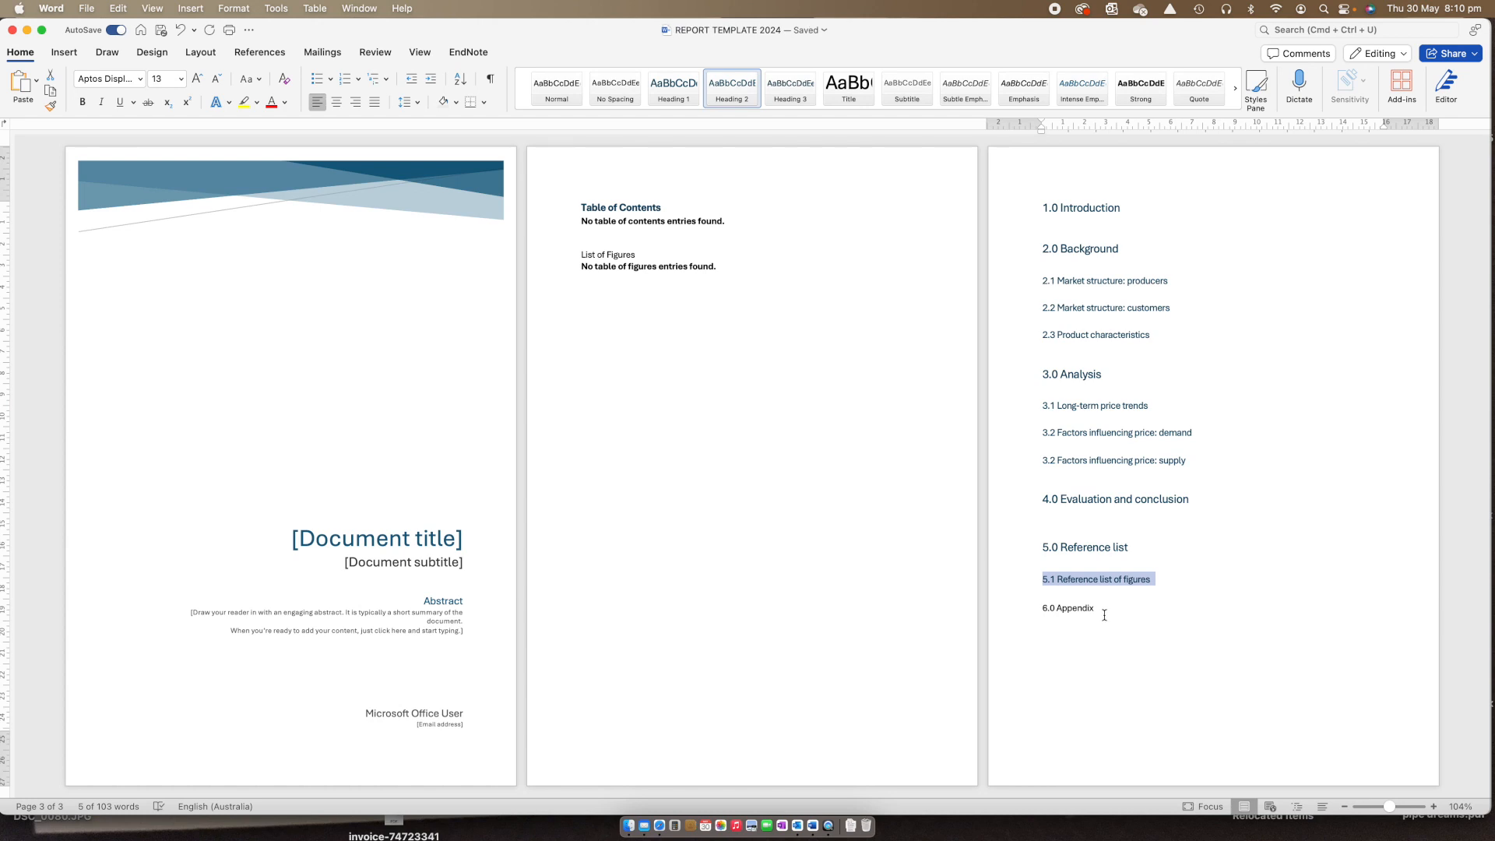
Apply the Heading 1 style to "6.0 Appendix" at the end of the section list.
drag(1104, 611, 1039, 608)
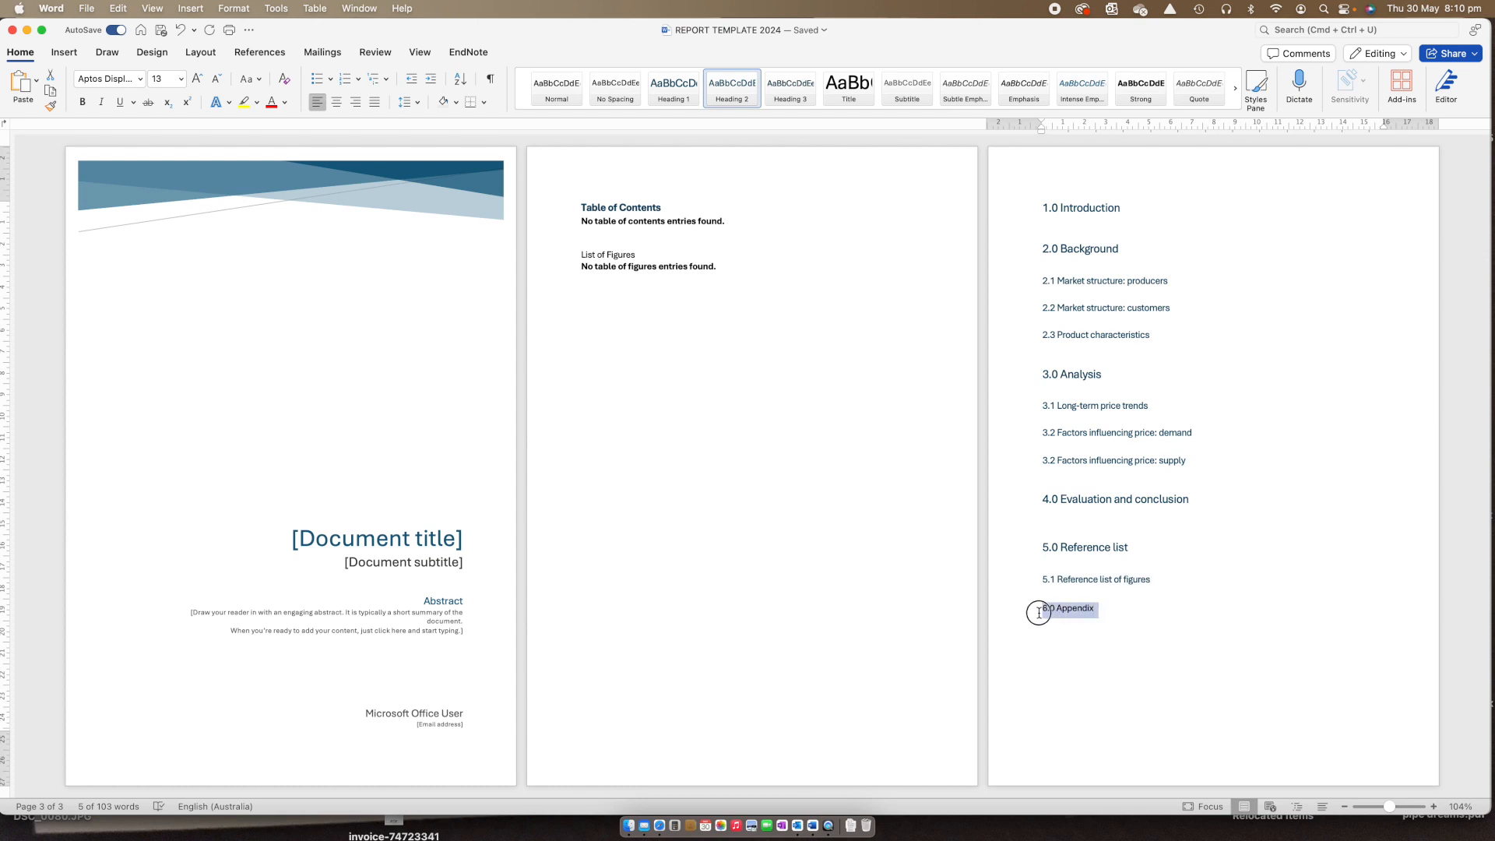
click(676, 96)
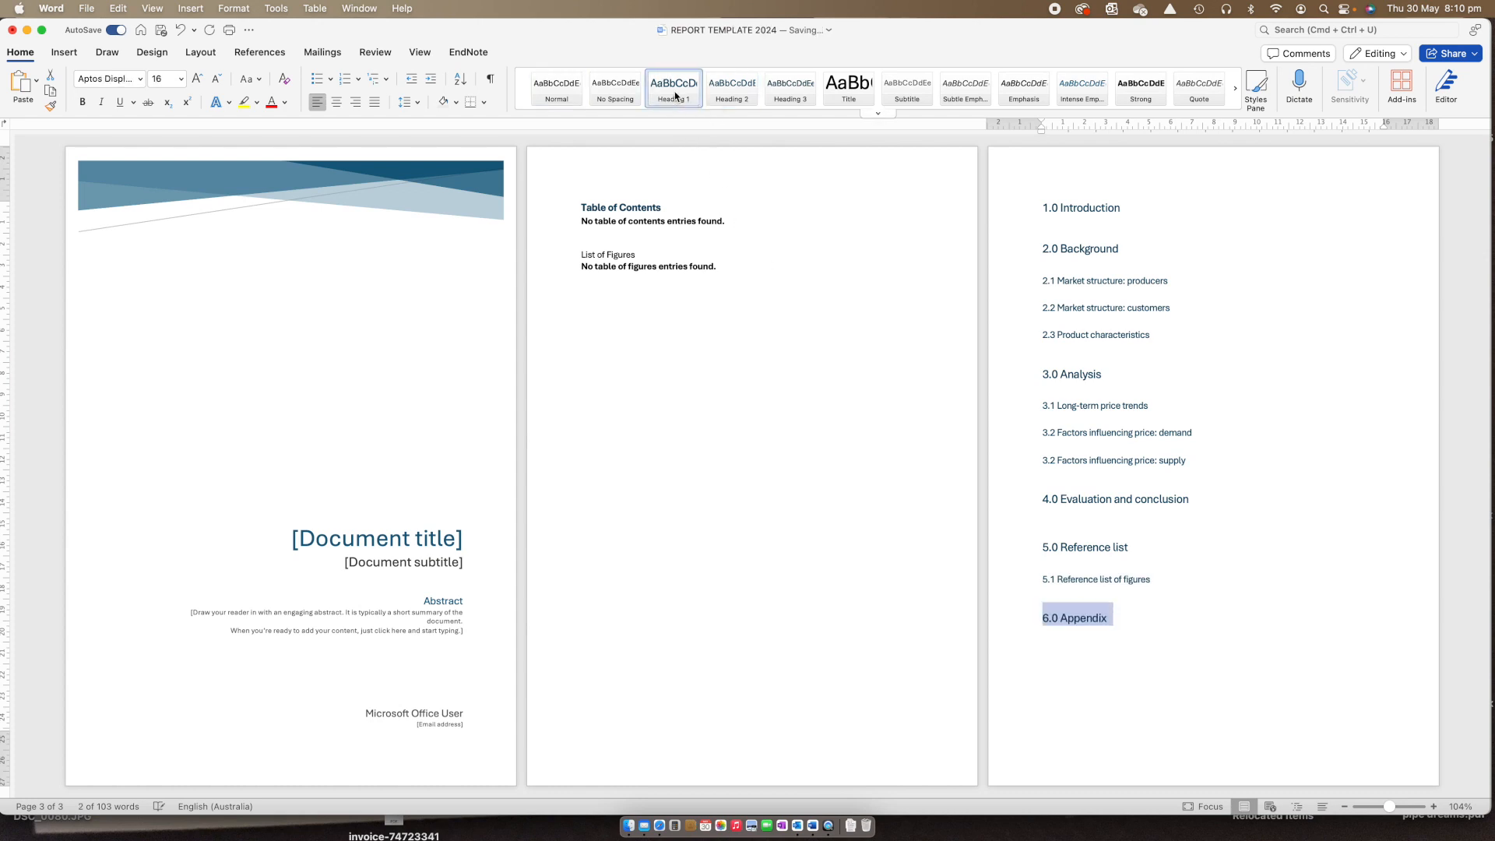
click(1118, 647)
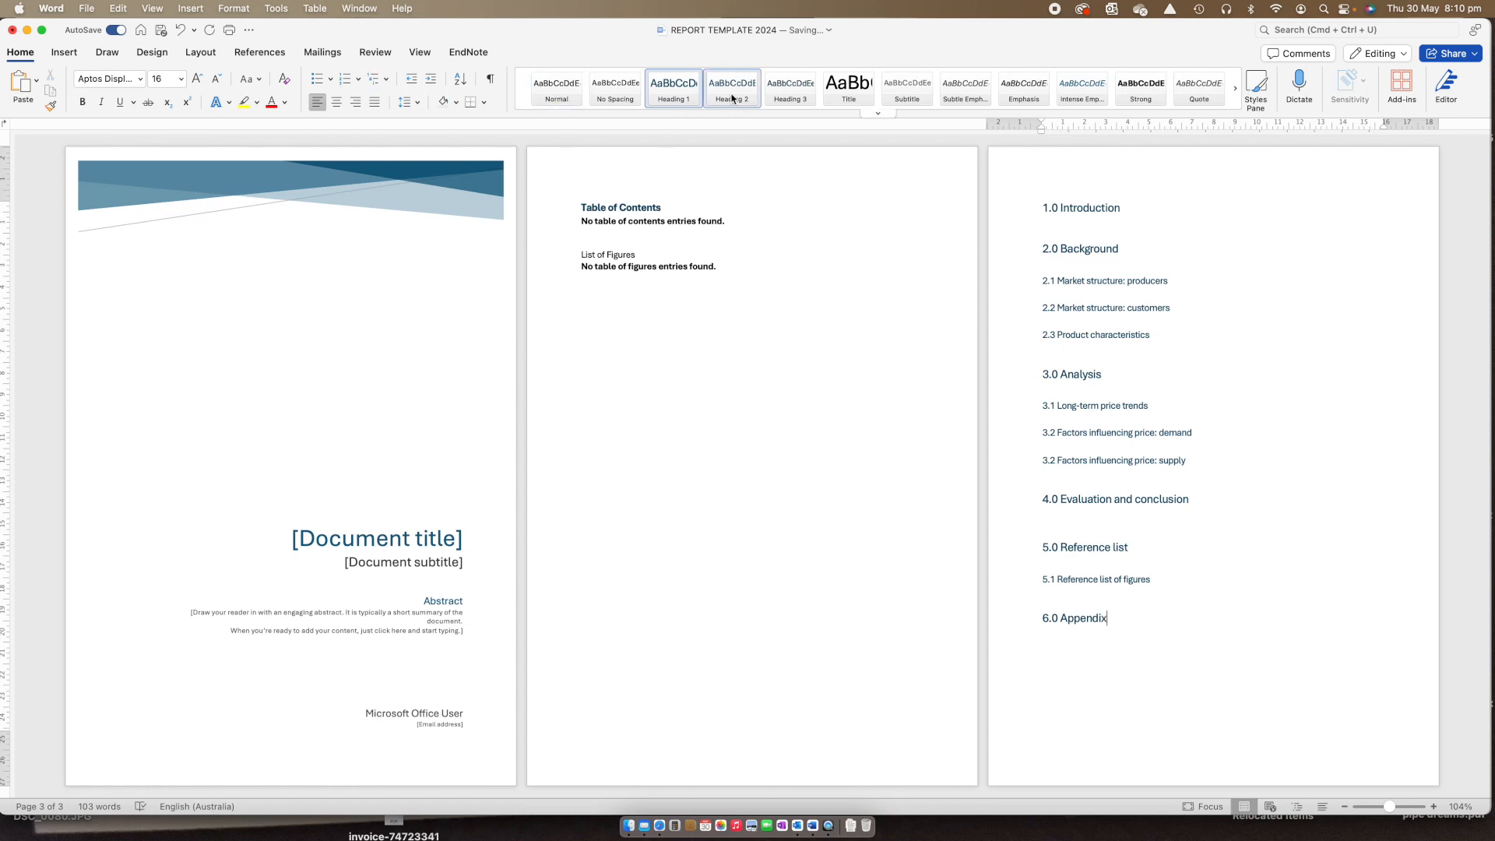
Update the table of contents so it lists the styled section headings.
click(601, 207)
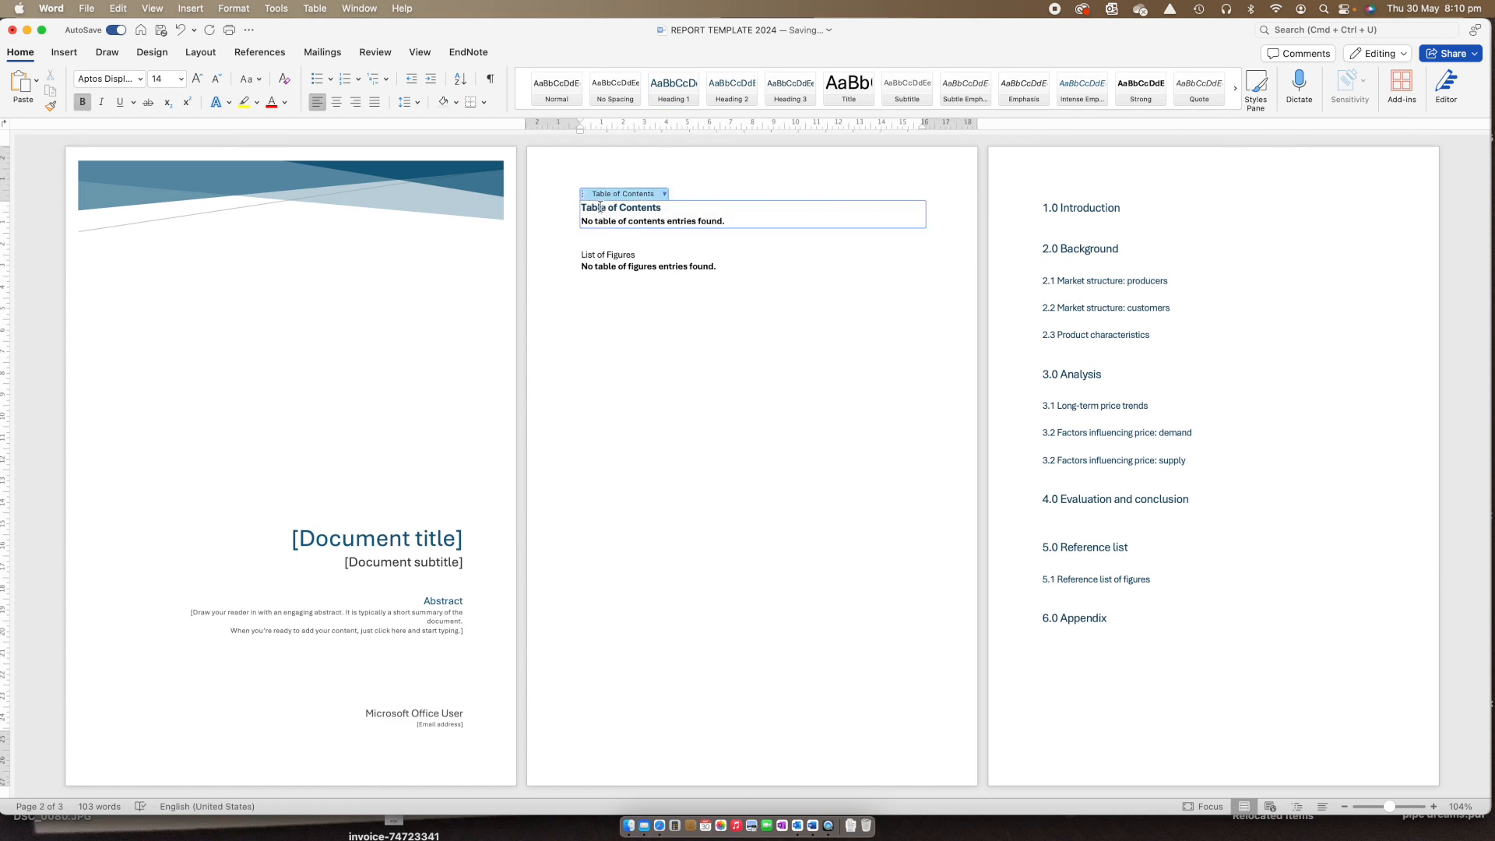
click(665, 193)
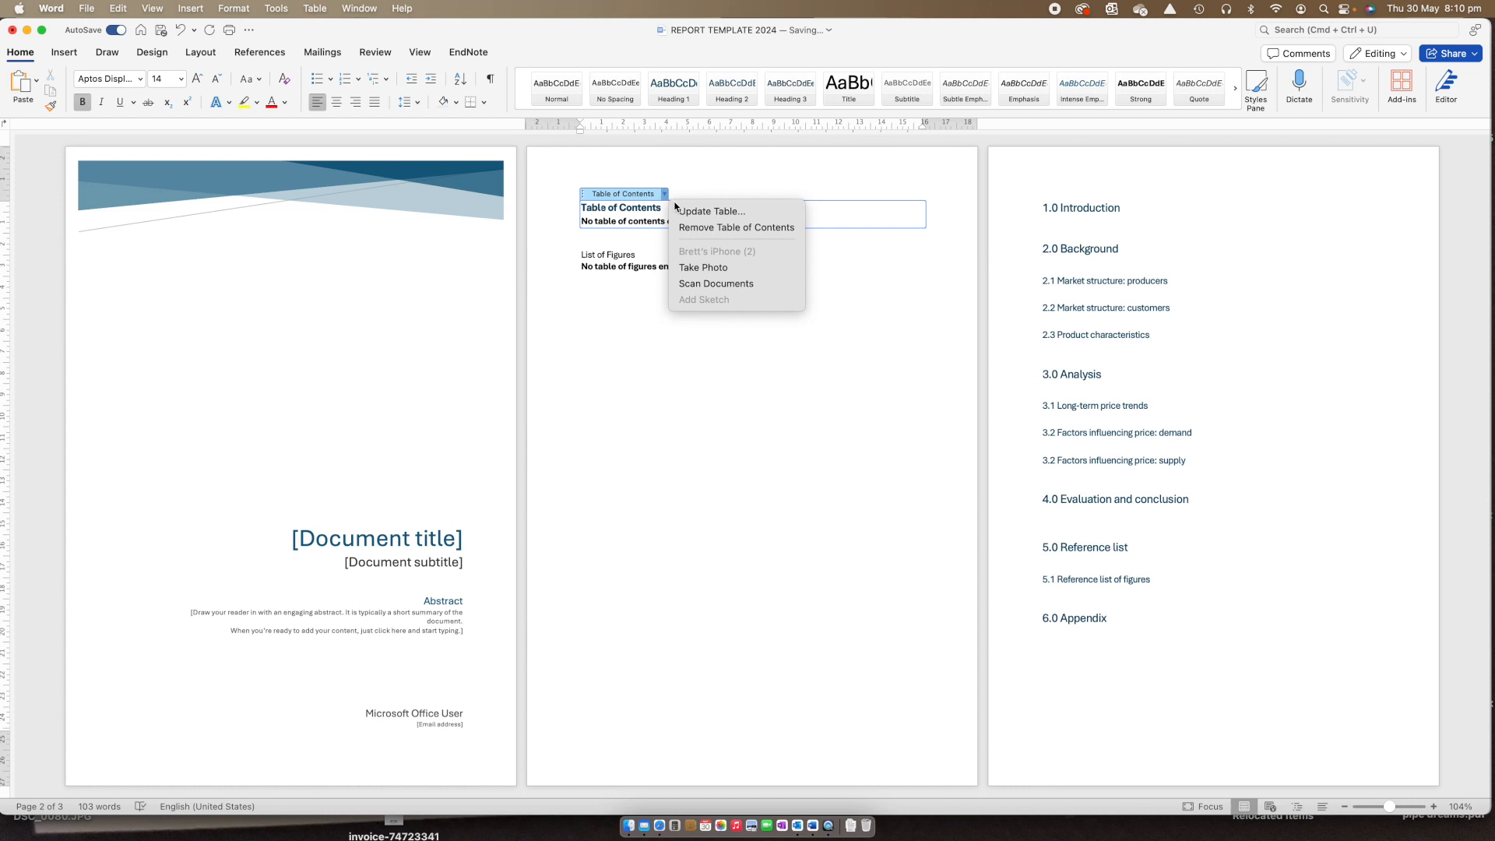
click(687, 211)
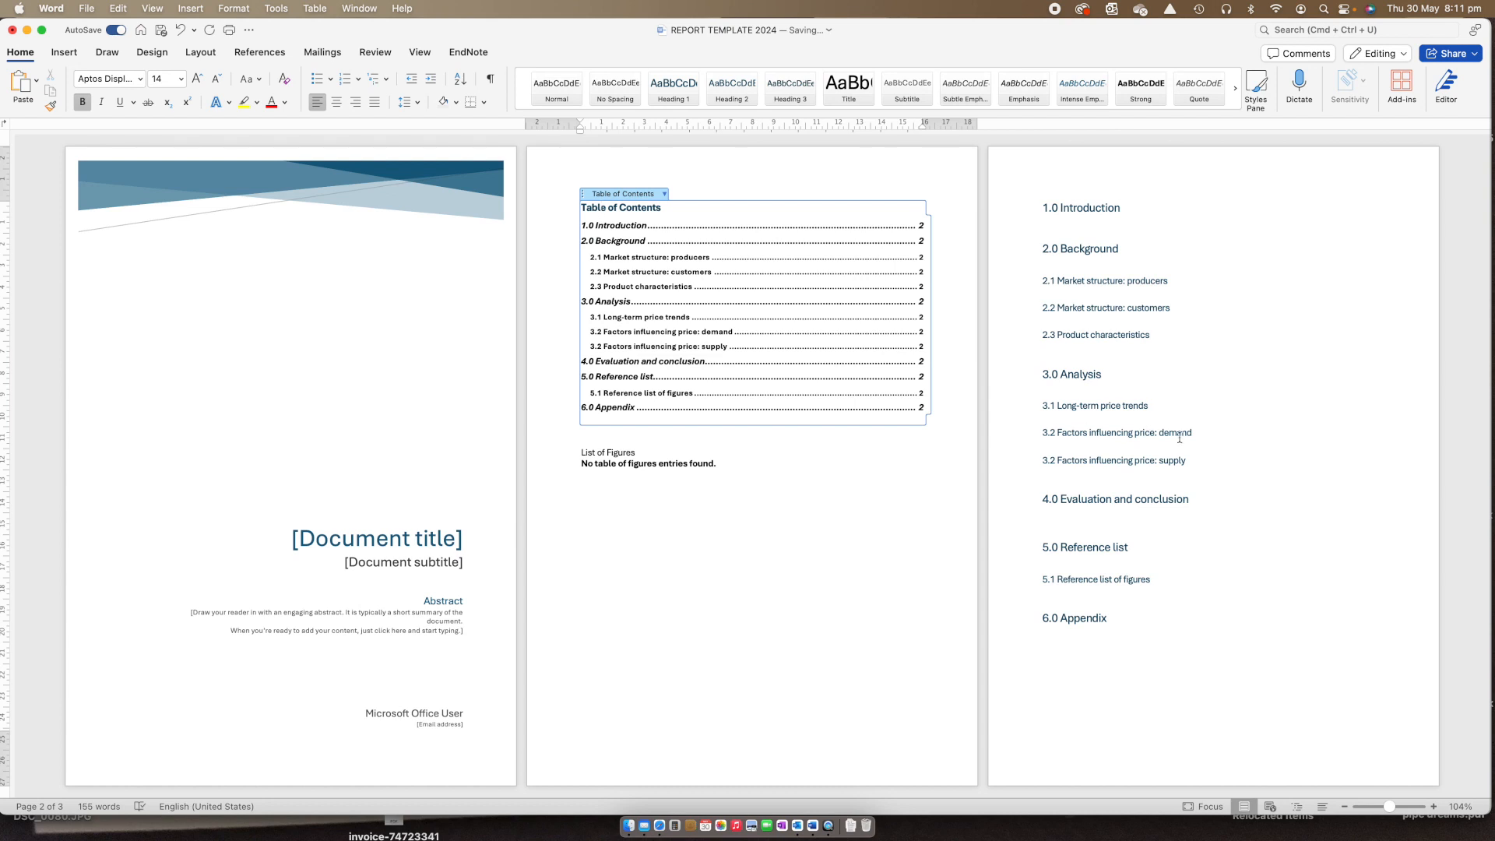
Refresh the table of contents again, choosing to update the entire table rather than page numbers only.
click(665, 194)
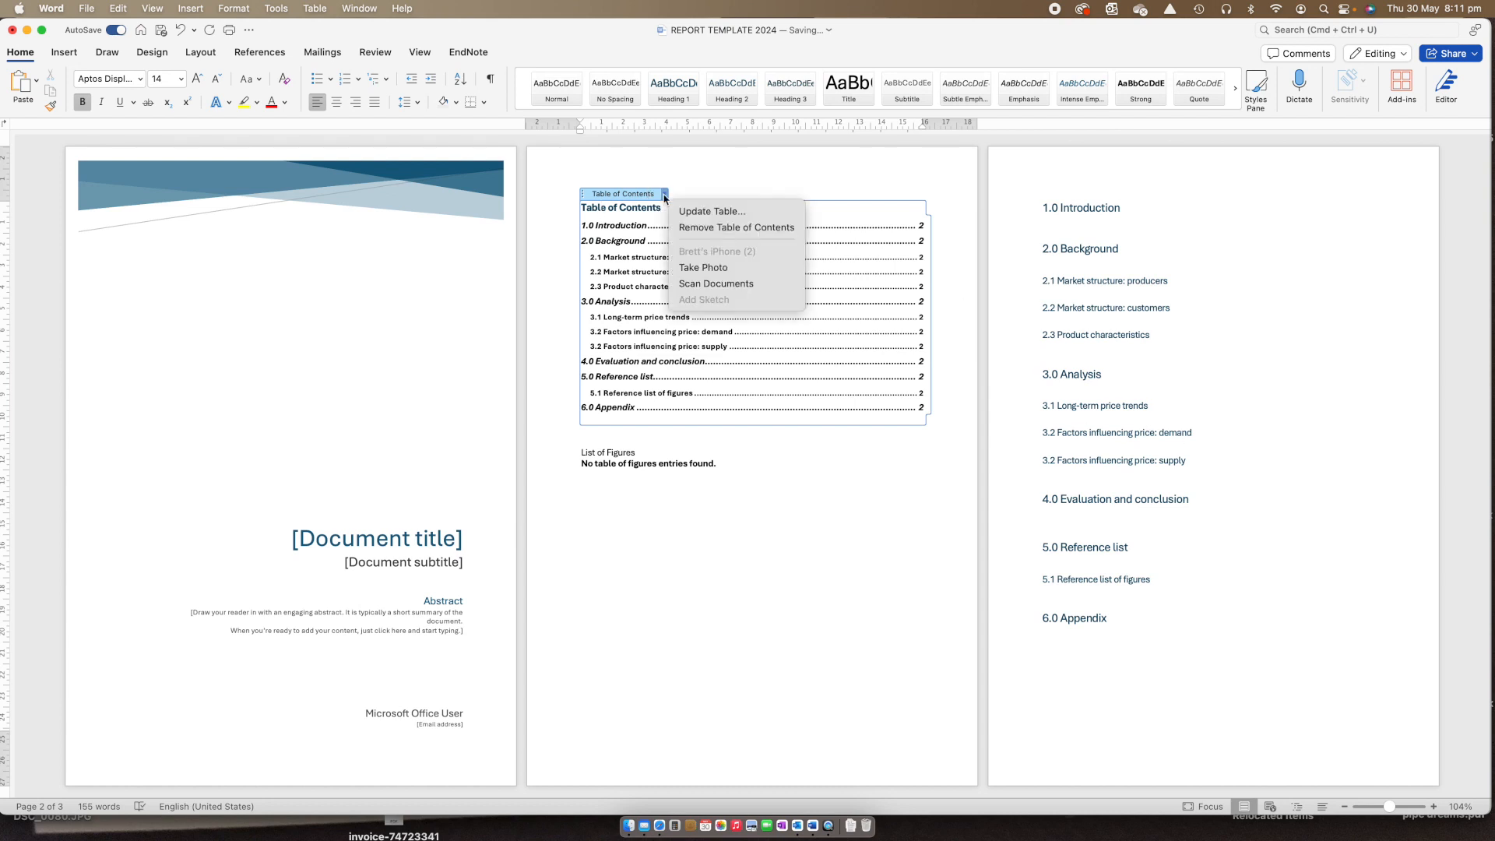
click(701, 211)
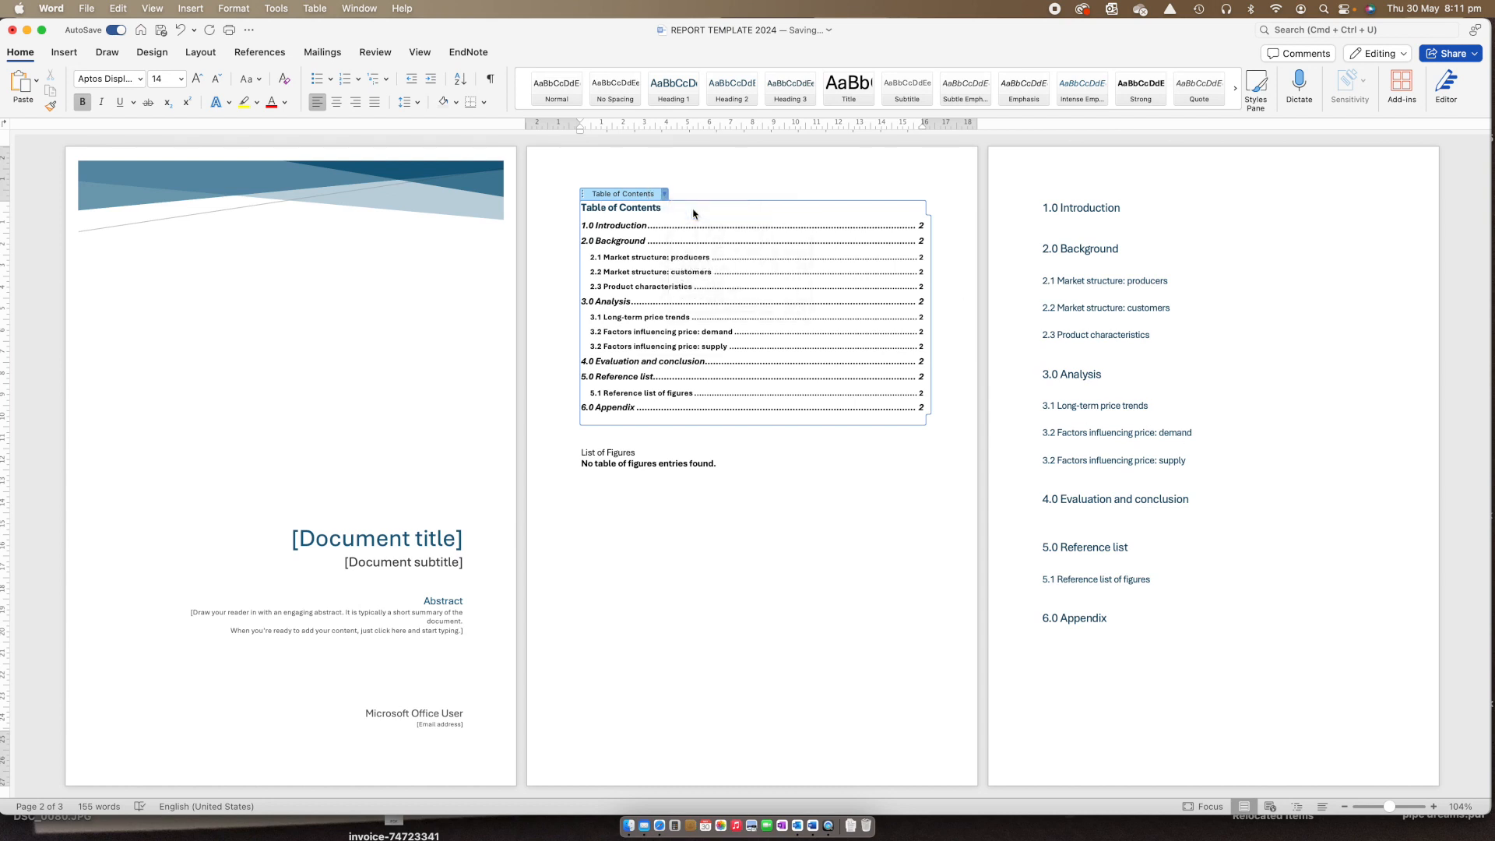
click(617, 274)
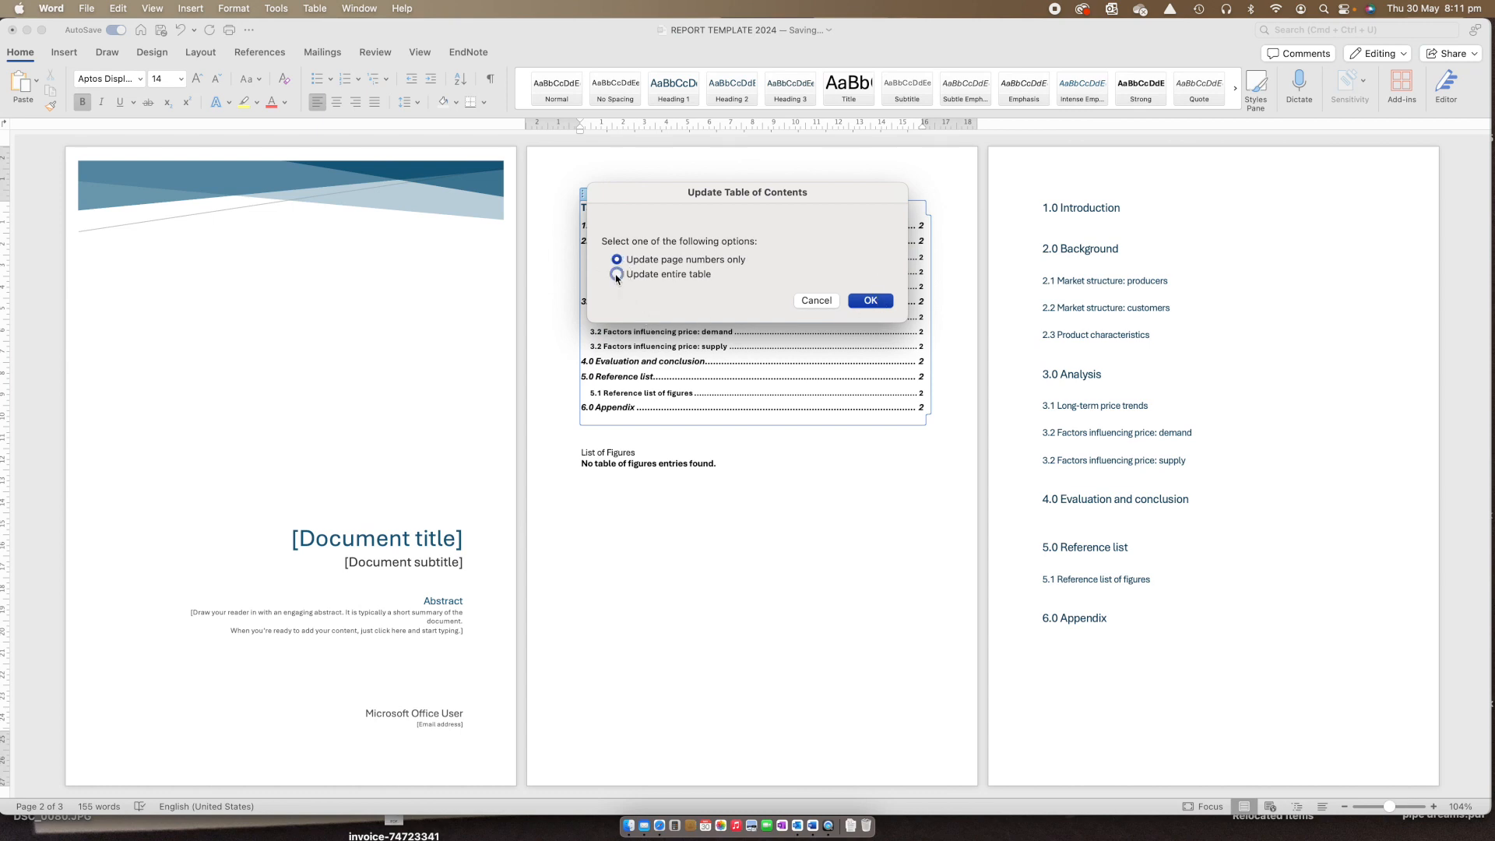
click(879, 302)
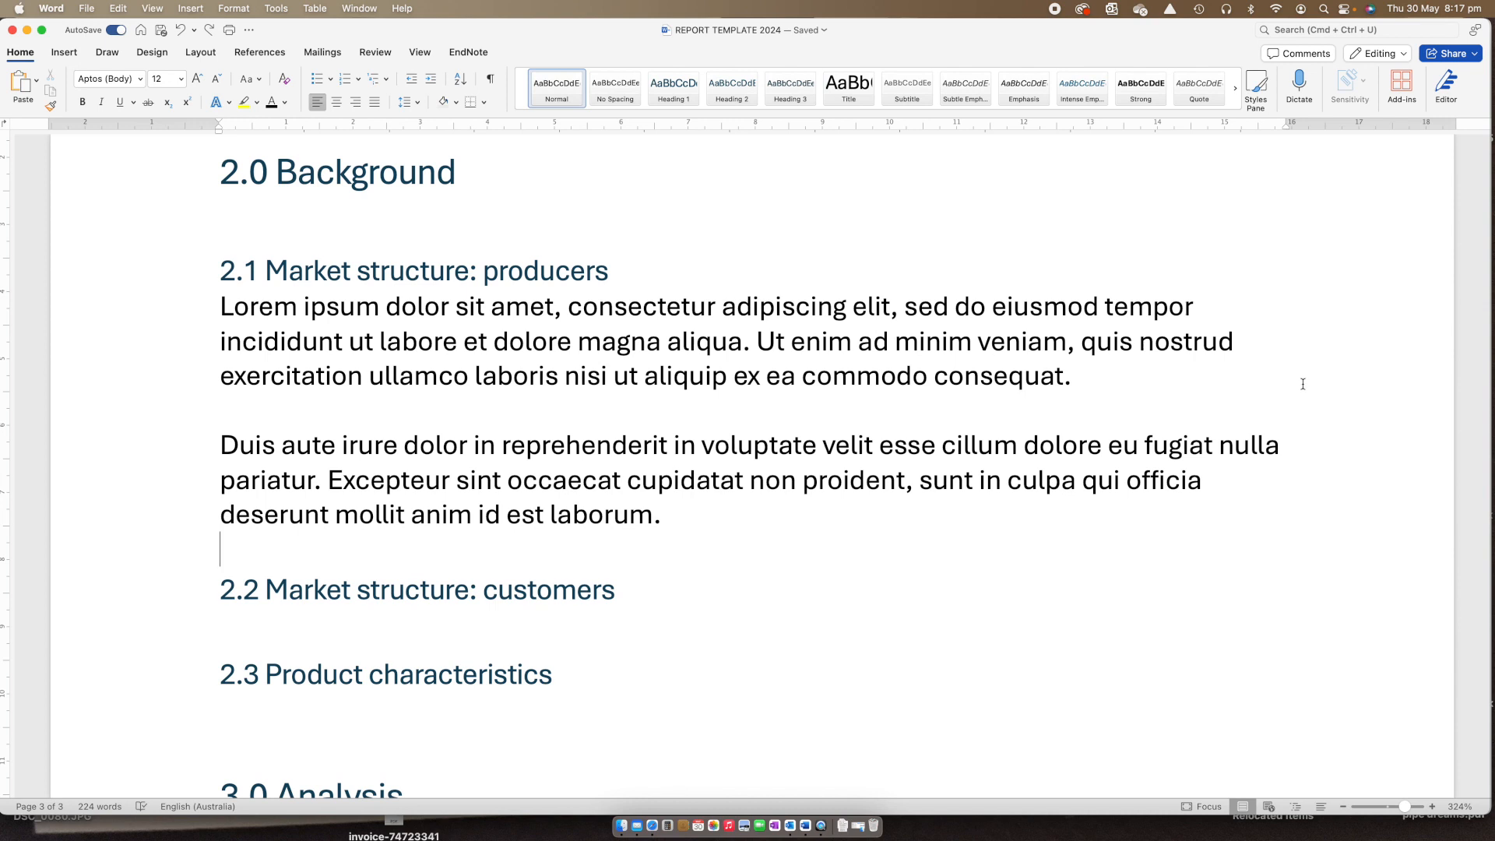
Try the Garamond font on the second paragraph under "2.1 Market structure: producers", and undo the font change.
drag(669, 517, 226, 436)
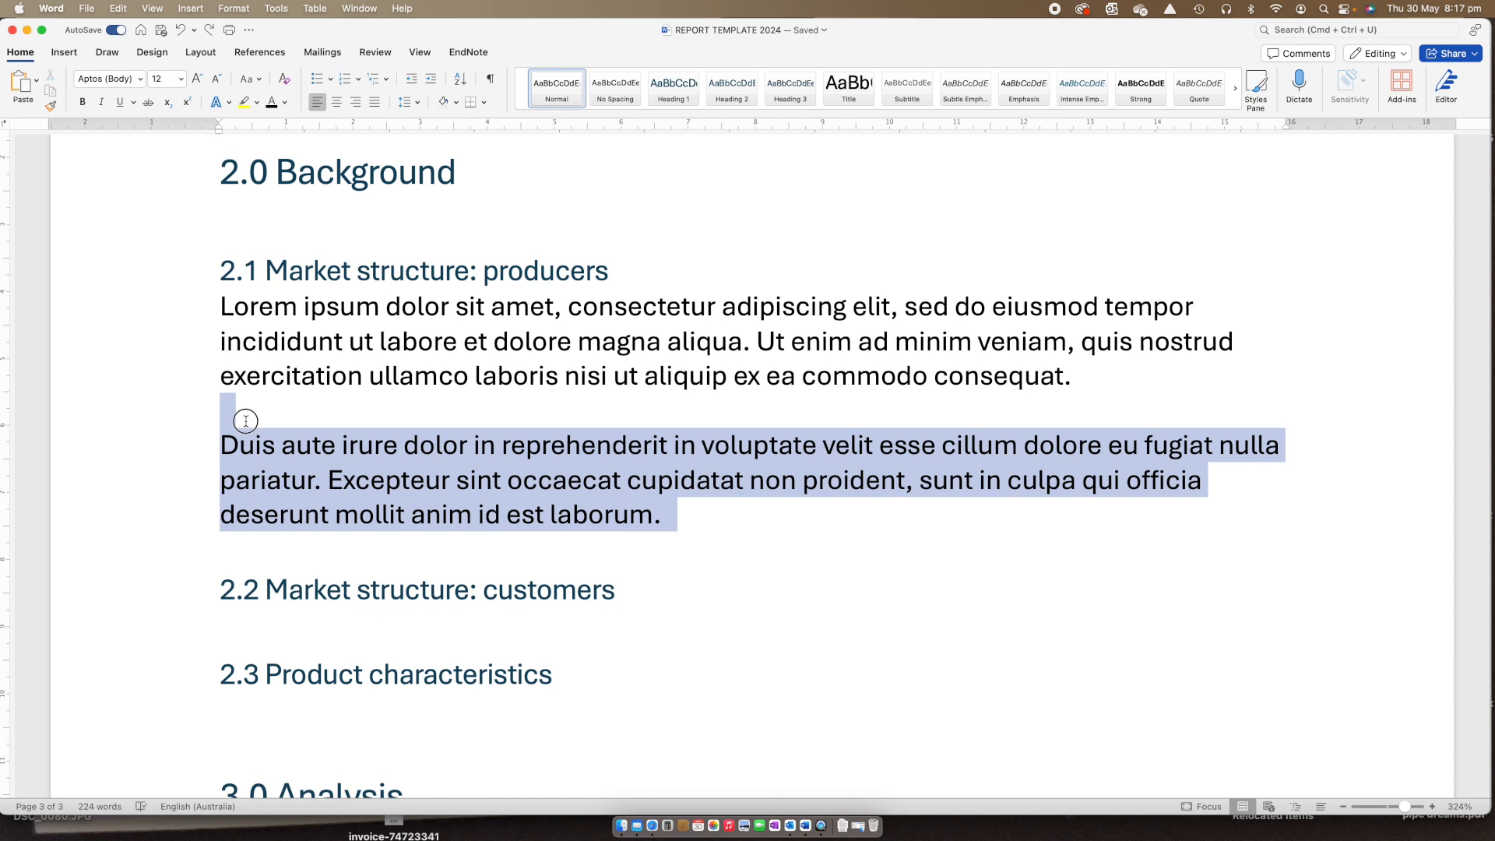
click(139, 78)
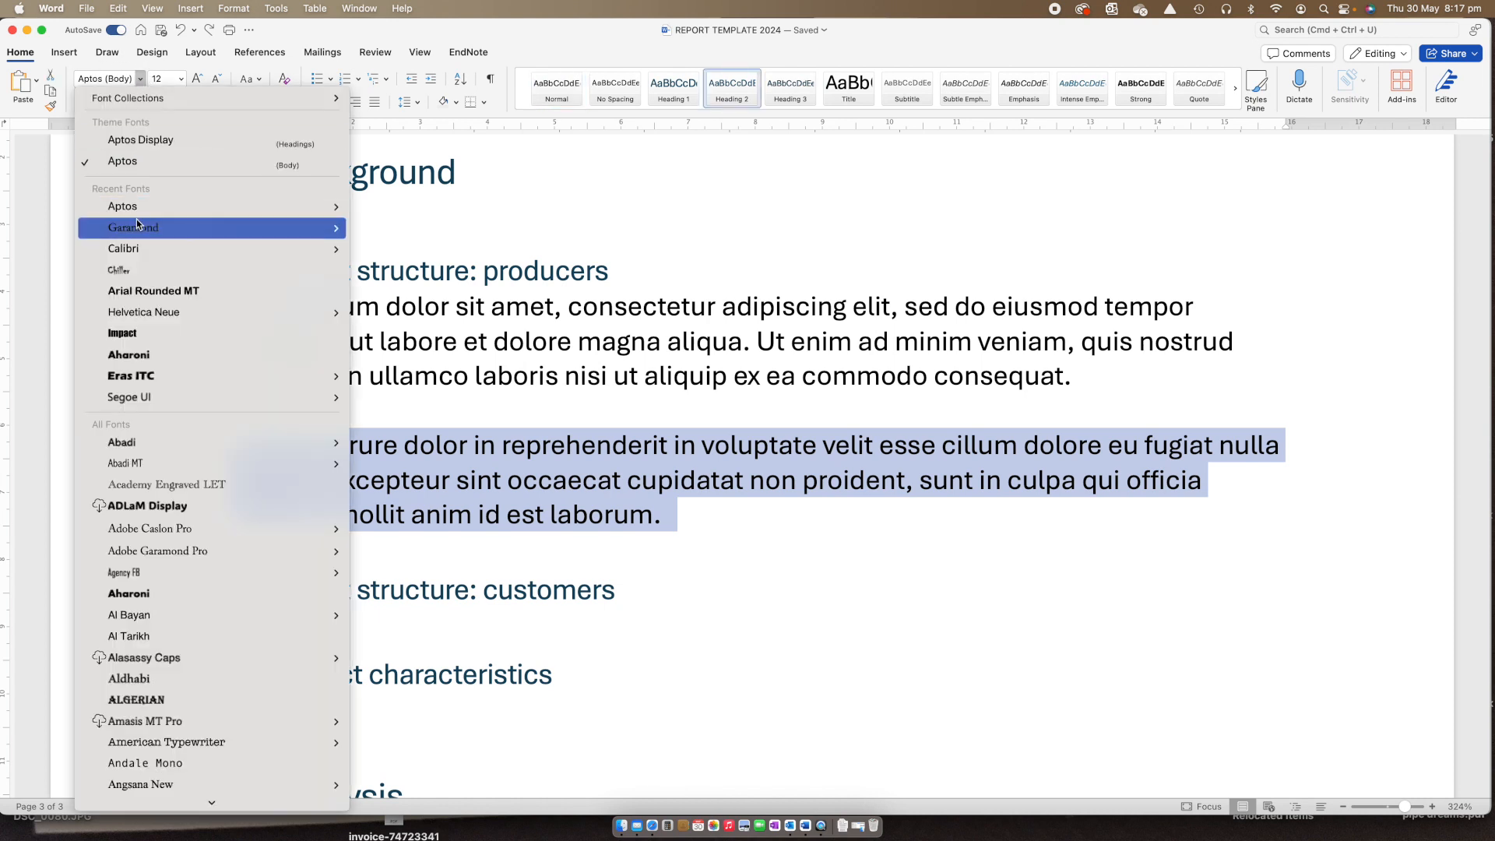
mouse_move(180, 232)
click(405, 251)
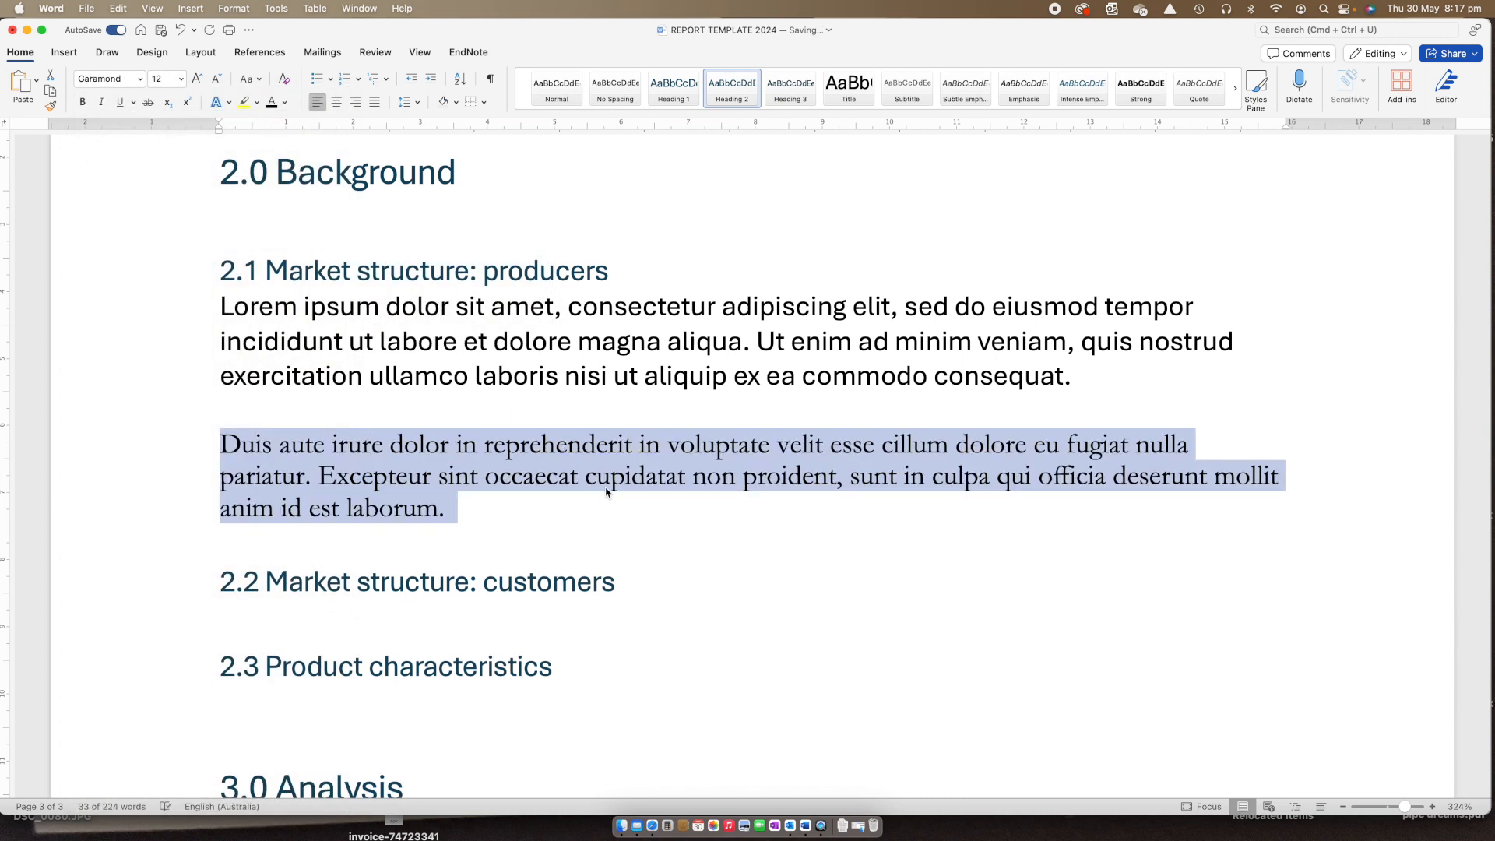
key(super+z)
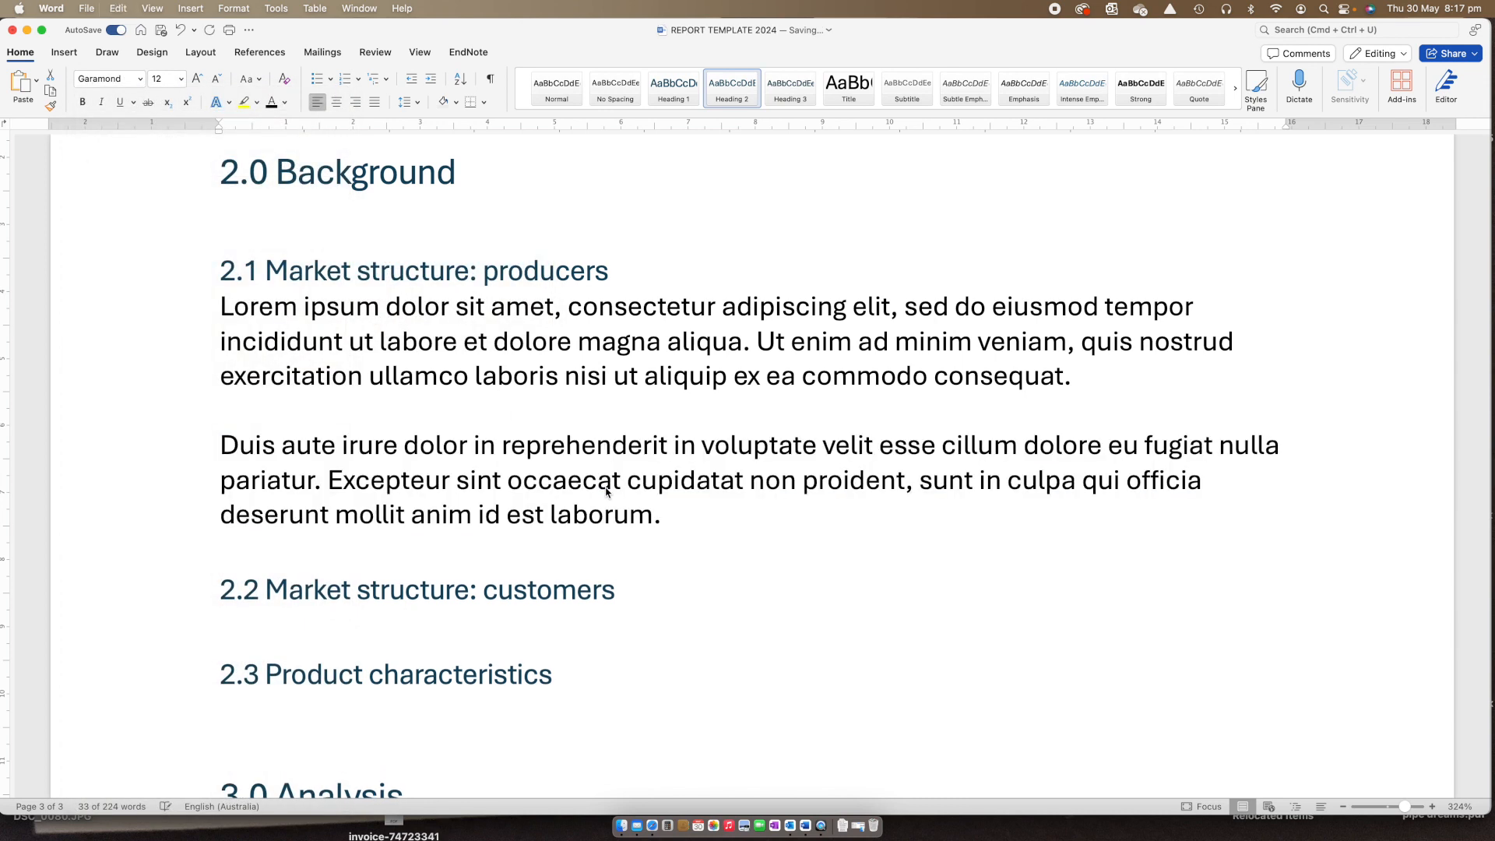
click(693, 539)
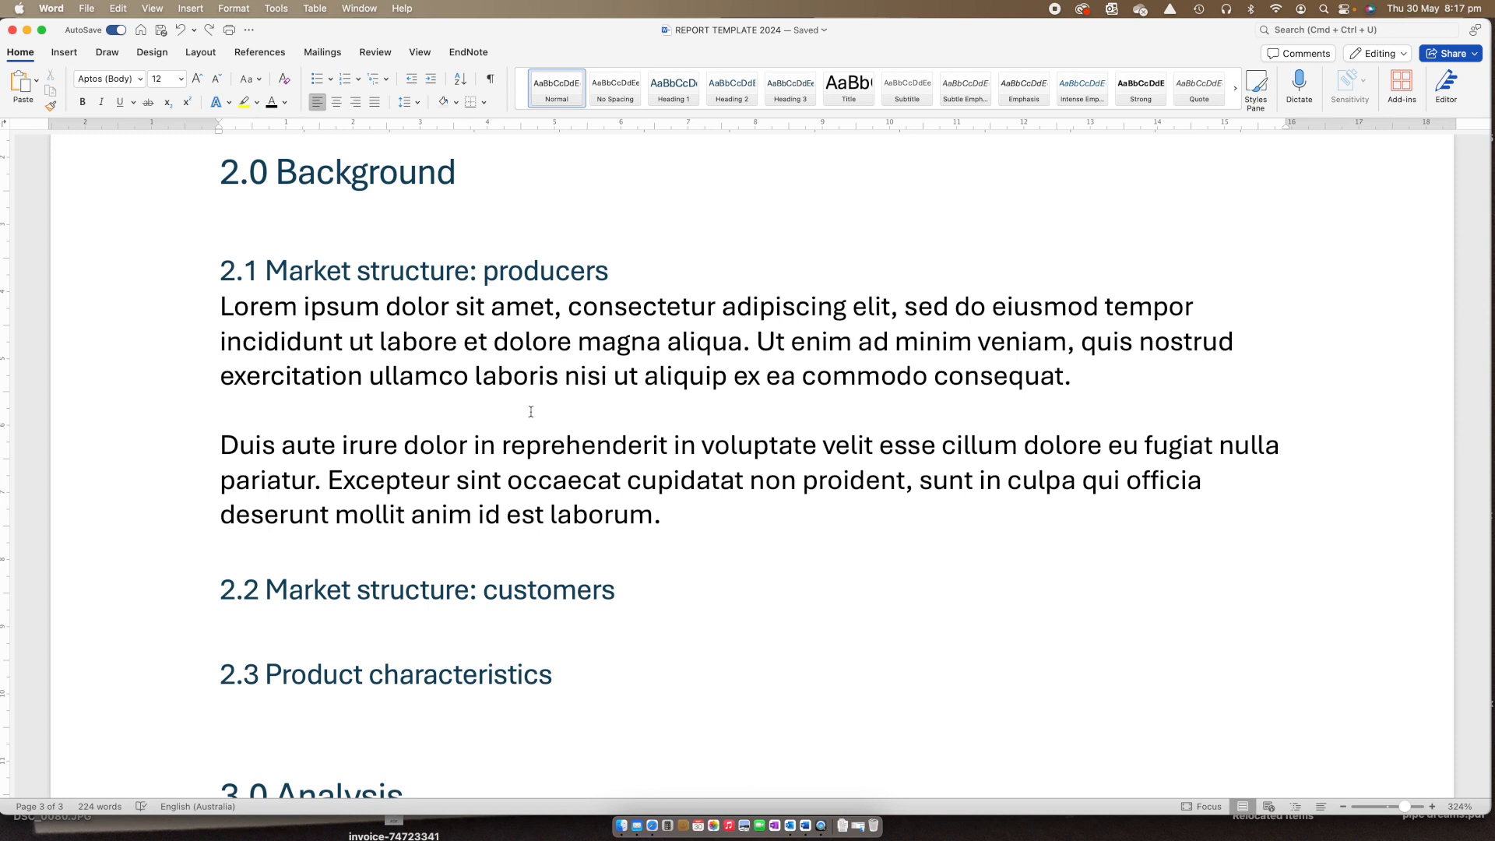
Set the line spacing of the 2.1 heading and its two paragraphs to 1.5, and choose font size 12 between the paragraphs.
click(570, 408)
drag(668, 515, 220, 271)
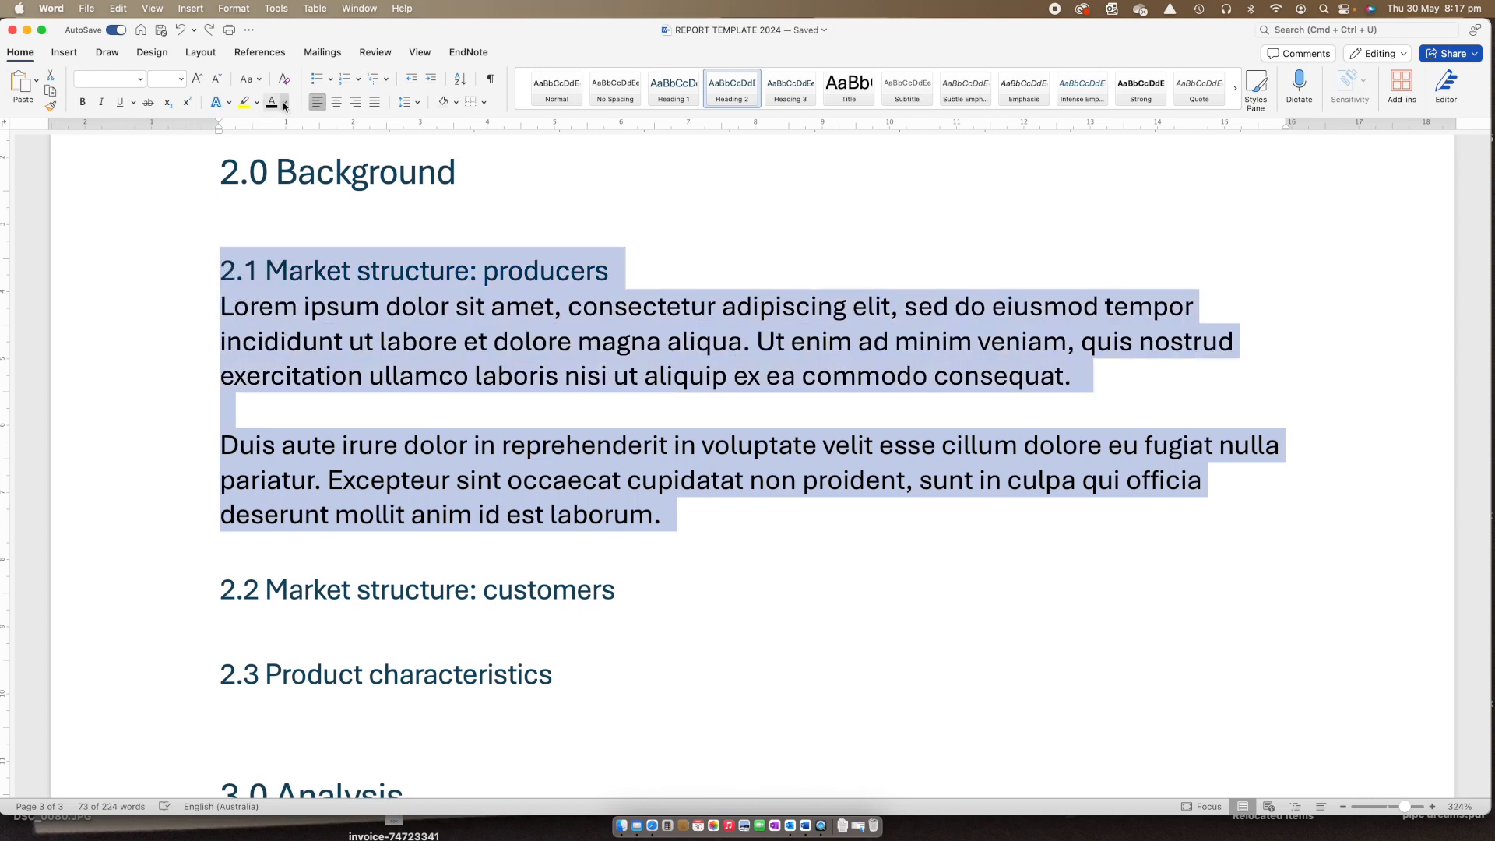
click(417, 104)
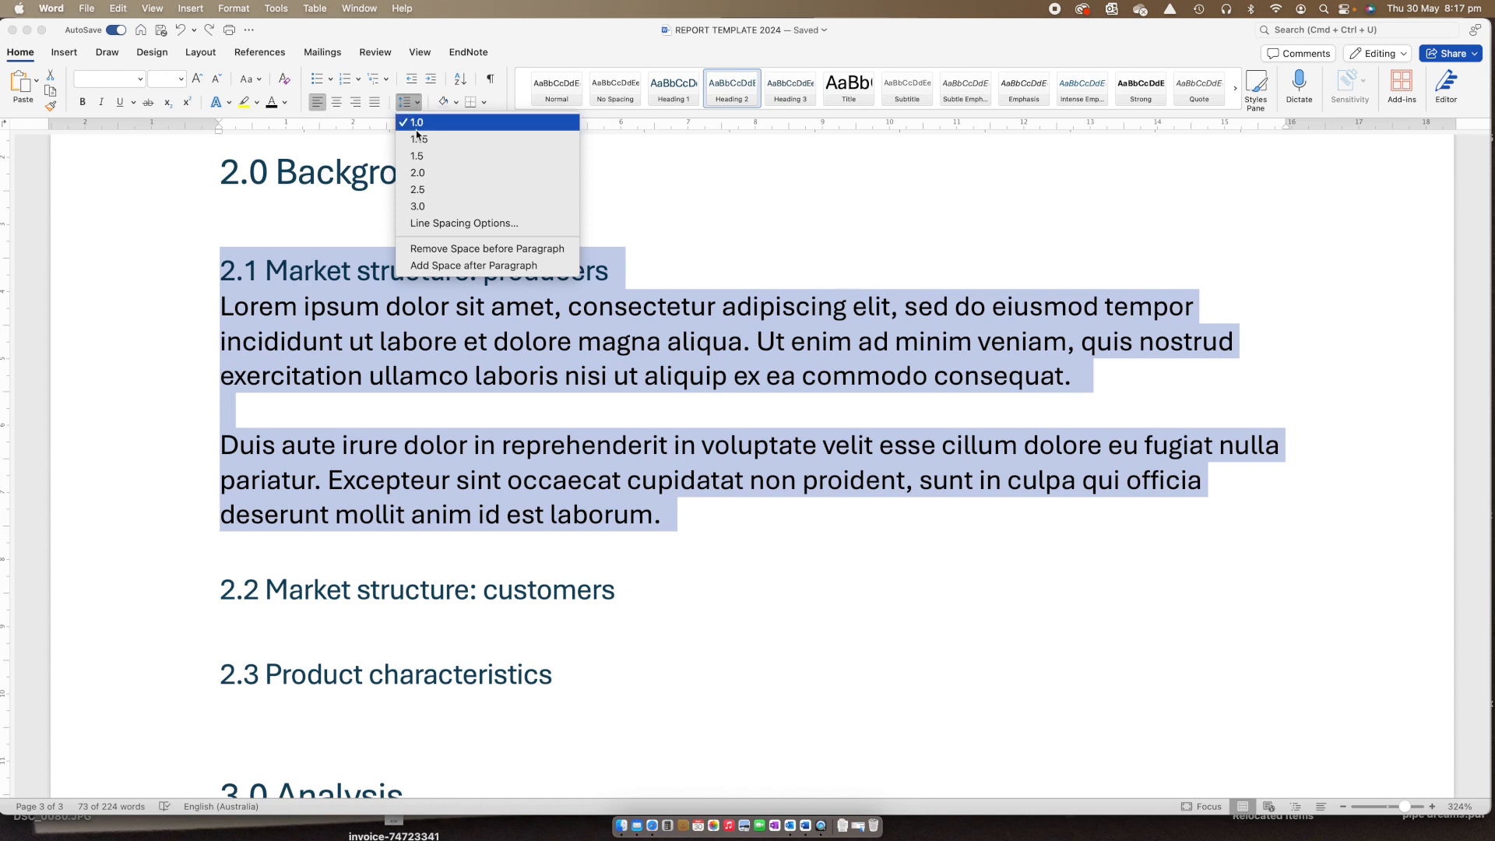
click(419, 156)
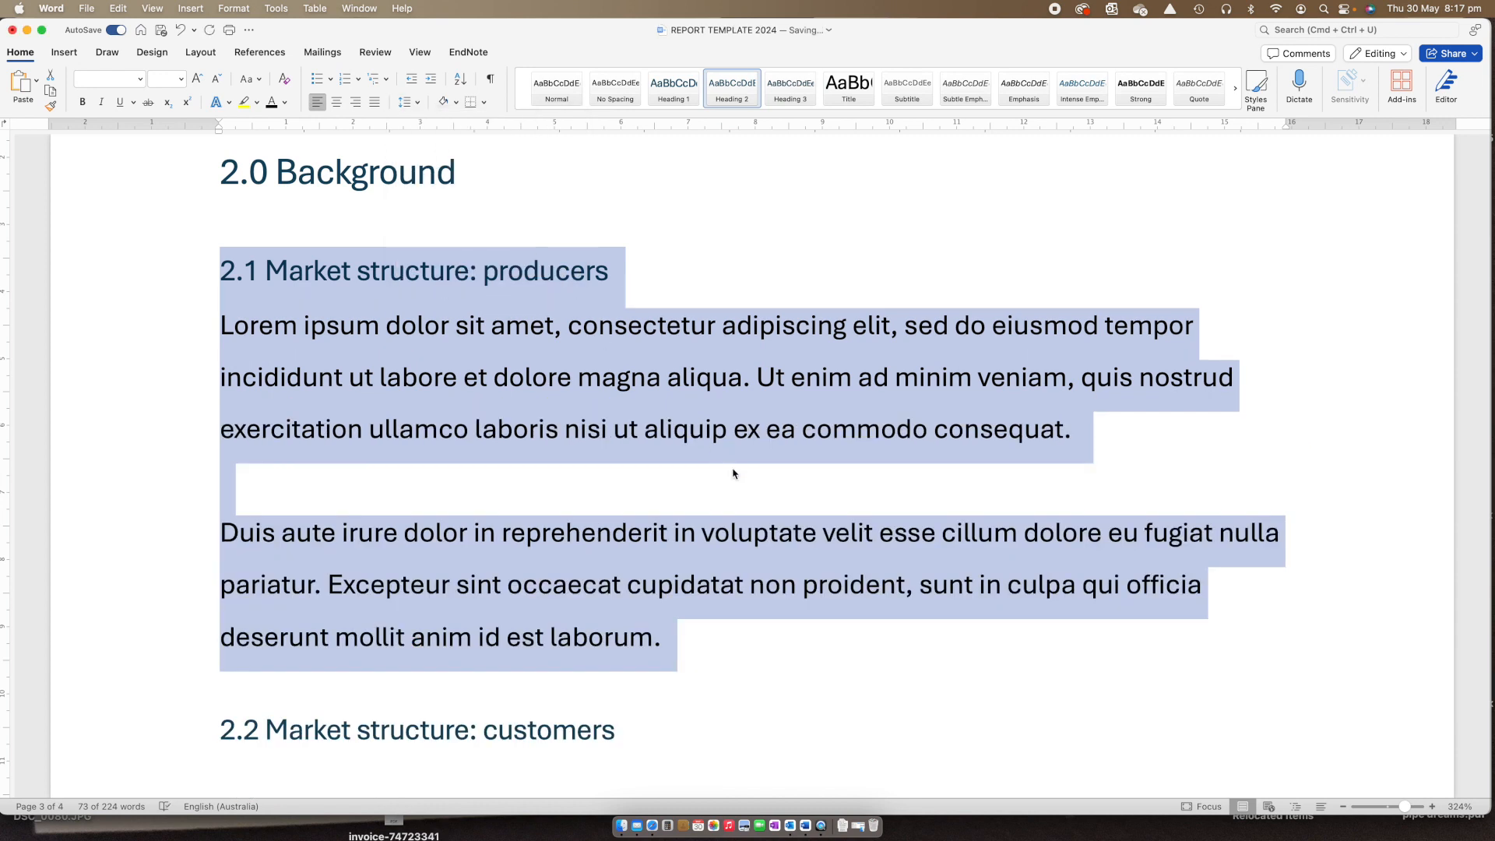
click(812, 505)
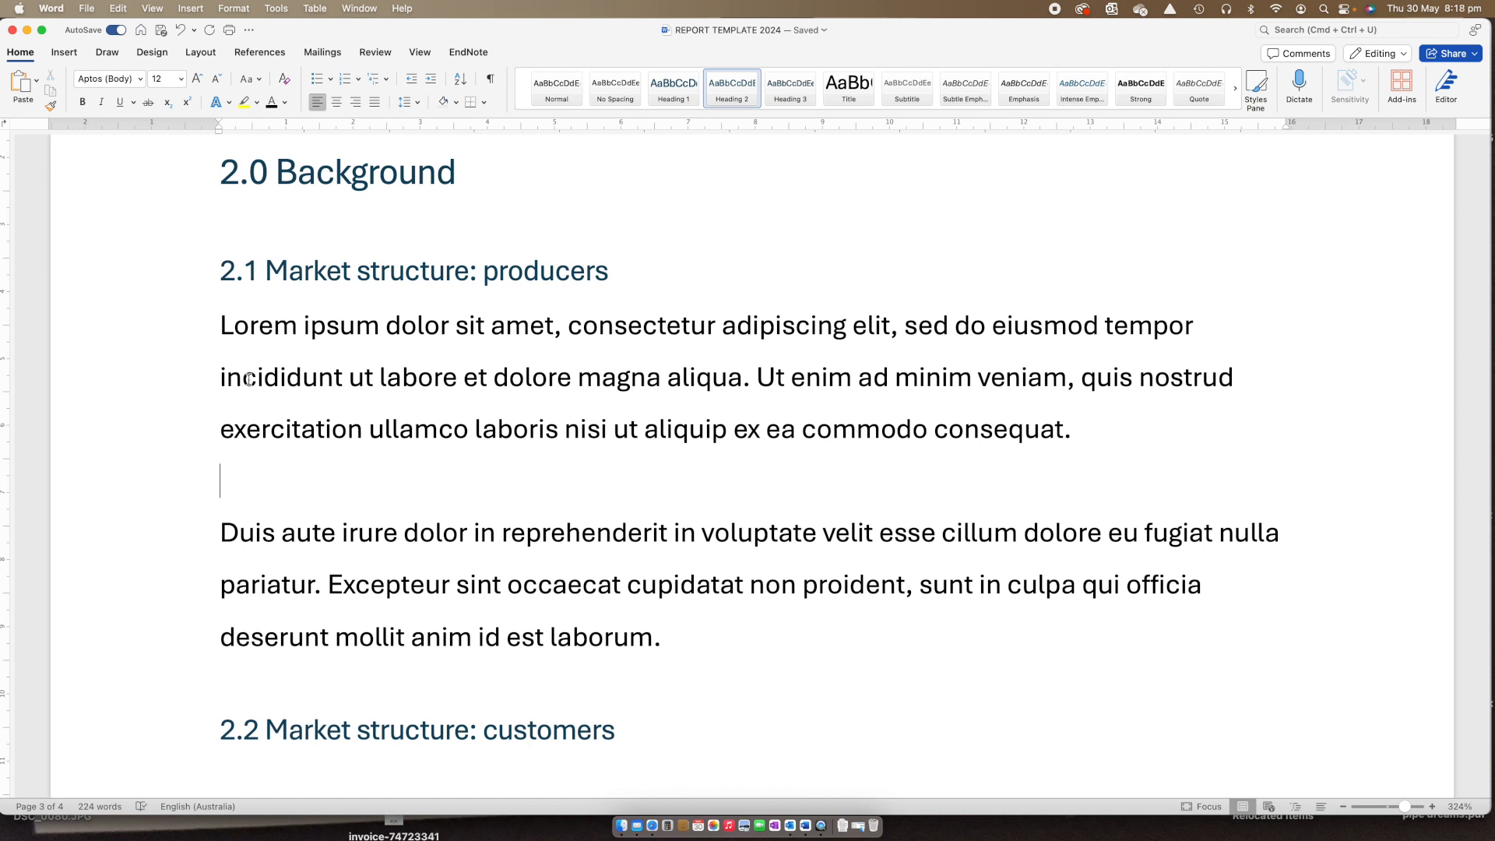
click(181, 78)
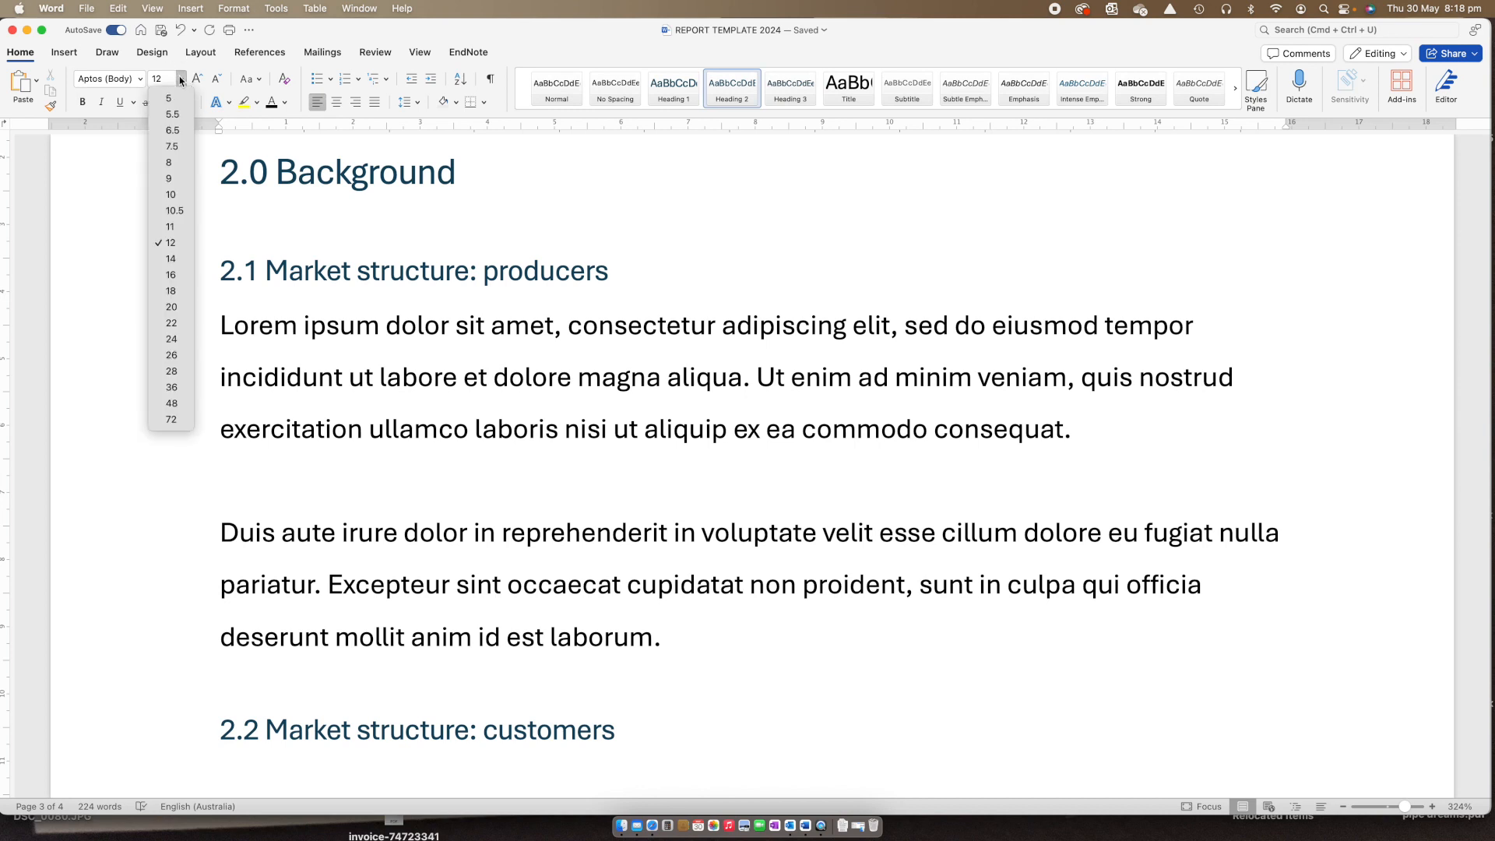
click(182, 243)
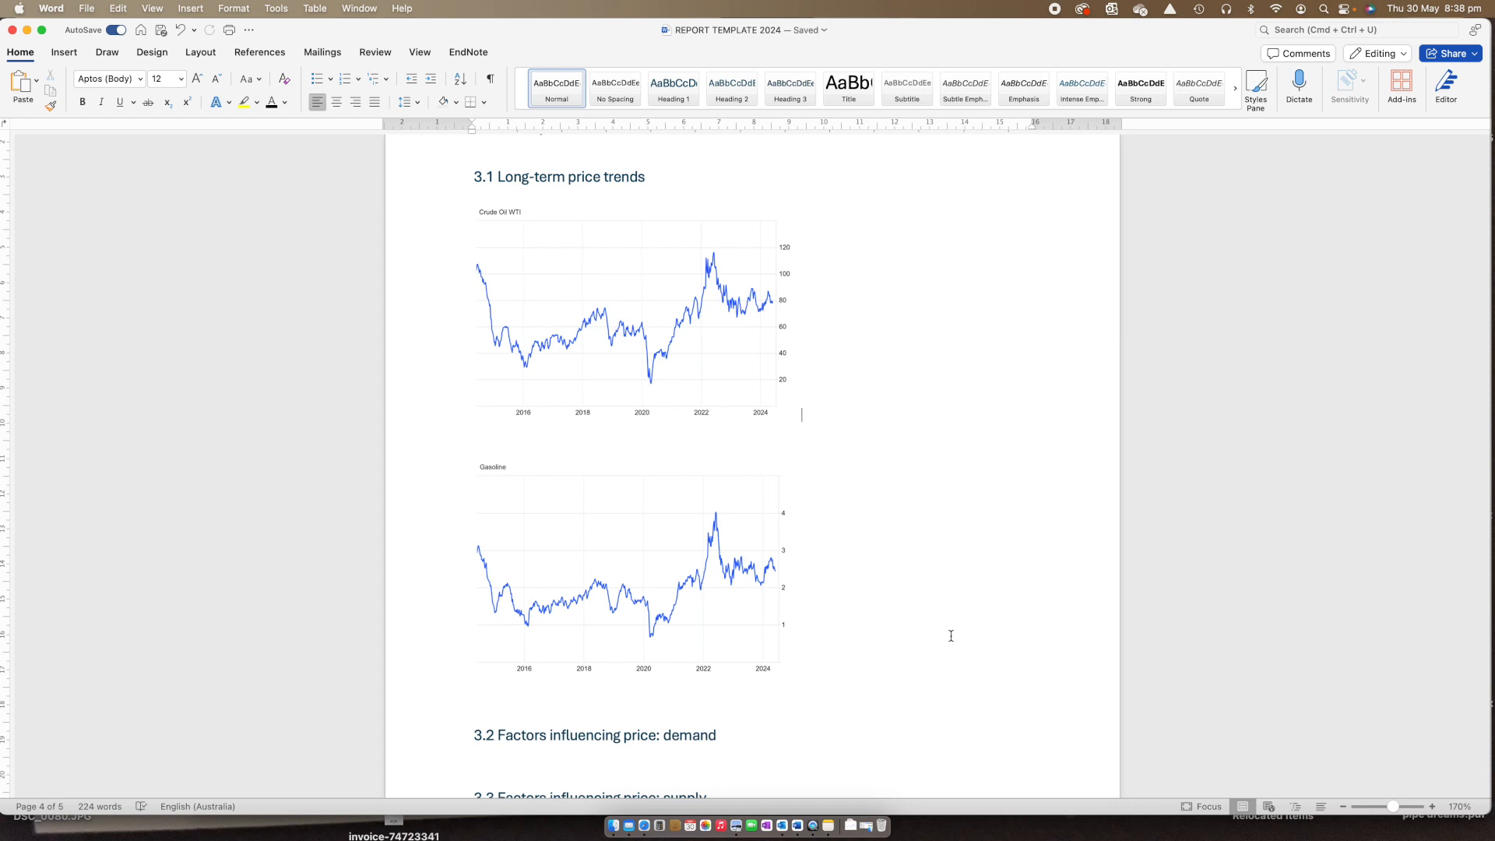
Insert the caption "Figure 1: Ten year price of Crude Oil WTI" below the Crude Oil WTI chart, using the Figure label.
click(736, 370)
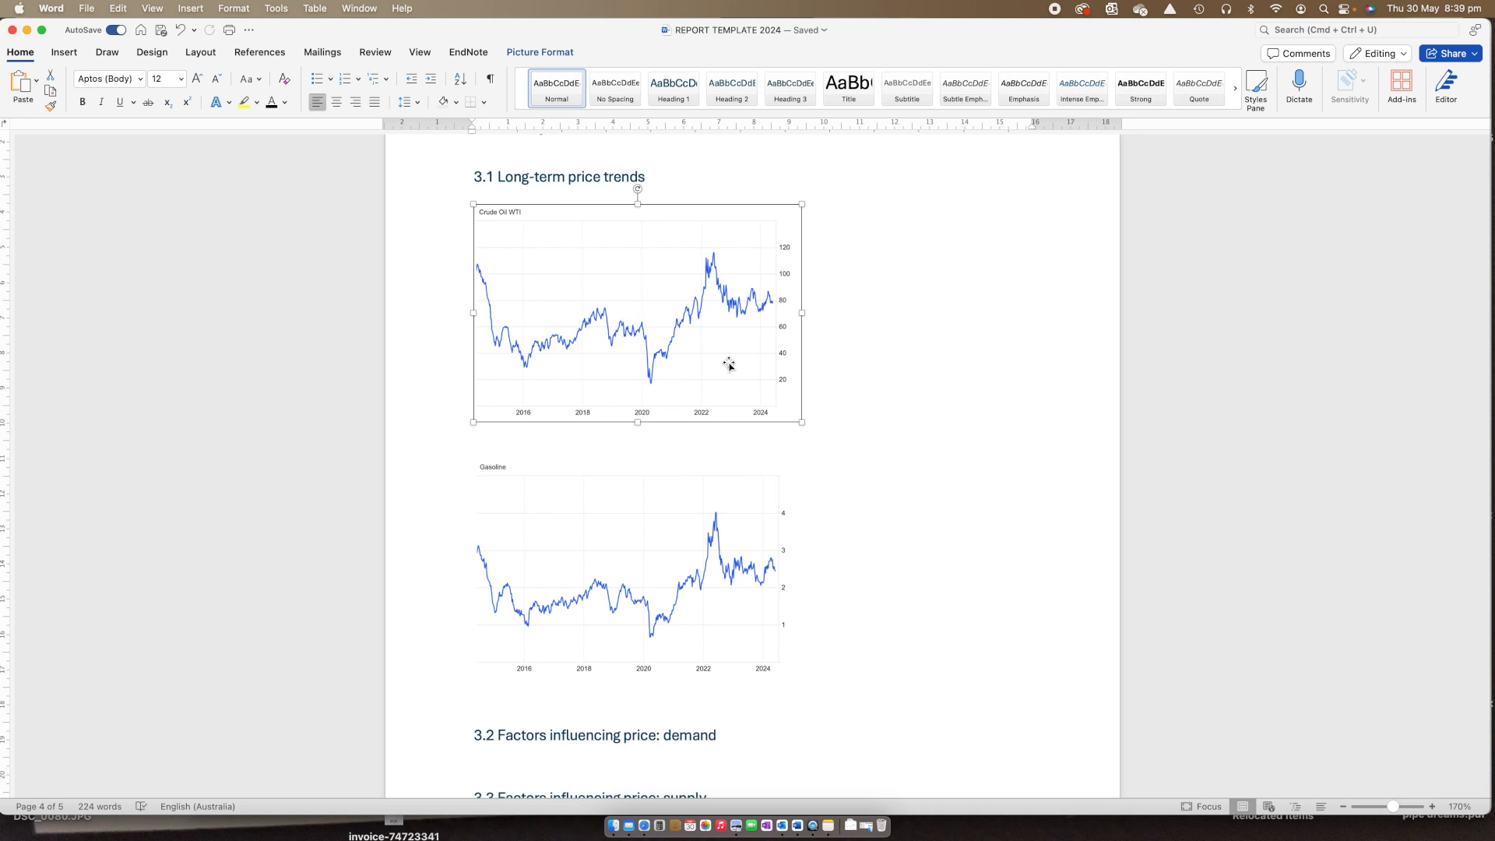
click(263, 52)
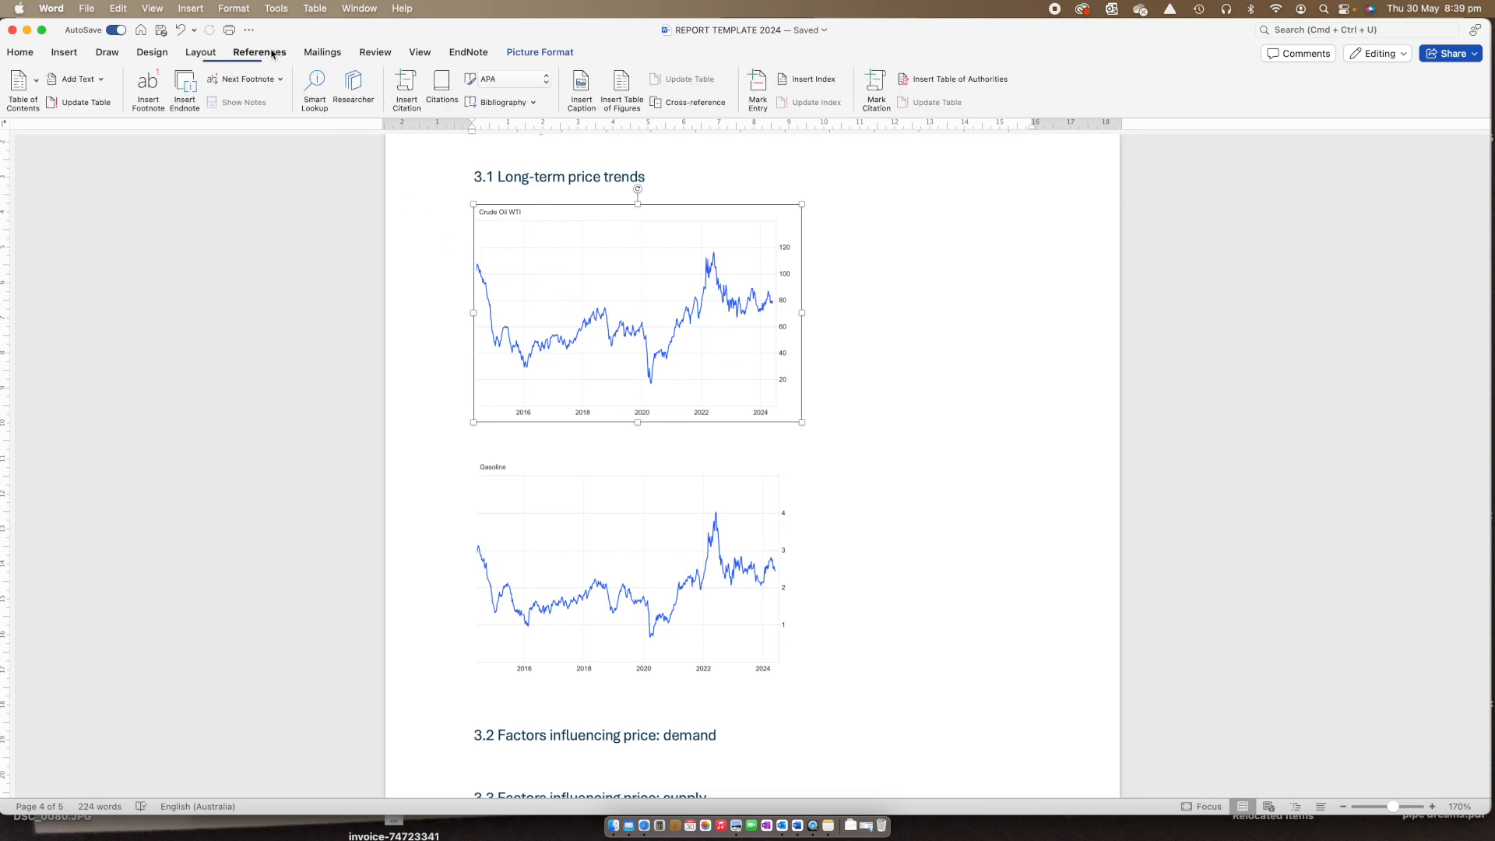
click(584, 84)
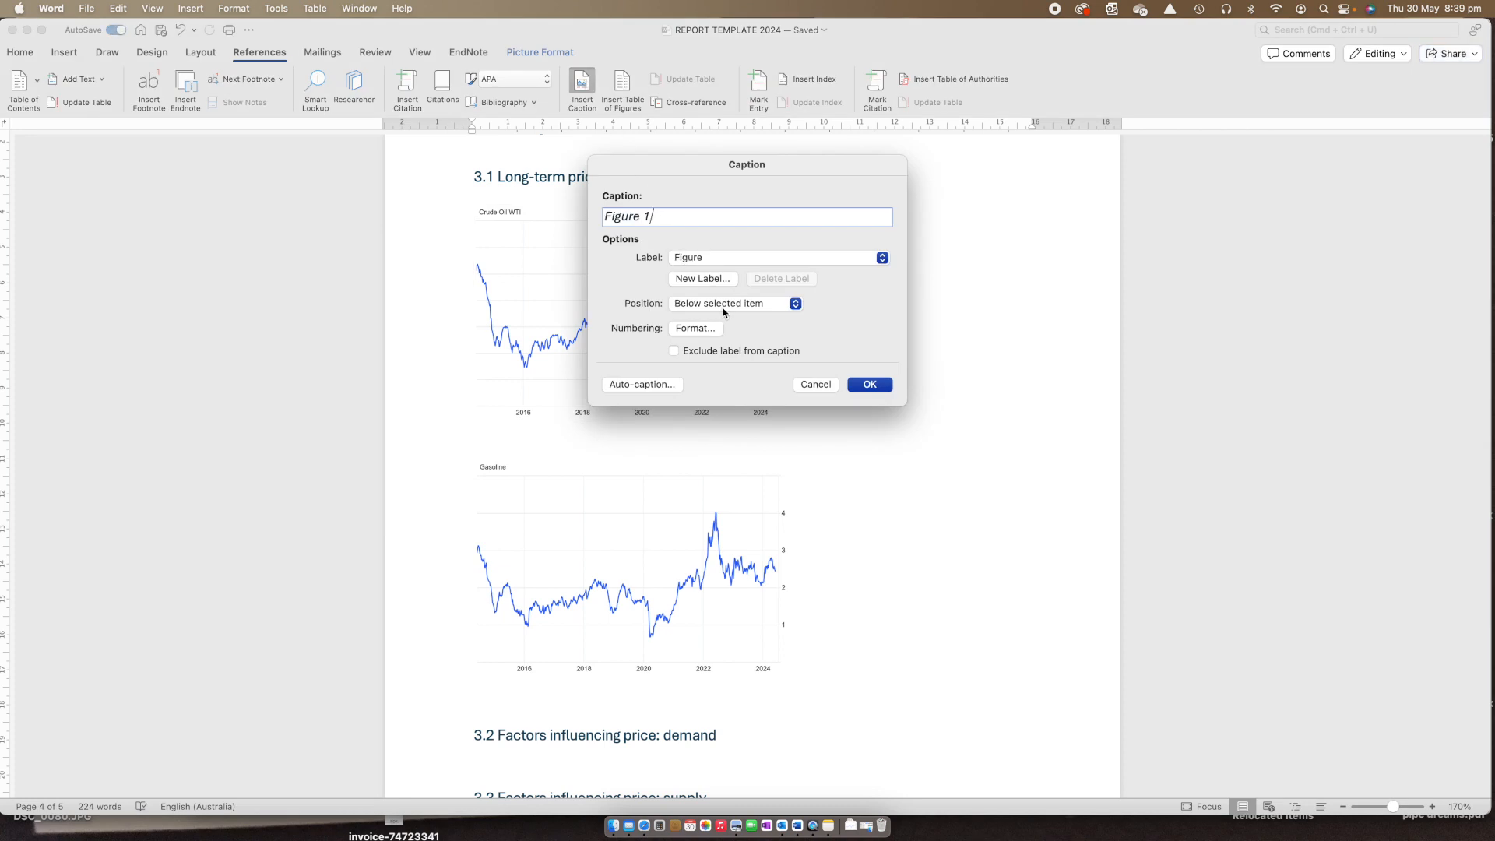
click(736, 257)
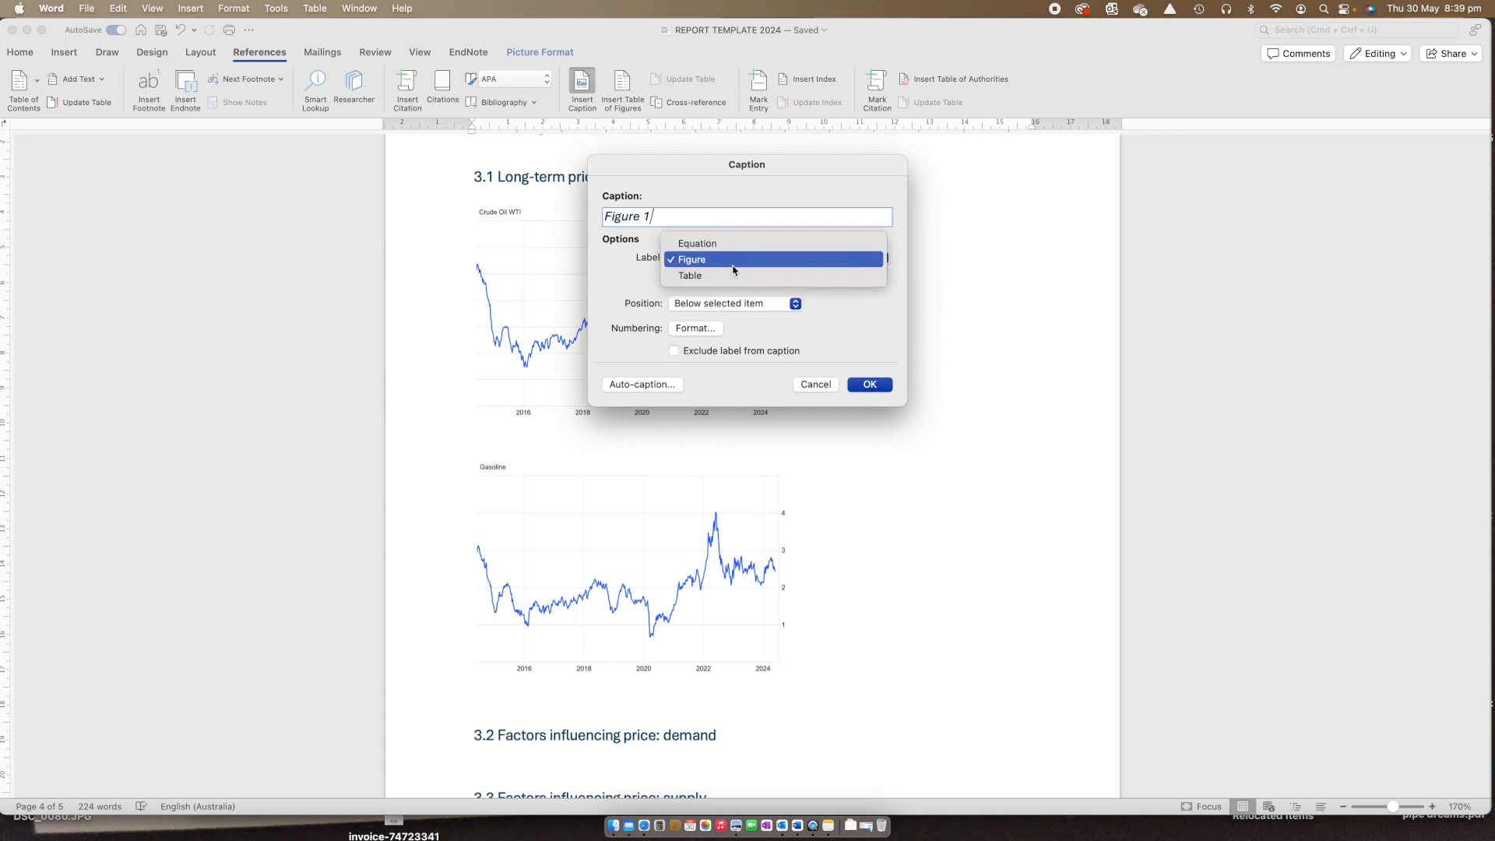
click(732, 276)
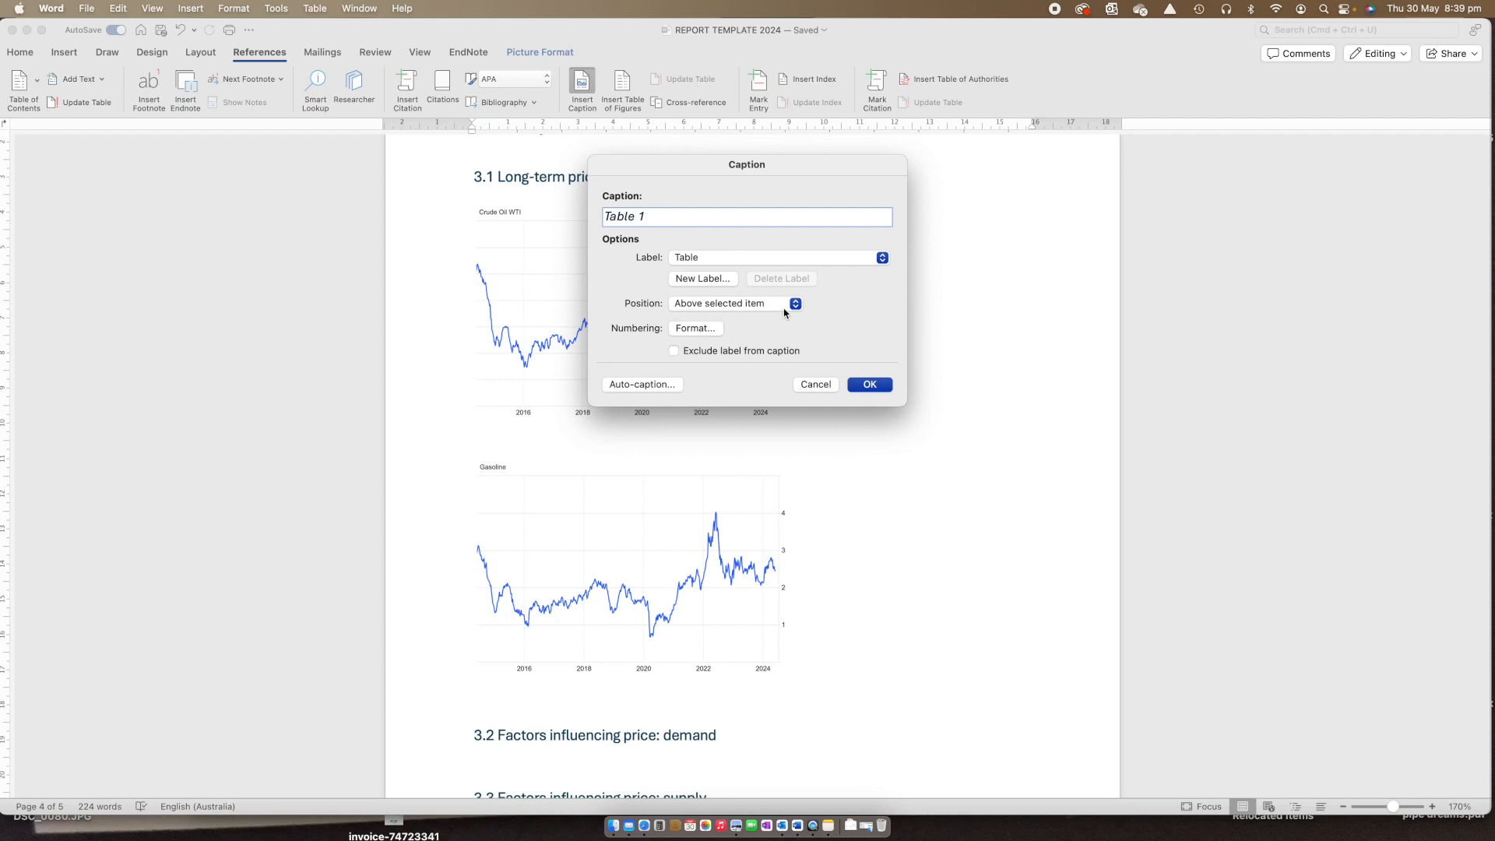
click(776, 257)
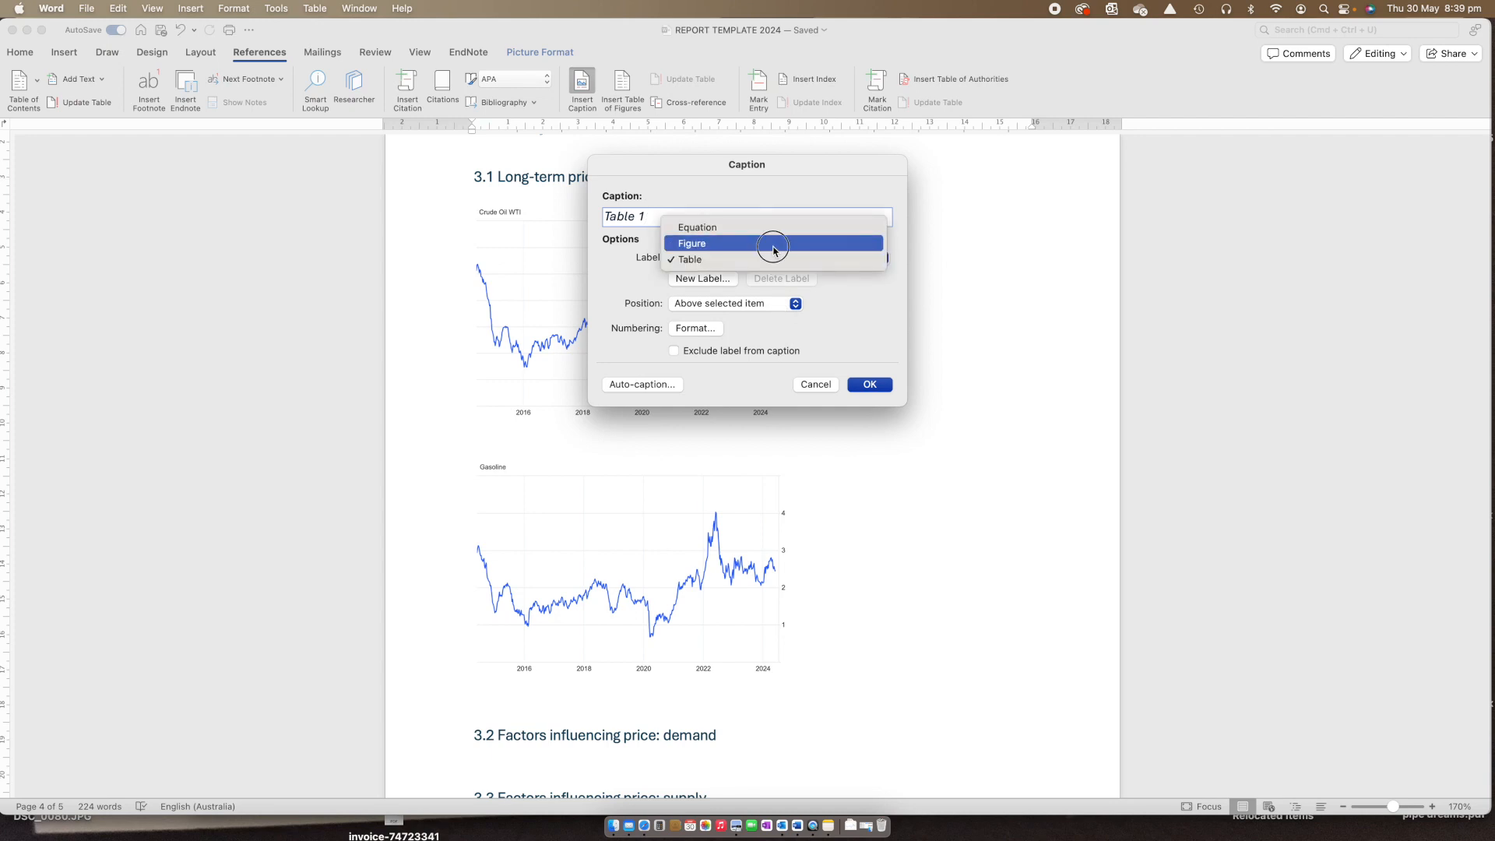
click(775, 243)
text(: )
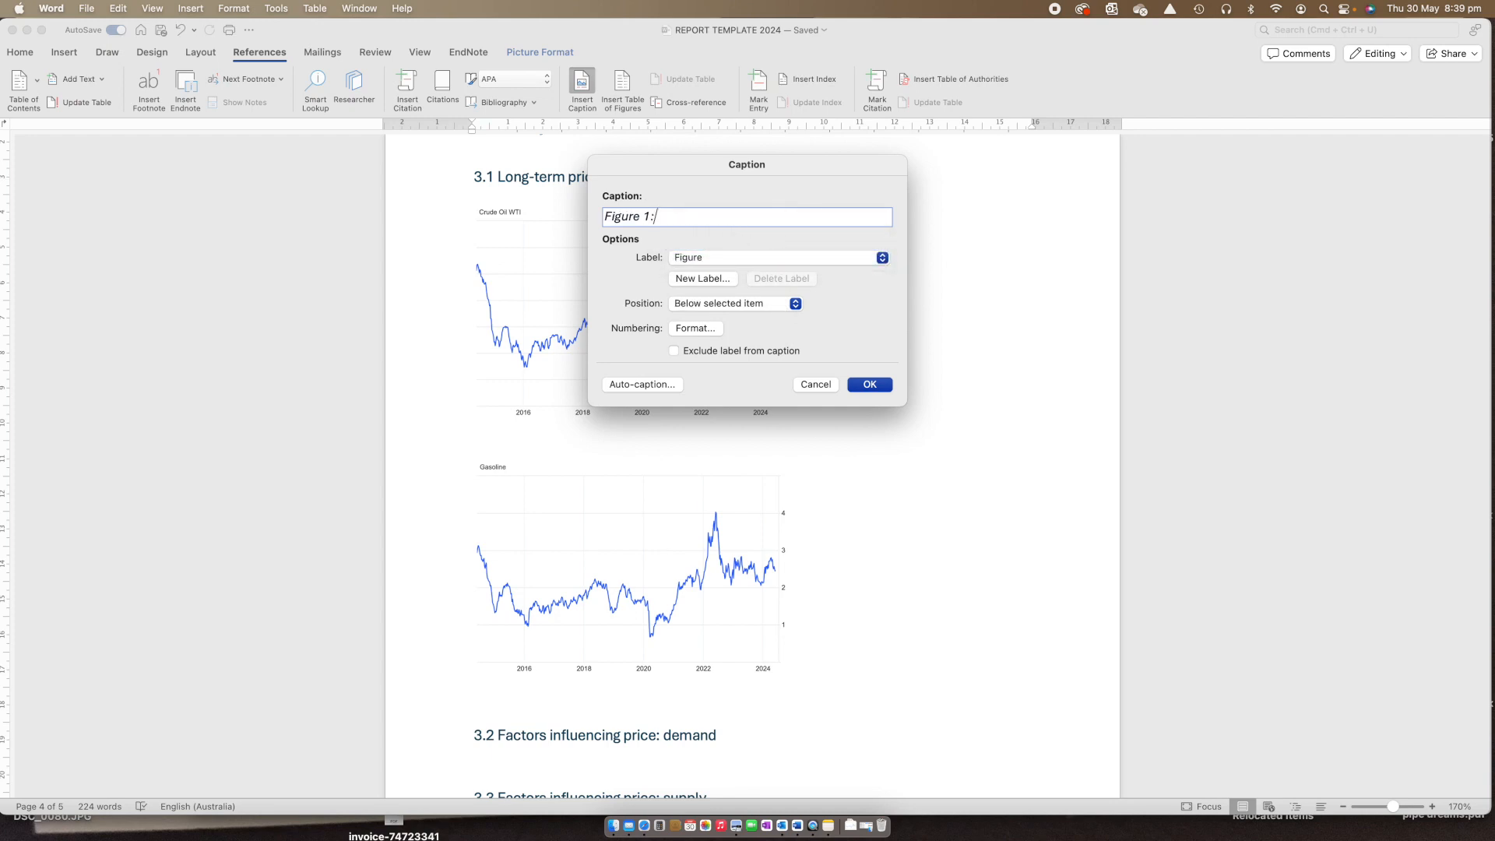
text(Ten year price of Crude Oil WTi)
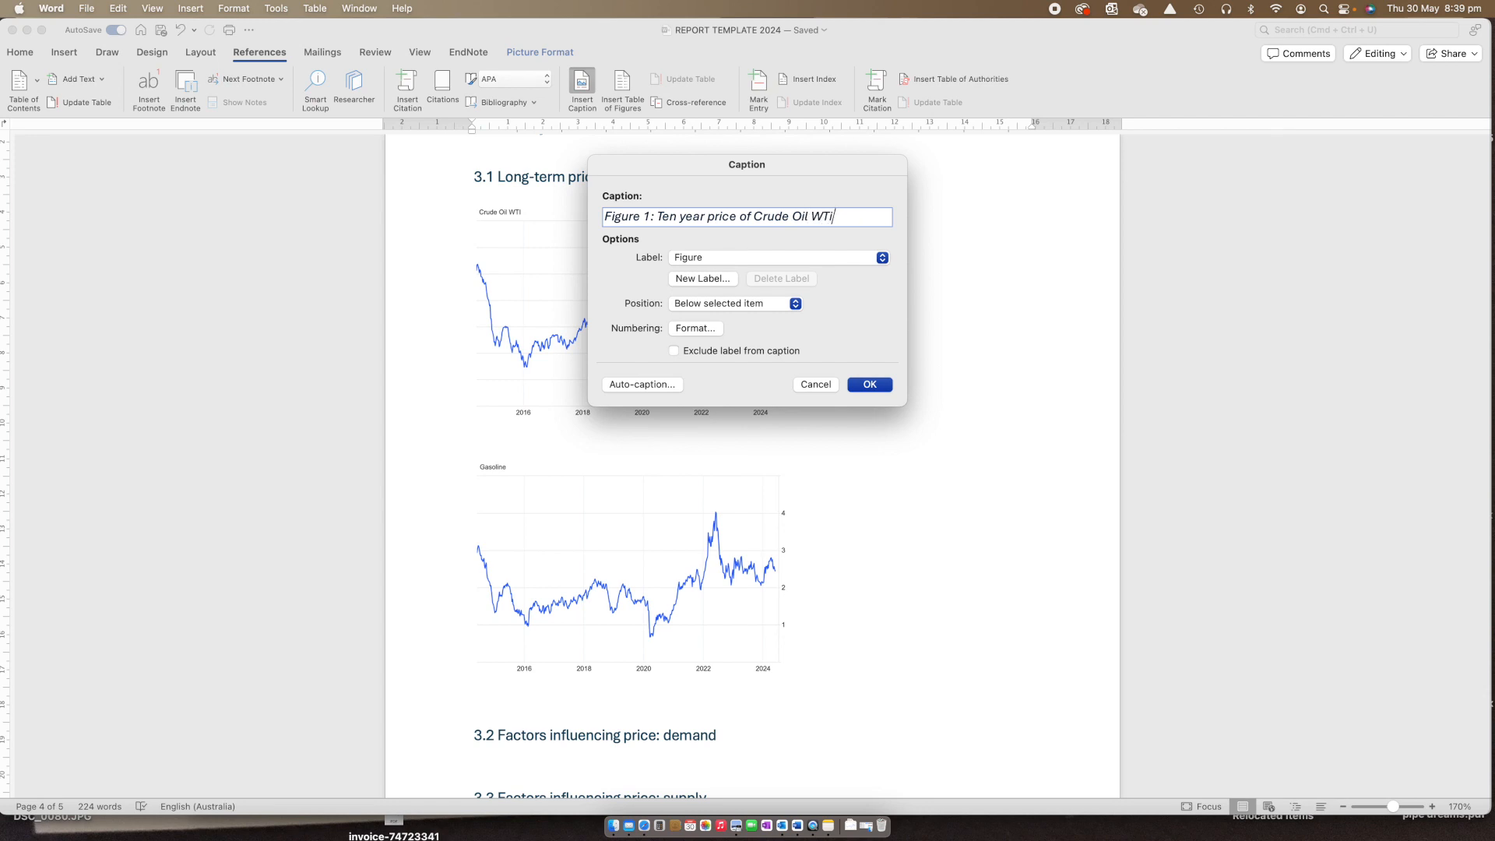
key(BackSpace)
text(I)
click(870, 385)
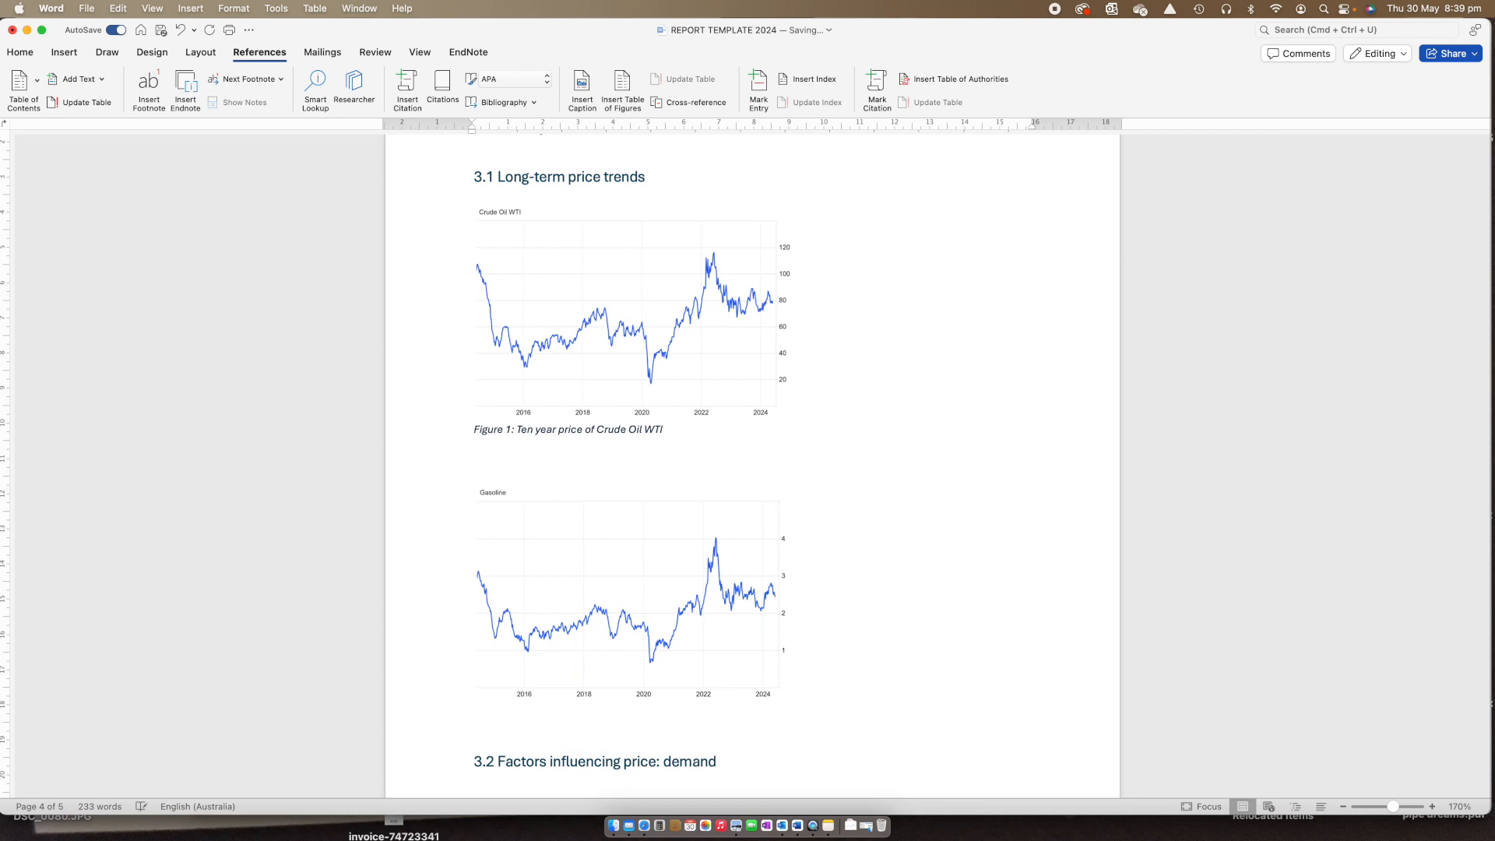
Append the reference placeholder "( .... REF>>>)" to the end of the Figure 1 caption.
text(( .... REF>>>)
key(Return)
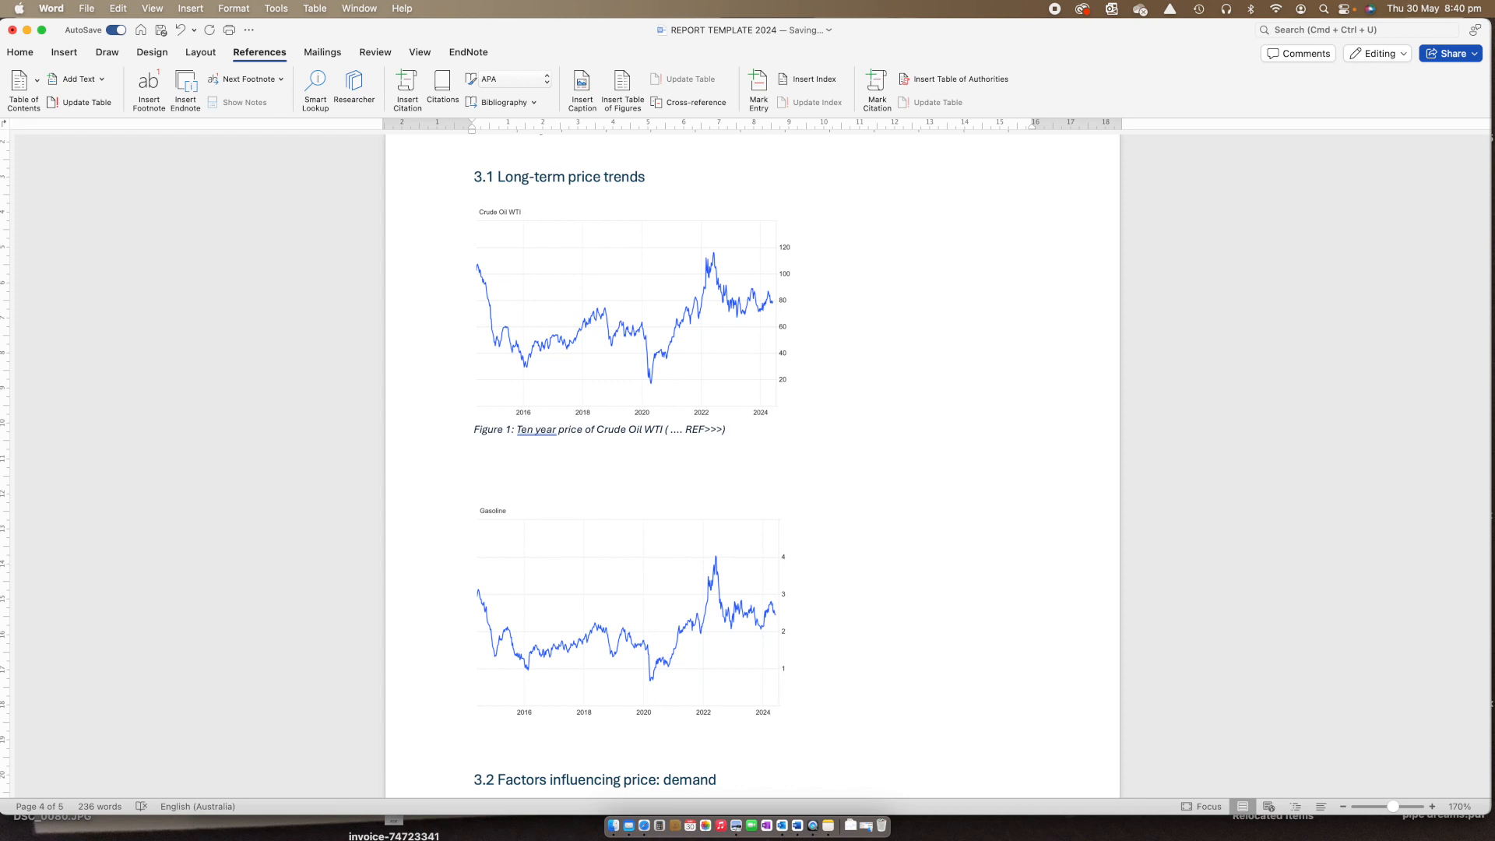
key(BackSpace)
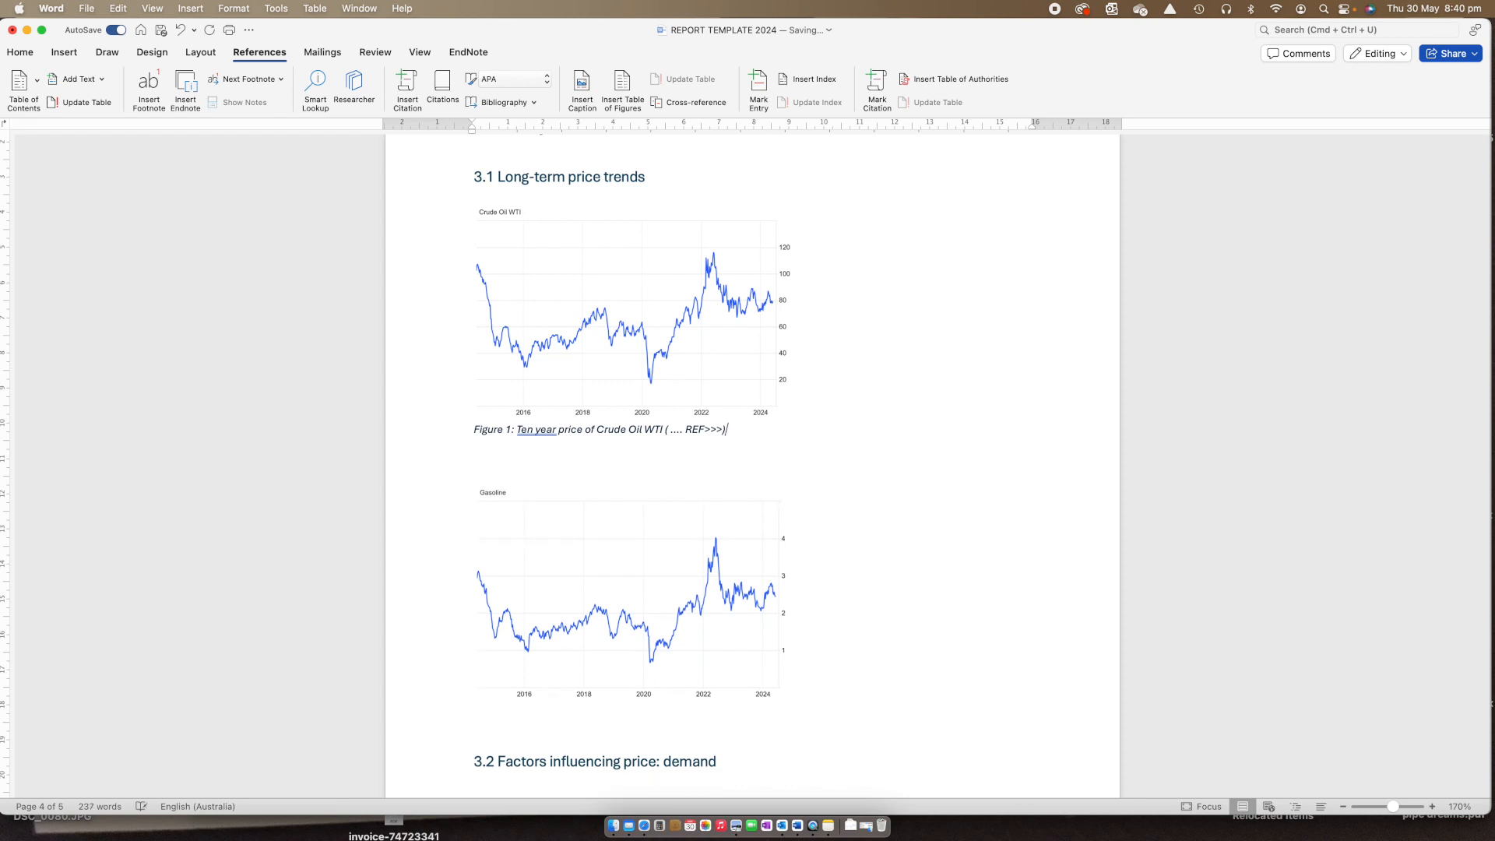
Add "NOTE: Vertical Axis represents price per barrel in US dollars" on its own line beneath the Figure 1 caption.
text(NOTE: Vertical Axis represents price )
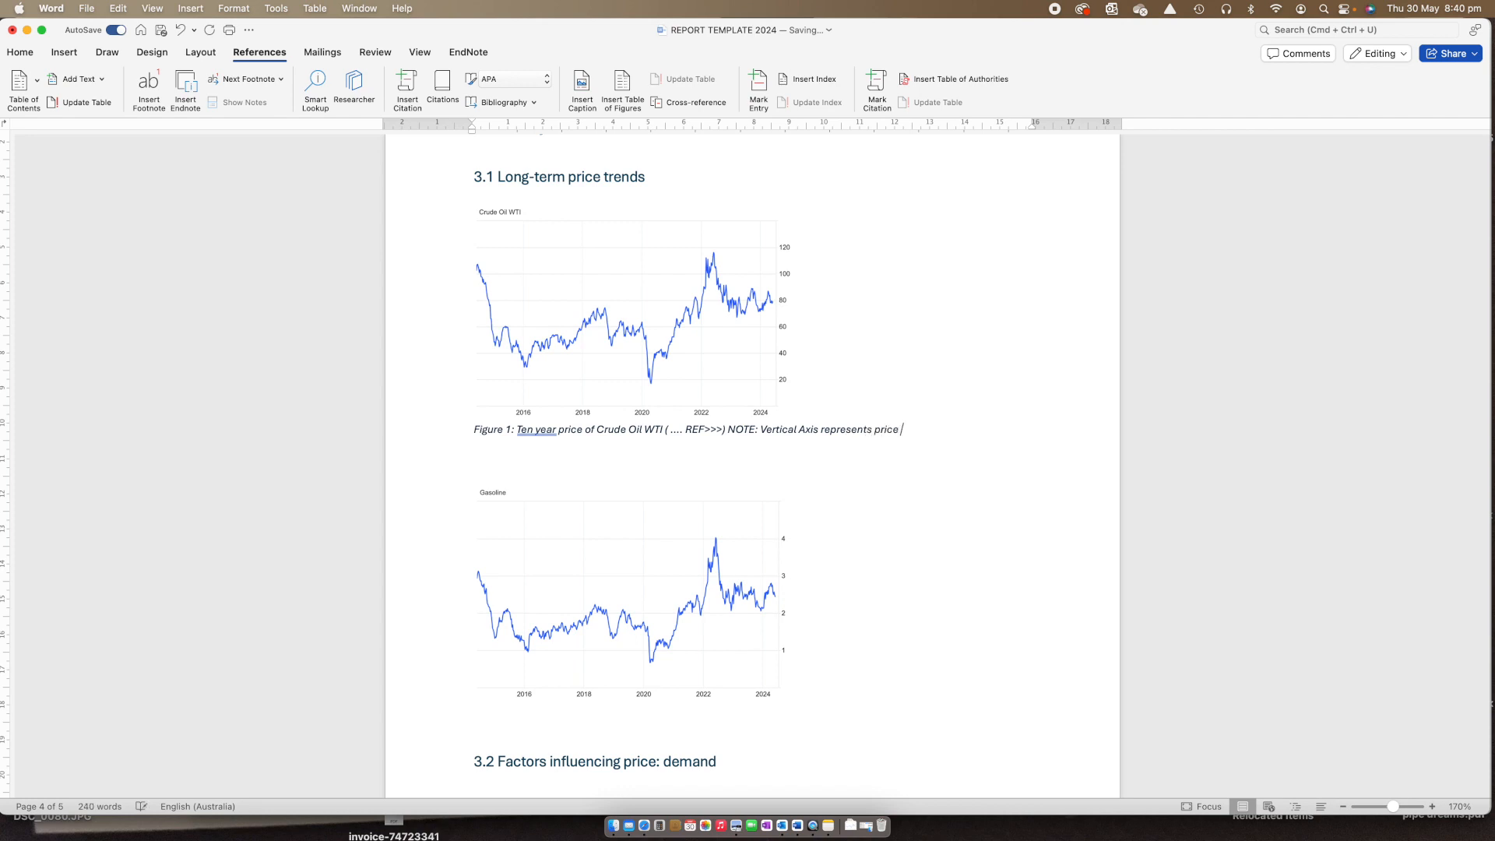
text(per barrel in USD)
click(724, 431)
key(BackSpace)
key(Return)
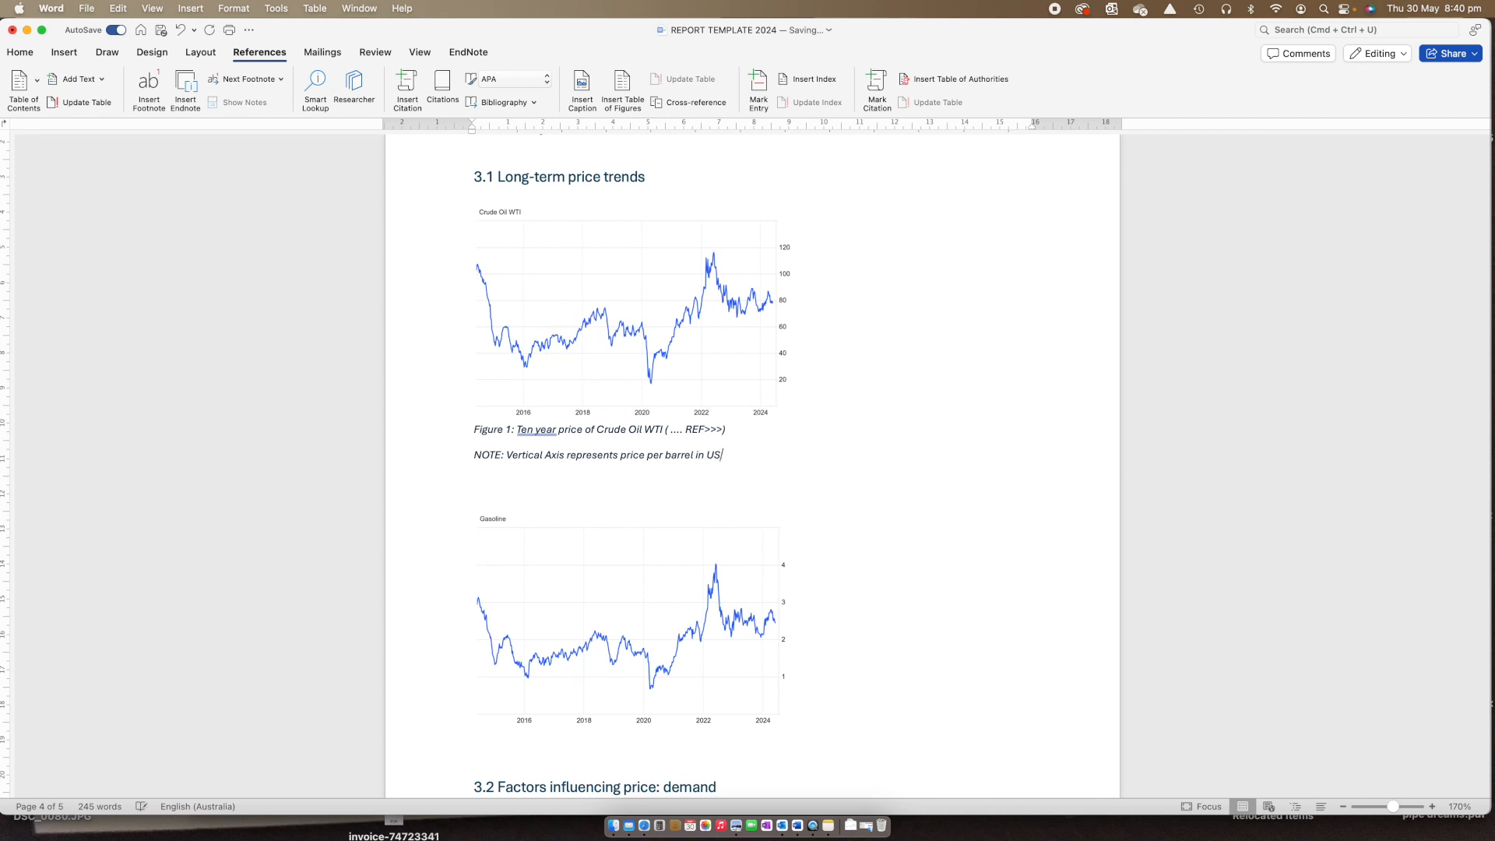
text(dollars)
Insert the caption "Figure 2: Ten year priuce Gasoline" below the Gasoline chart.
scroll(712, 617, down, 1)
click(713, 618)
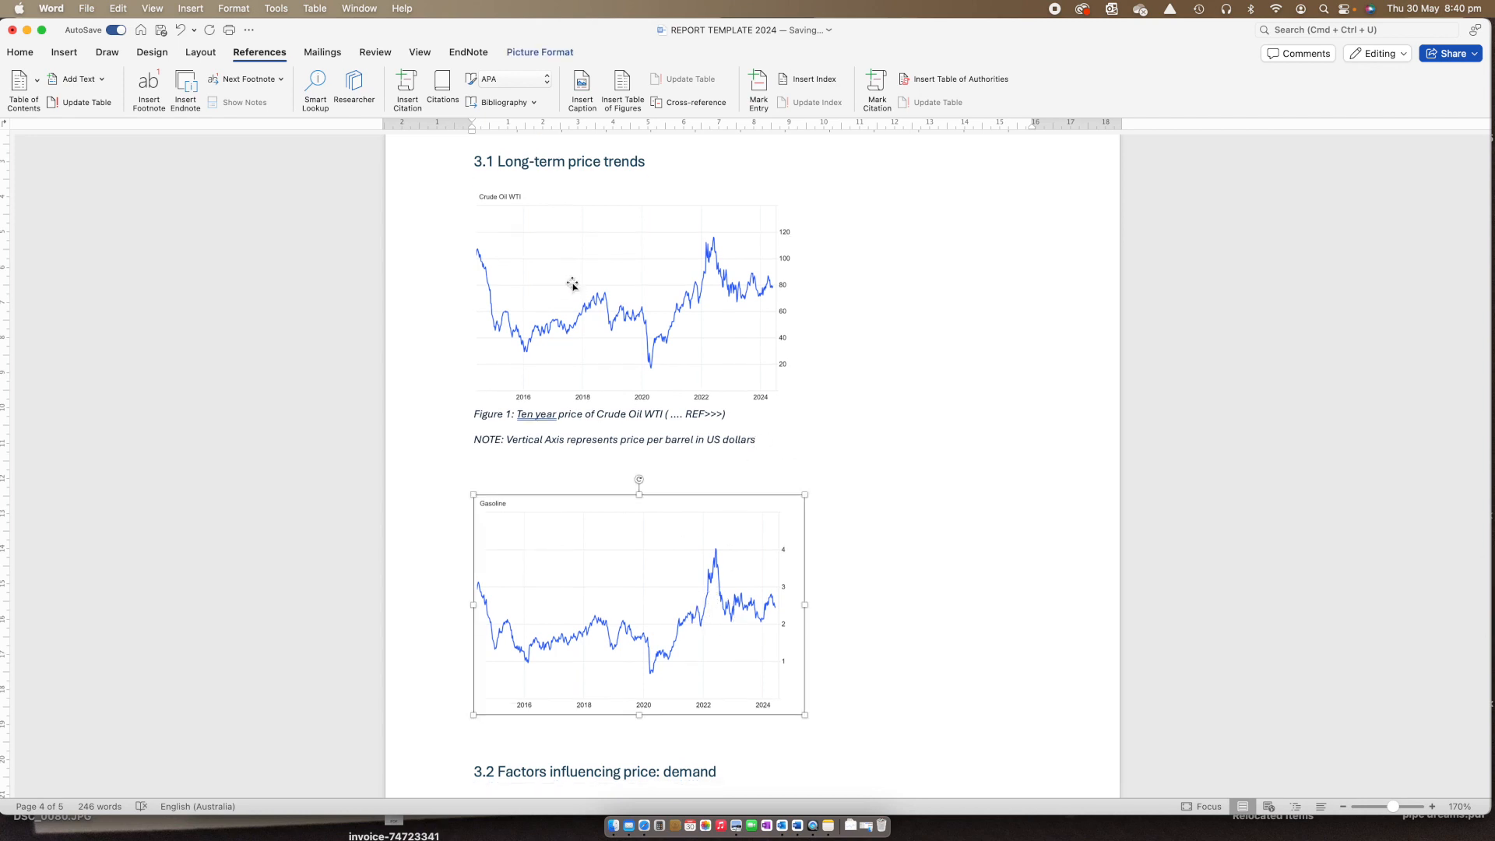
click(583, 85)
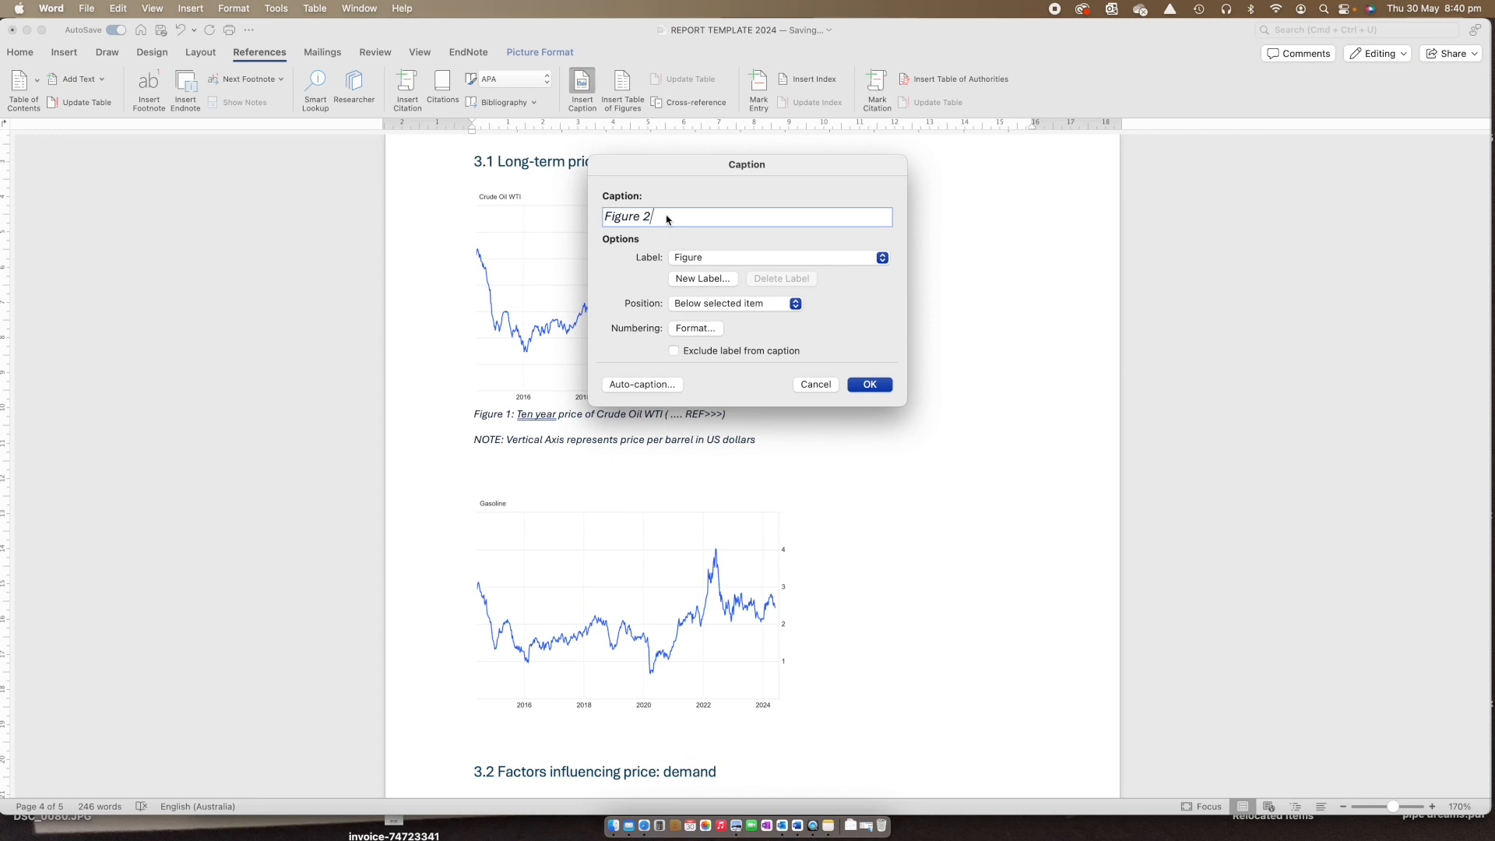
text(: Ten year priuce Gasoline)
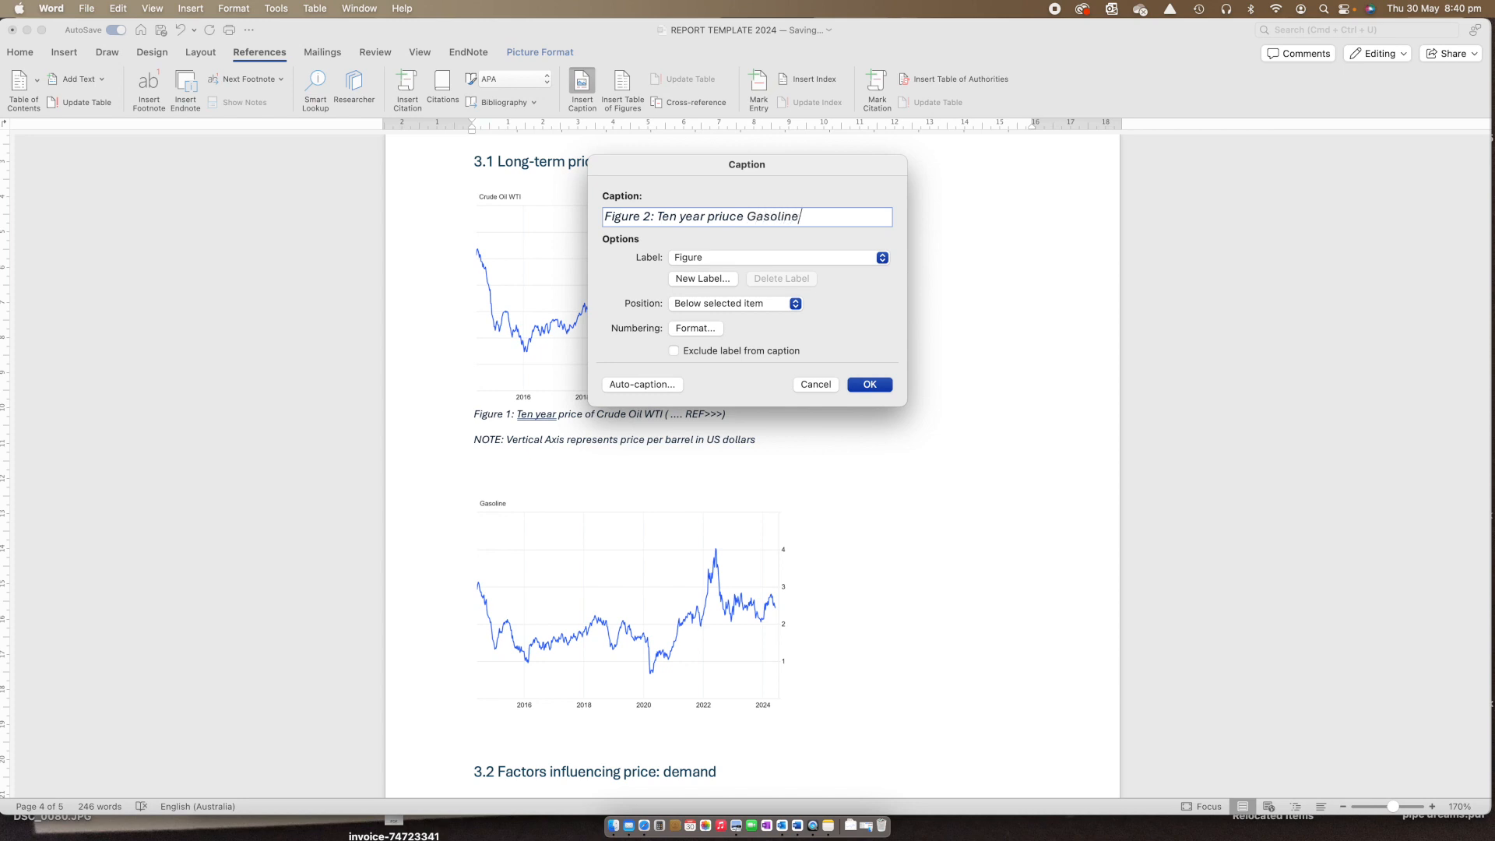
click(874, 384)
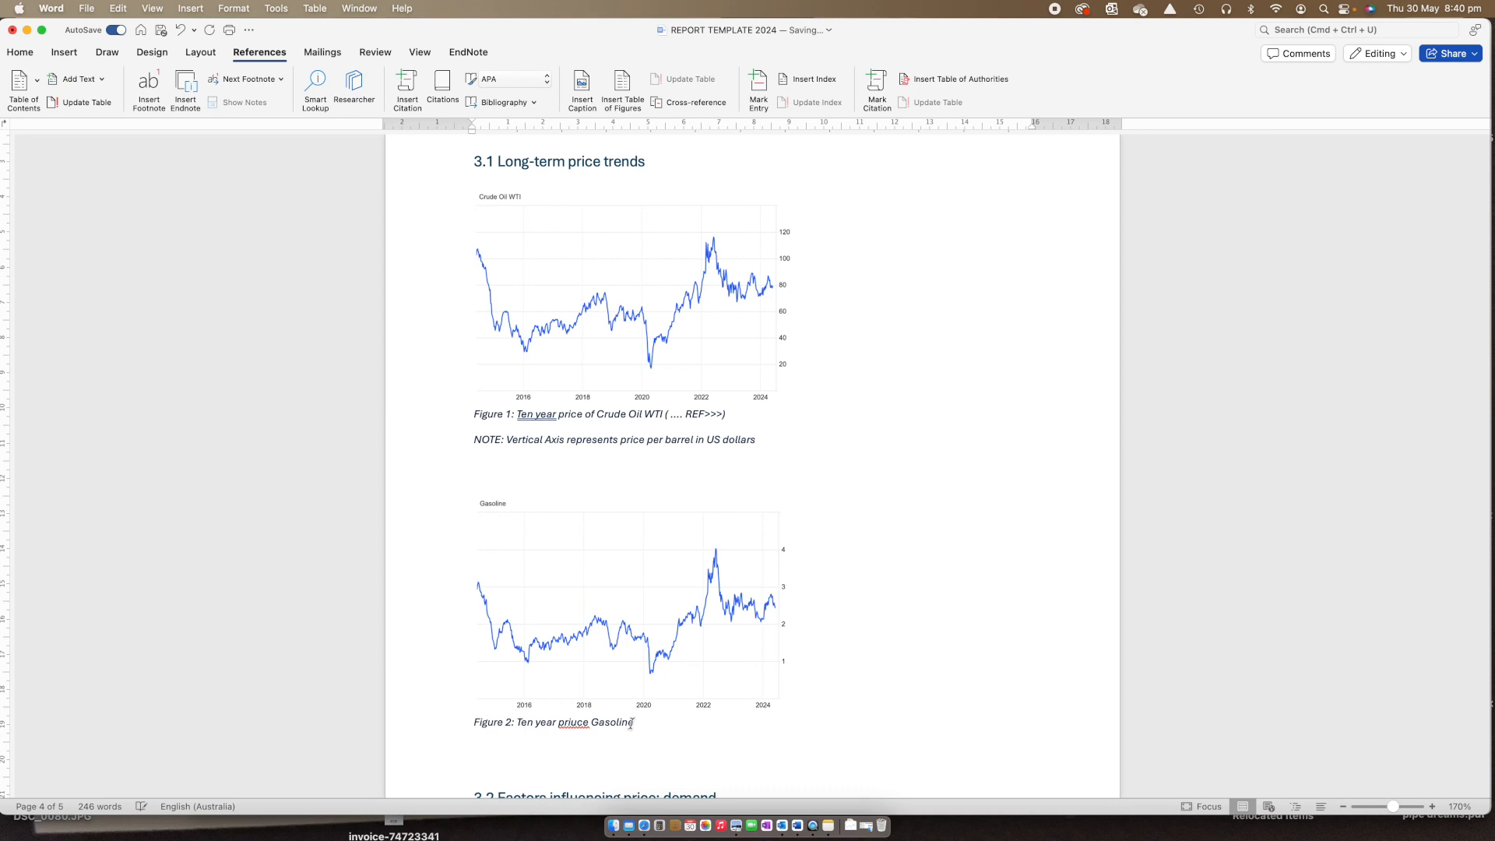
Correct the misspelled word "priuce" to "price" in the Figure 2 caption.
right_click(568, 722)
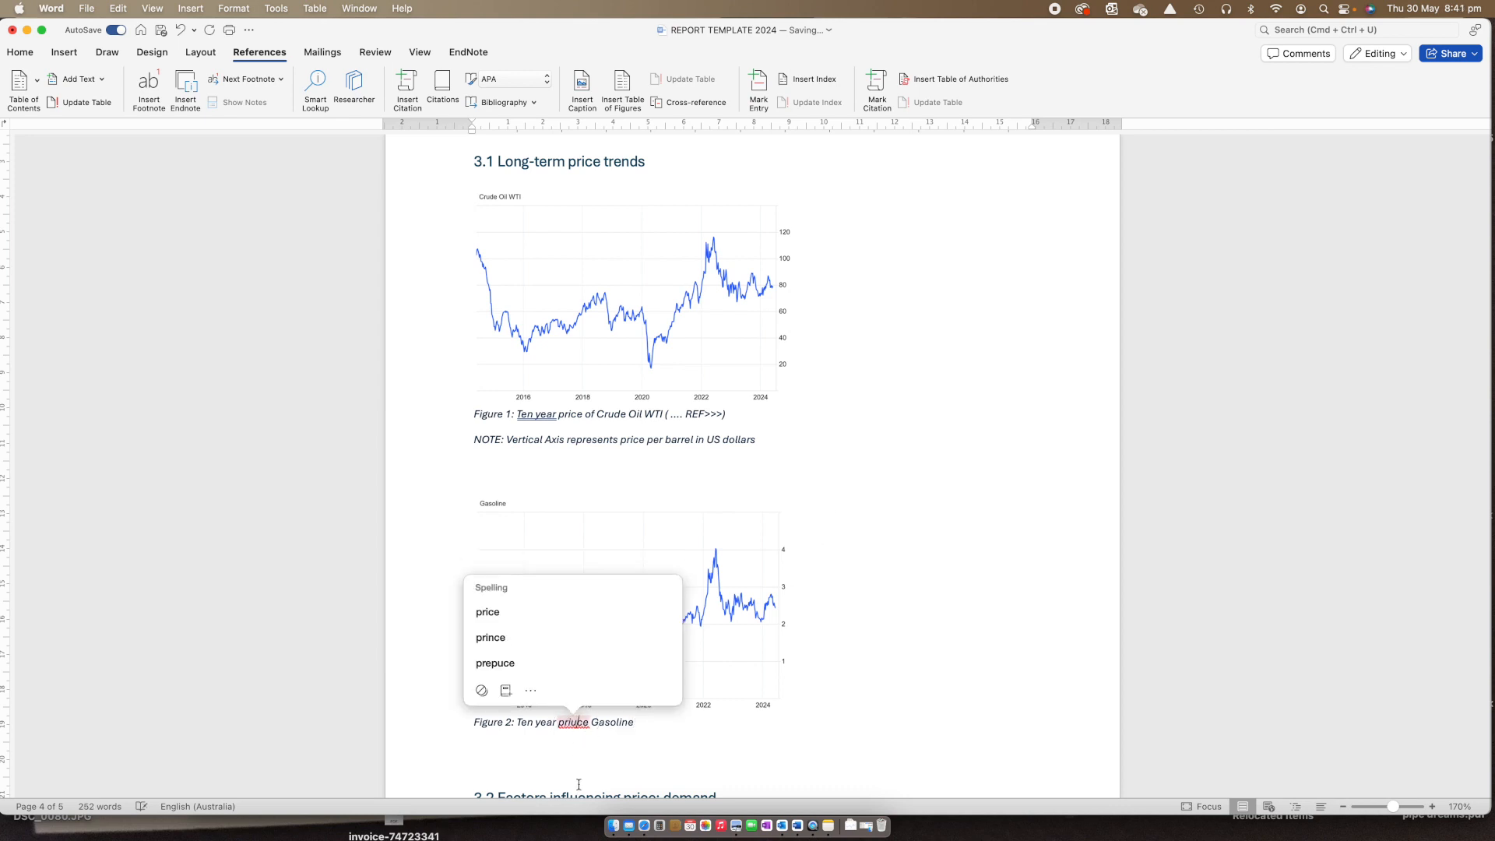
click(491, 601)
scroll(864, 620, down, 1)
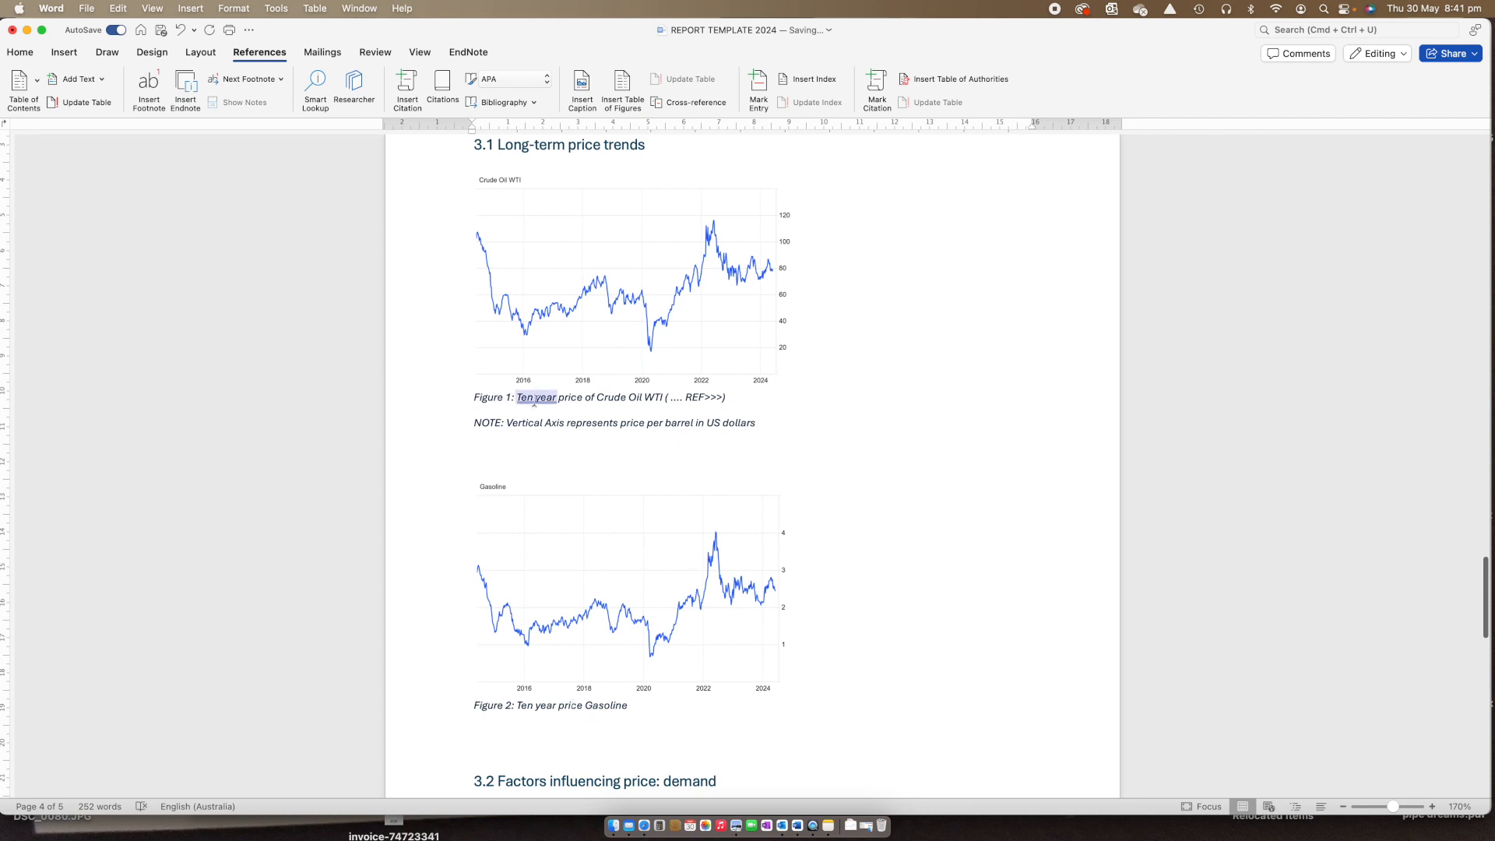
Delete the line "No table of figures entries found." beneath the List of Figures heading.
ctrl+scroll(663, 598, down, 5)
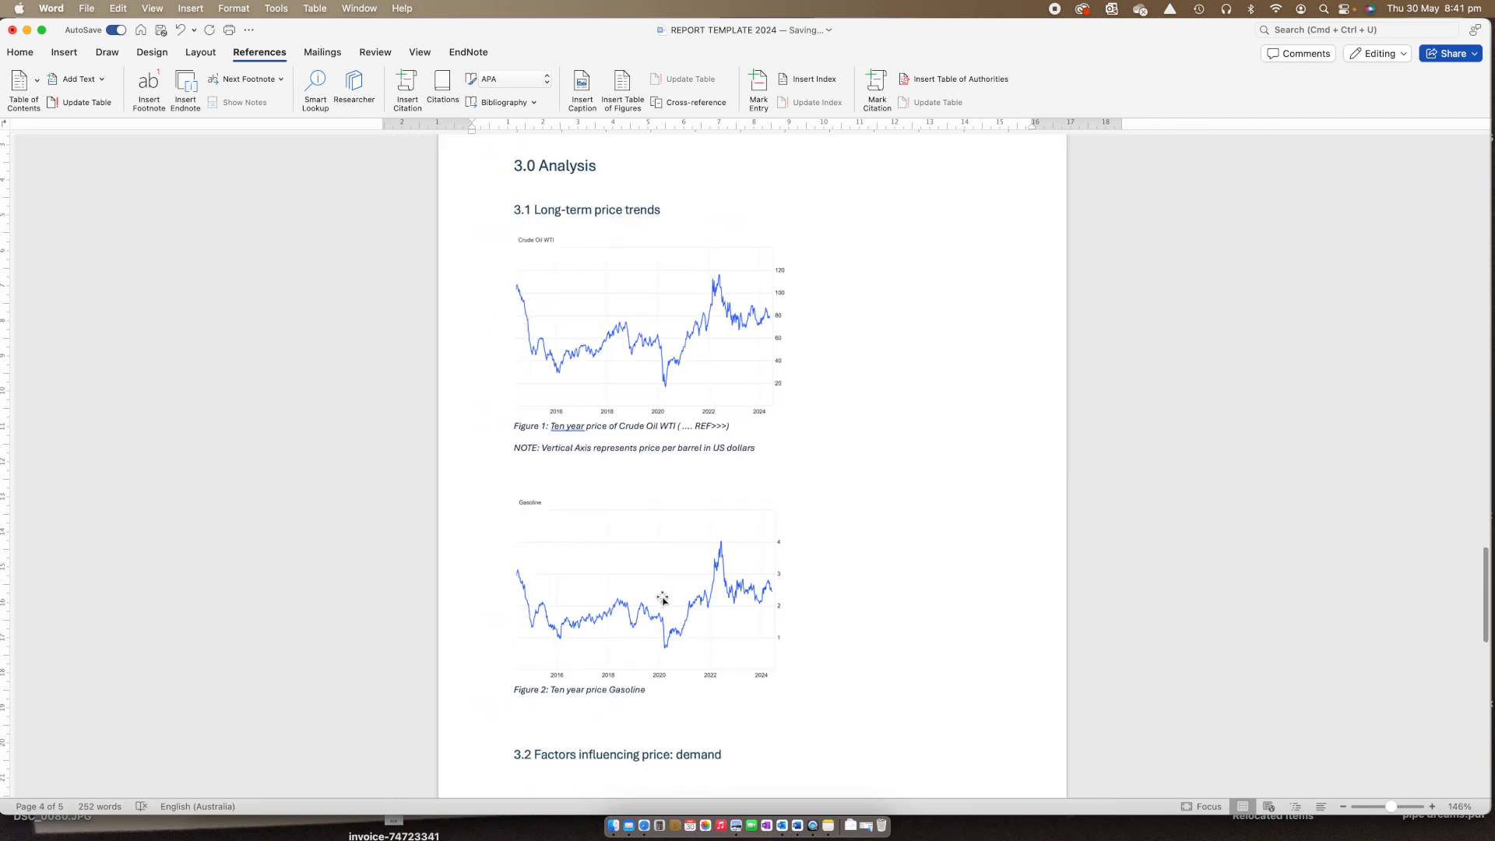
scroll(692, 514, down, 2)
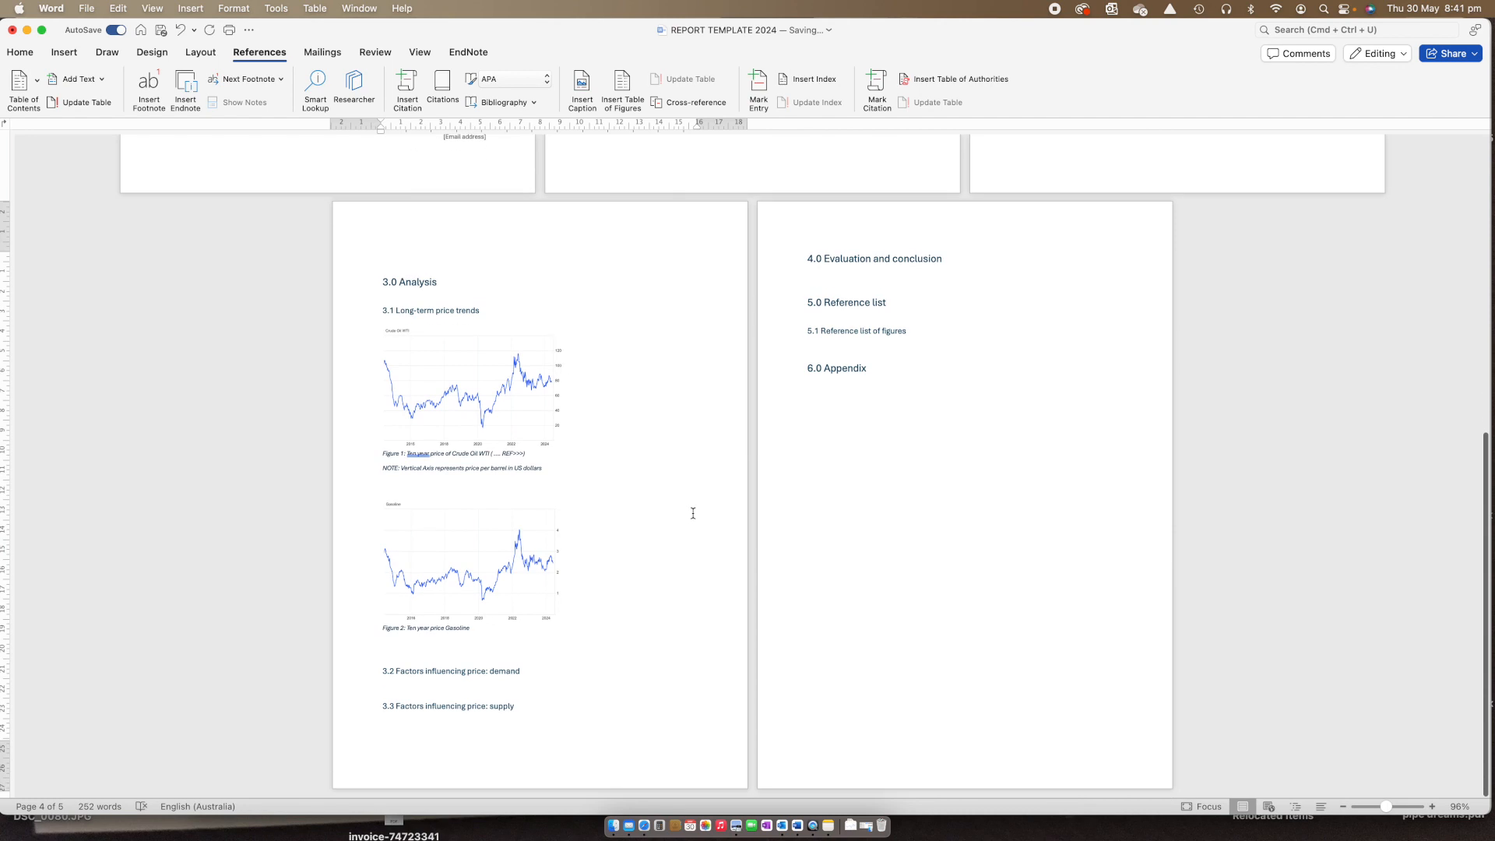
scroll(692, 514, up, 10)
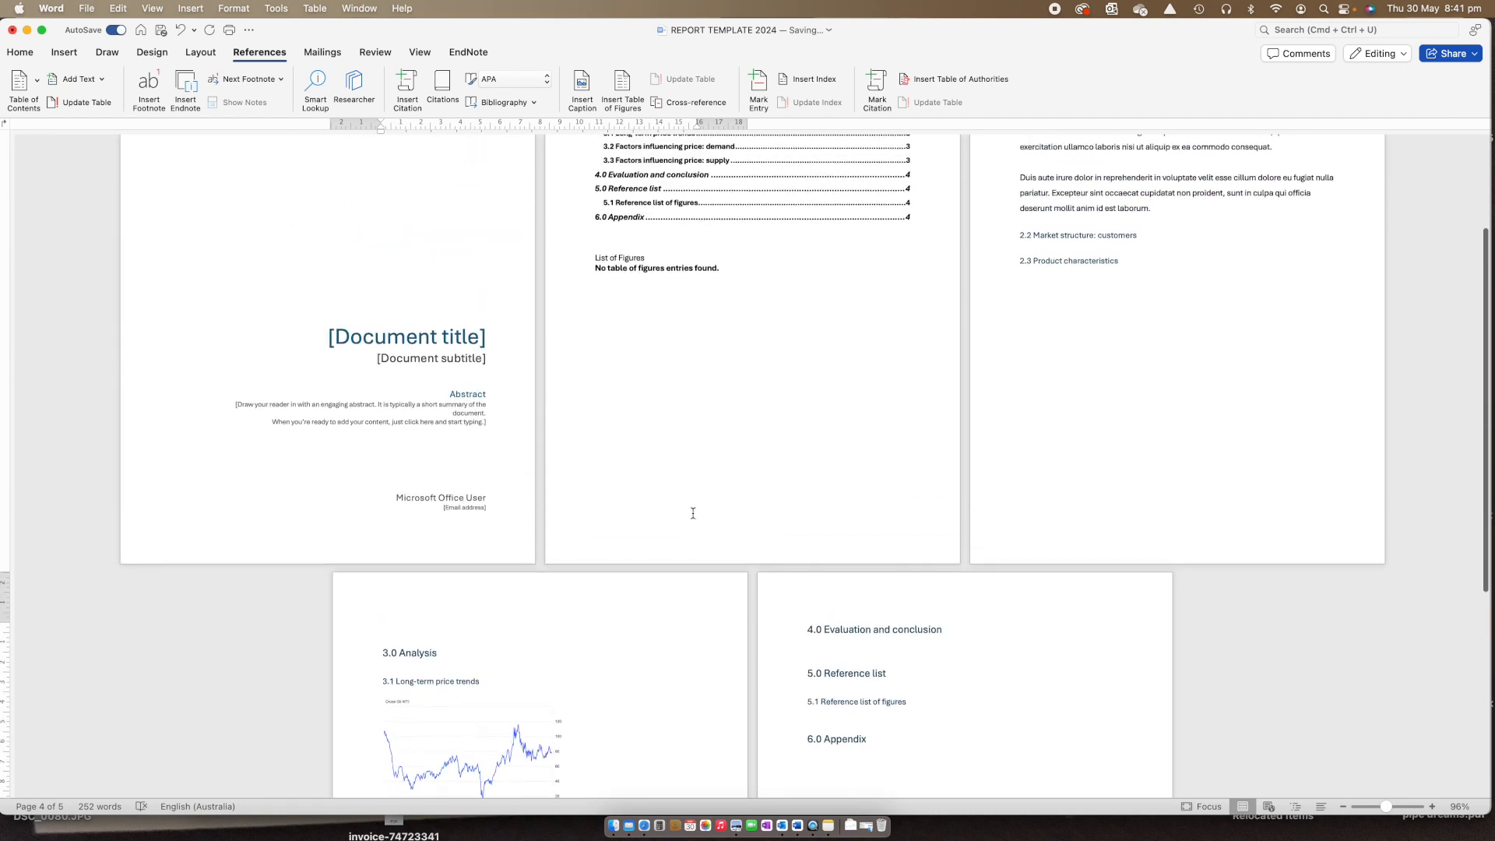
ctrl+scroll(693, 513, up, 2)
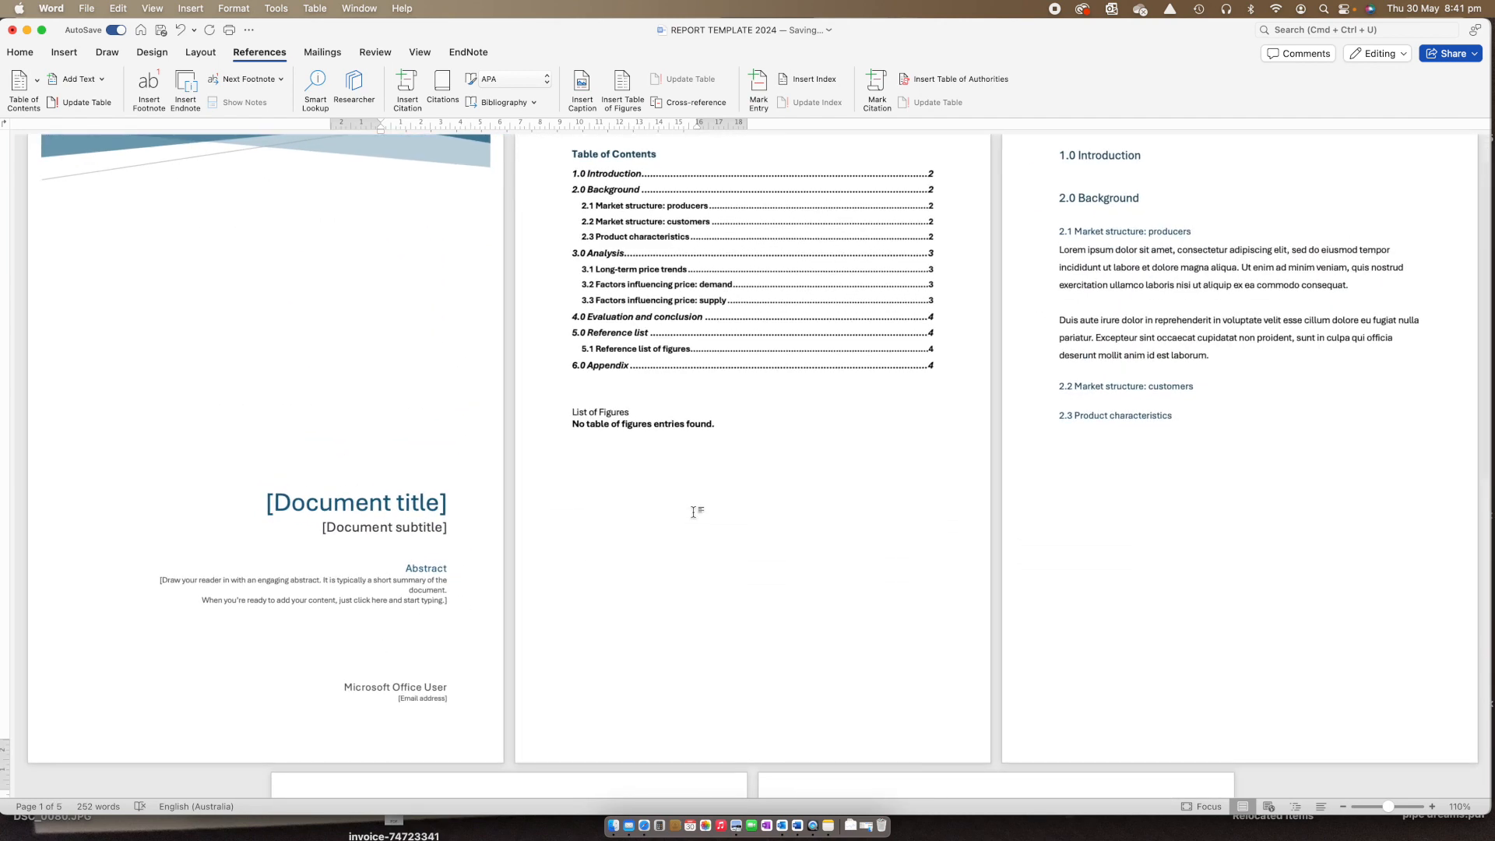
click(609, 427)
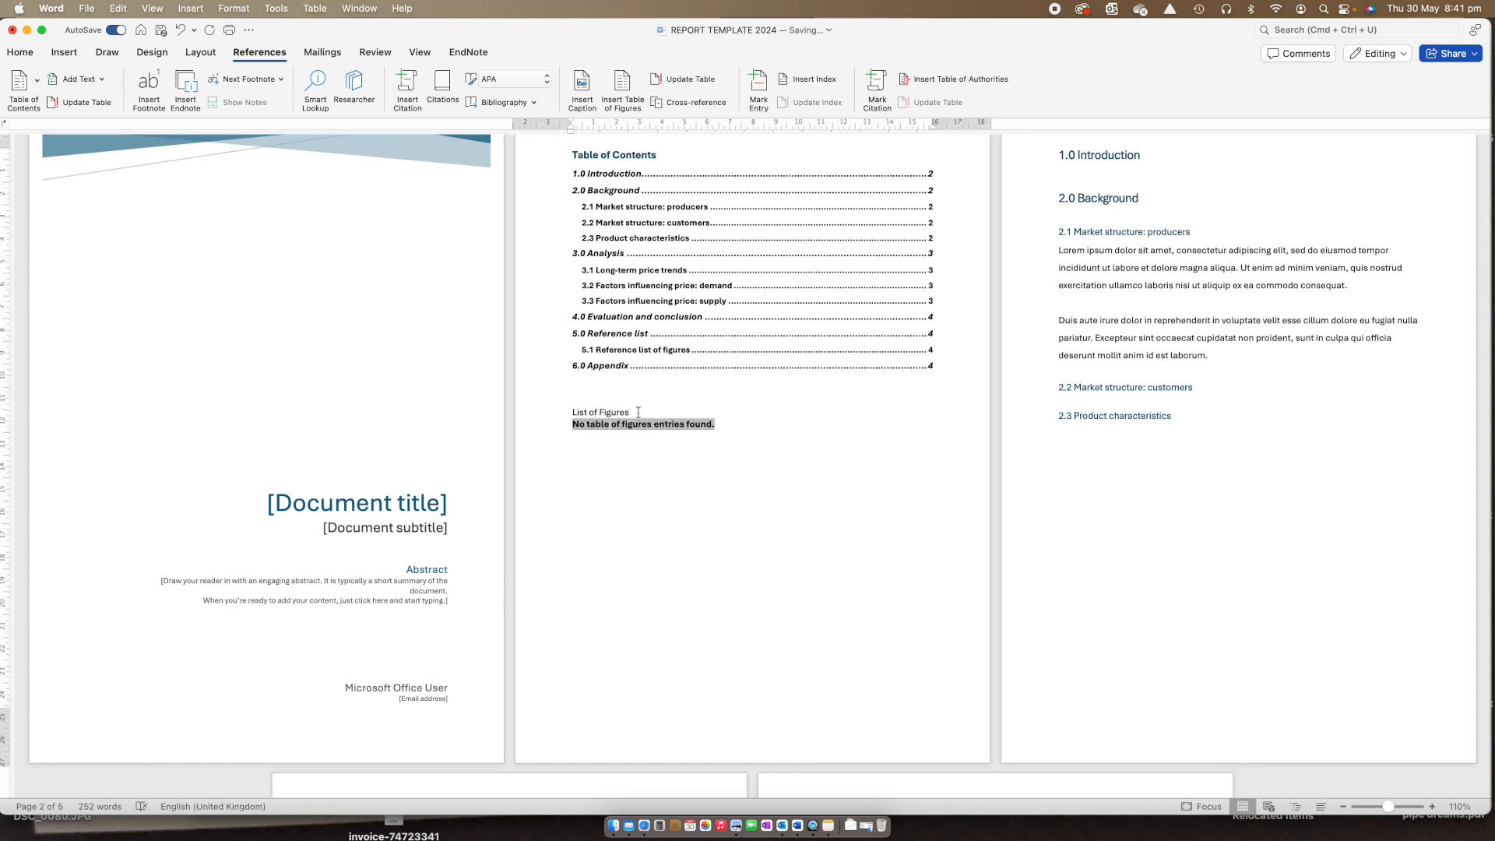
drag(712, 425, 554, 423)
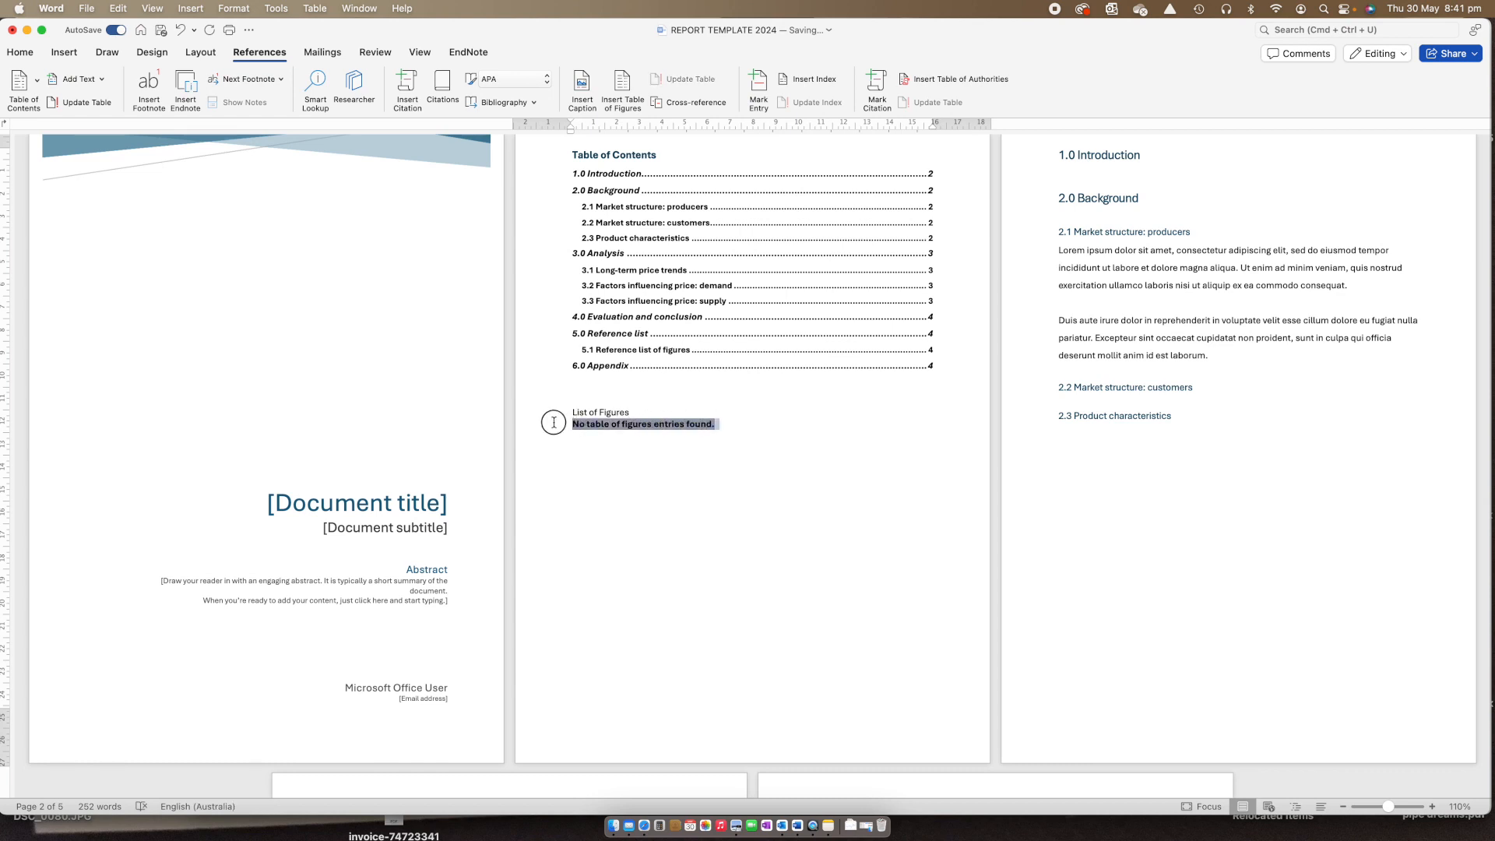
key(BackSpace)
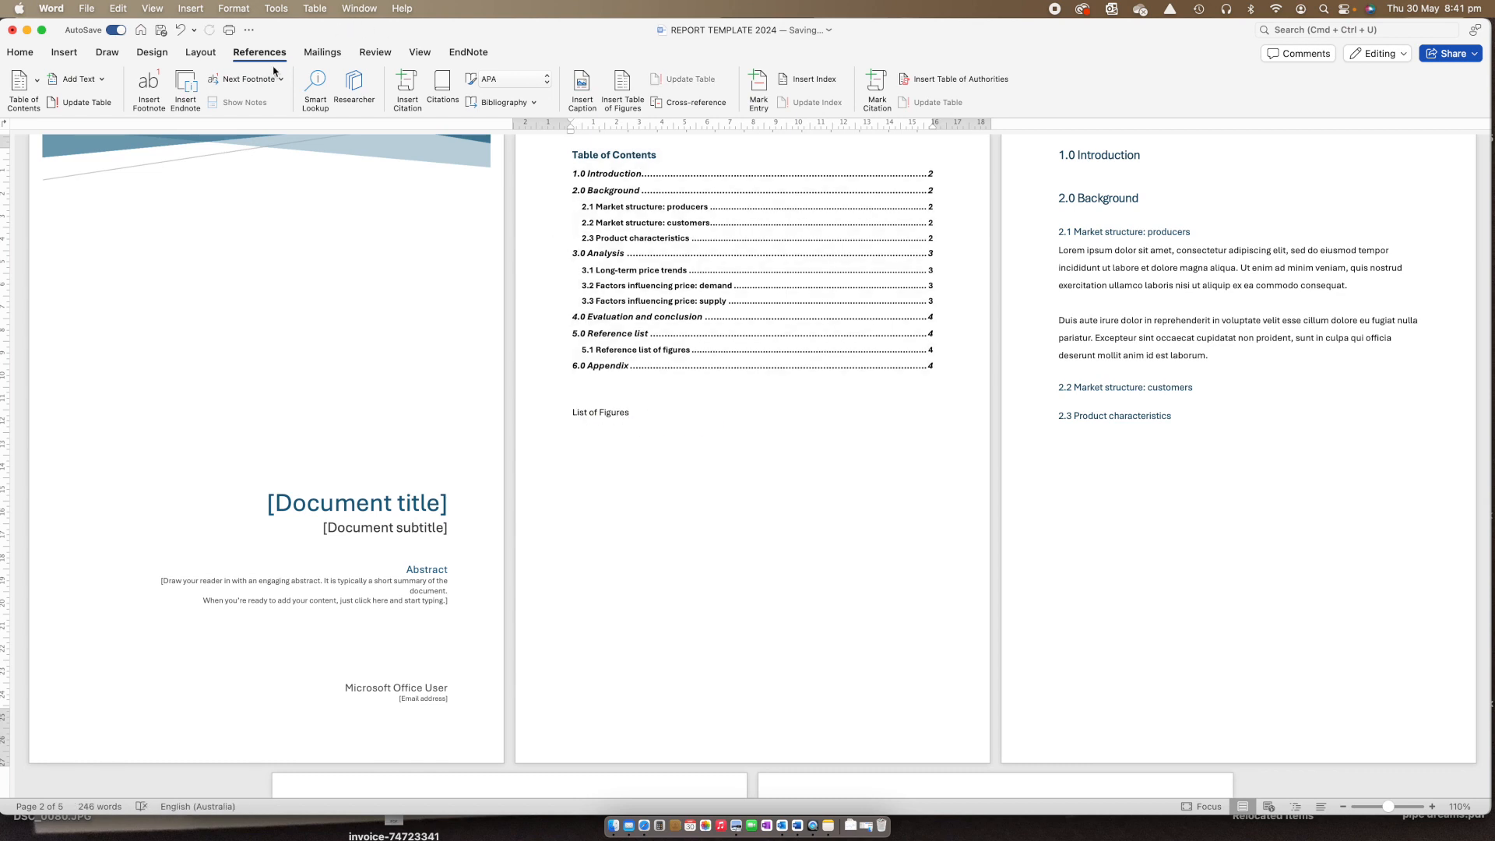
Insert an automatic table of figures on the empty line beneath the List of Figures heading.
click(253, 53)
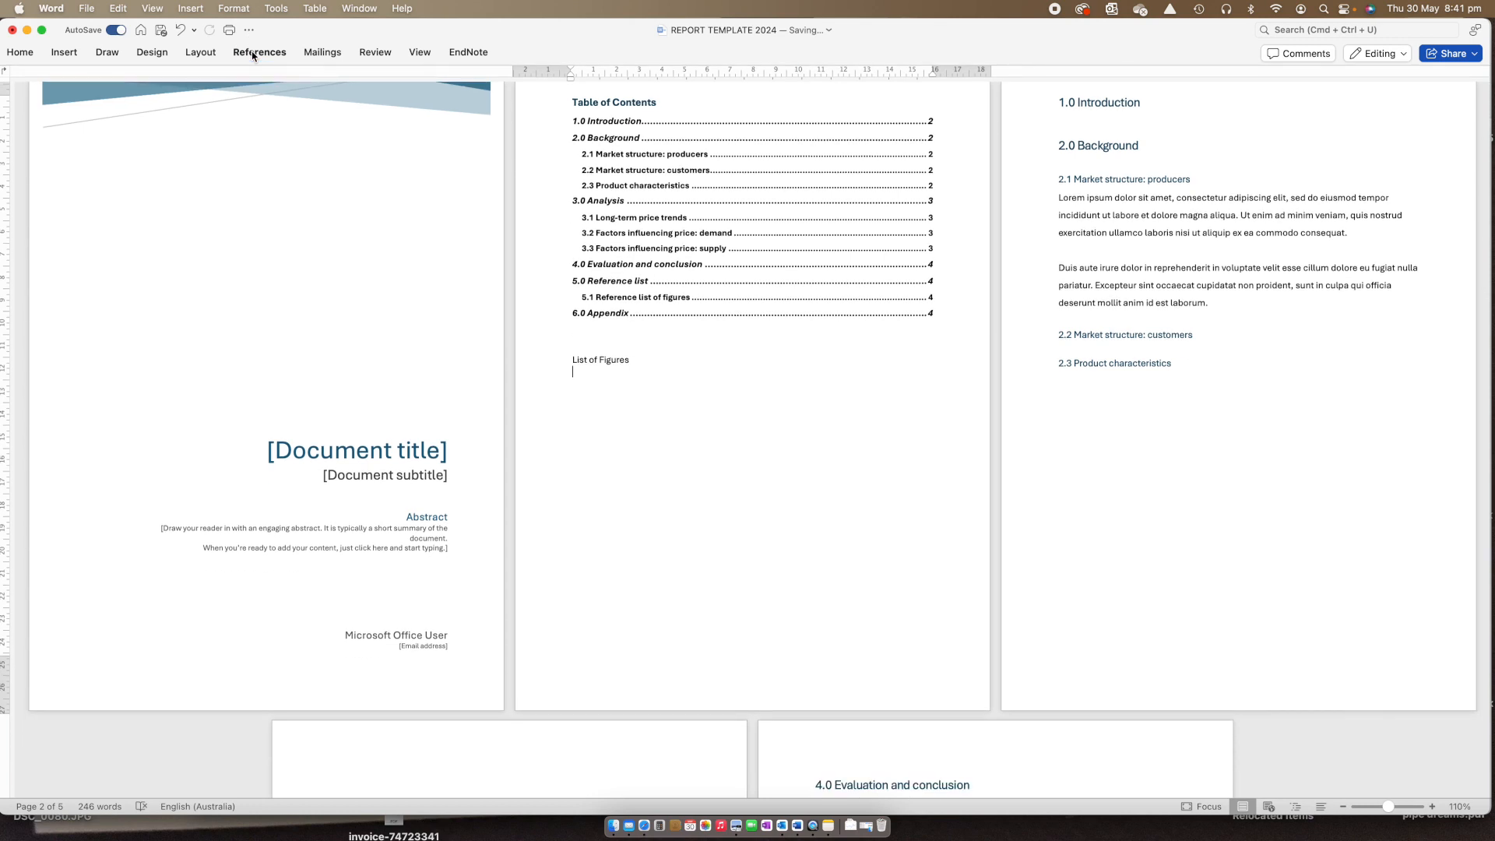
click(254, 50)
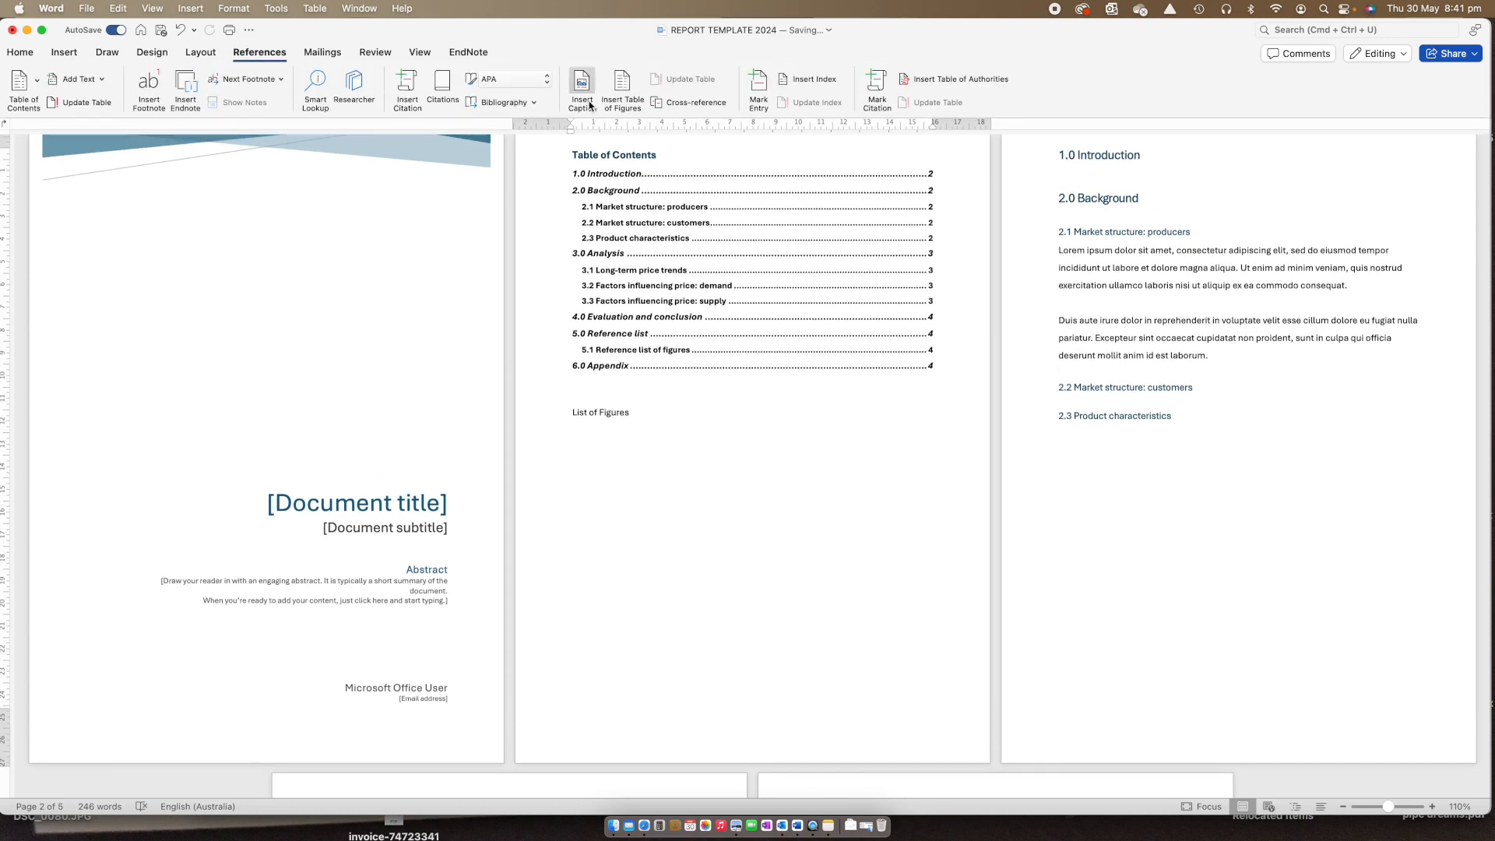
click(623, 102)
click(909, 481)
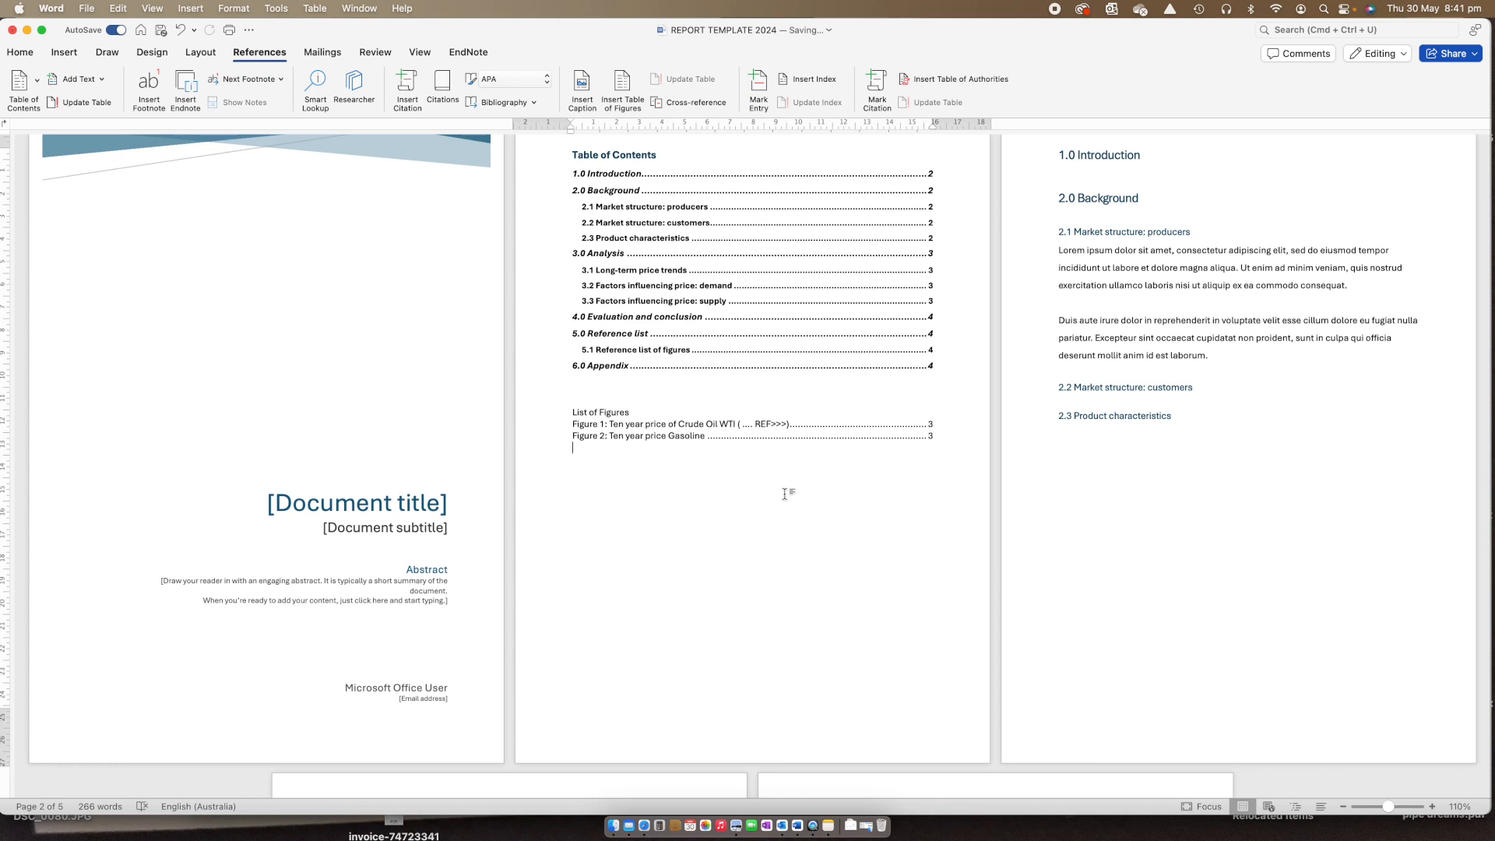
Append the reference placeholder "(REF" to the end of the Figure 2 caption below the Gasoline chart.
scroll(784, 494, down, 10)
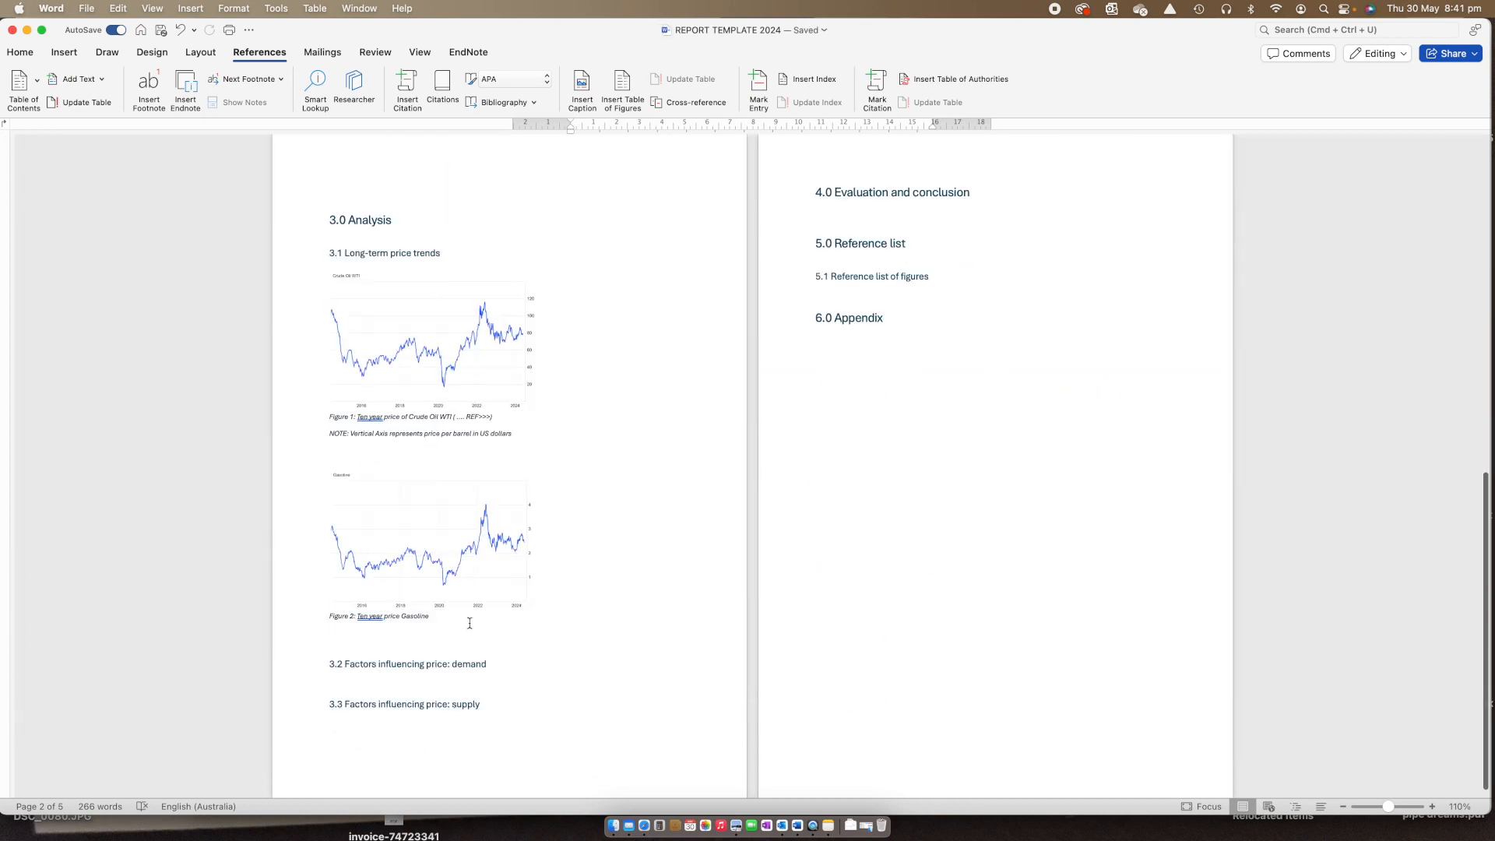
click(442, 616)
text(()
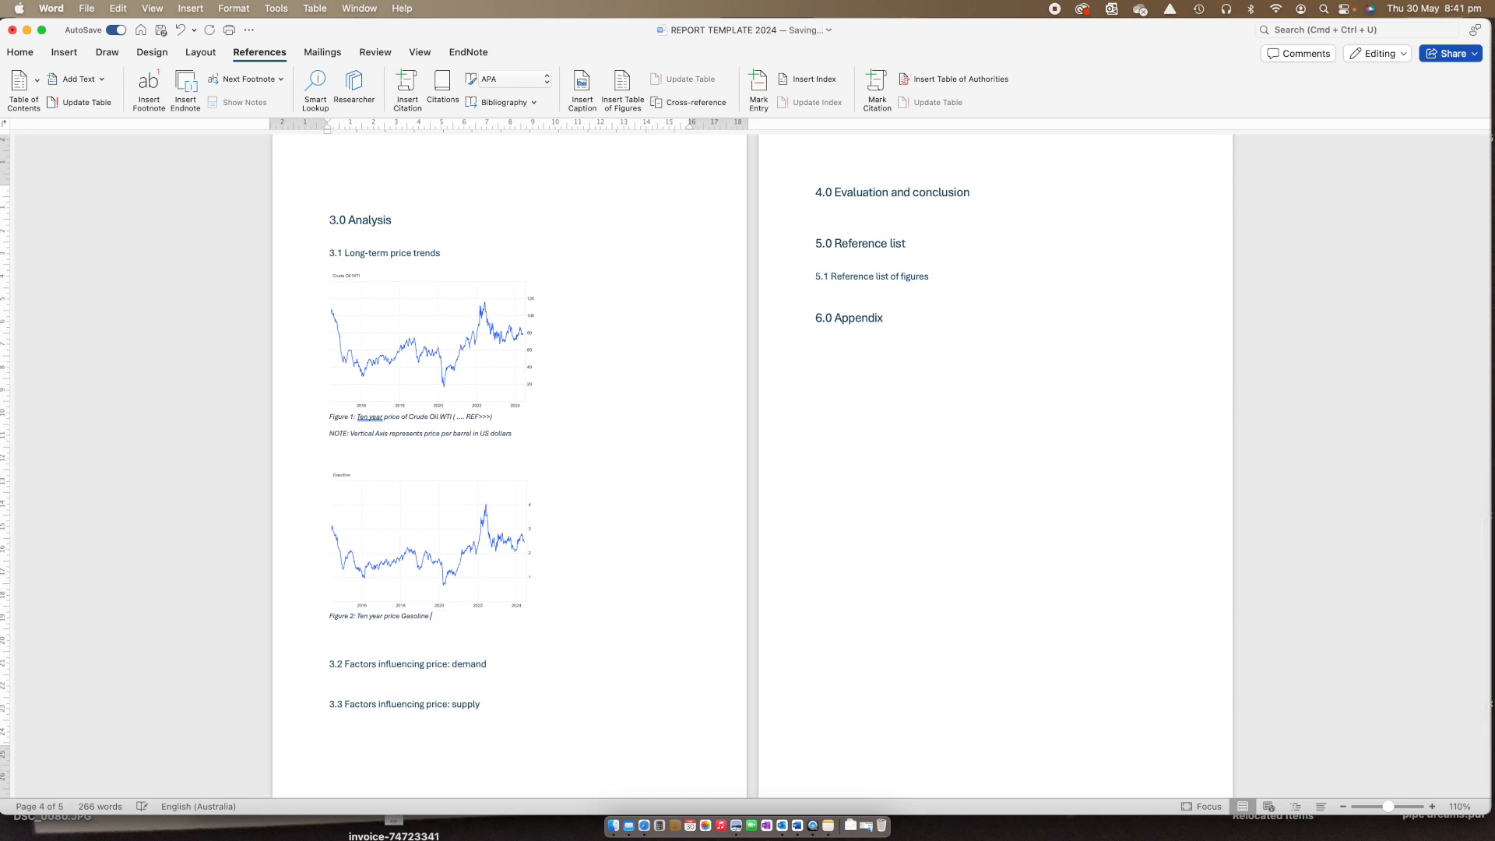
text(REF)
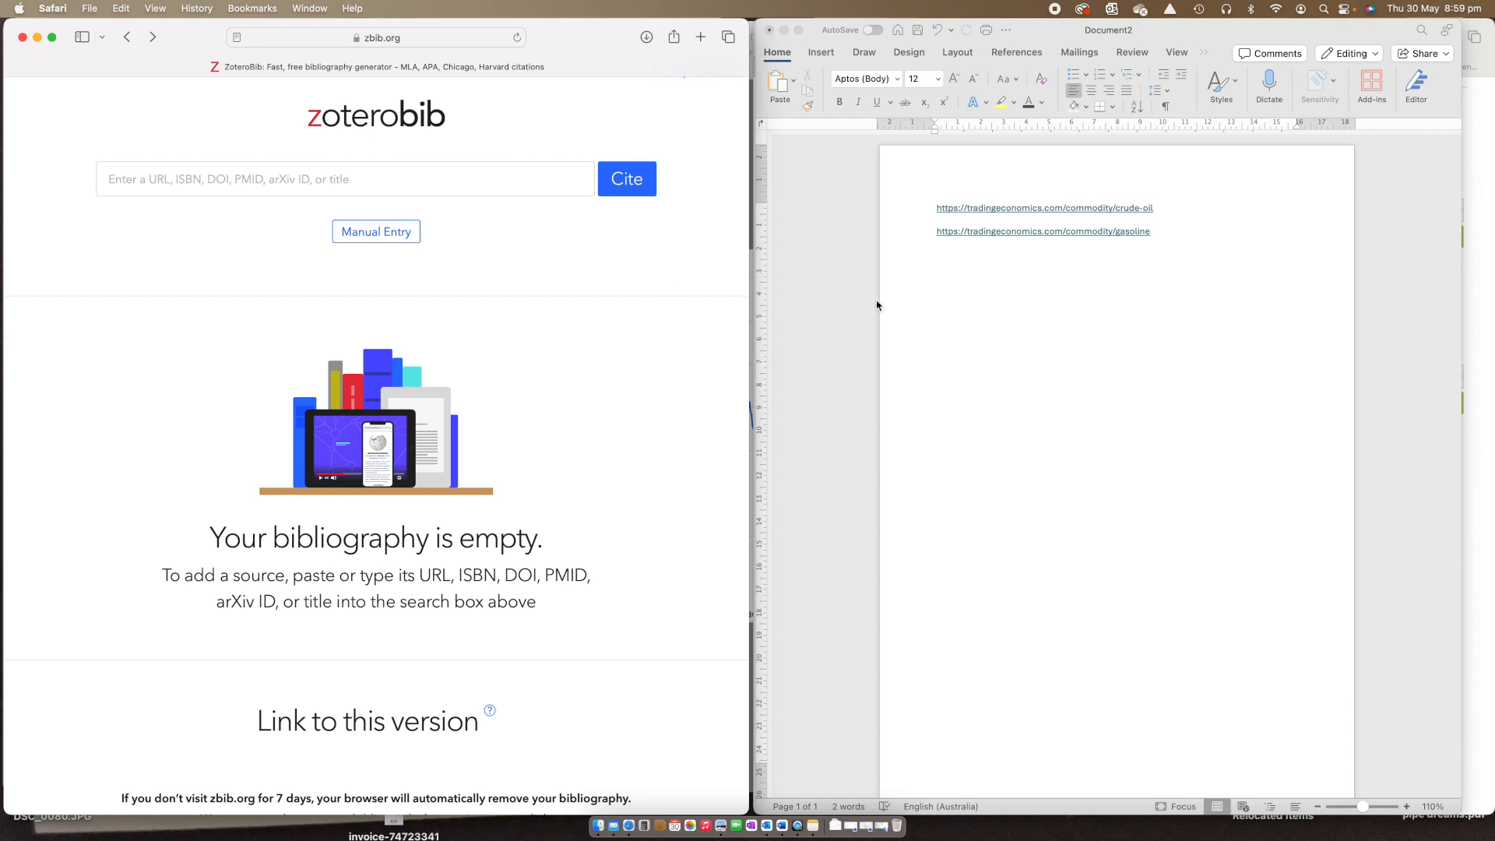
click(1181, 207)
drag(1165, 208, 928, 204)
key(super+c)
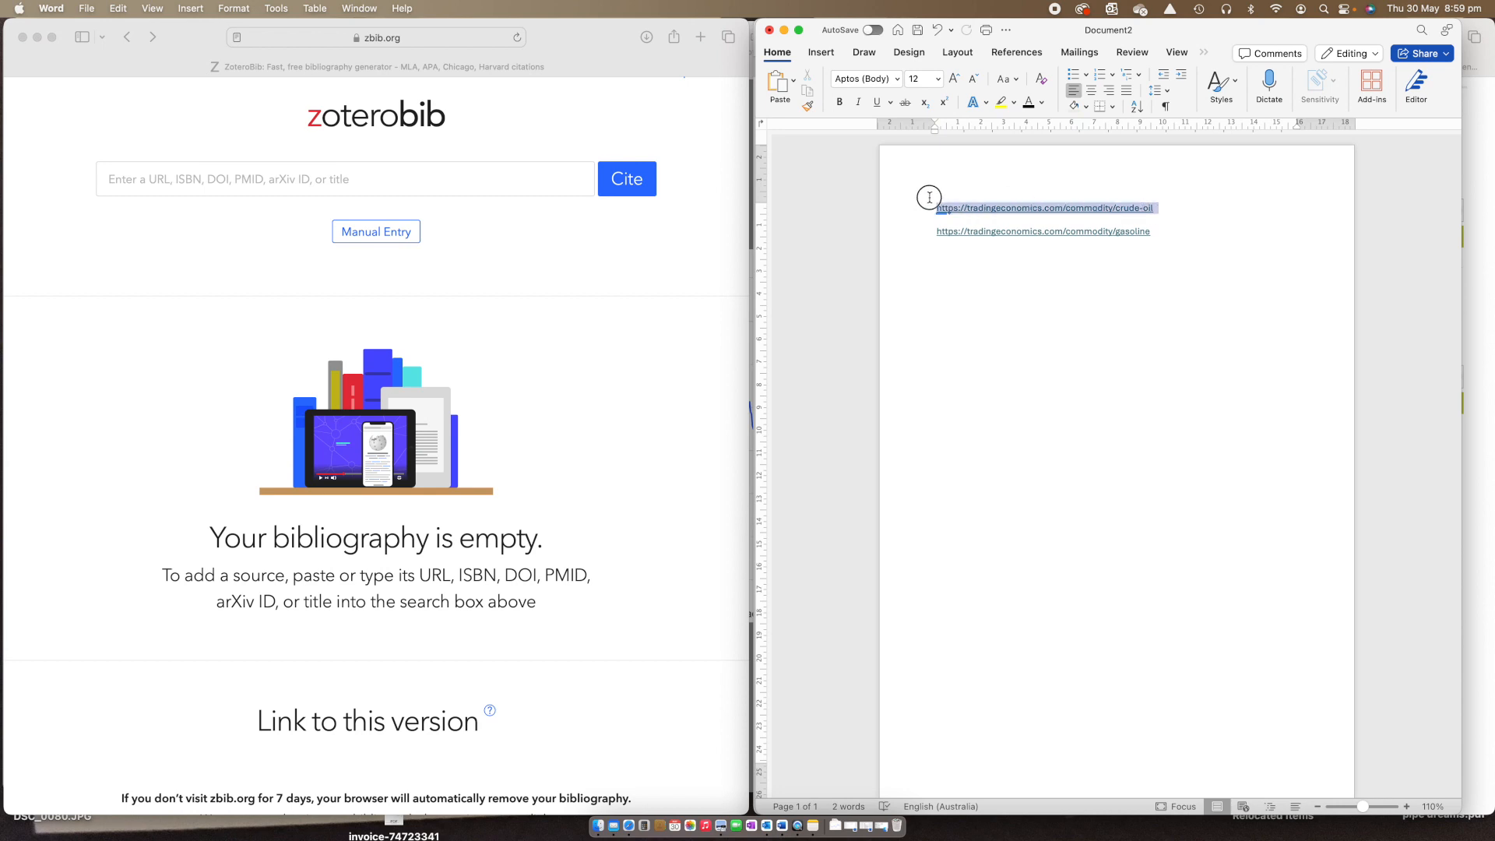
click(340, 176)
key(super+v)
click(619, 181)
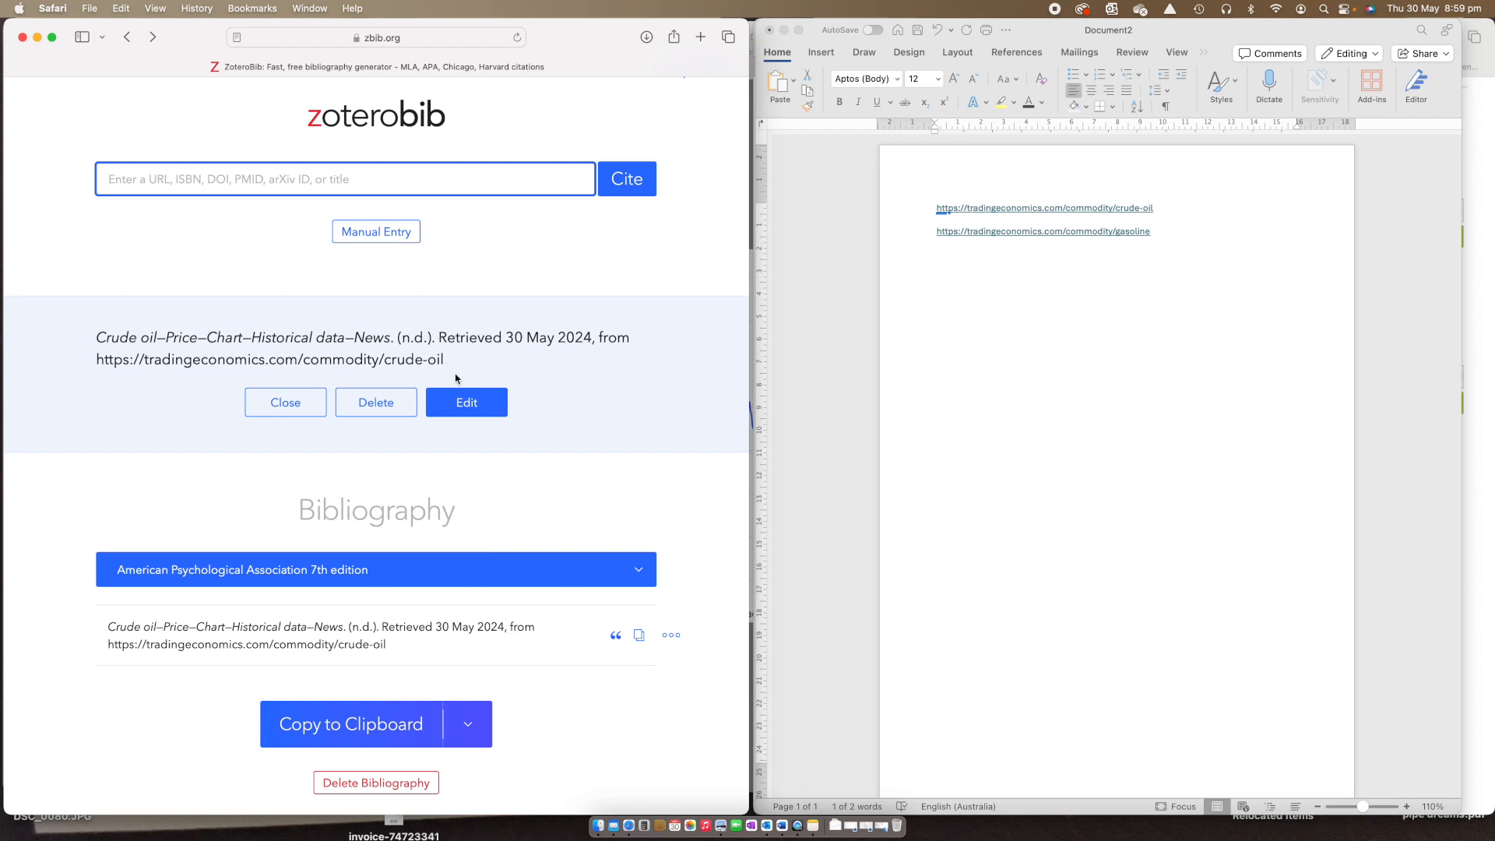
Set the crude oil entry's website title to "Trading Economics" and copy its in-text citation without a page number.
click(466, 400)
click(366, 285)
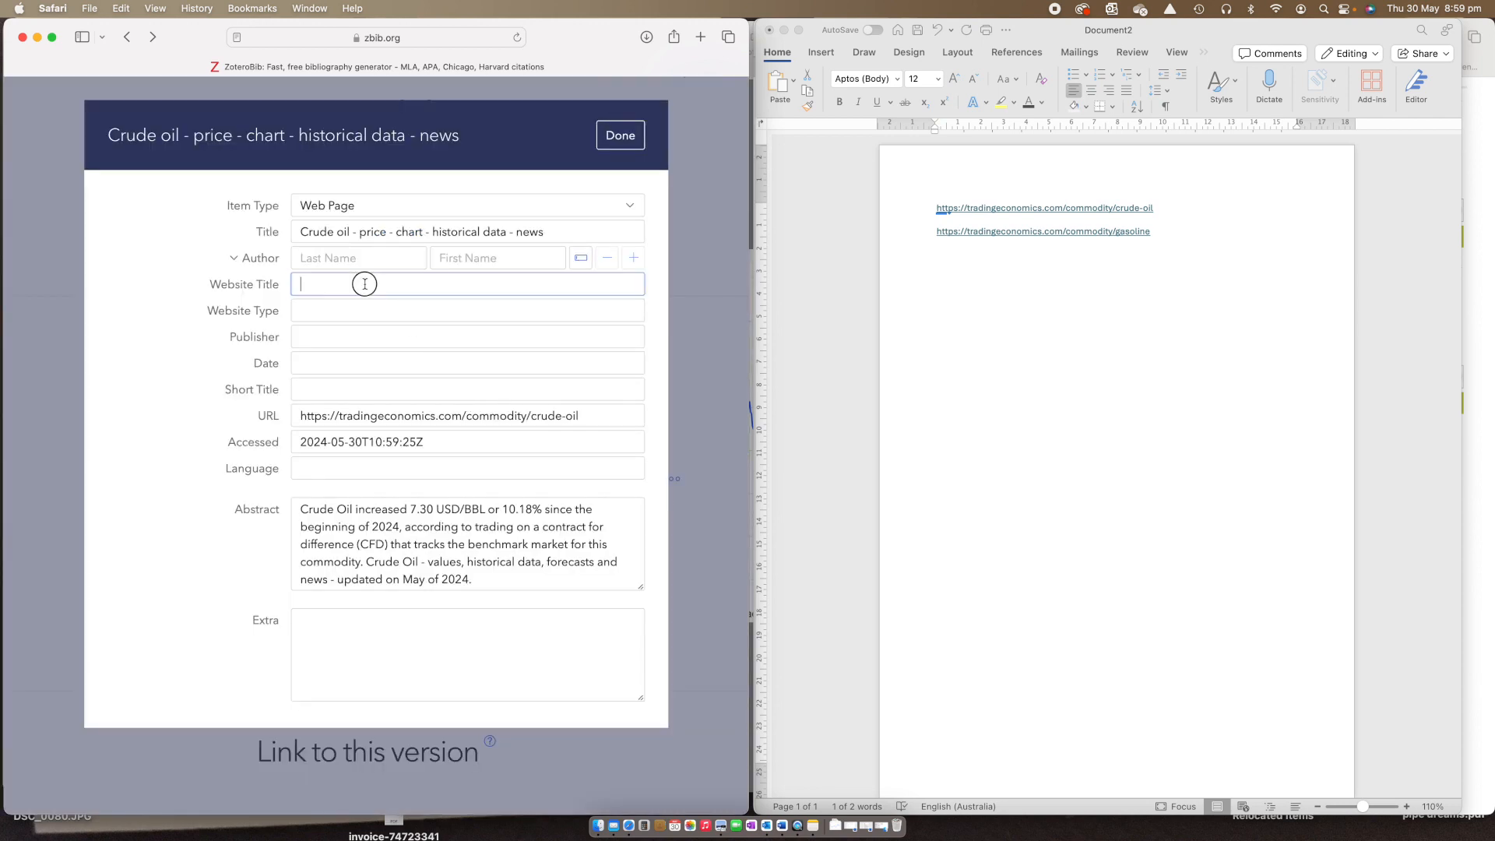
text(Trading Ecnomi)
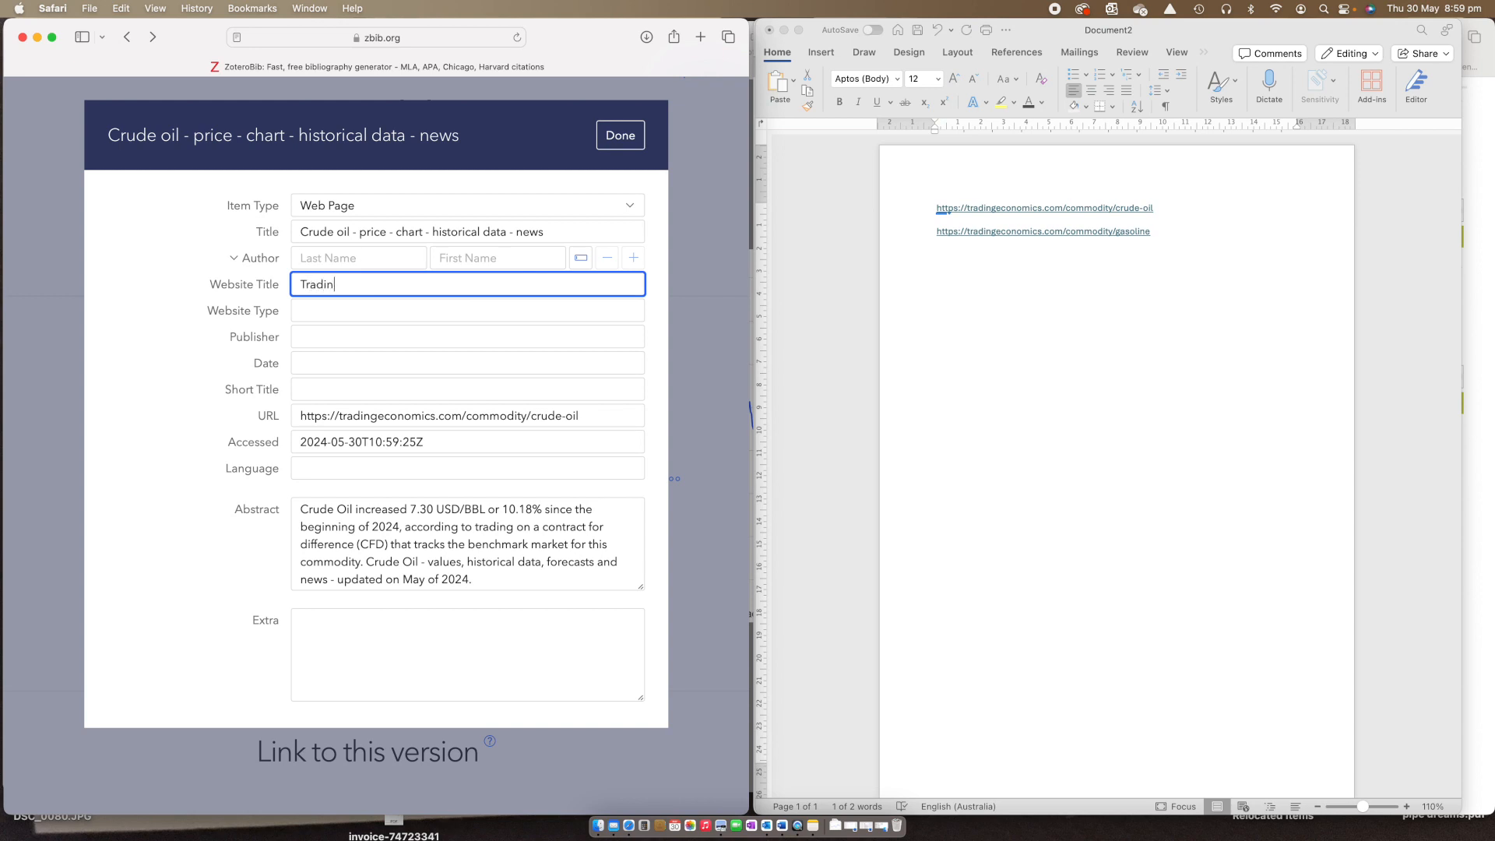
key(BackSpace)
key(BackSpace)
key(BackSpace)
key(BackSpace)
key(BackSpace)
text(conomics)
click(621, 135)
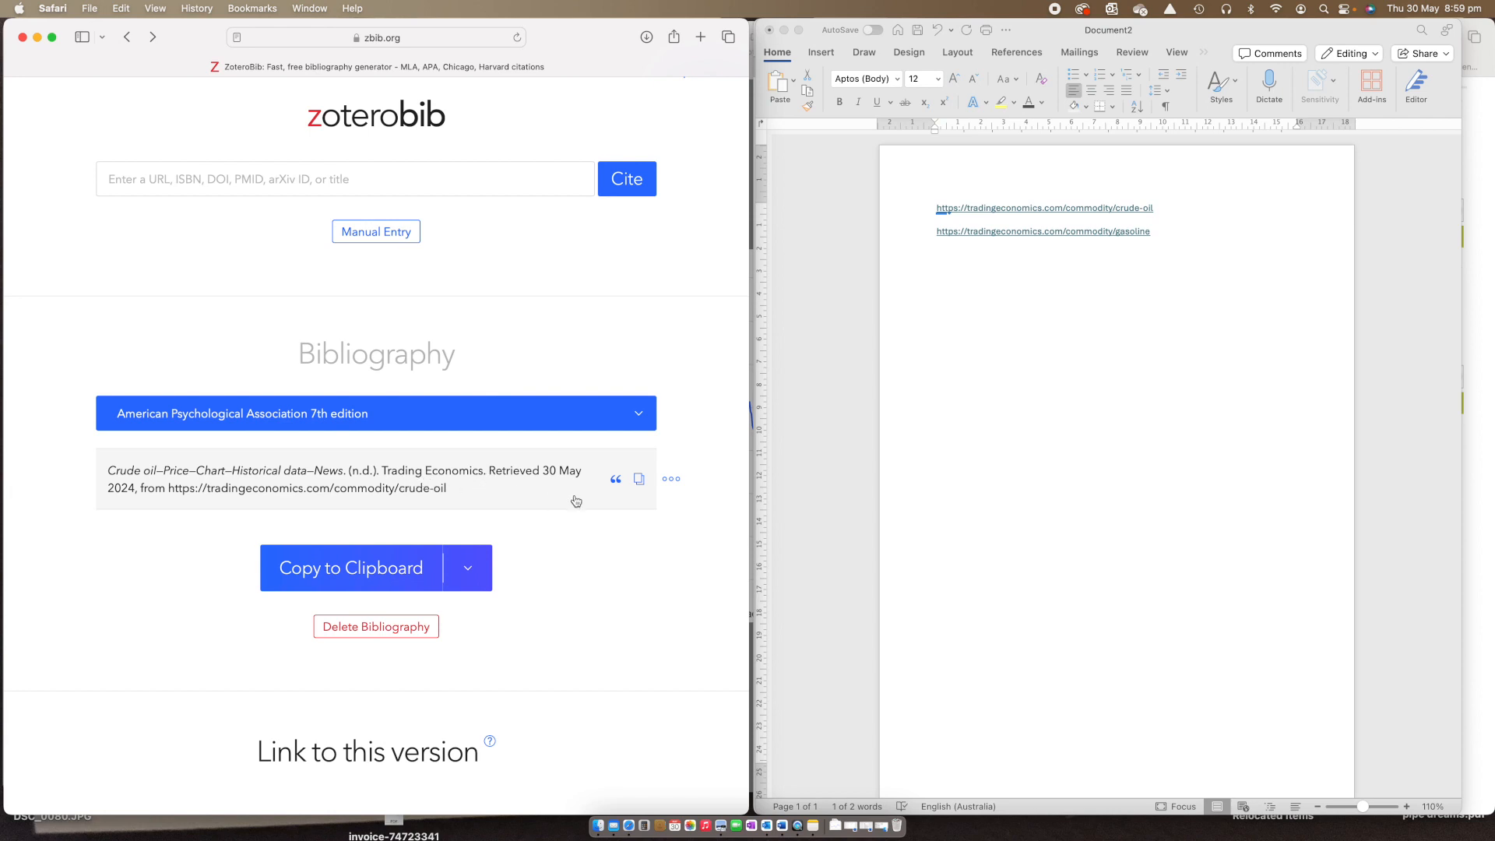
click(617, 481)
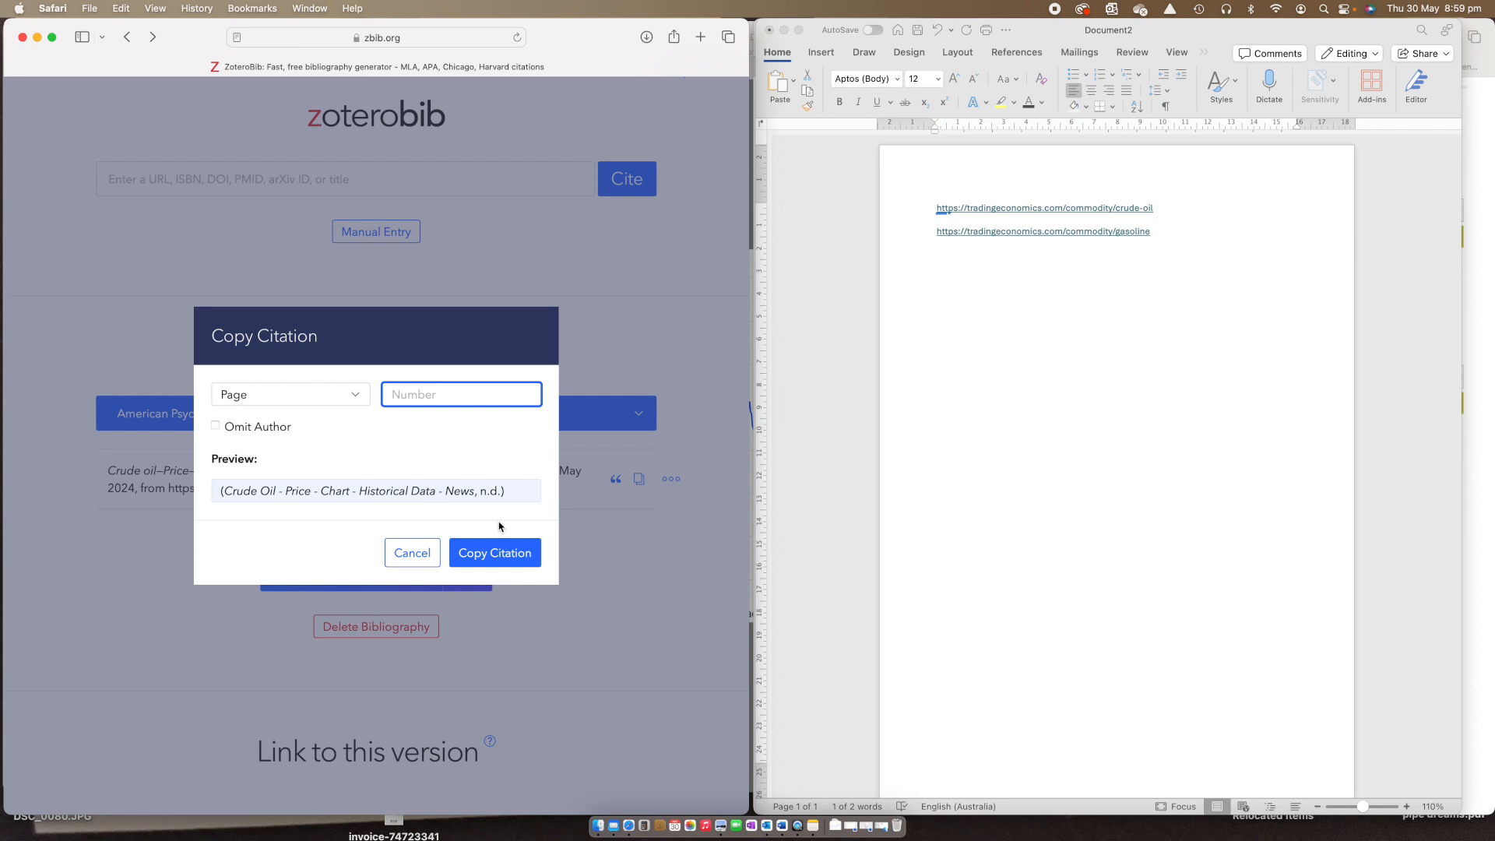
click(507, 555)
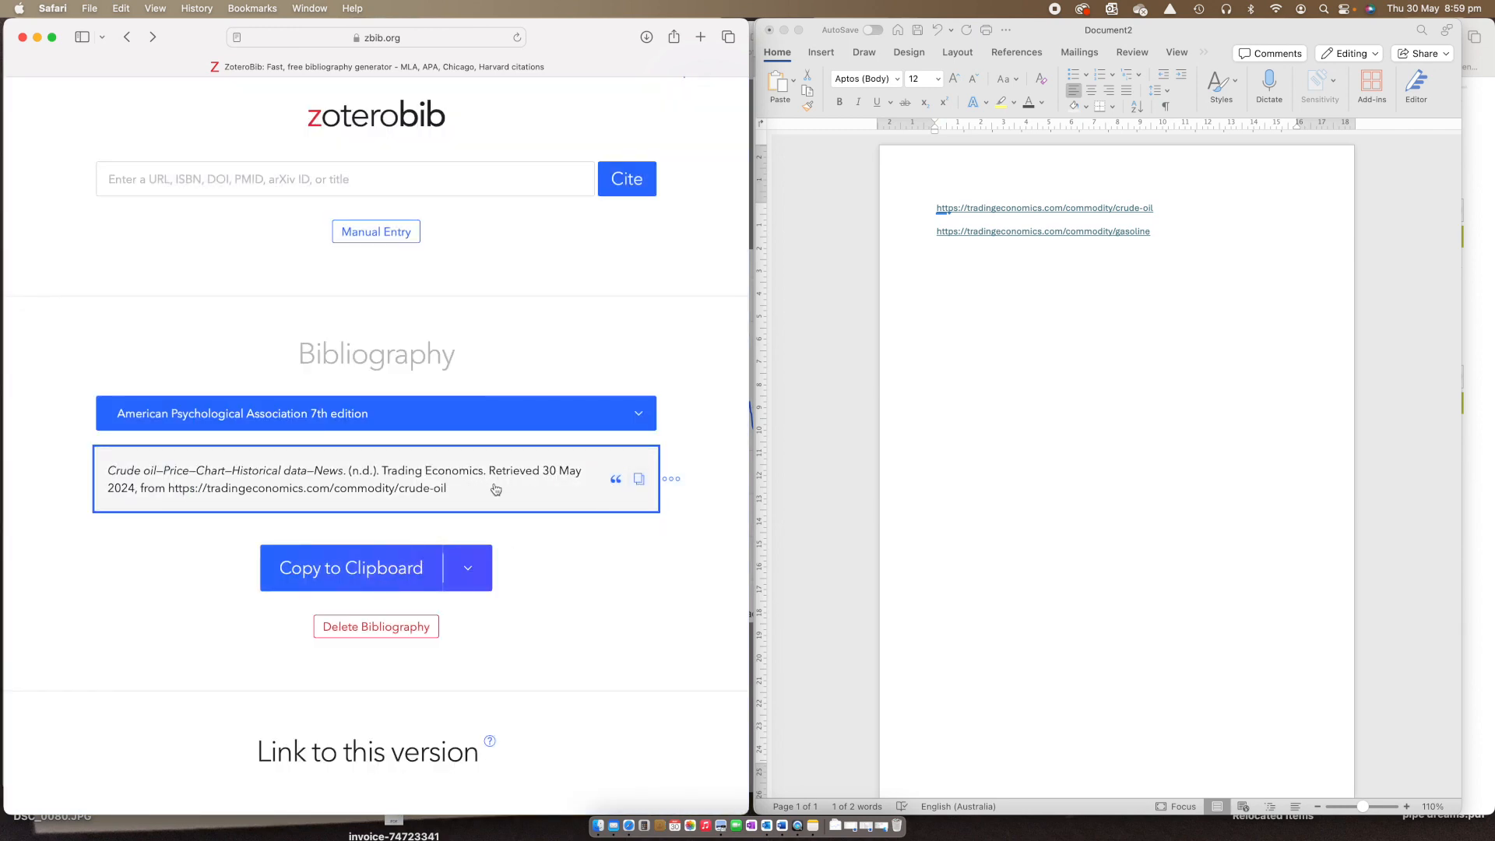
click(1168, 240)
drag(1169, 234, 962, 235)
key(super+c)
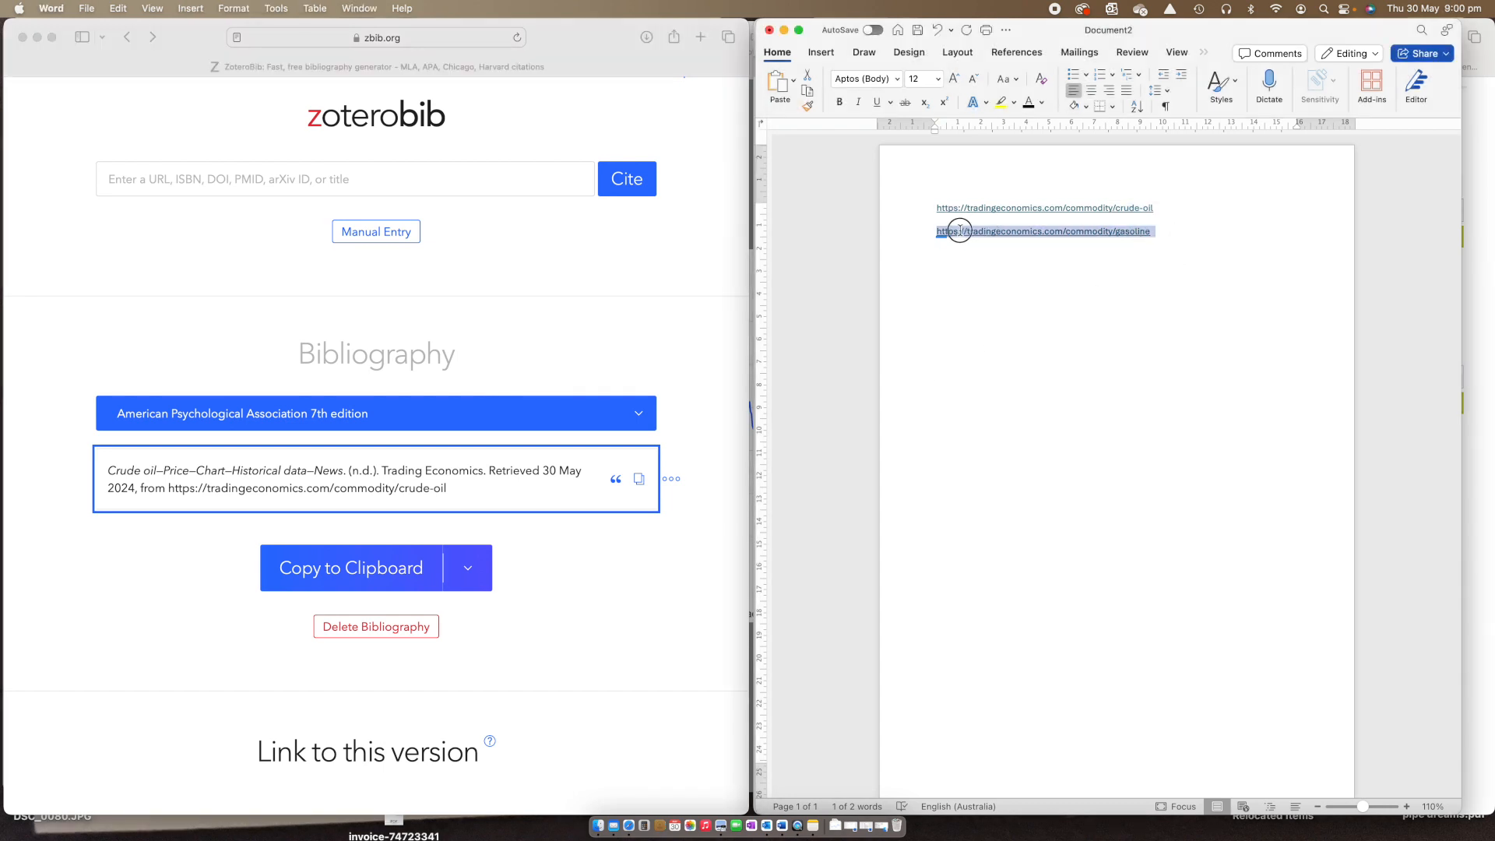
click(415, 174)
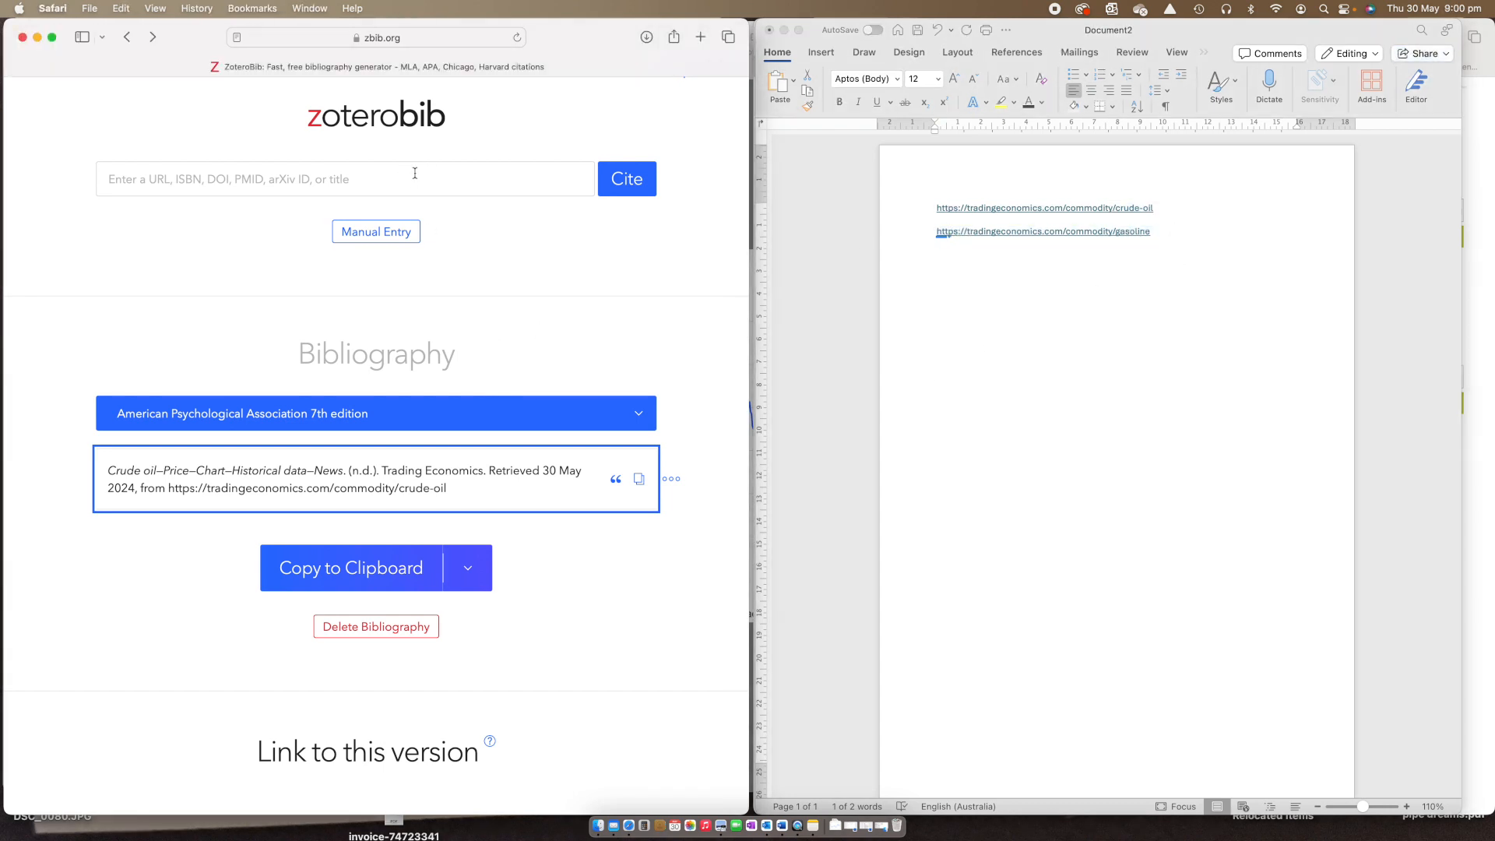
key(super+v)
key(Return)
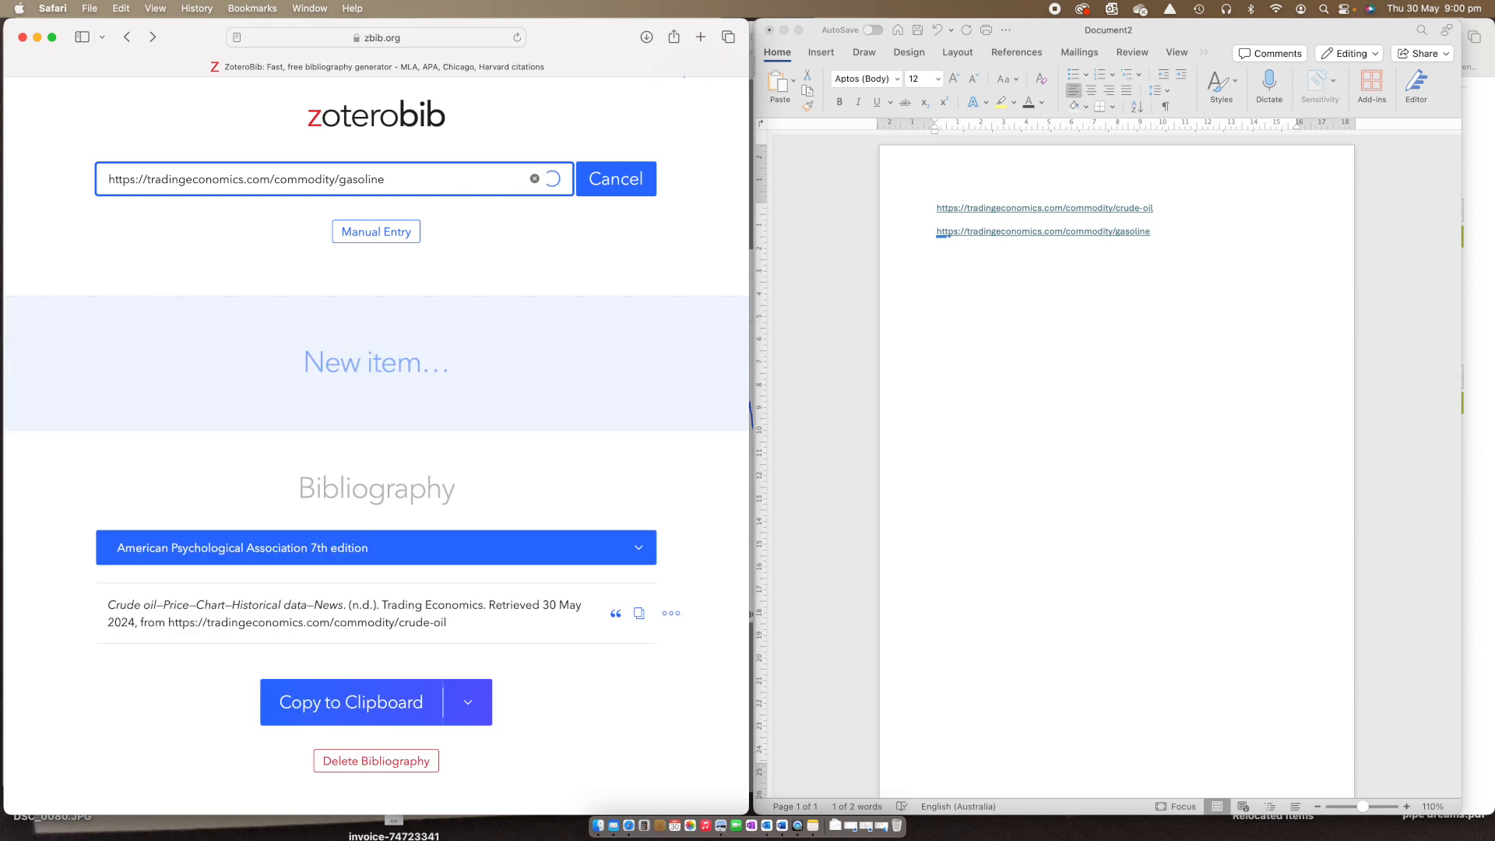
Set the gasoline entry's website title to "Trading Economics" and save the entry.
click(479, 404)
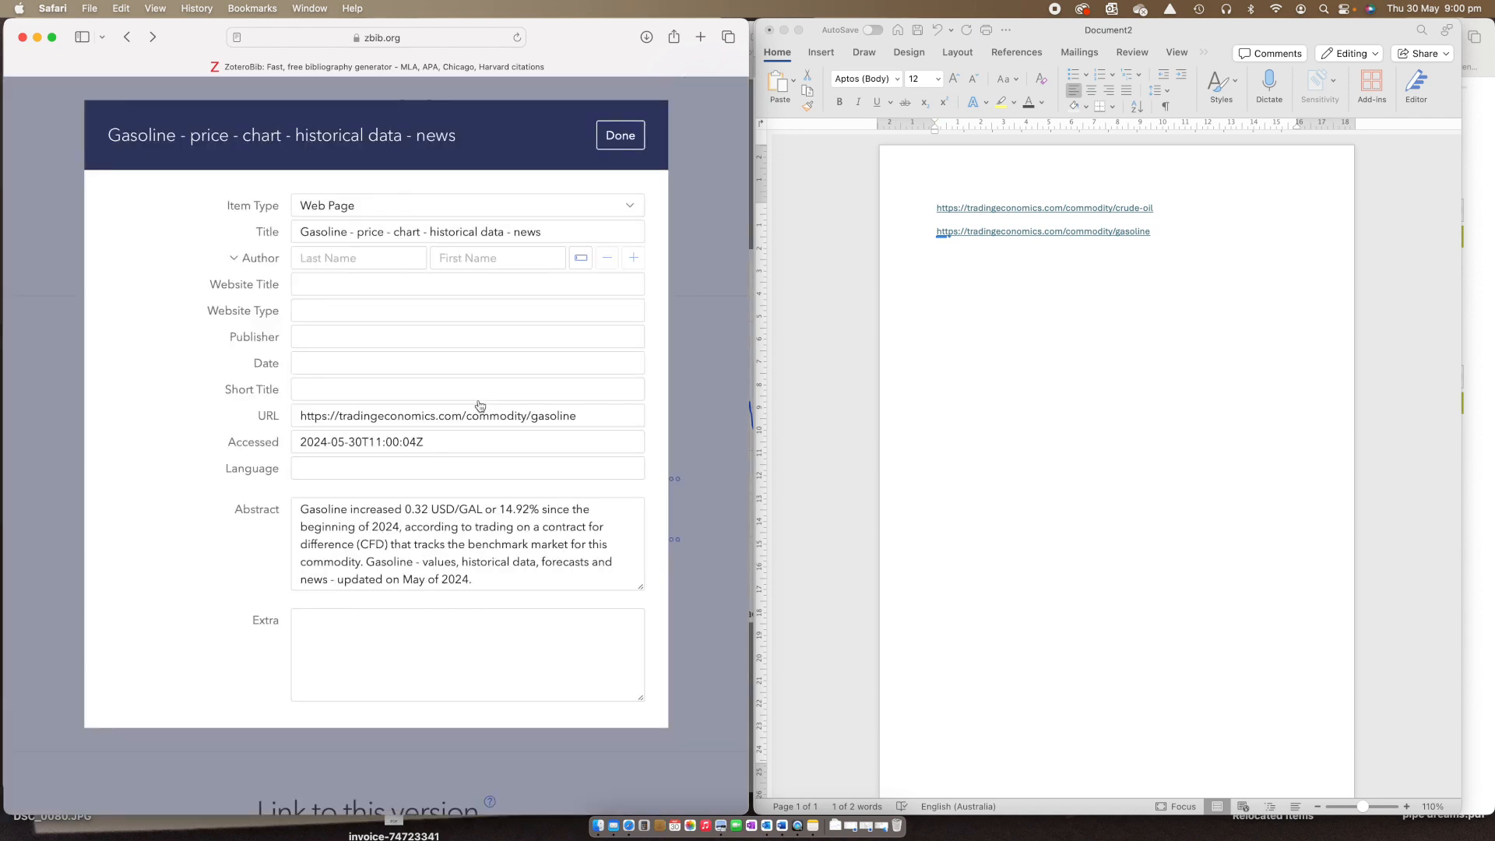
click(369, 292)
text(Tra)
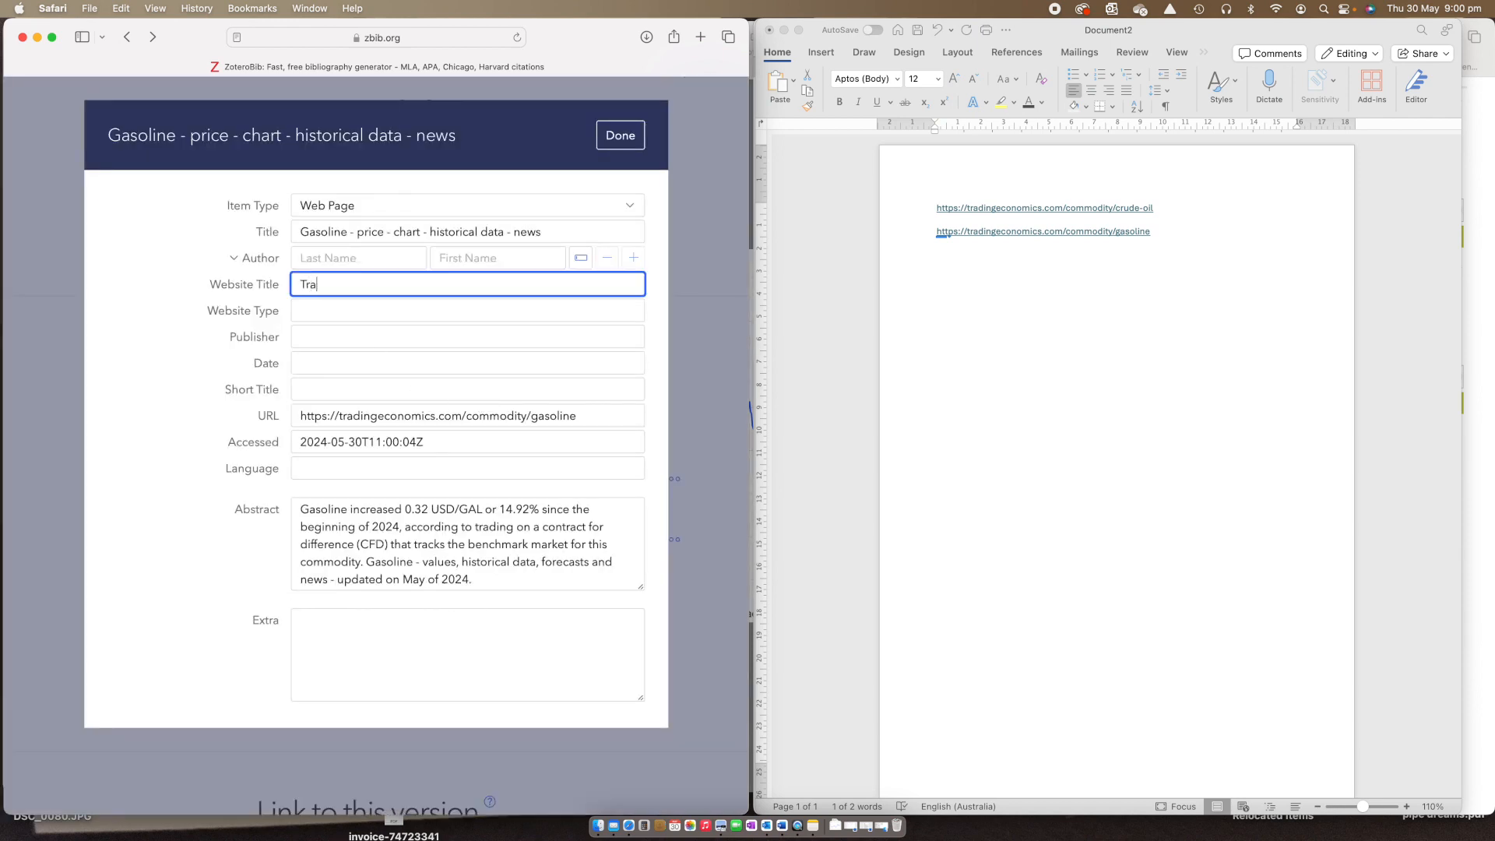
text(d)
text(onomics)
click(621, 135)
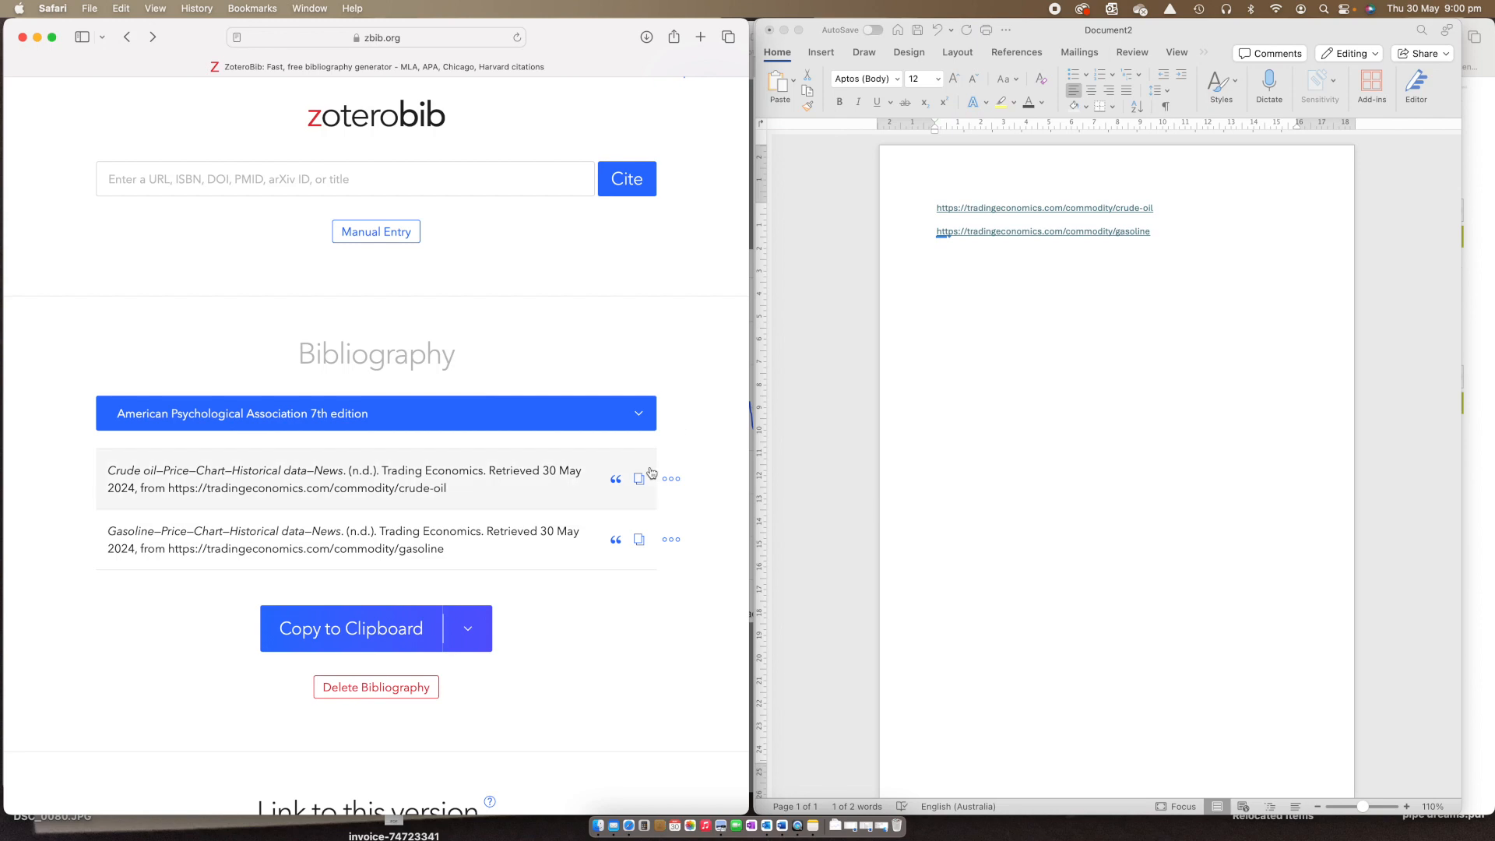
click(784, 29)
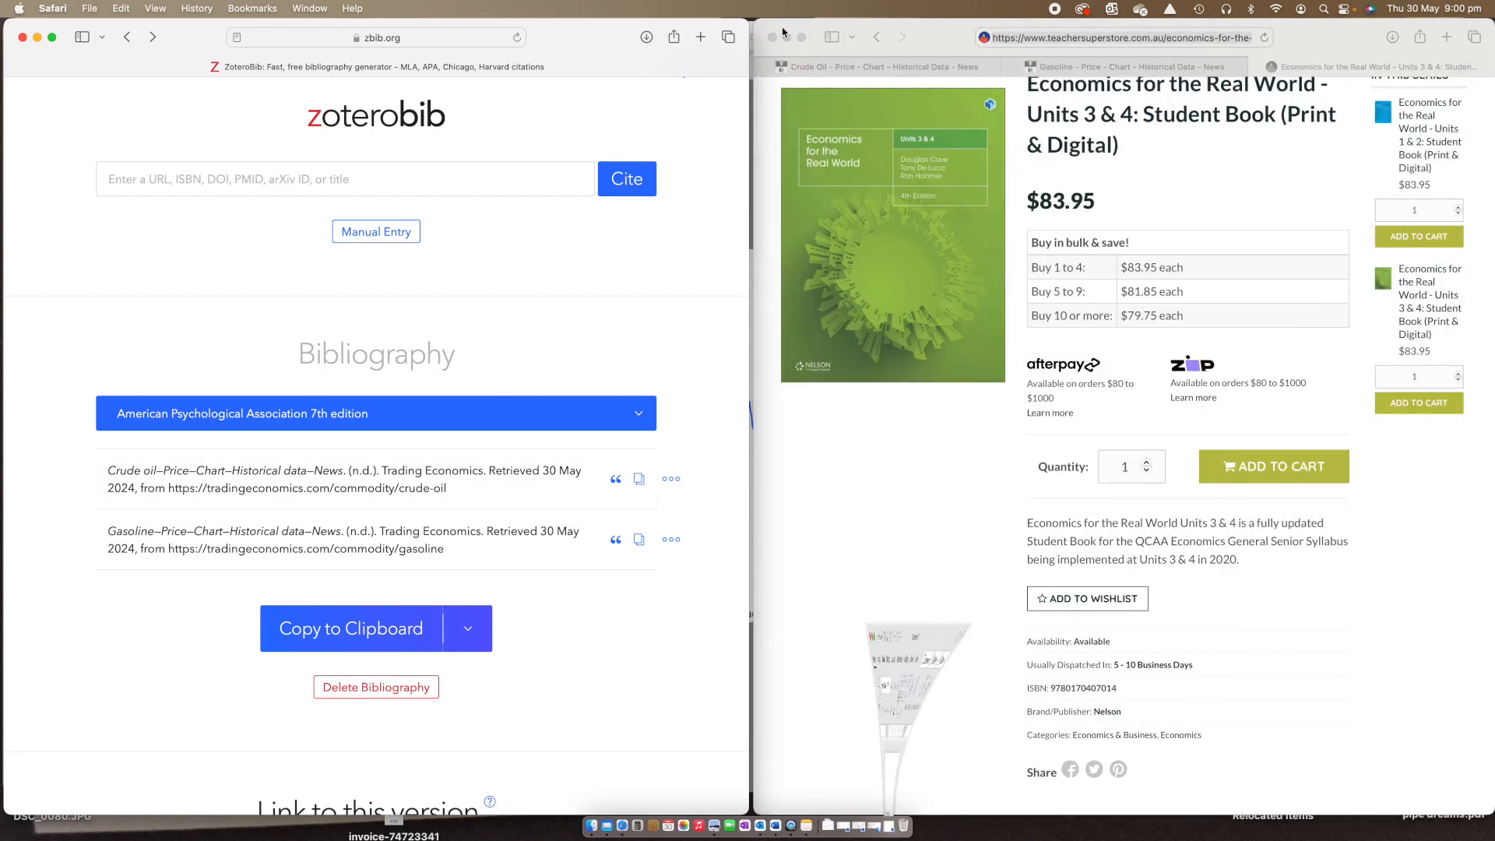
click(952, 504)
scroll(952, 504, up, 2)
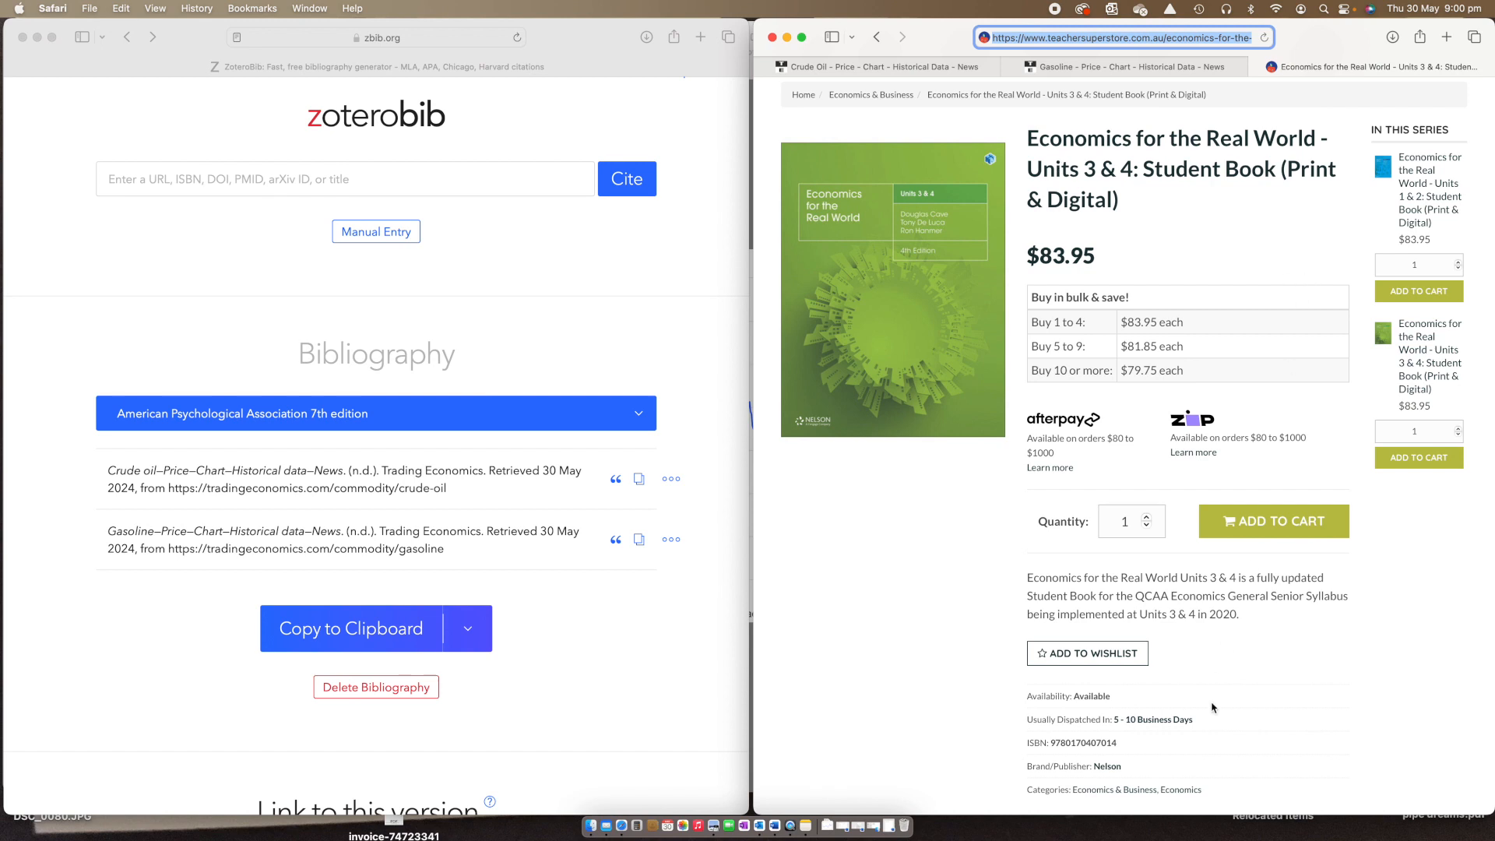
scroll(1212, 709, down, 2)
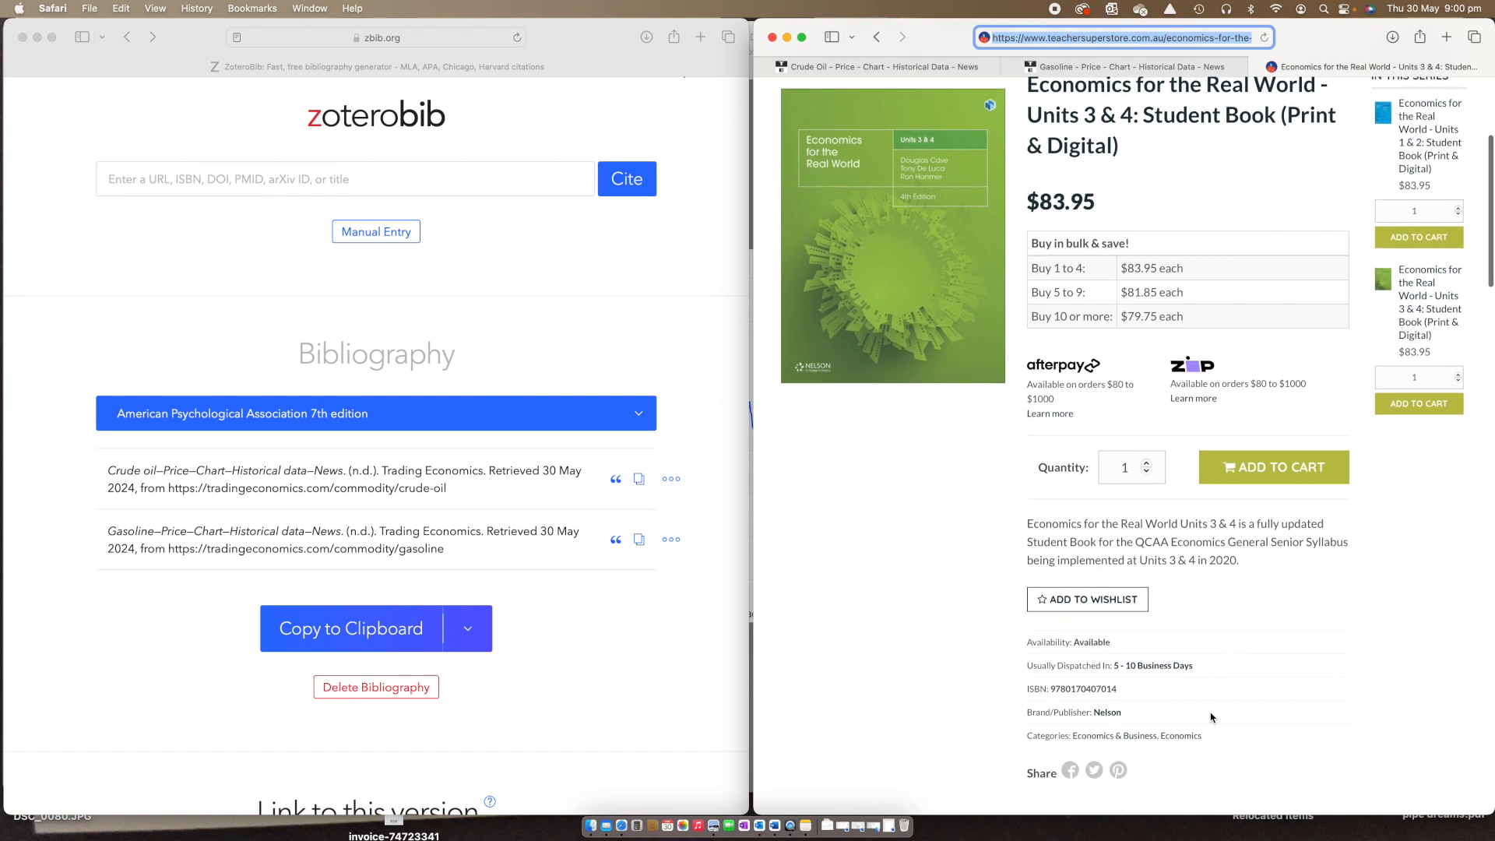
click(1133, 705)
drag(1124, 692, 1054, 692)
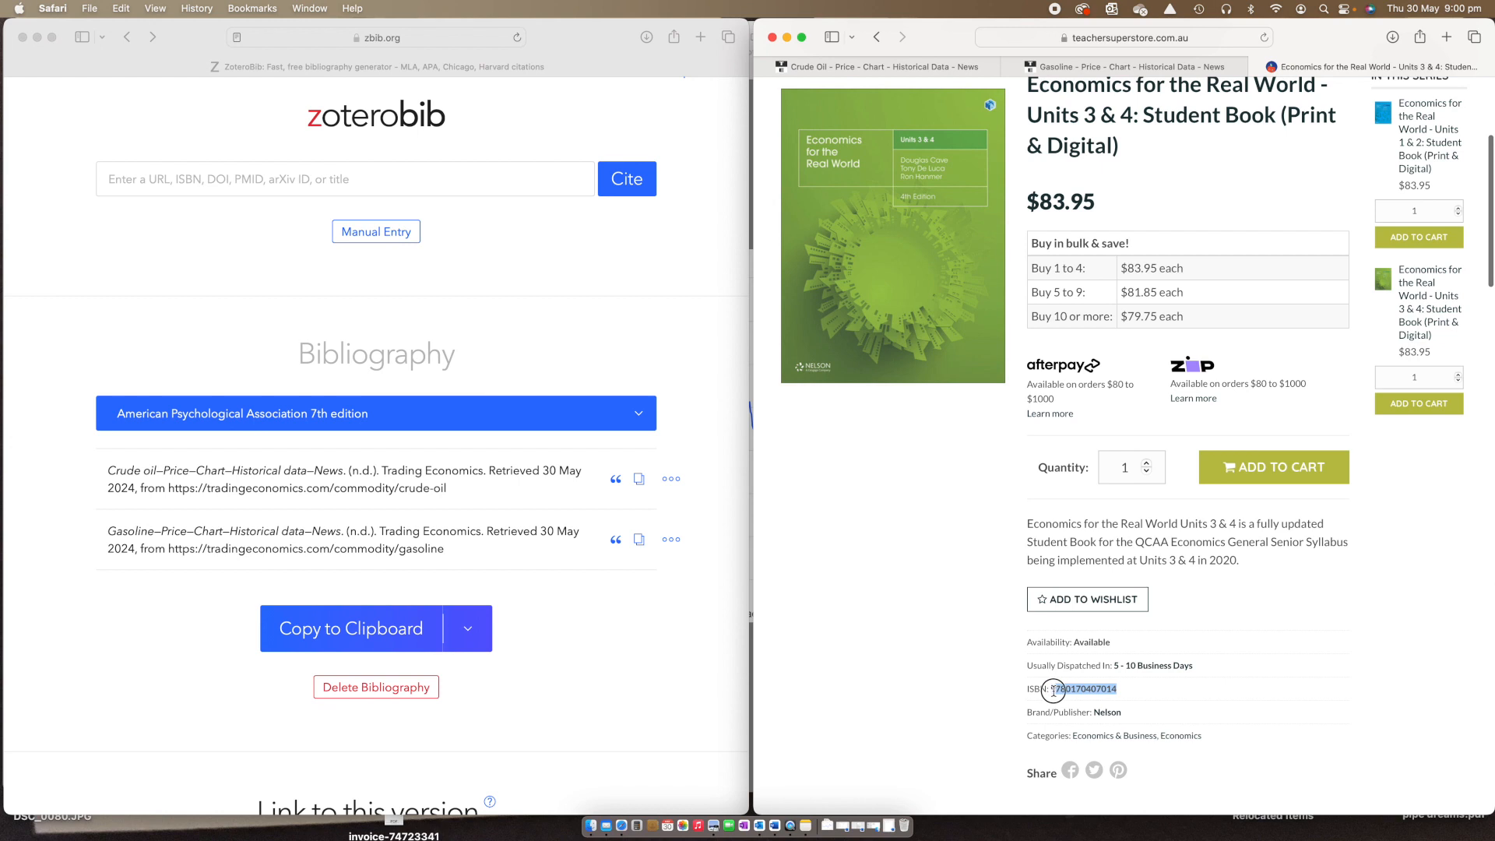
key(super+c)
click(408, 181)
click(409, 180)
key(super+v)
click(627, 180)
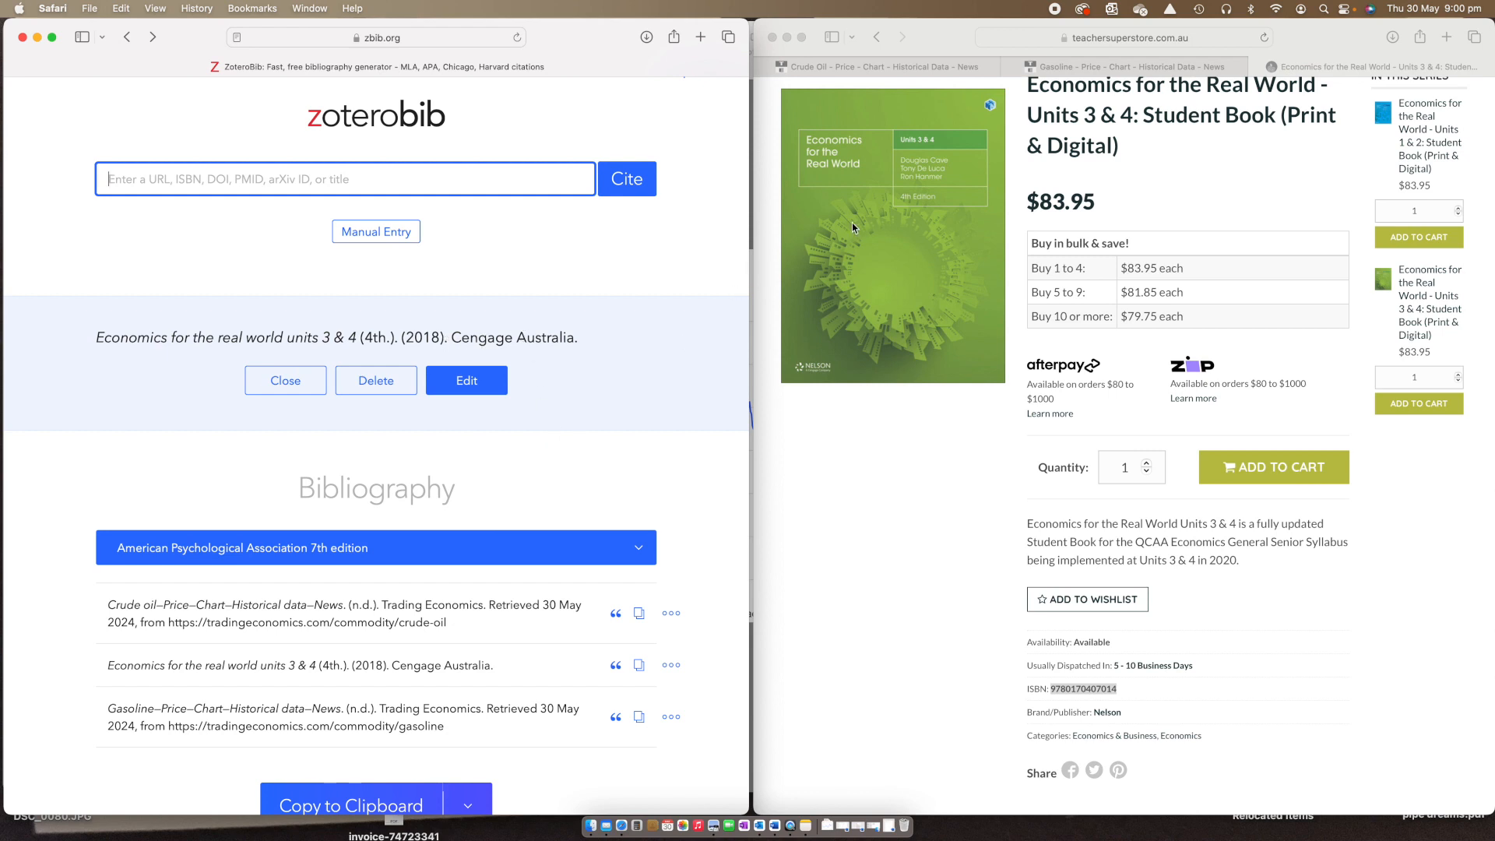
Edit the book entry in ZoteroBib and enter the first author's last name and first name from the cover.
click(471, 381)
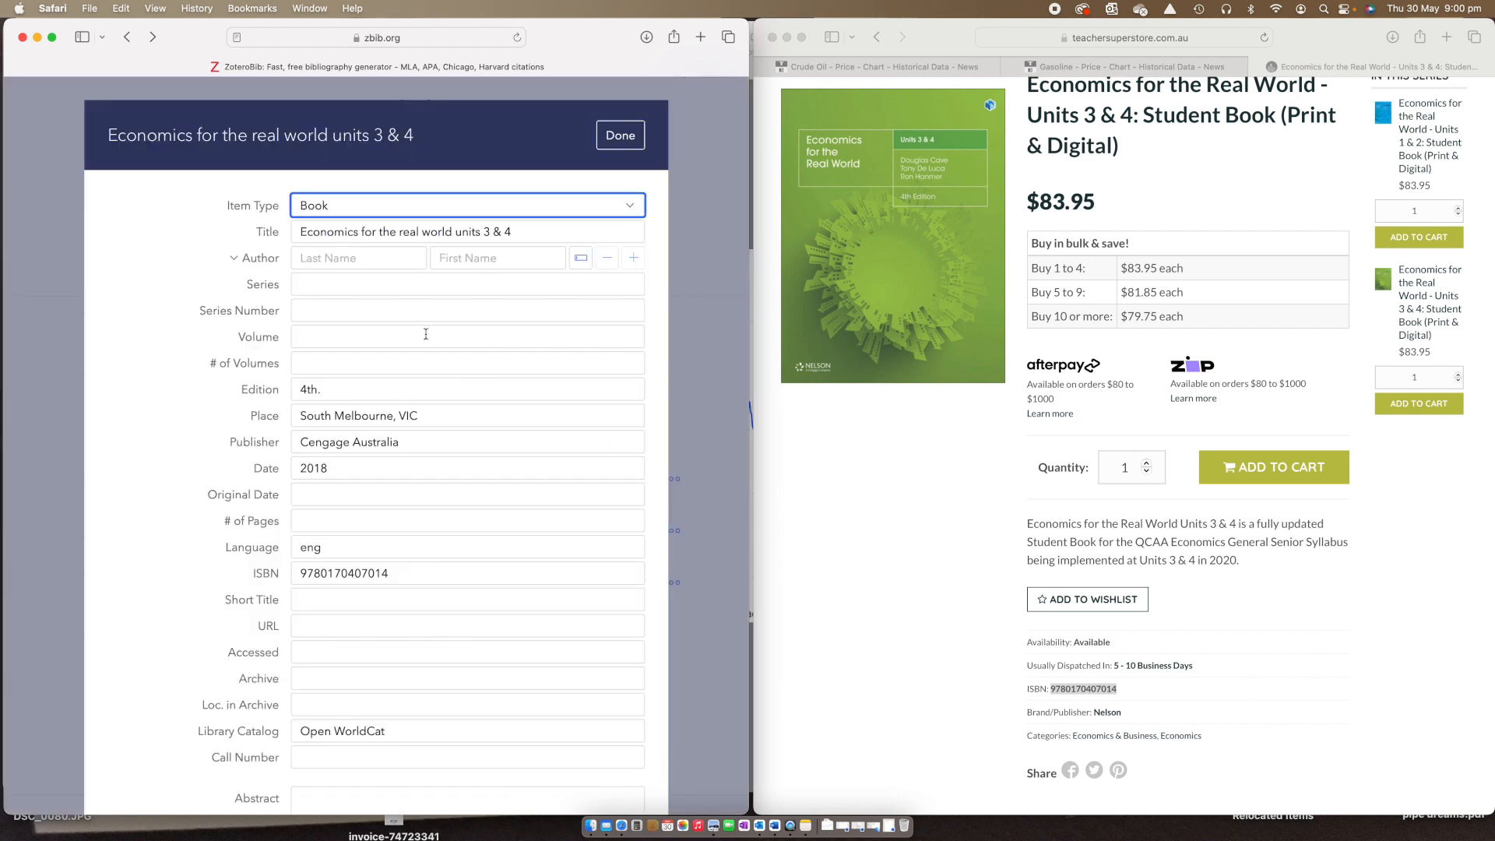
click(369, 262)
text(Cave)
key(Tab)
text(Doug)
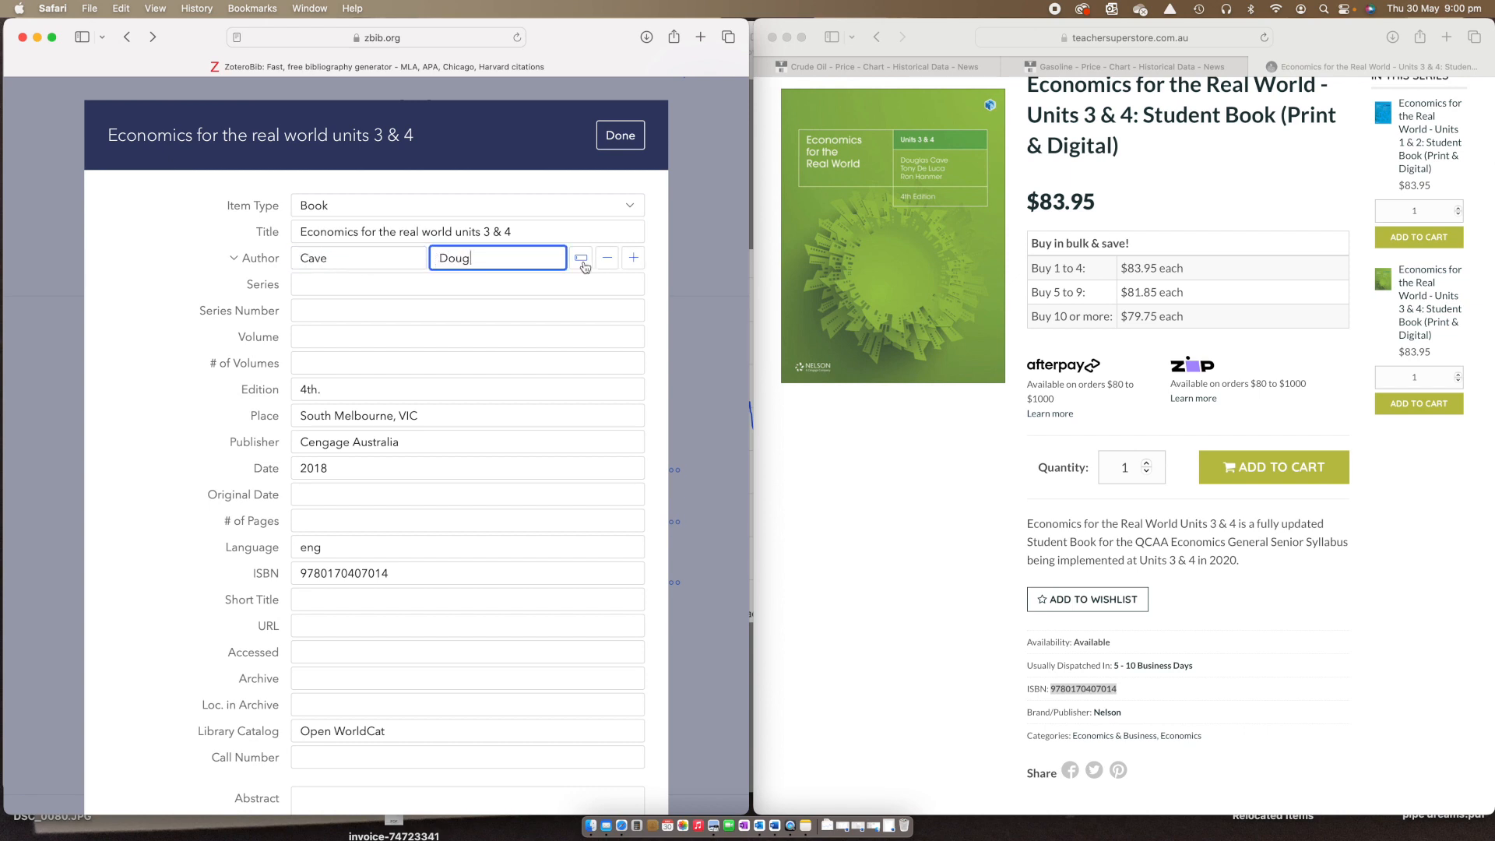
Add a second author to the book entry and fill in that author's last and first name from the cover.
click(625, 263)
click(374, 286)
text(De Lu)
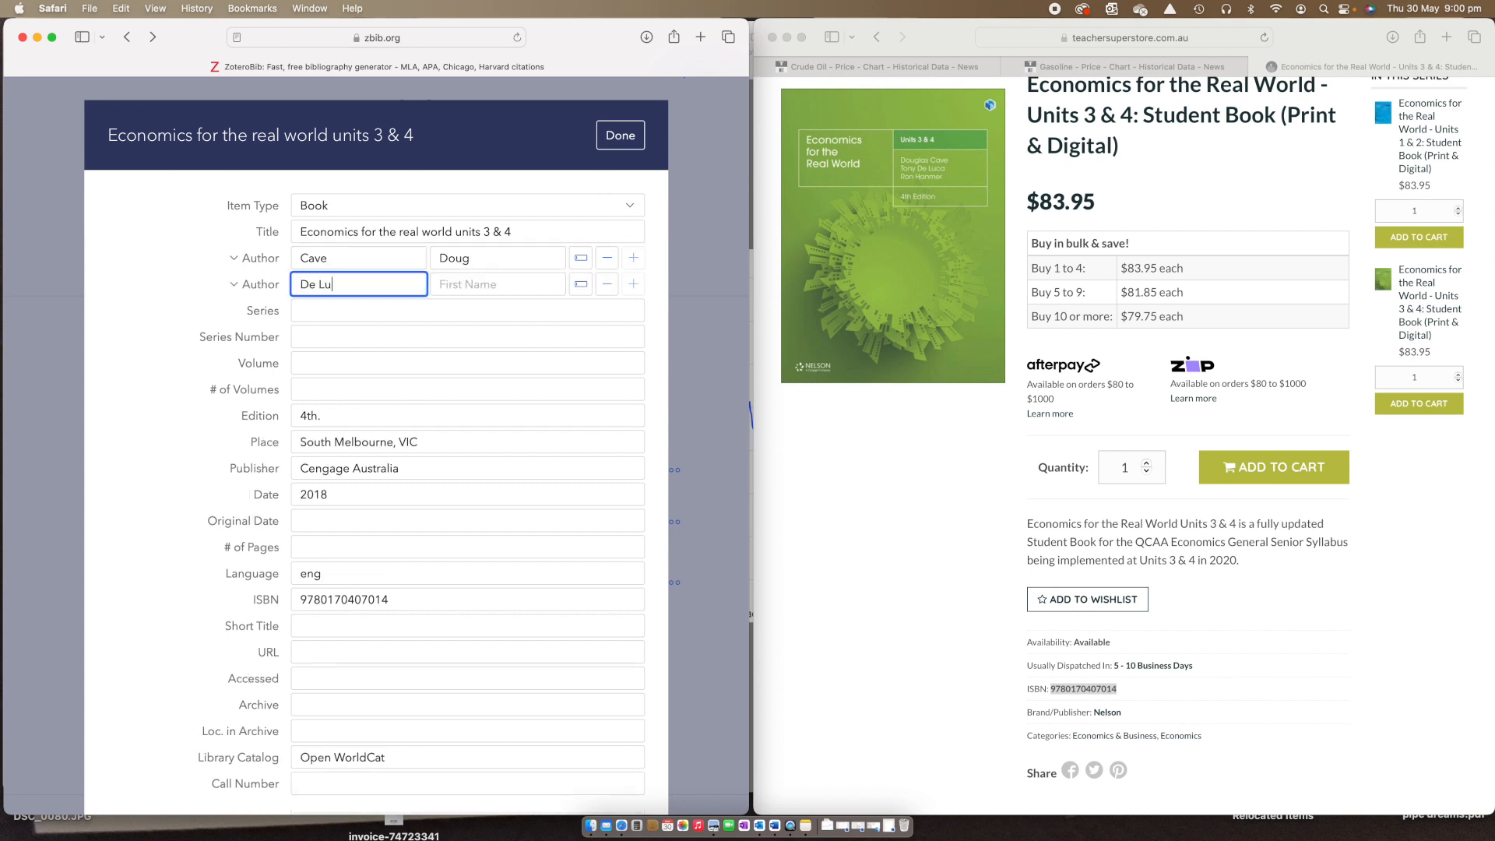
text(ca)
key(Tab)
text(To)
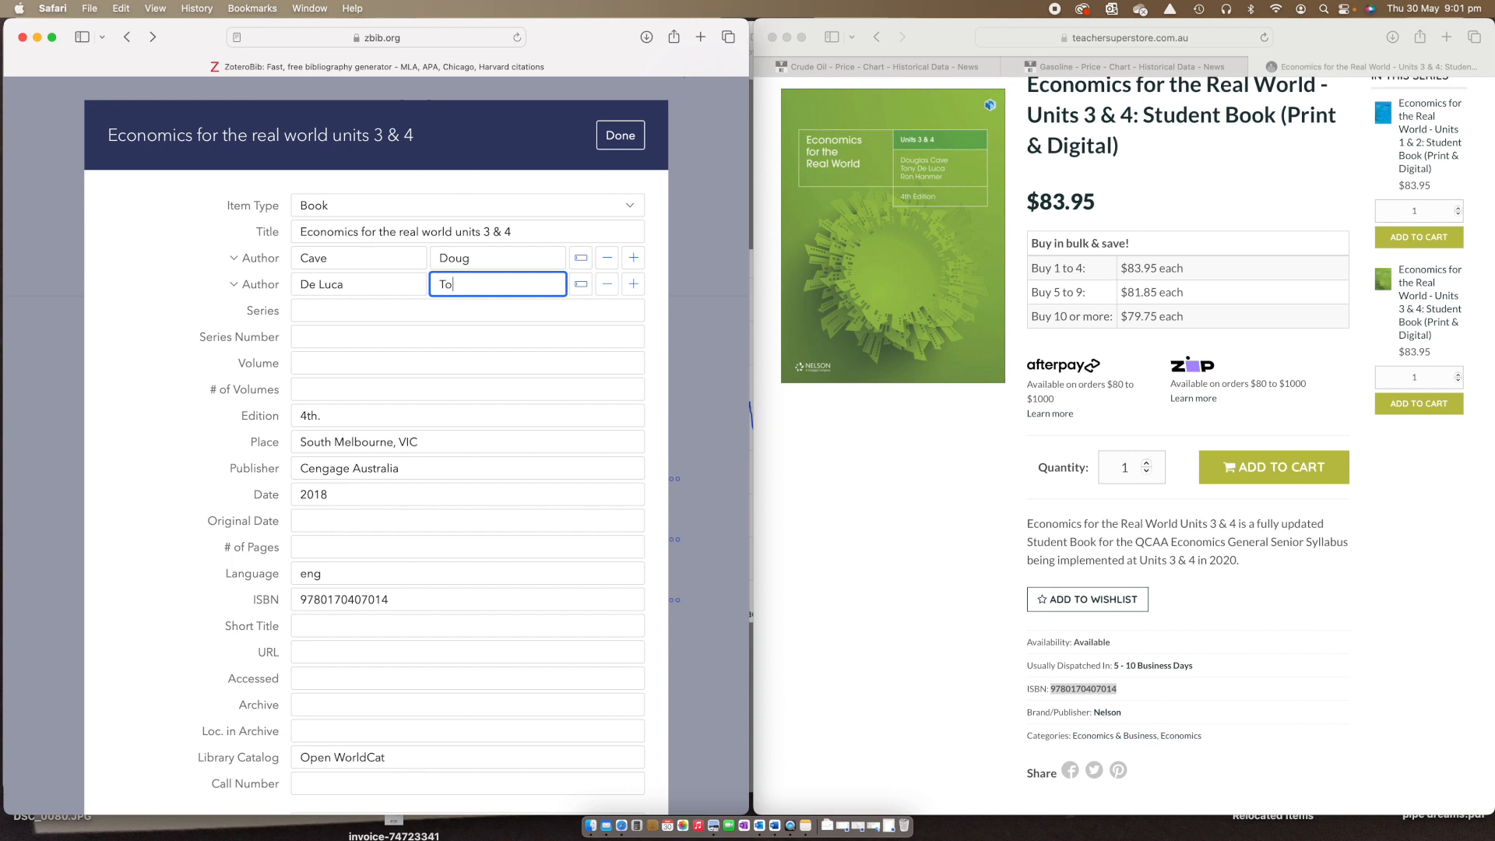
Add the third cover author's last and first name to the book entry and save the entry.
click(632, 285)
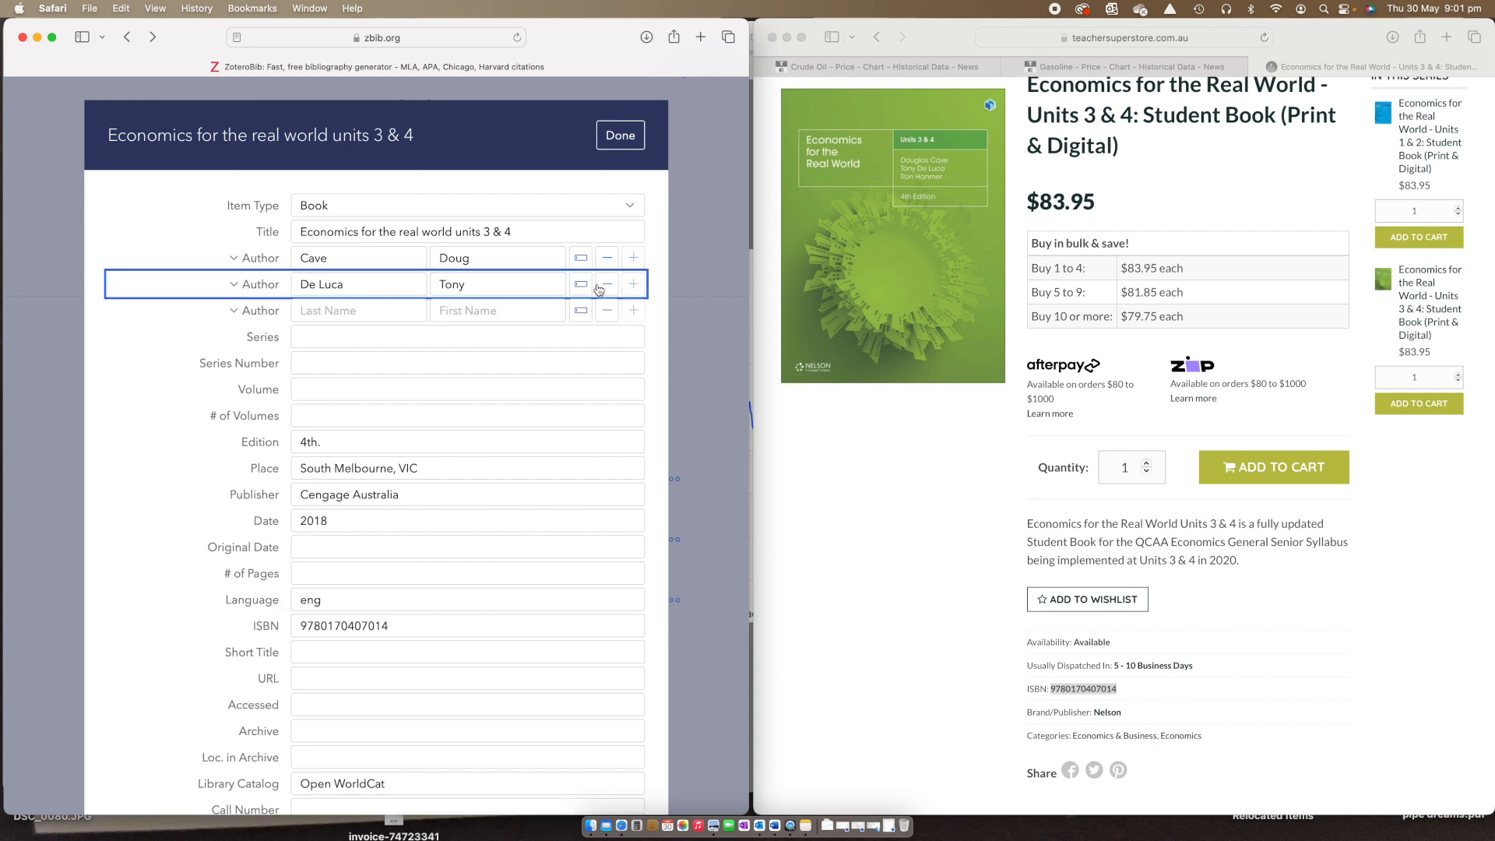
click(362, 312)
text(Hanmer)
key(Tab)
text(Ro)
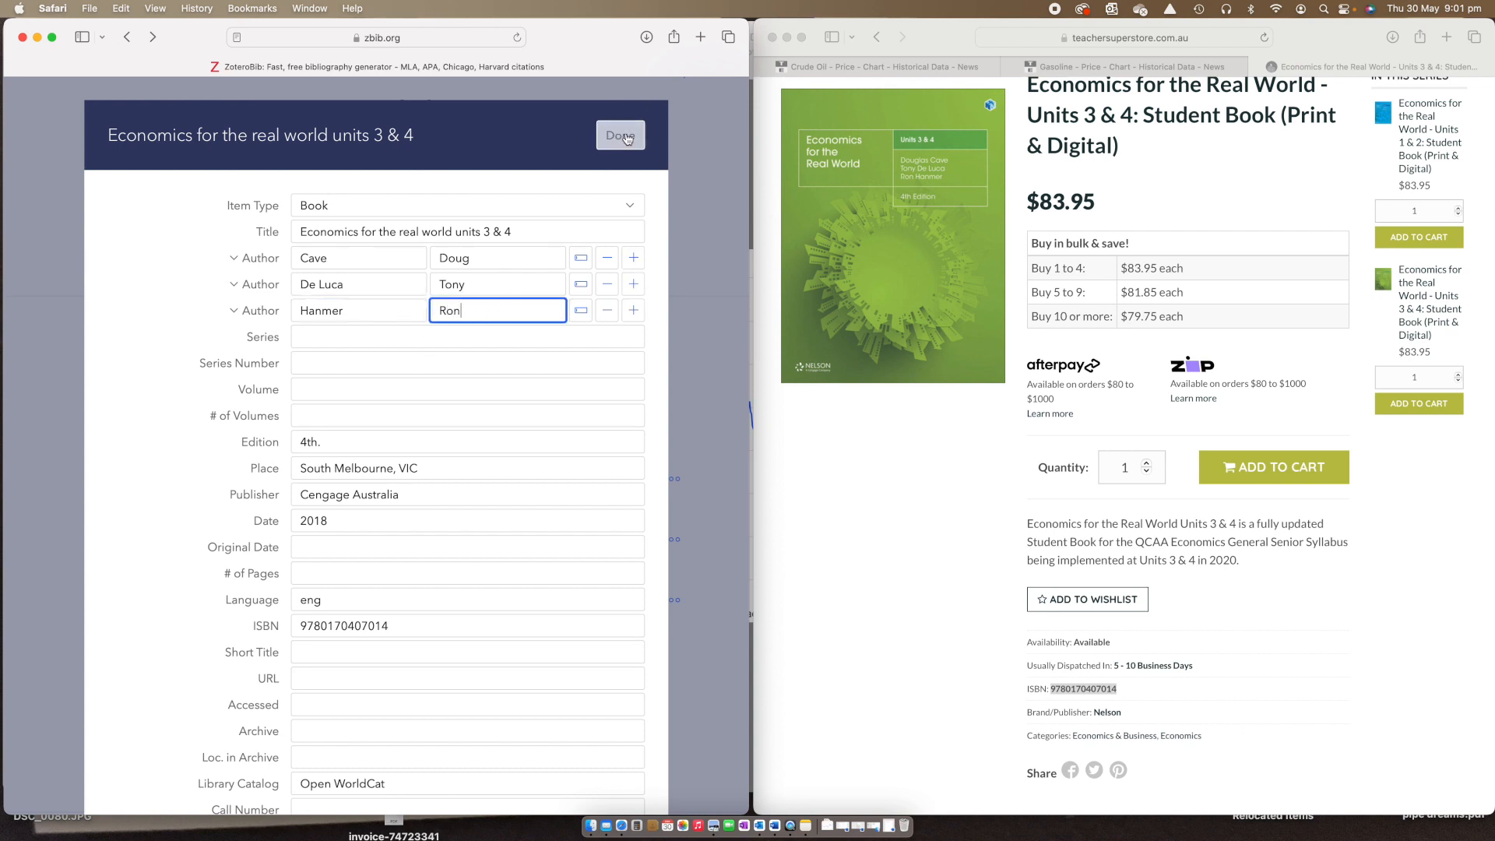
click(619, 132)
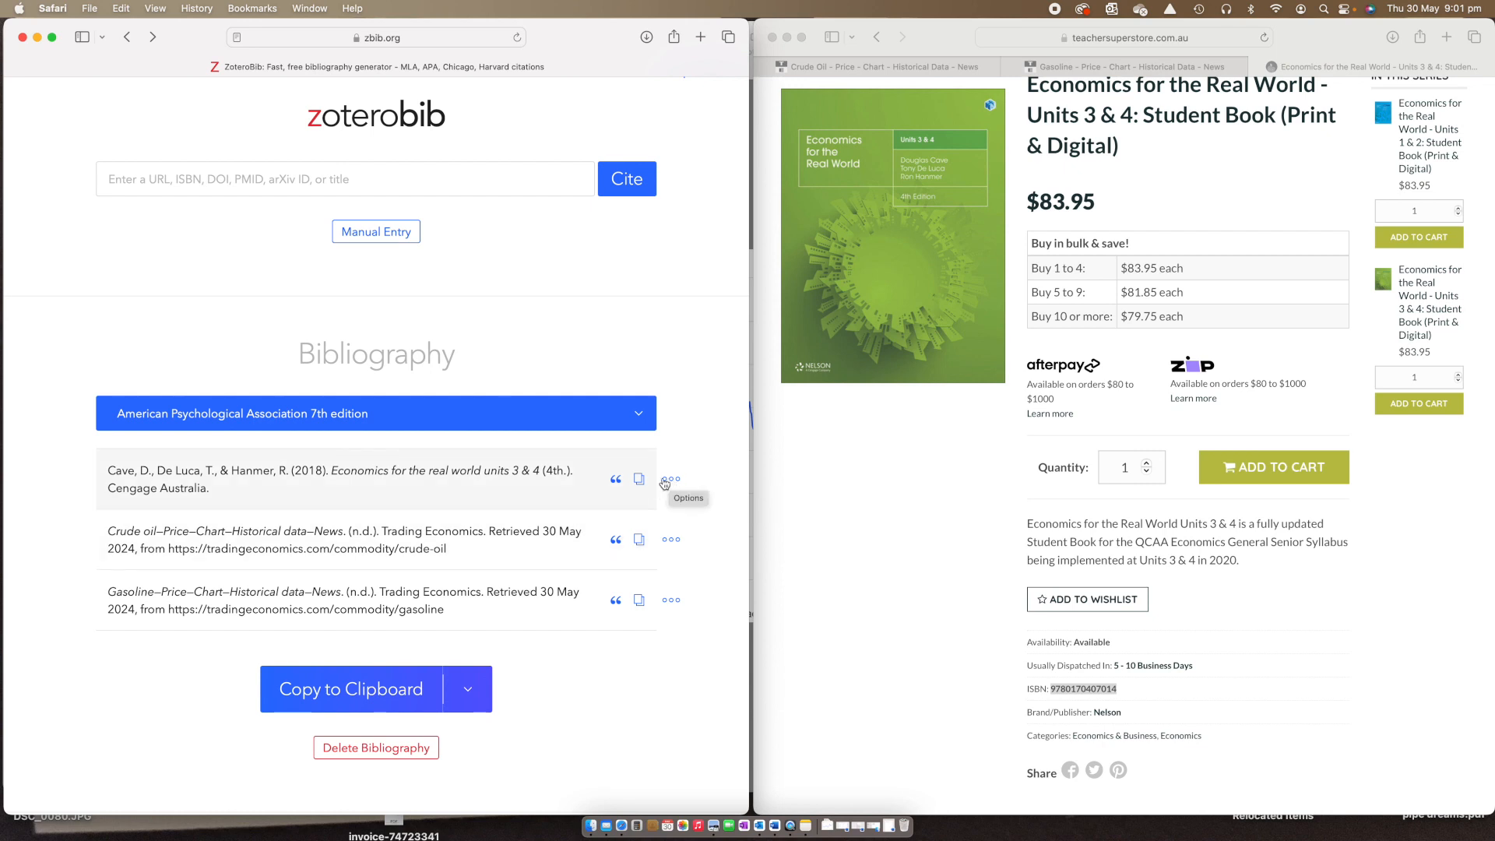
Copy the book's in-text citation without a page number and paste it with matching formatting after the first paragraph of section 2.1 in Word.
click(616, 480)
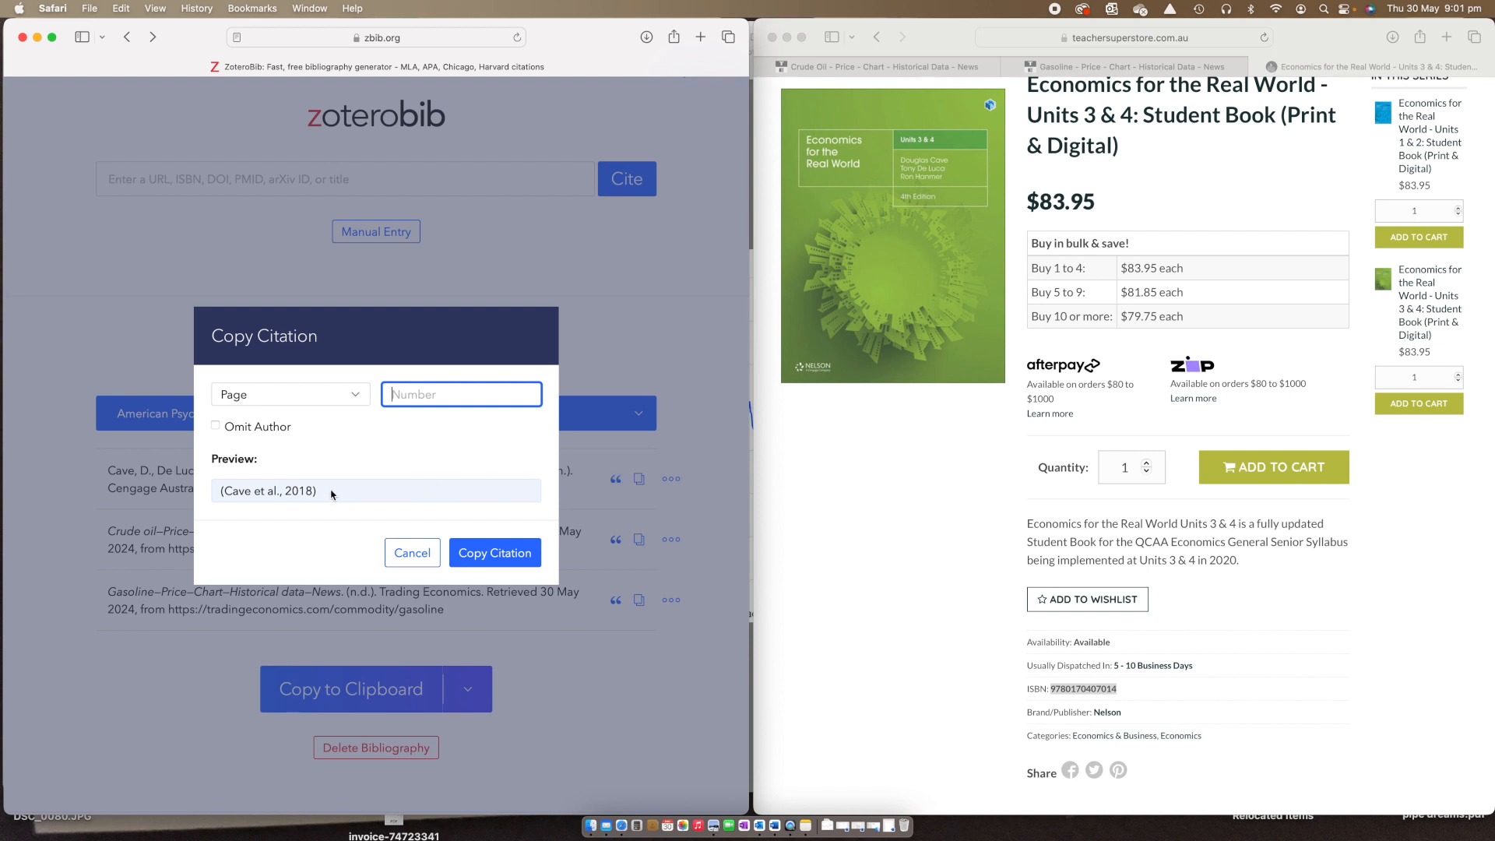
click(412, 553)
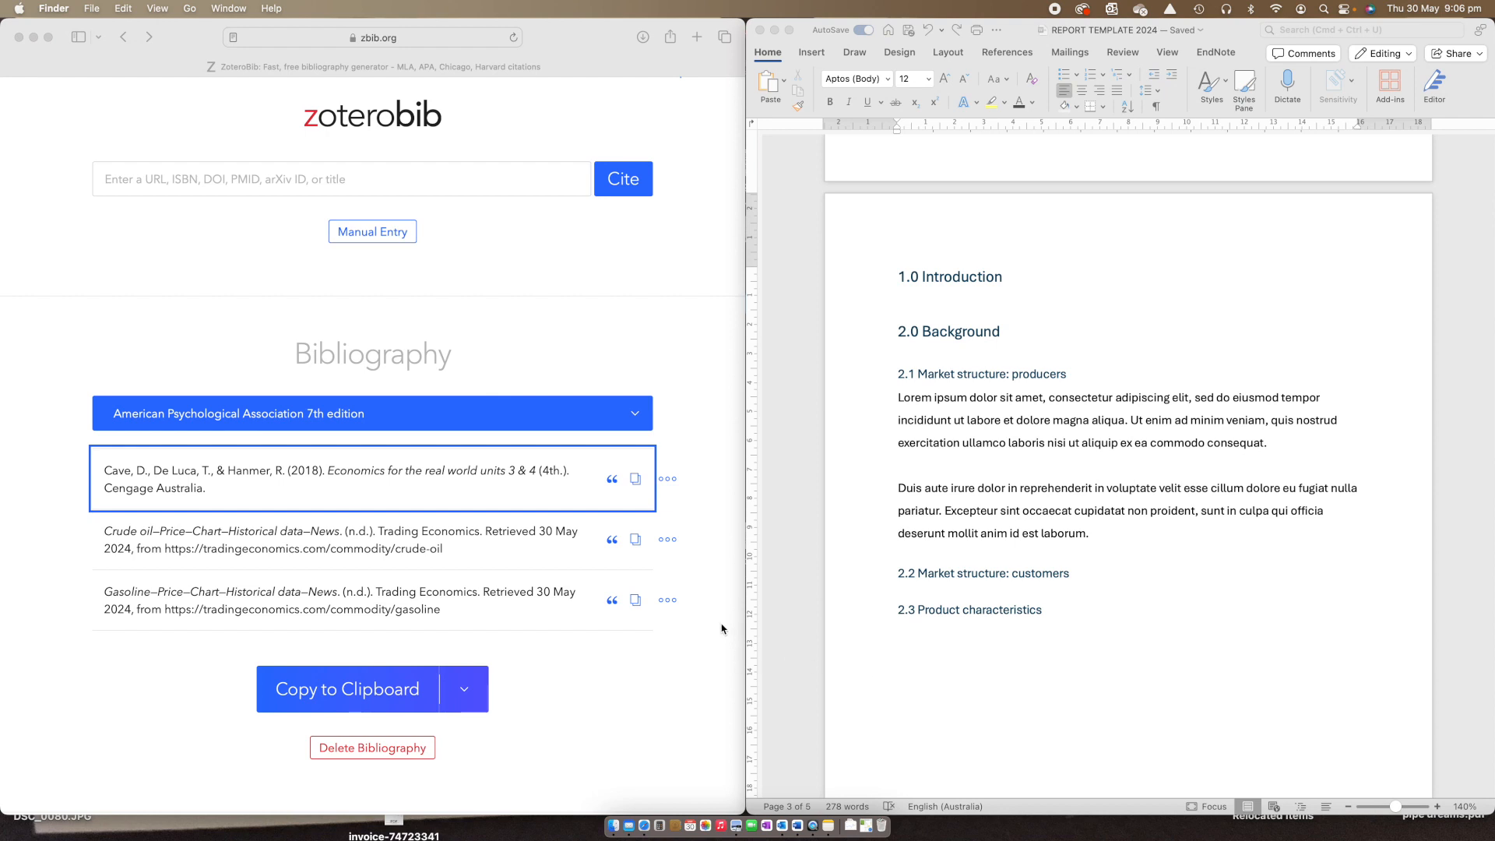
click(613, 479)
click(613, 480)
click(532, 554)
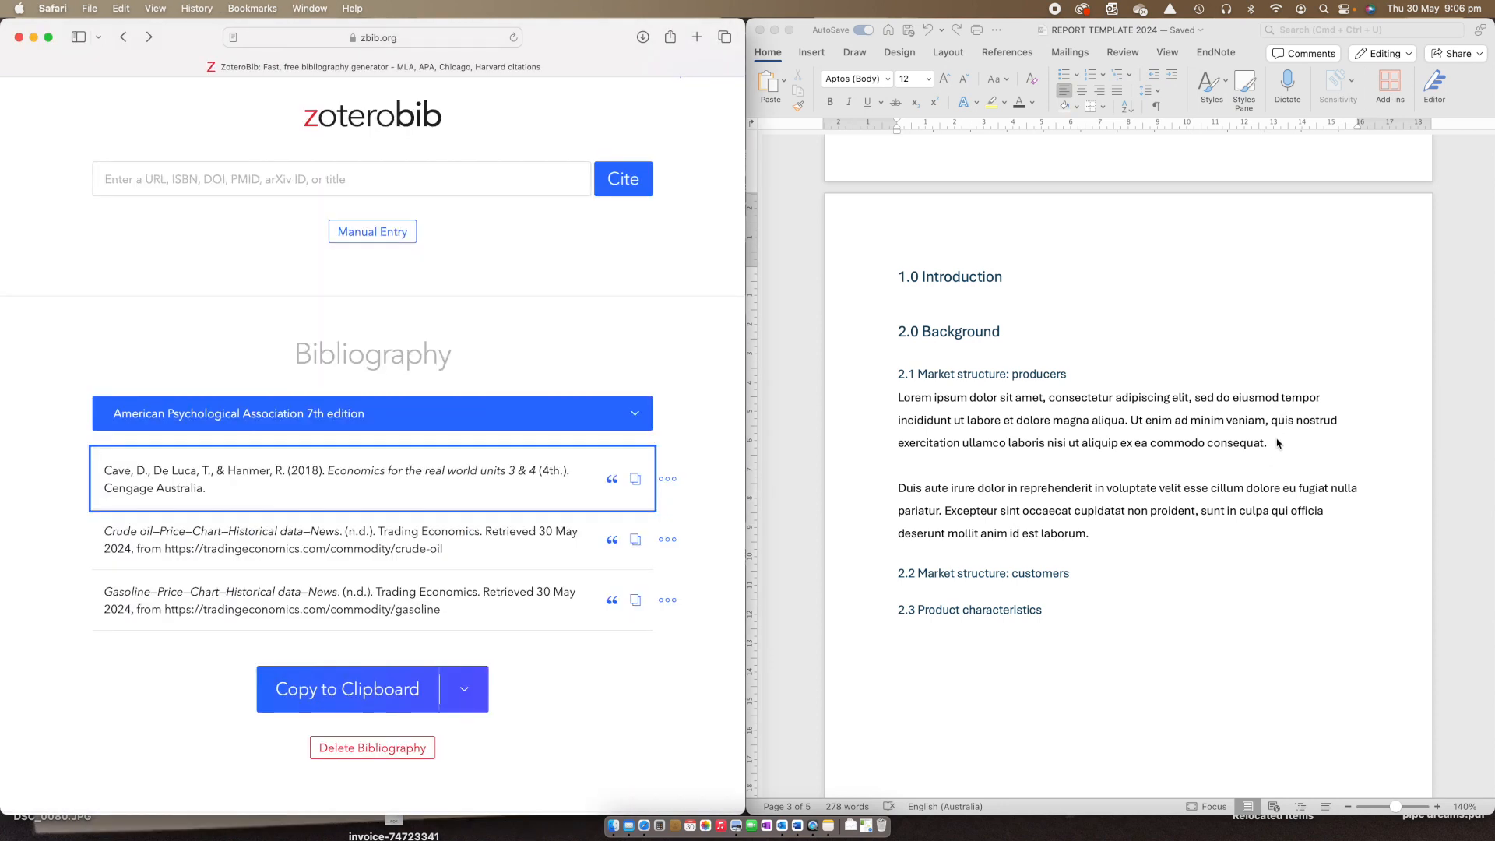
click(1276, 446)
click(783, 79)
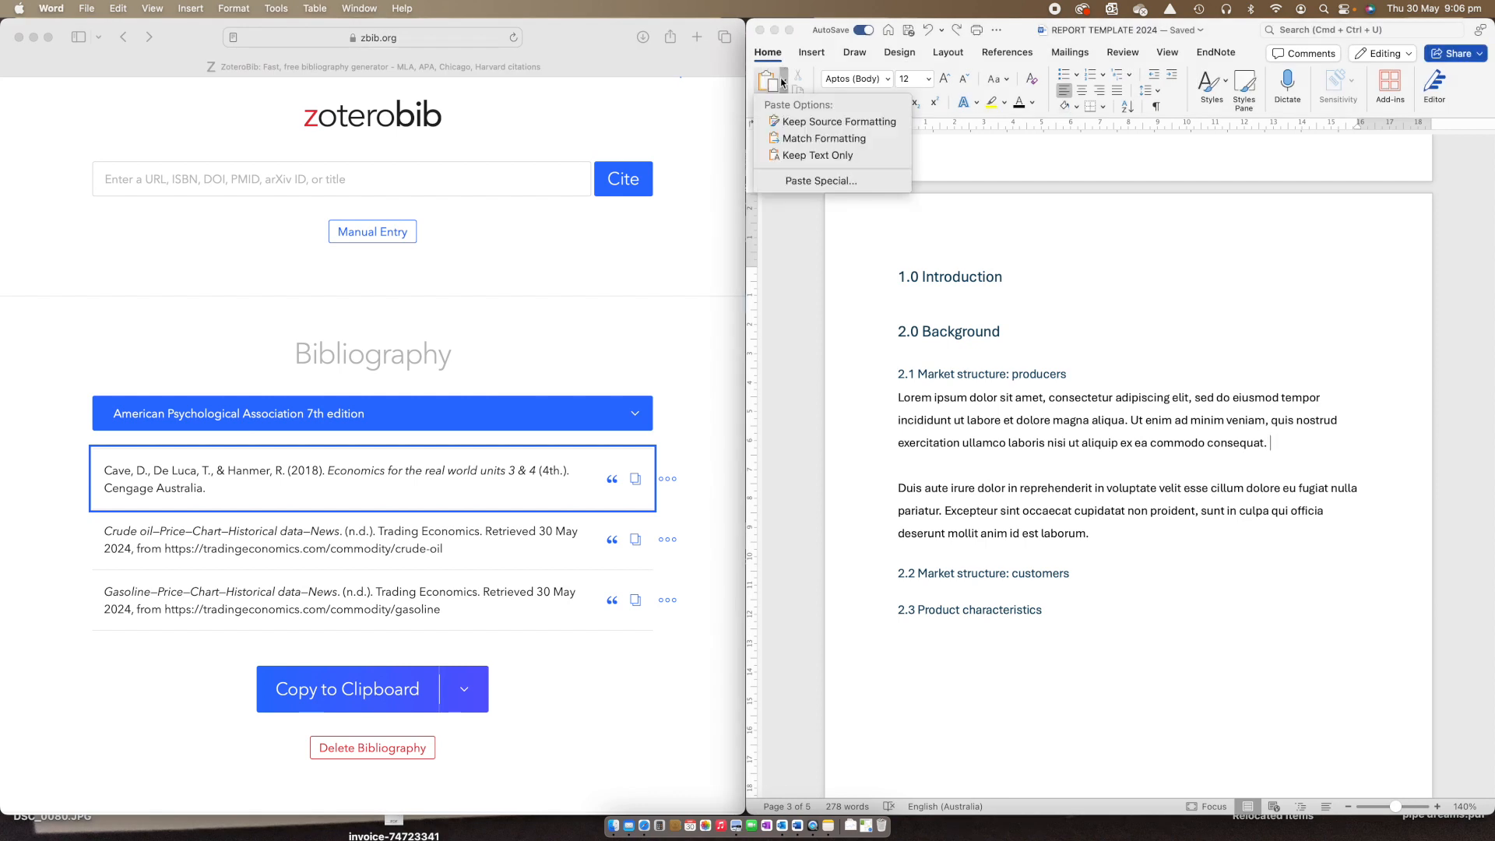
click(804, 138)
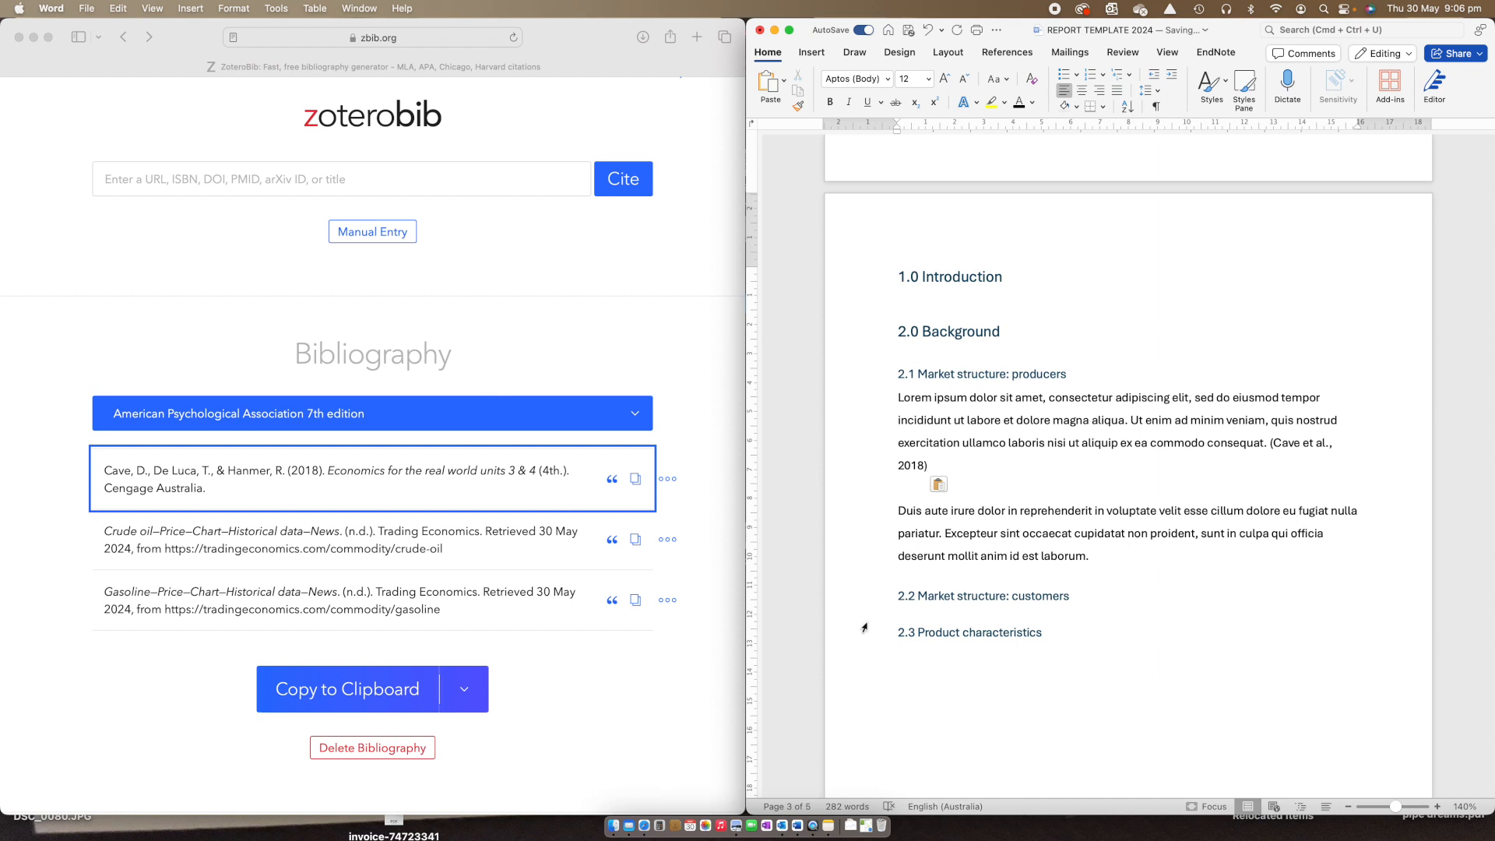
Replace the REF placeholder in the Figure 1 caption with ZoteroBib's crude oil in-text citation, matching formatting, and remove the surplus opening bracket.
scroll(1002, 597, down, 3)
scroll(1002, 597, down, 12)
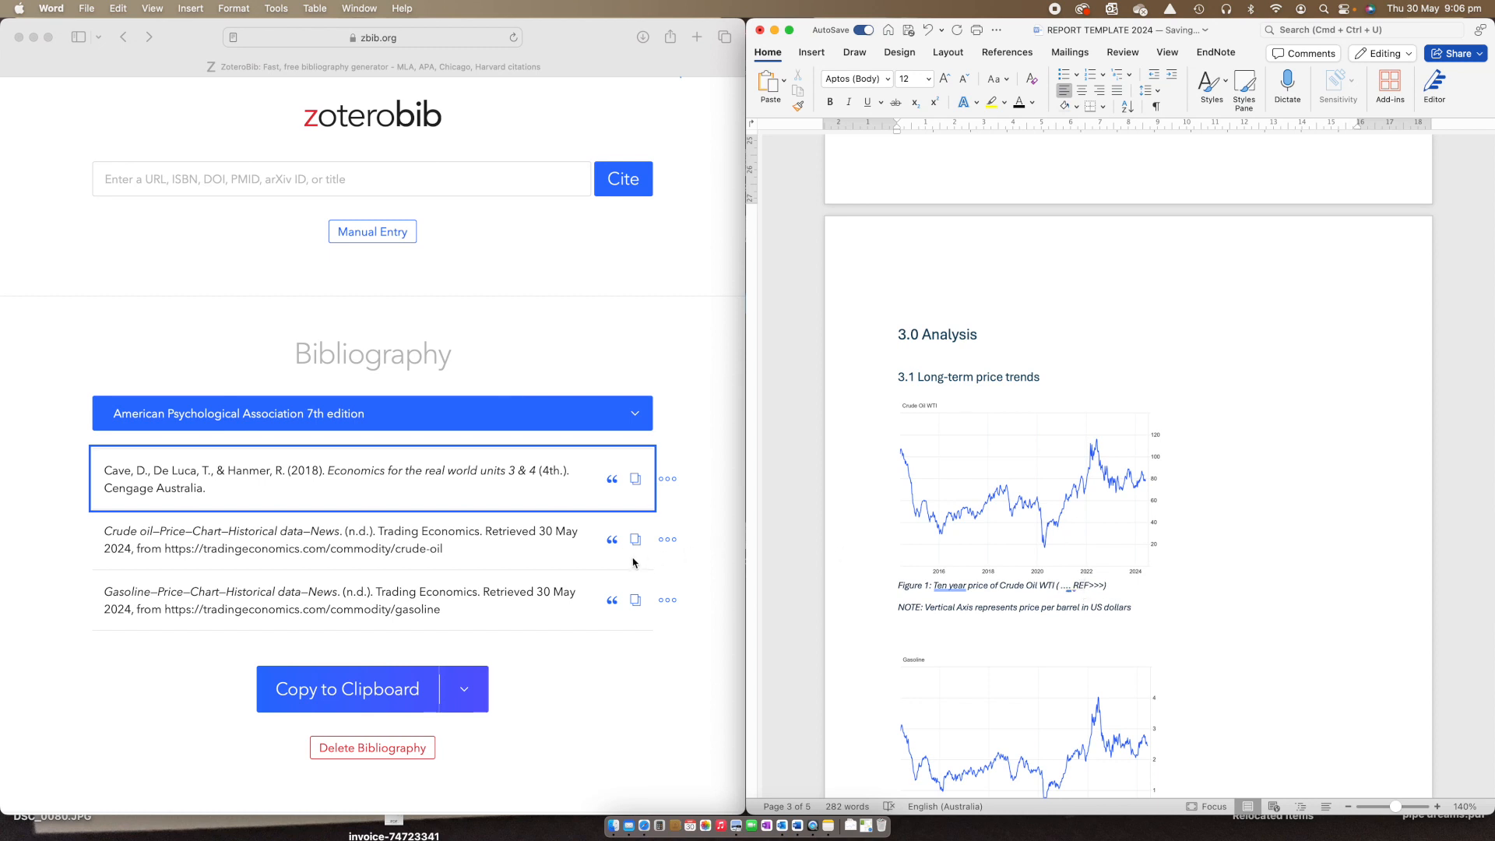
click(598, 548)
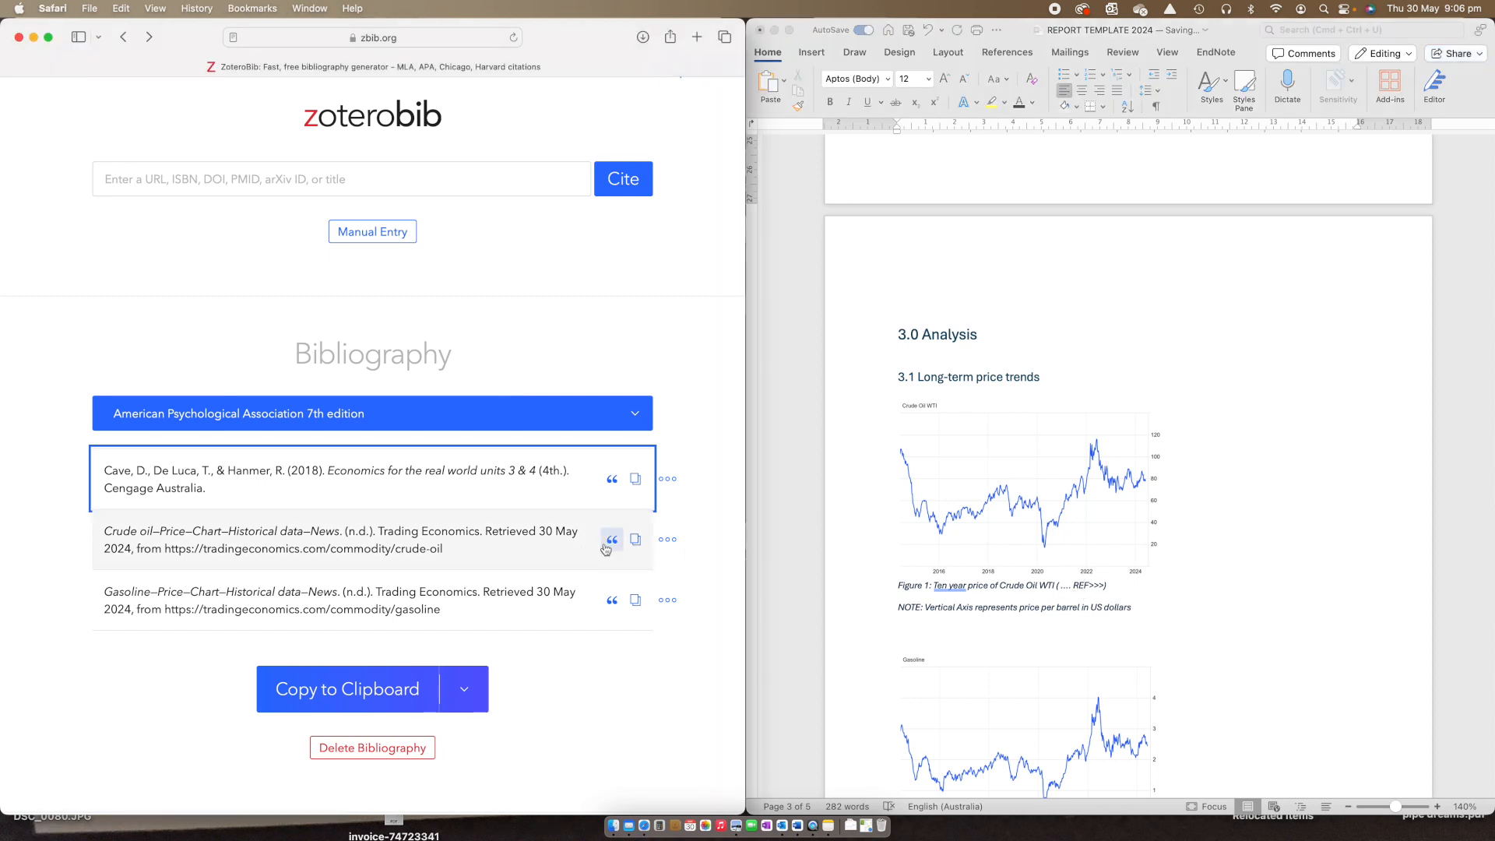
click(615, 542)
click(507, 557)
click(1093, 586)
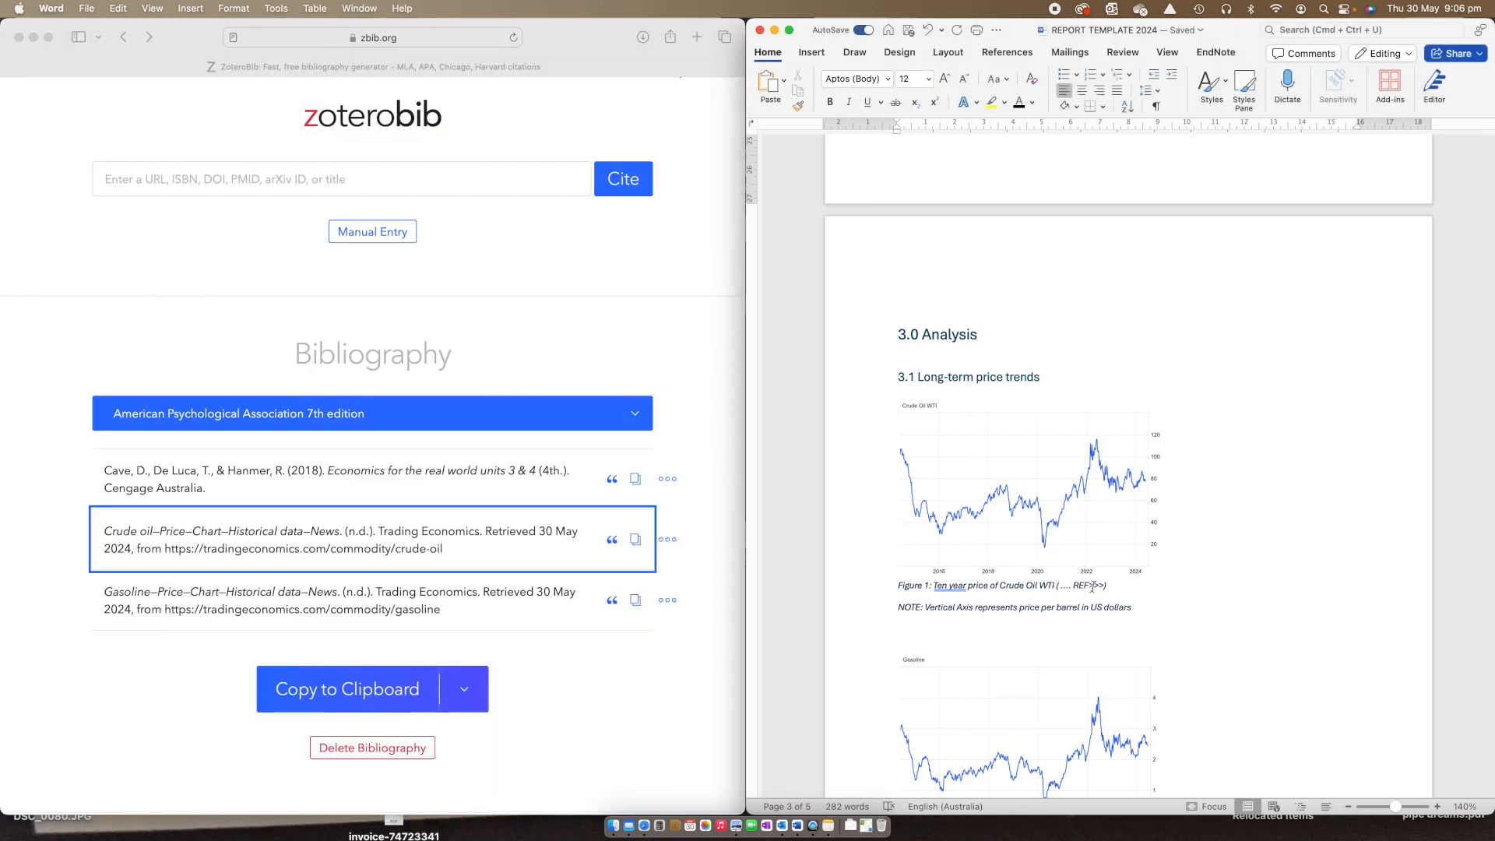
drag(1102, 586, 1060, 587)
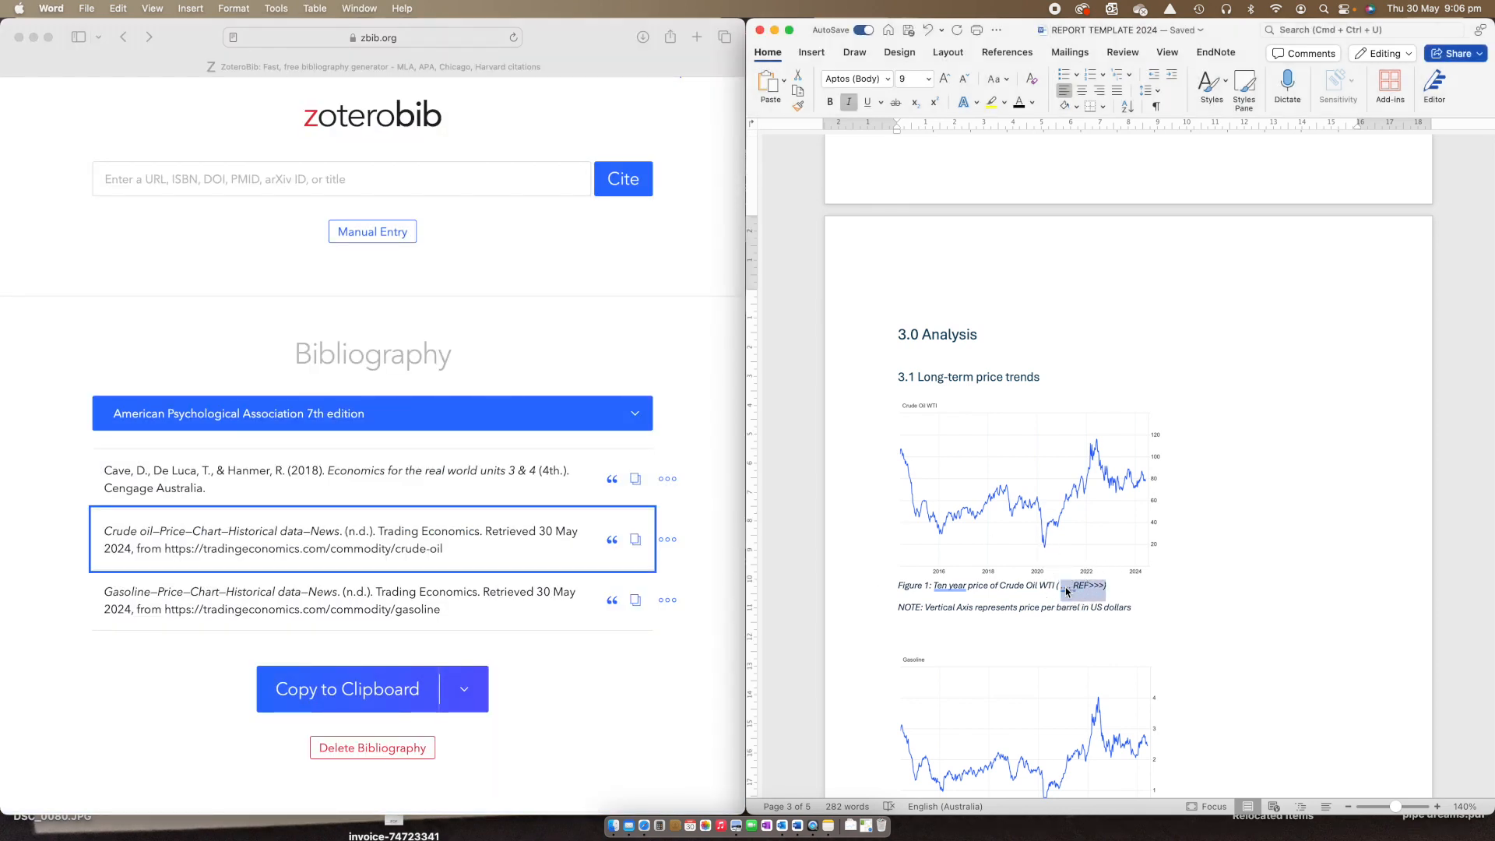
click(785, 83)
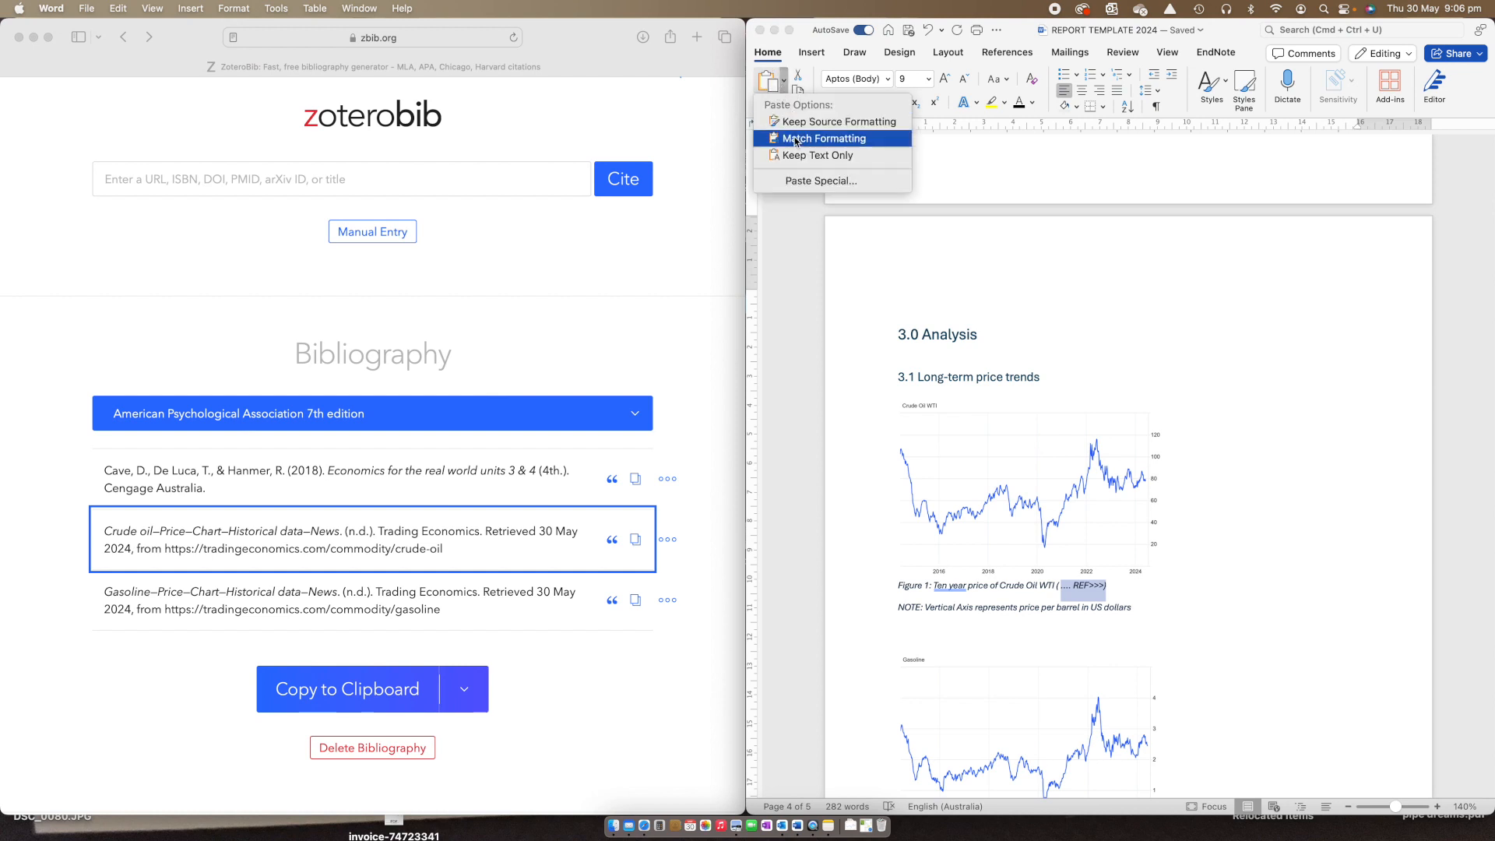
click(807, 139)
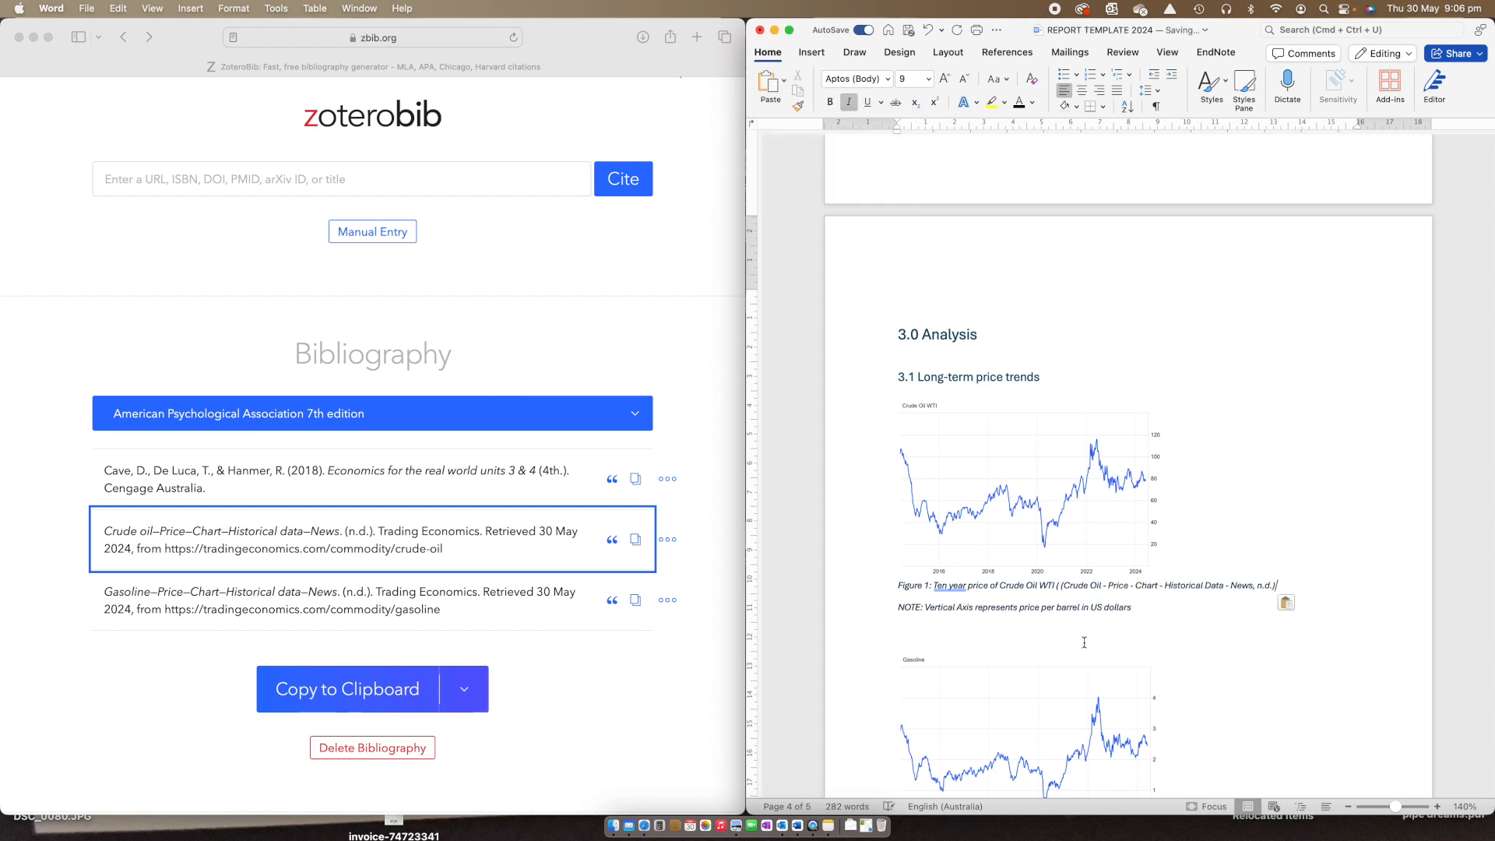
key(BackSpace)
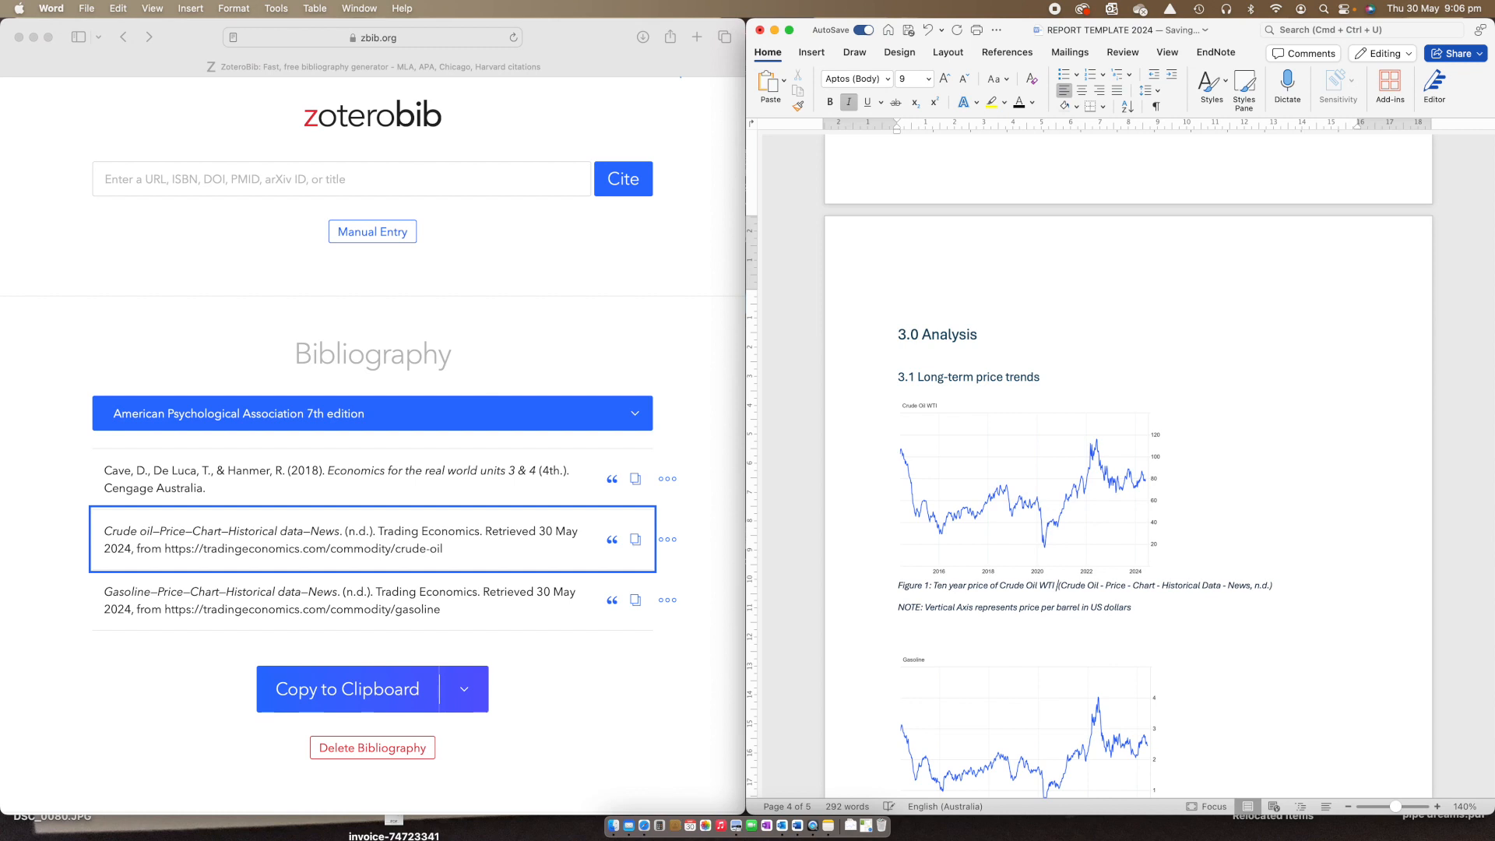
Copy the gasoline in-text citation from ZoteroBib and paste it with matching formatting over (REF) in the Figure 2 caption.
click(612, 603)
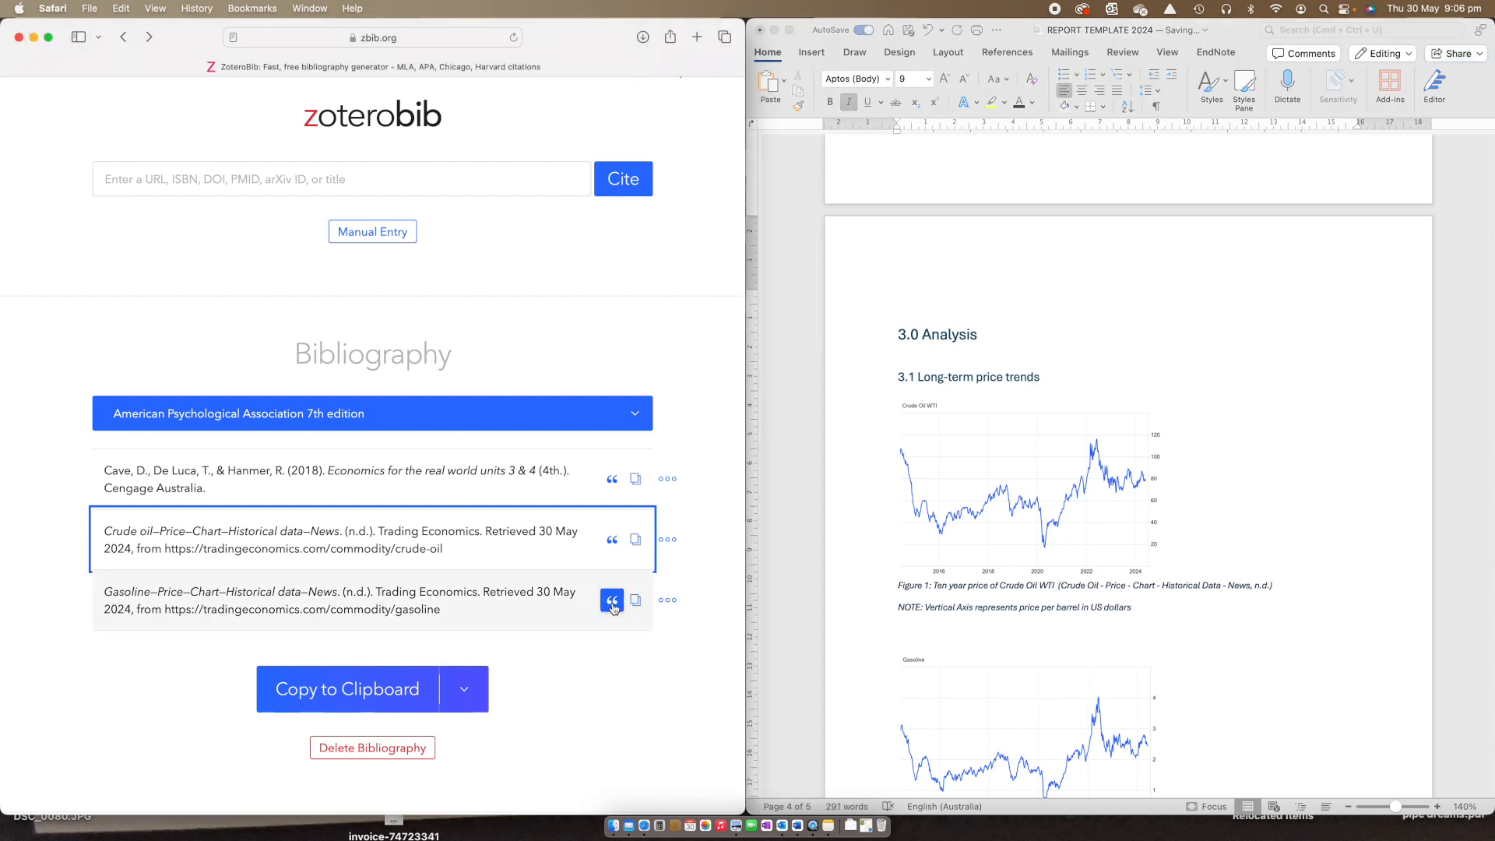
click(491, 552)
scroll(1057, 569, down, 5)
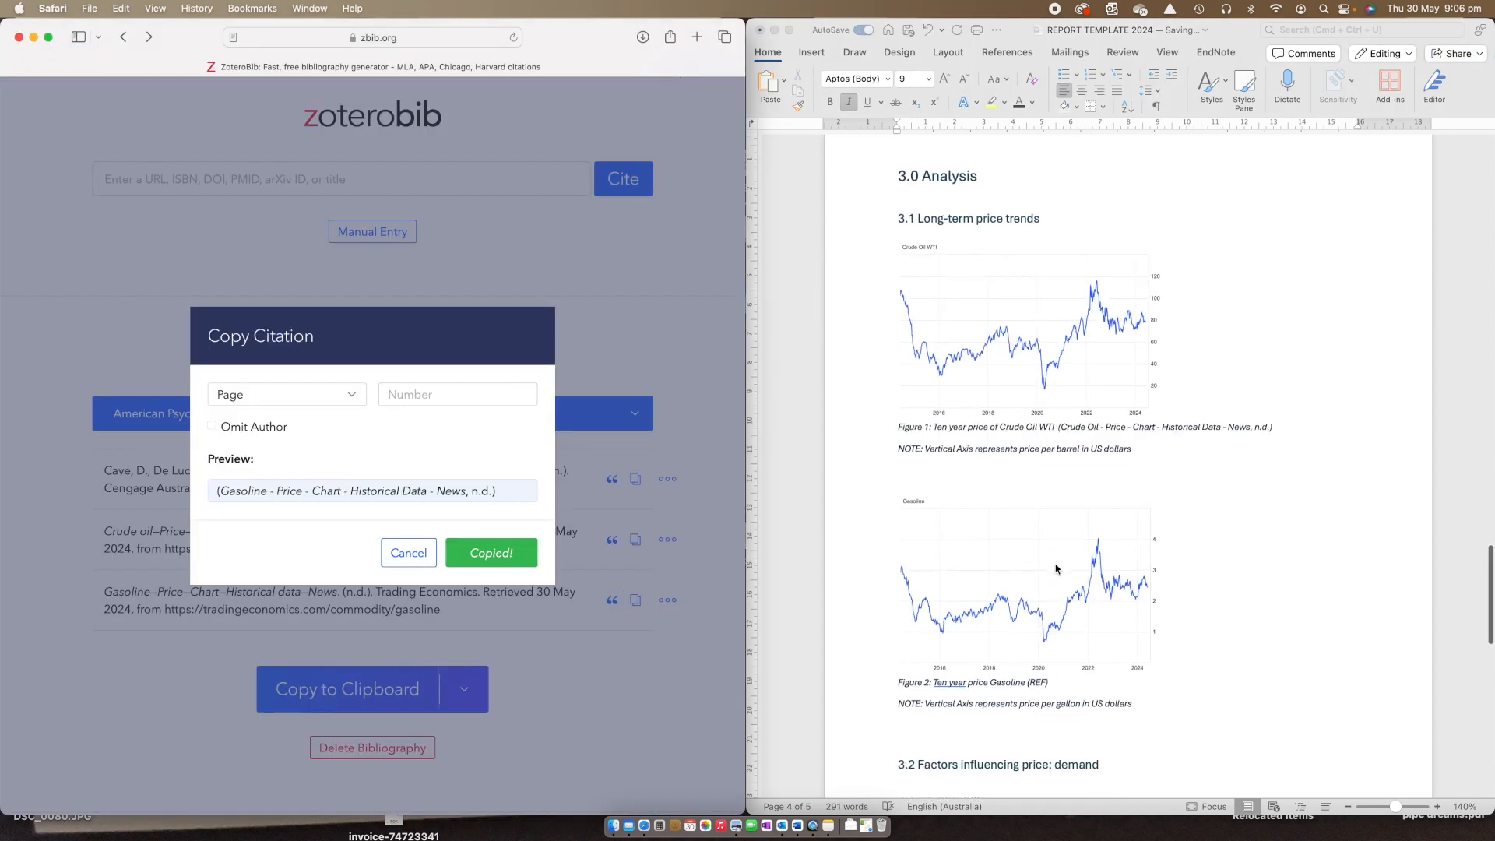
drag(1047, 629, 1028, 627)
click(784, 80)
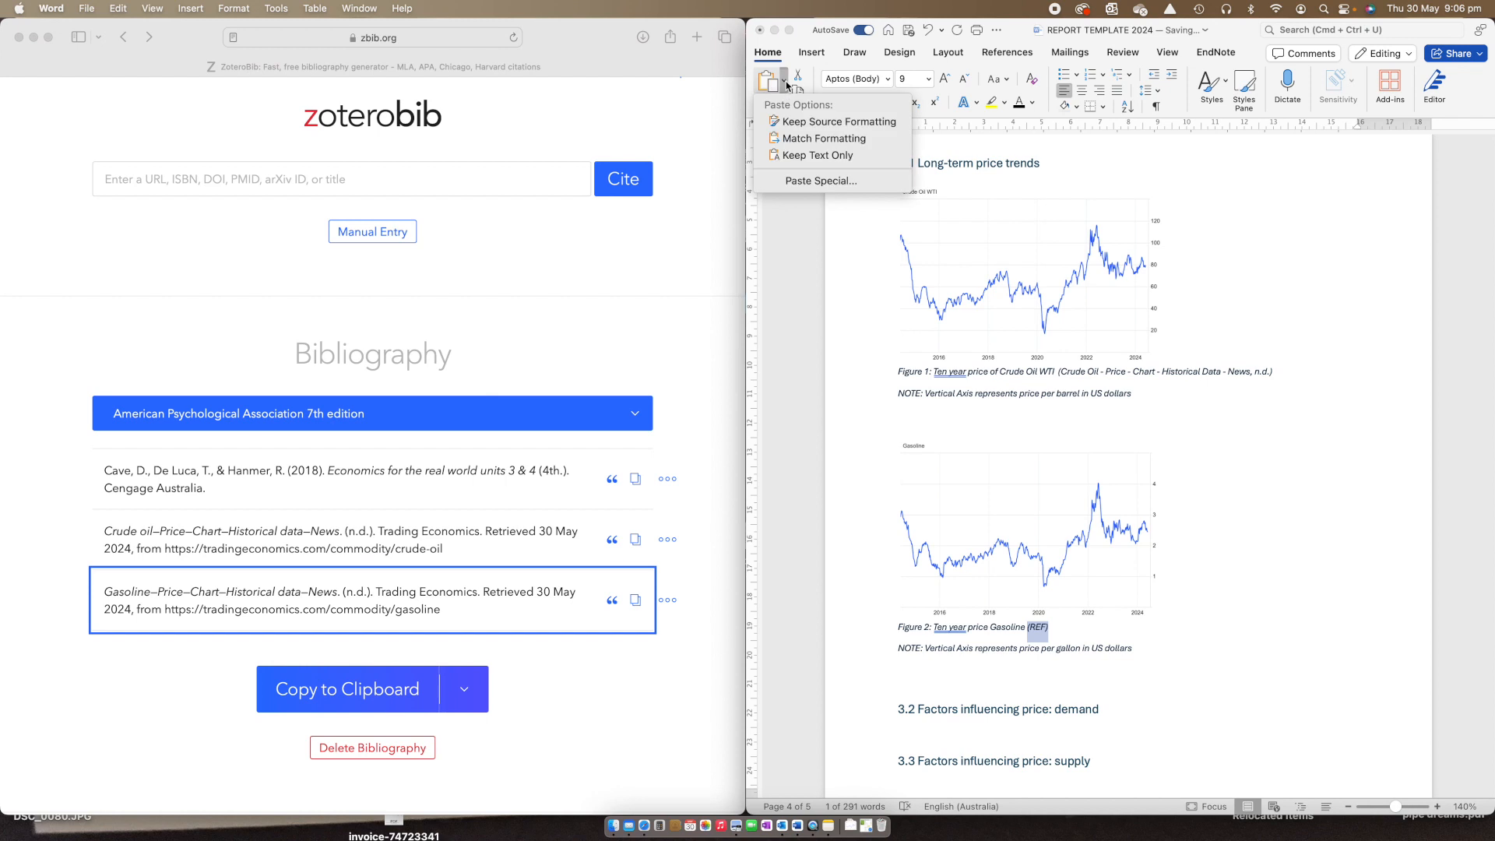
click(806, 140)
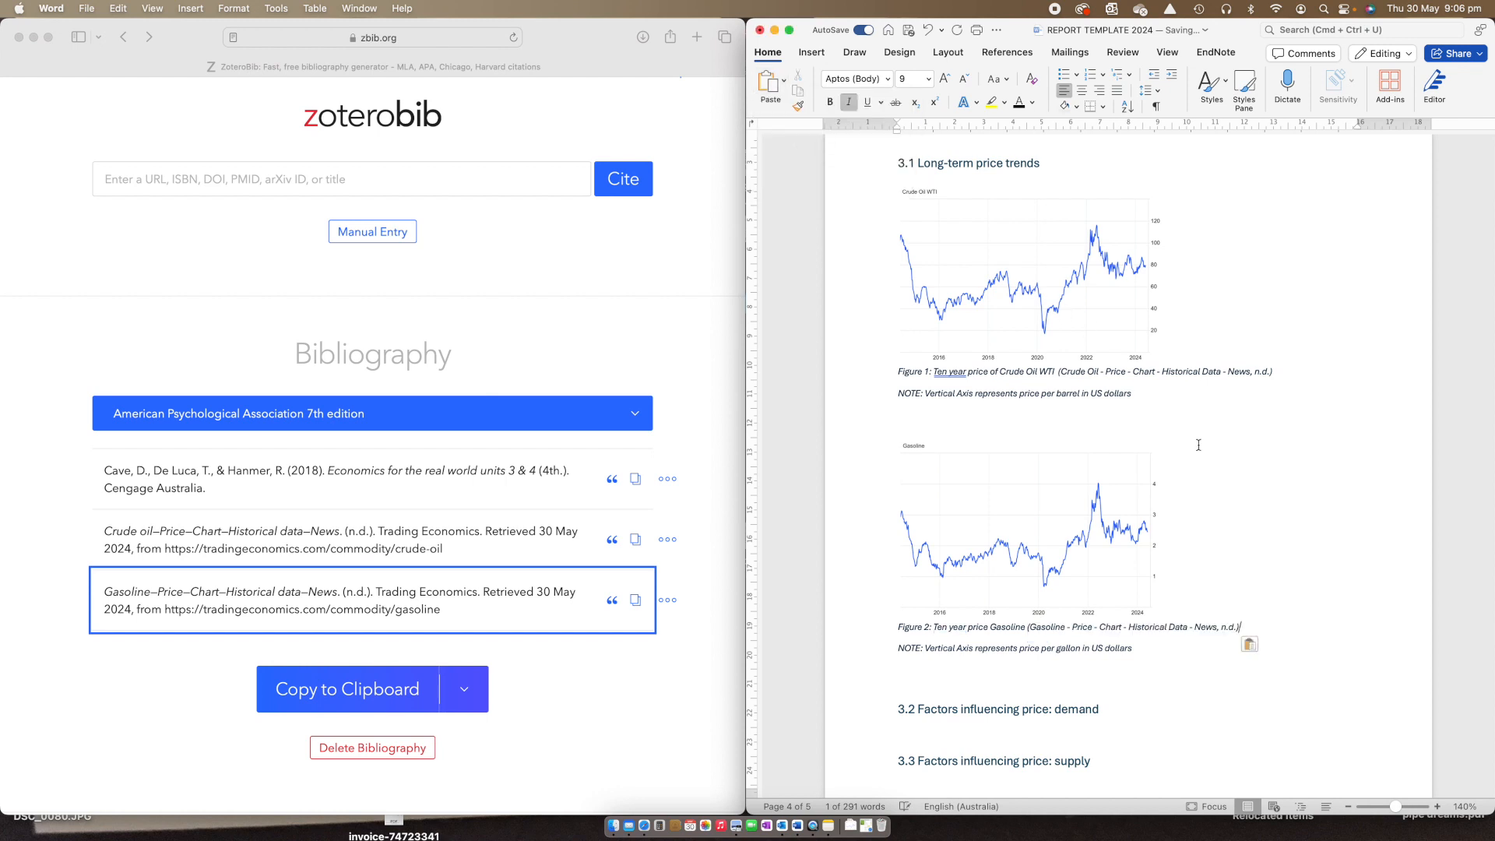
Copy the book's full reference from ZoteroBib and paste it with matching formatting under the heading 5.0 Reference list.
scroll(1277, 562, down, 10)
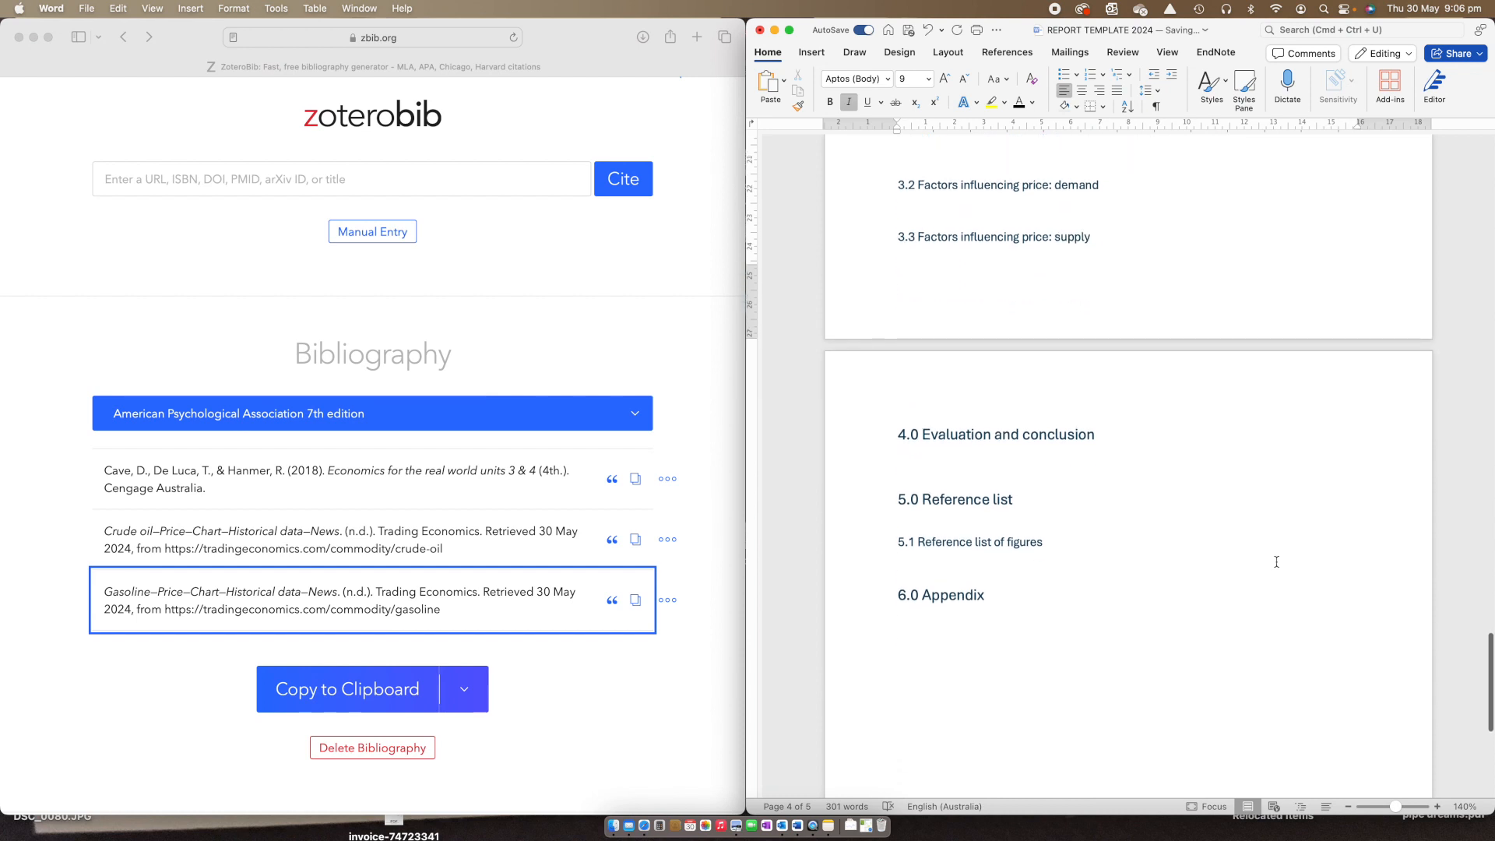
click(636, 482)
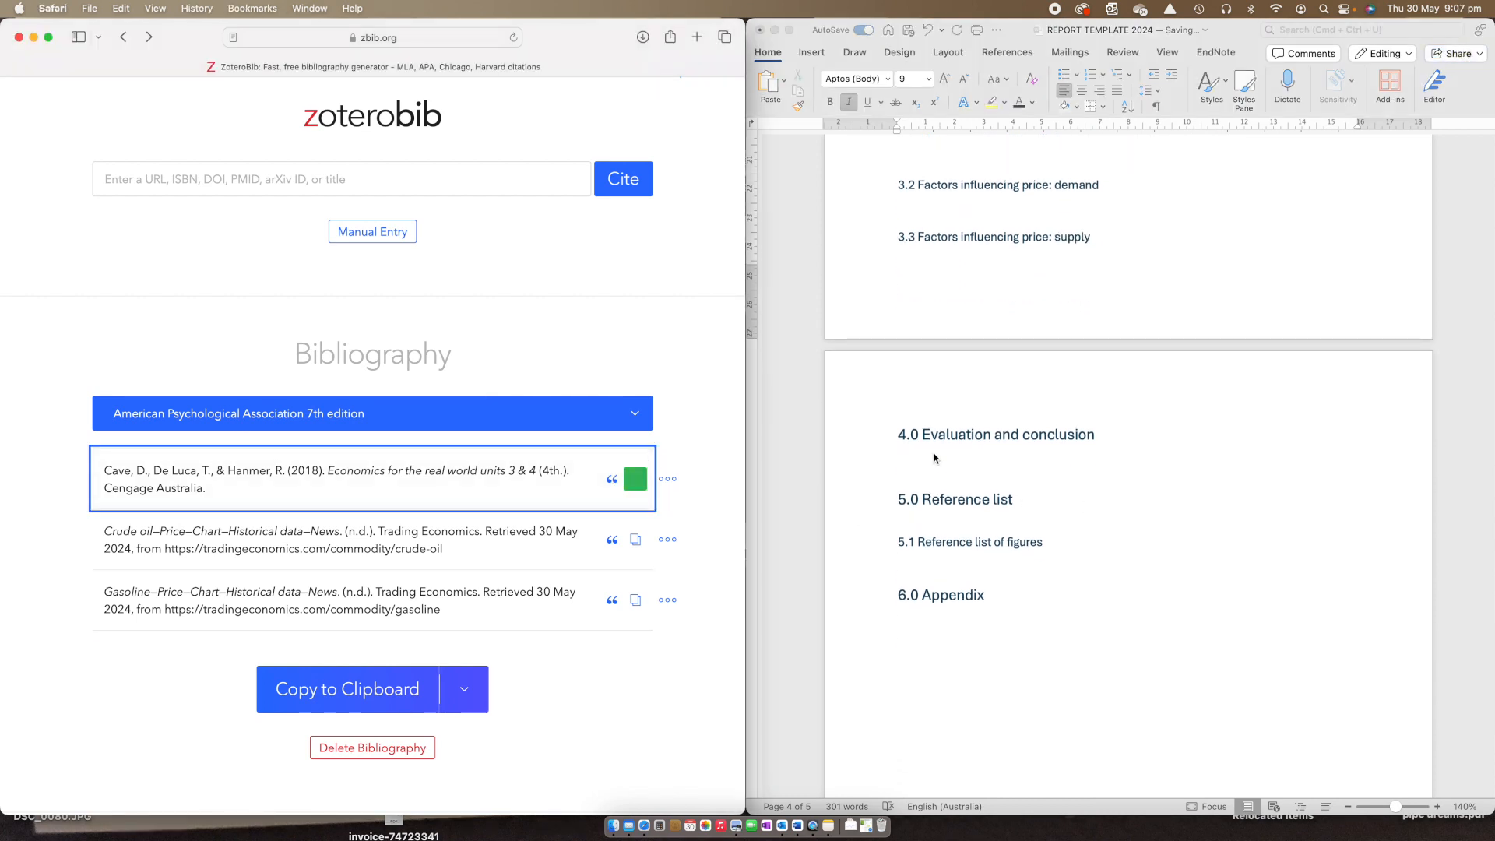
click(925, 519)
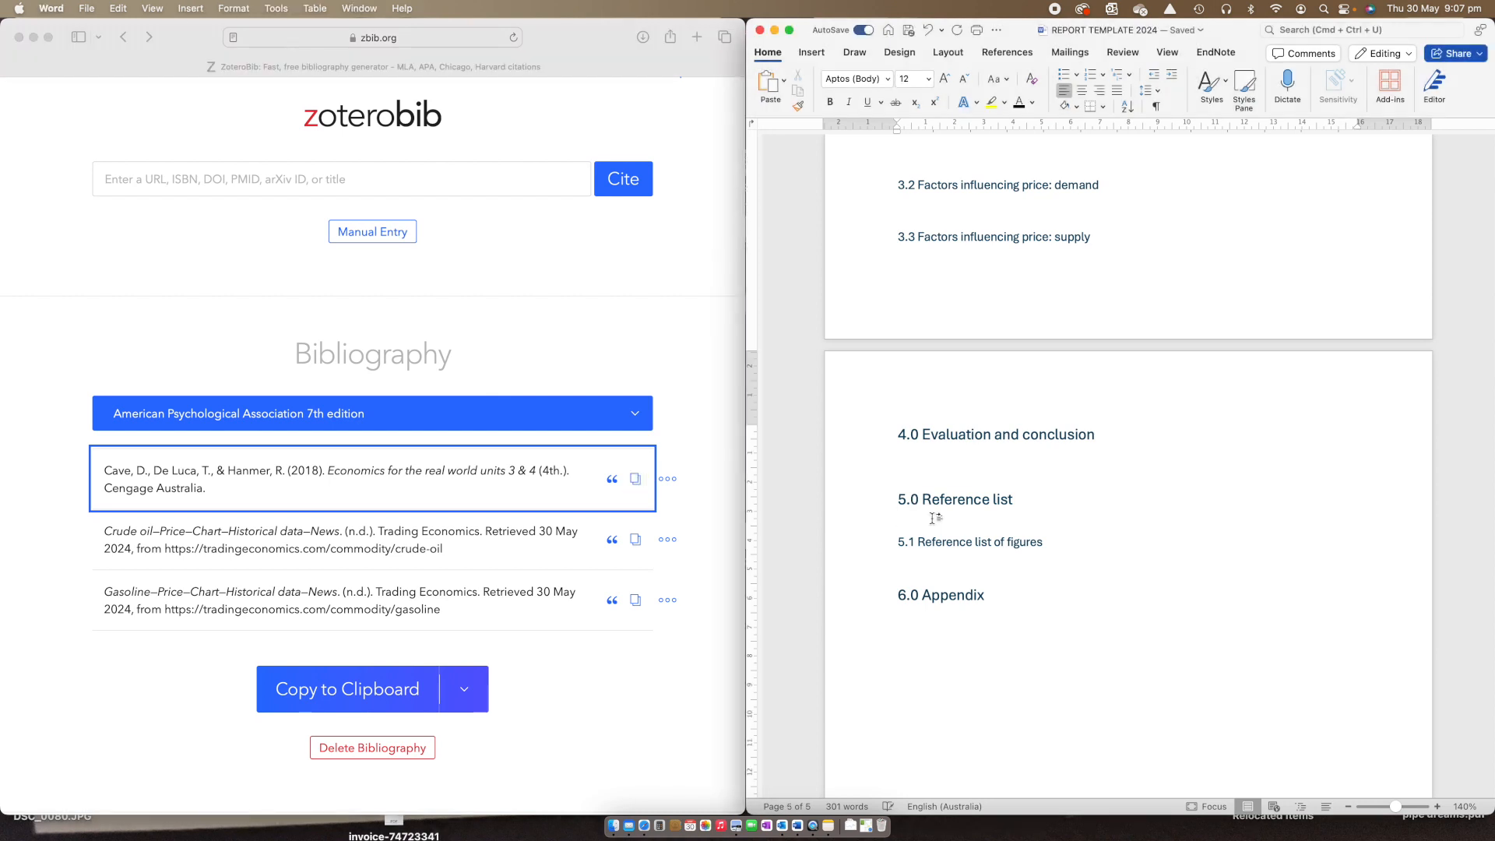
key(super+v)
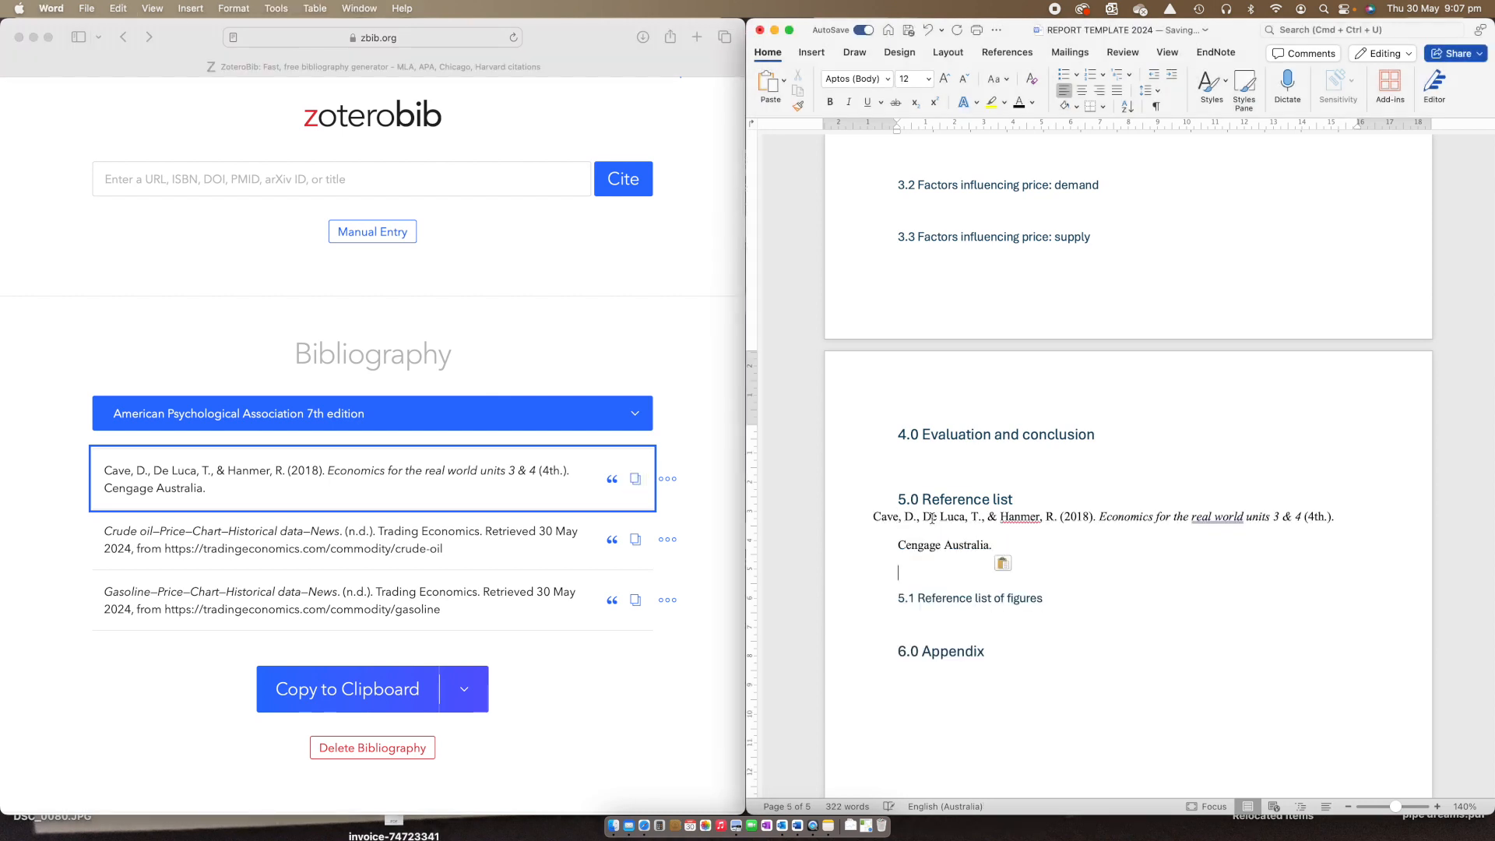
key(super+z)
click(784, 81)
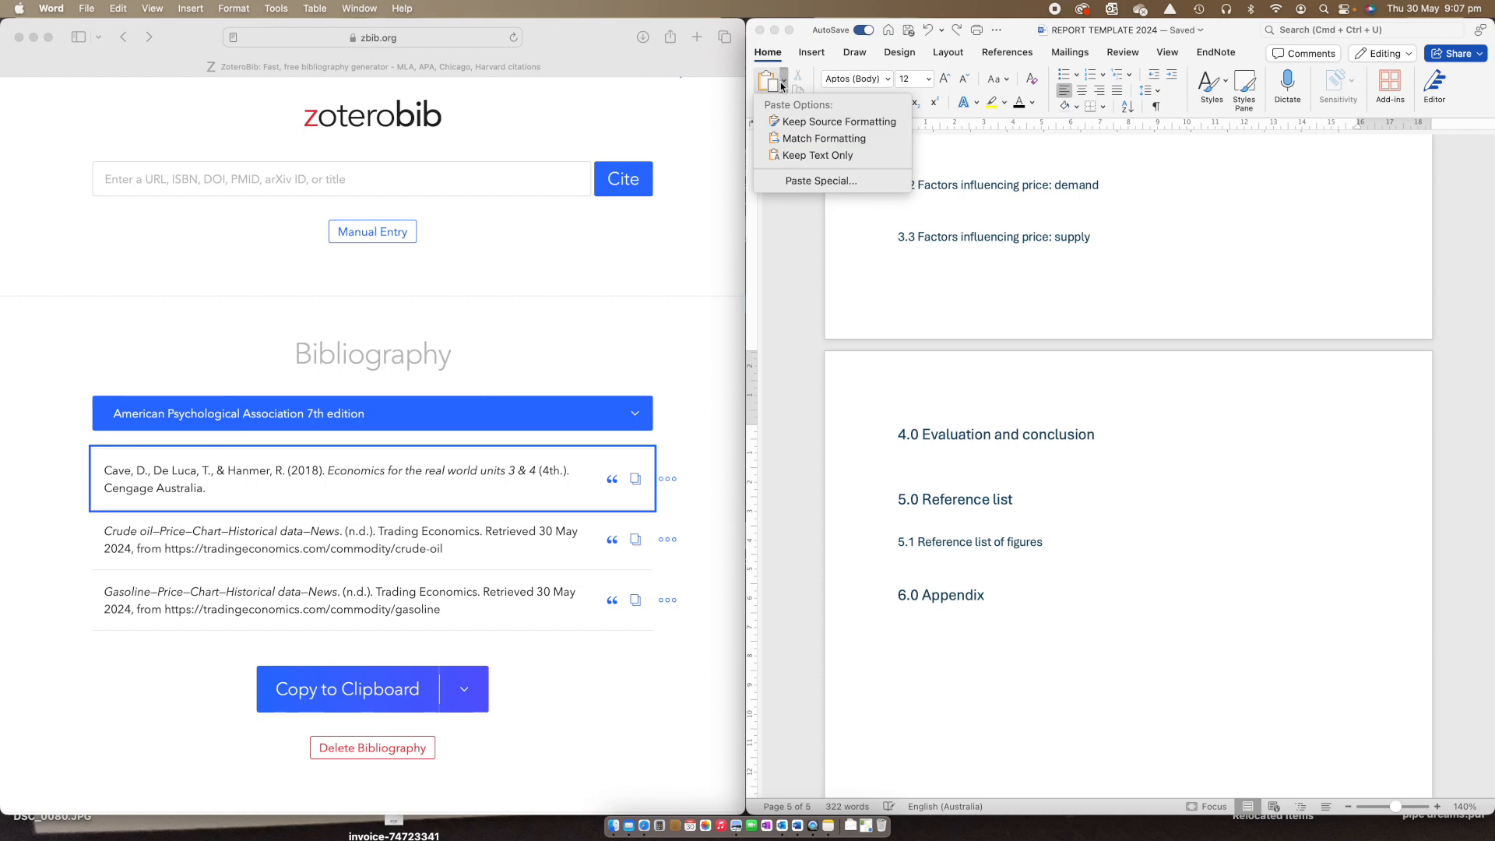
click(795, 140)
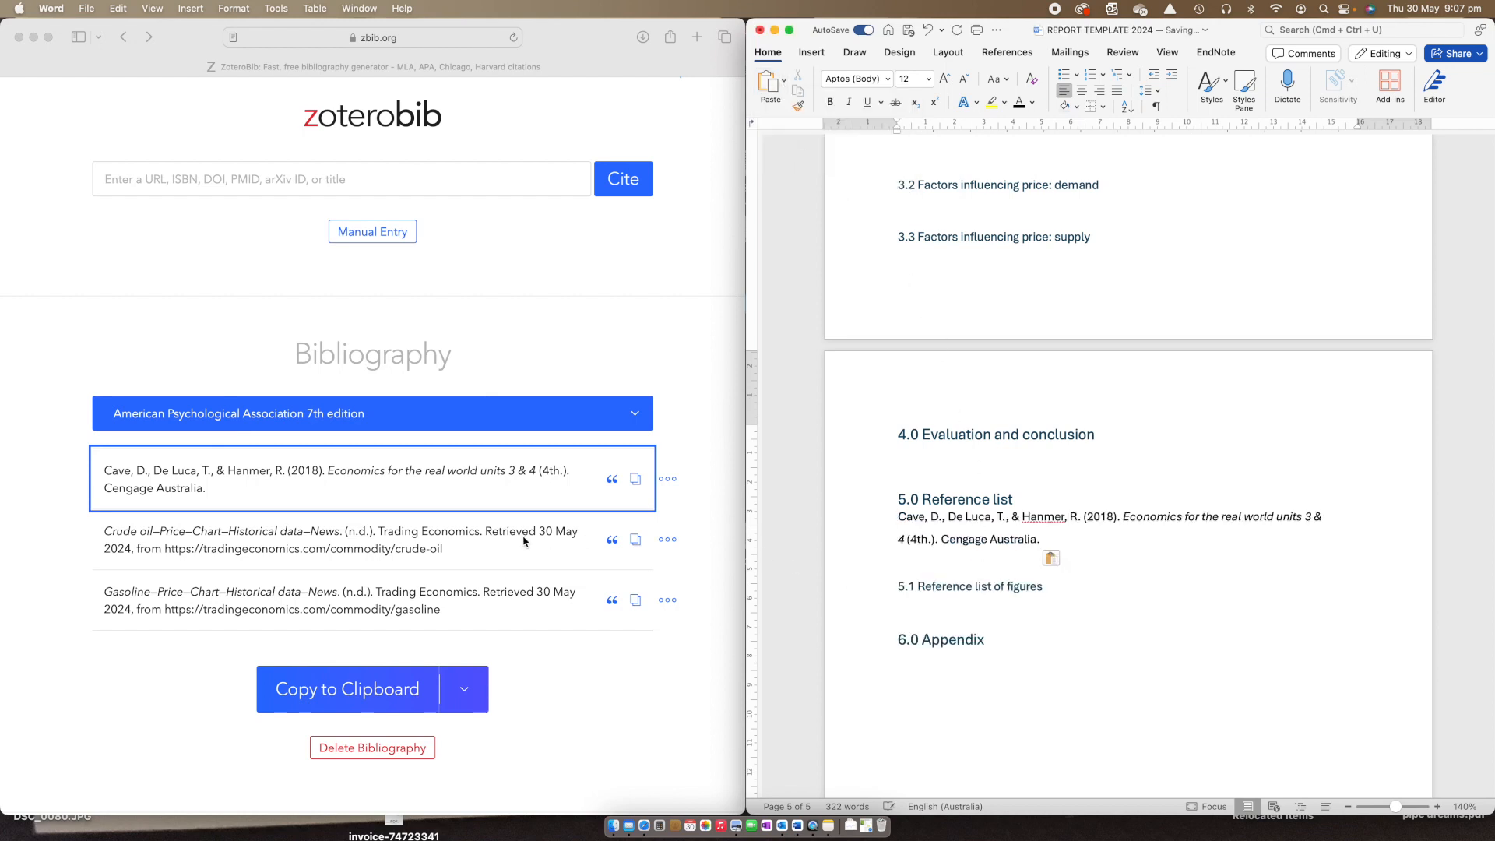
Copy the crude oil reference from ZoteroBib and paste it with matching formatting on a new line under 5.1 Reference list of figures.
click(635, 545)
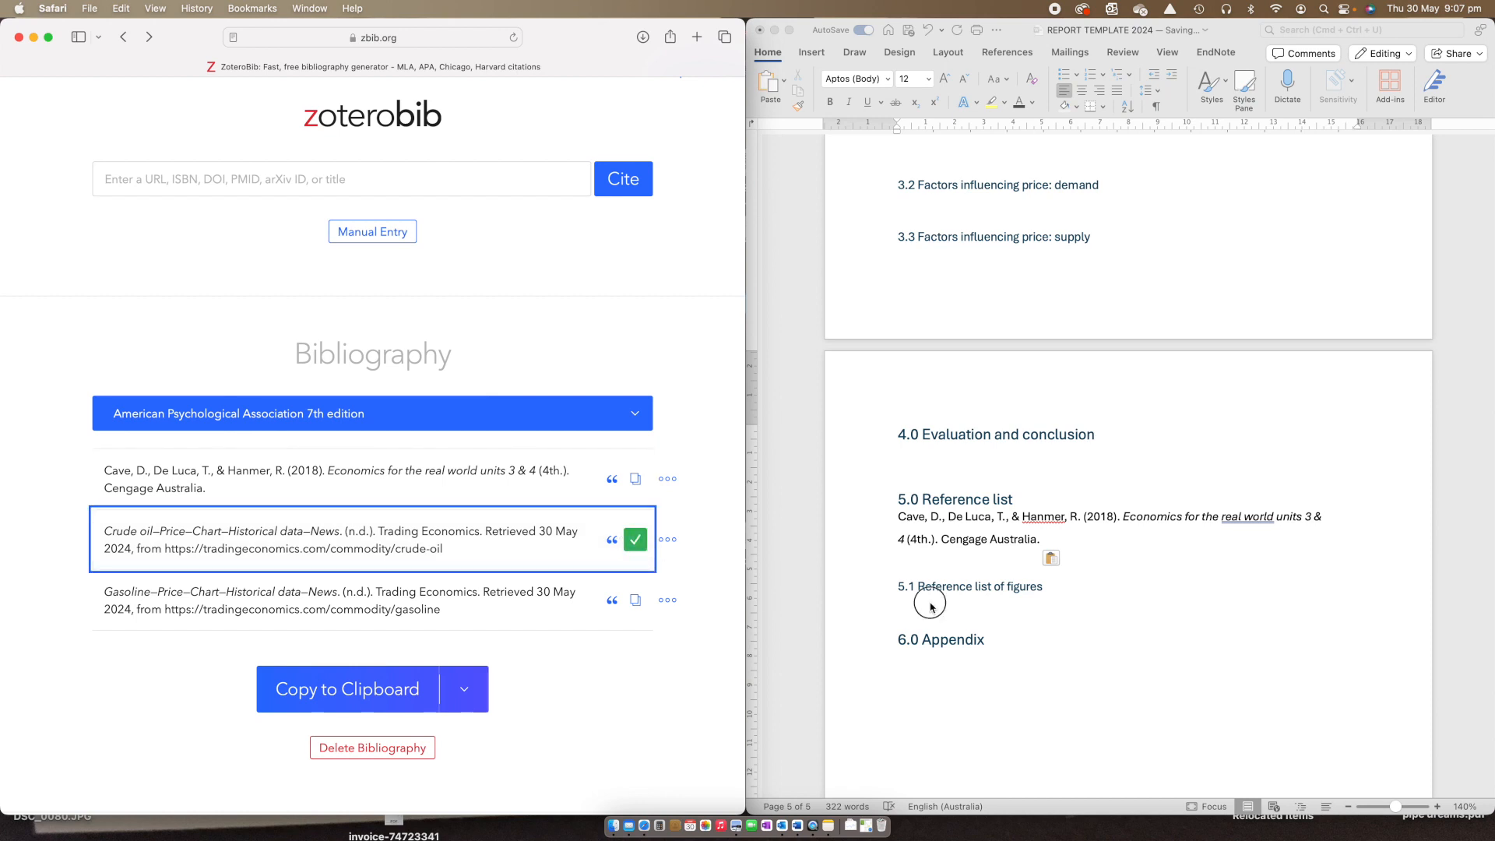
click(1069, 591)
key(Return)
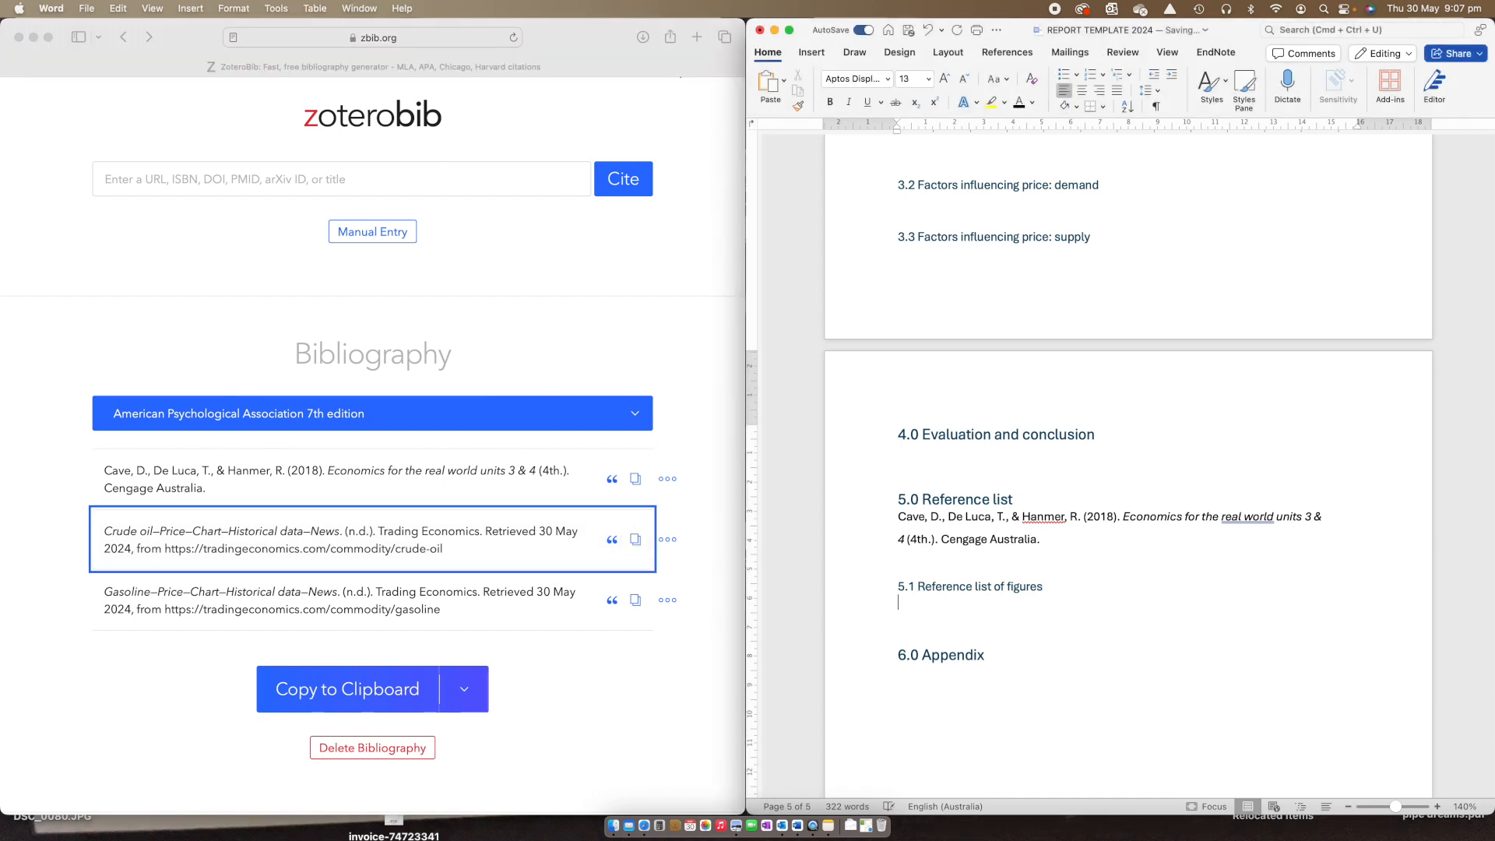
click(783, 79)
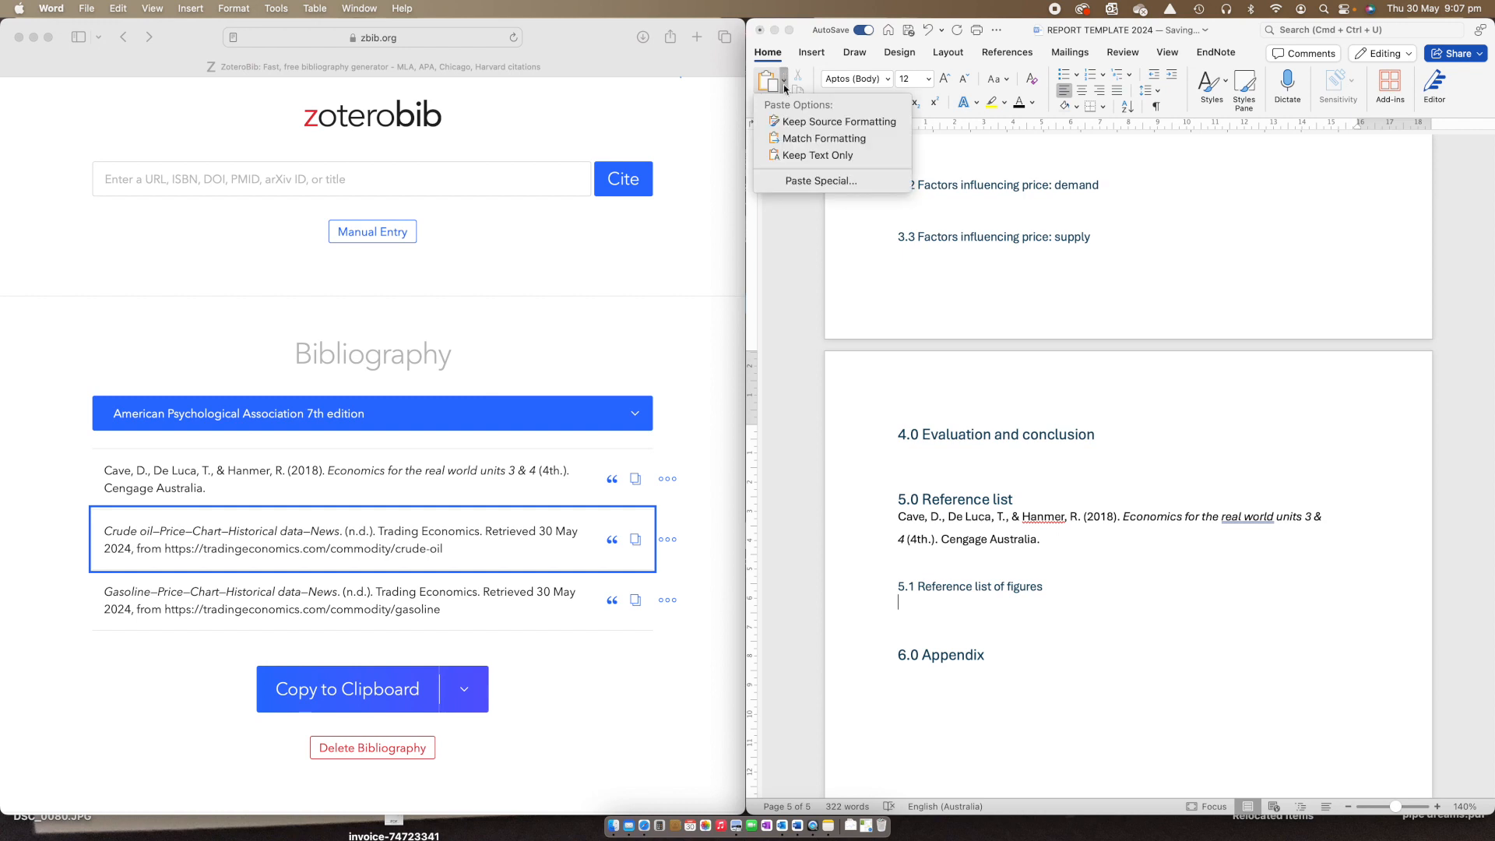
click(814, 137)
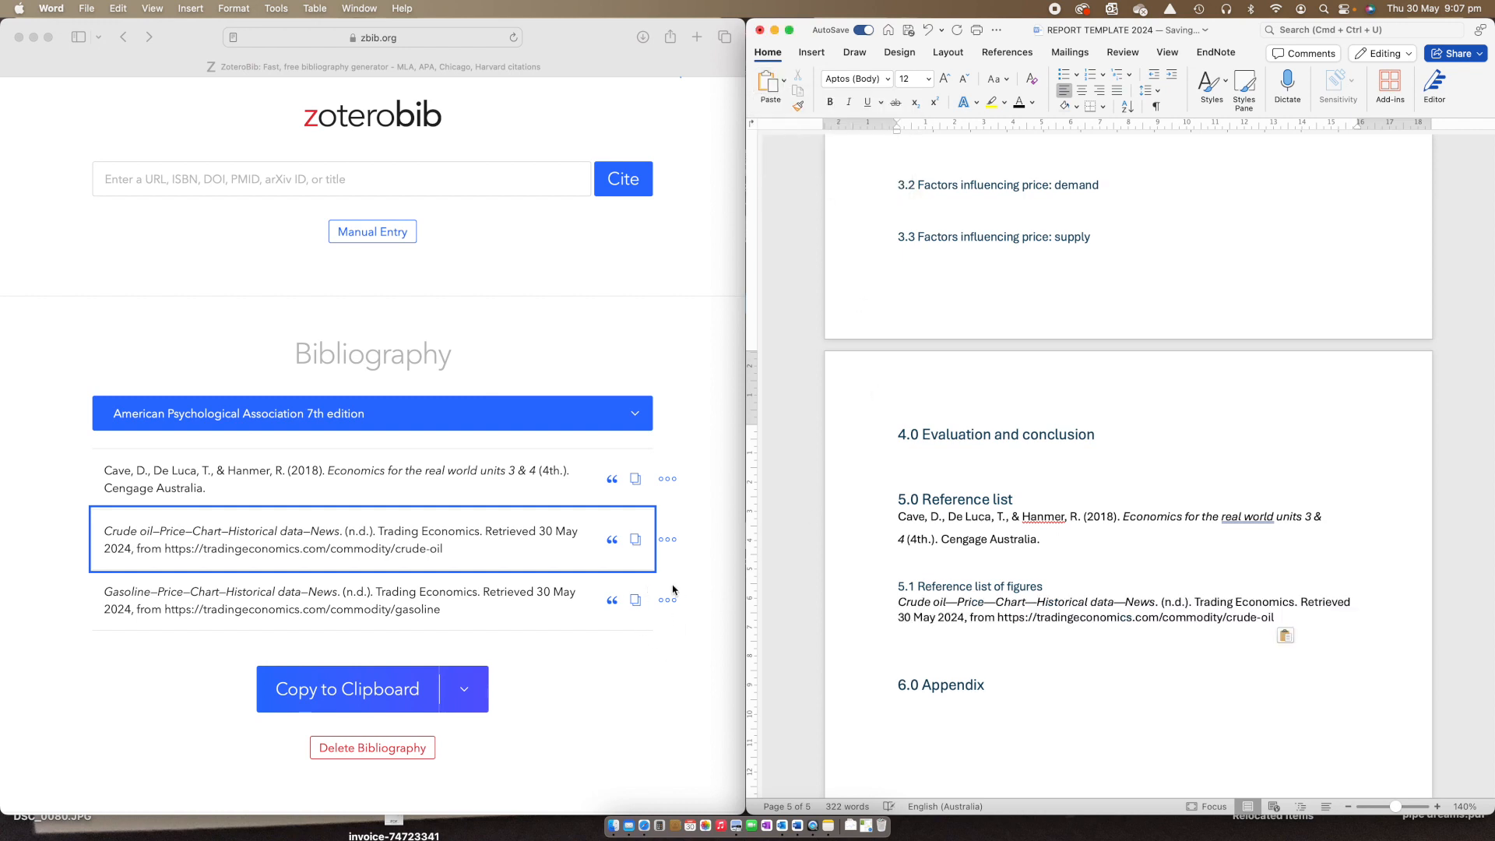
Copy the gasoline reference from ZoteroBib and paste it with matching formatting below the crude oil entry under 5.1 Reference list of figures.
click(637, 602)
click(636, 602)
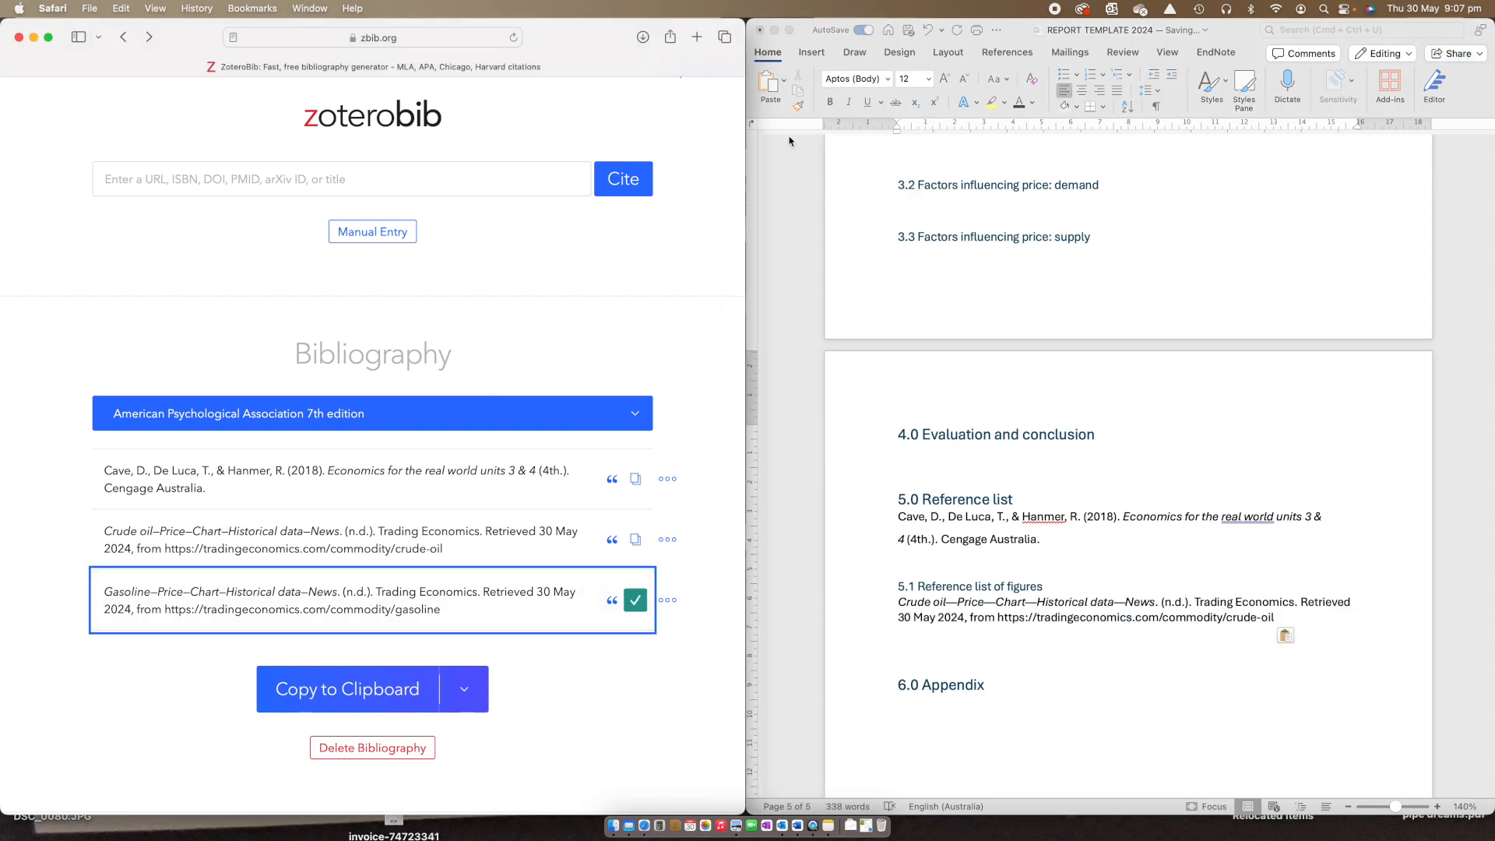
click(776, 86)
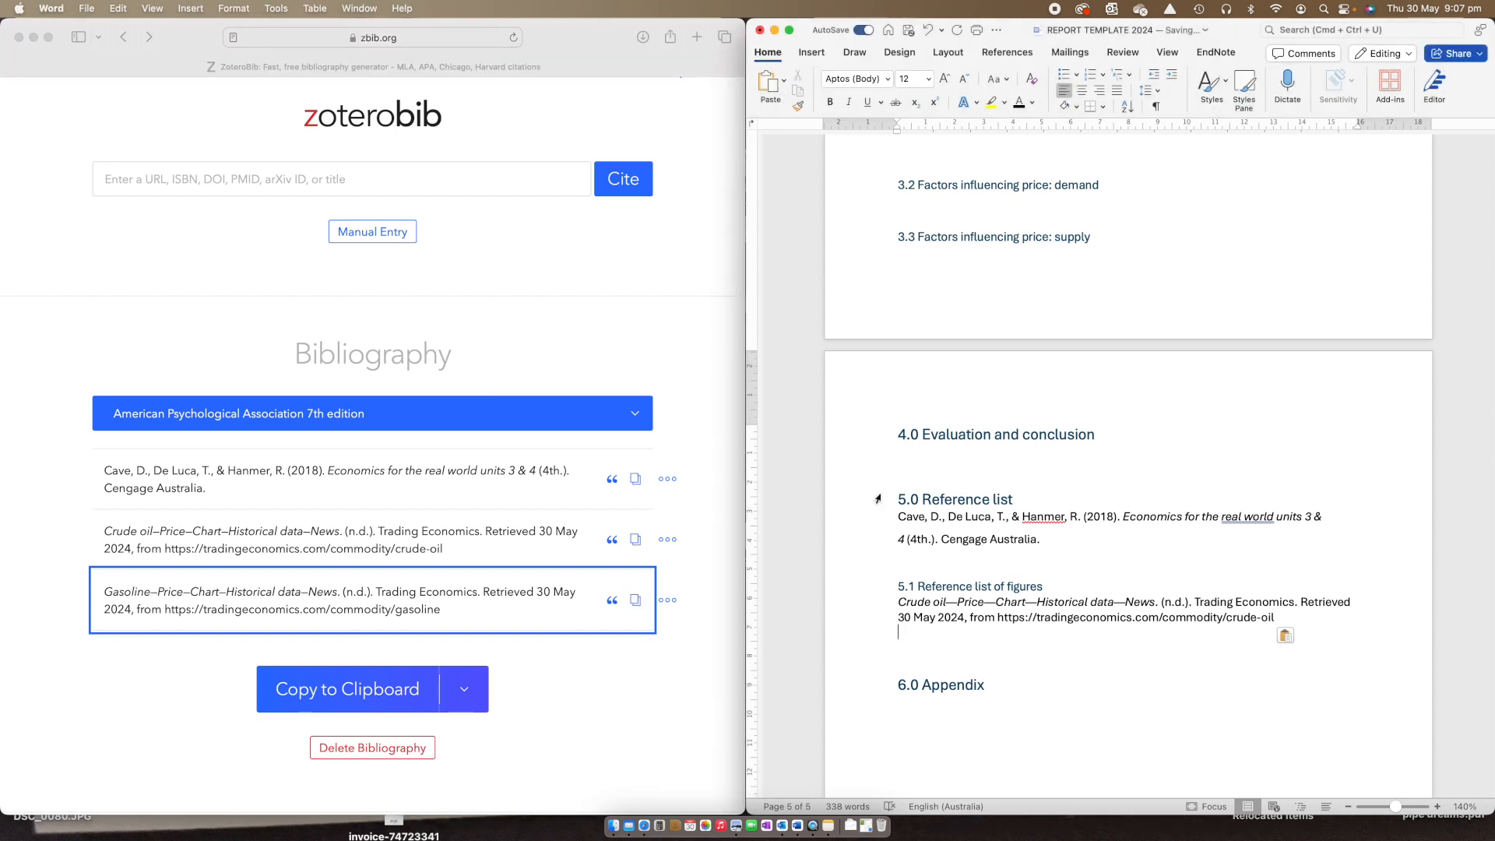
click(783, 78)
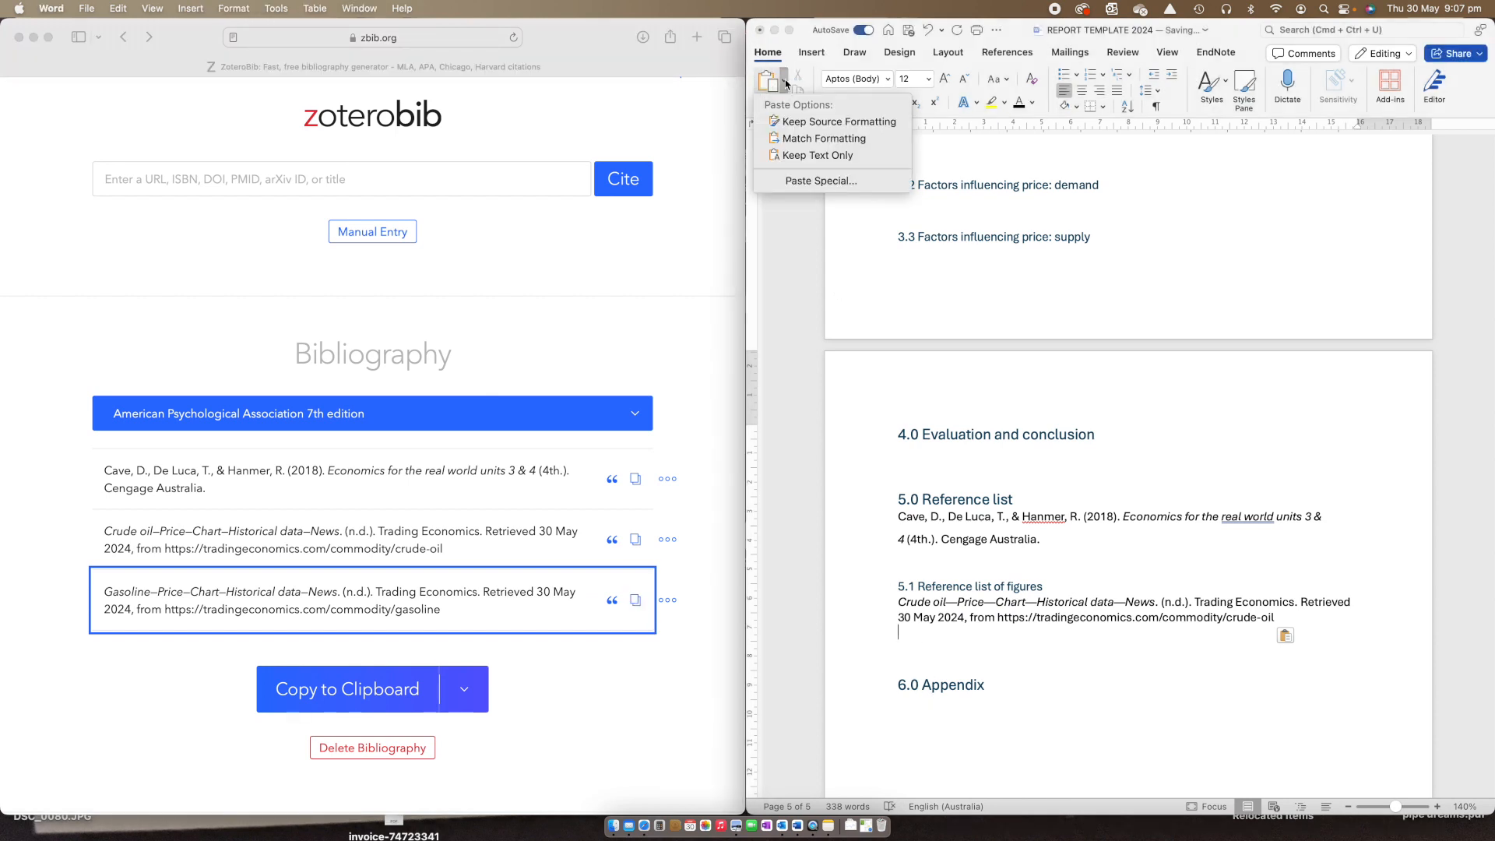
click(807, 137)
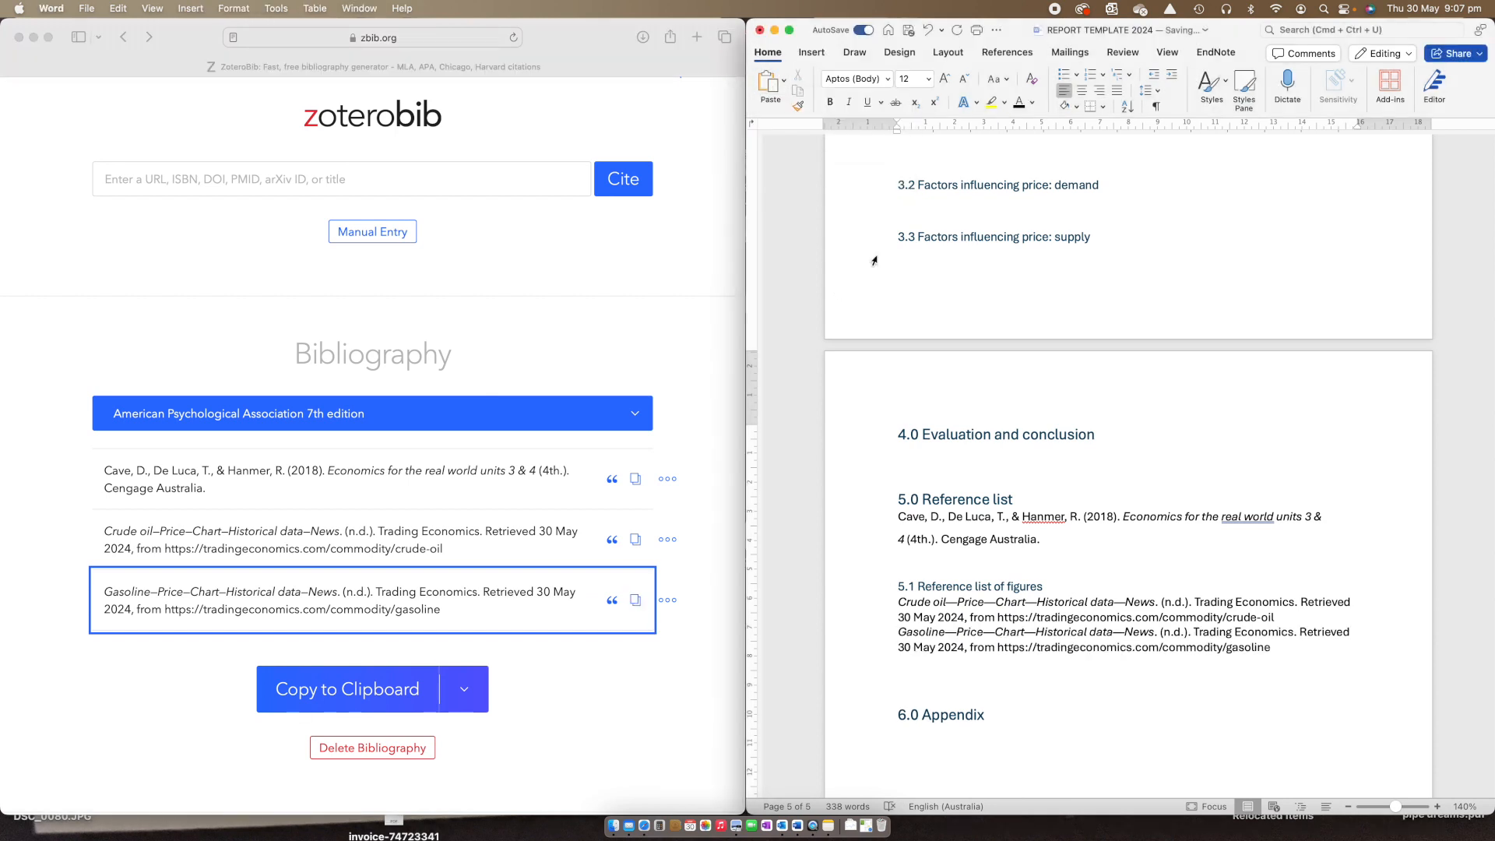
click(897, 634)
key(Return)
key(super+z)
Set the line spacing of the crude oil and gasoline references to 1.5.
drag(1294, 648, 892, 592)
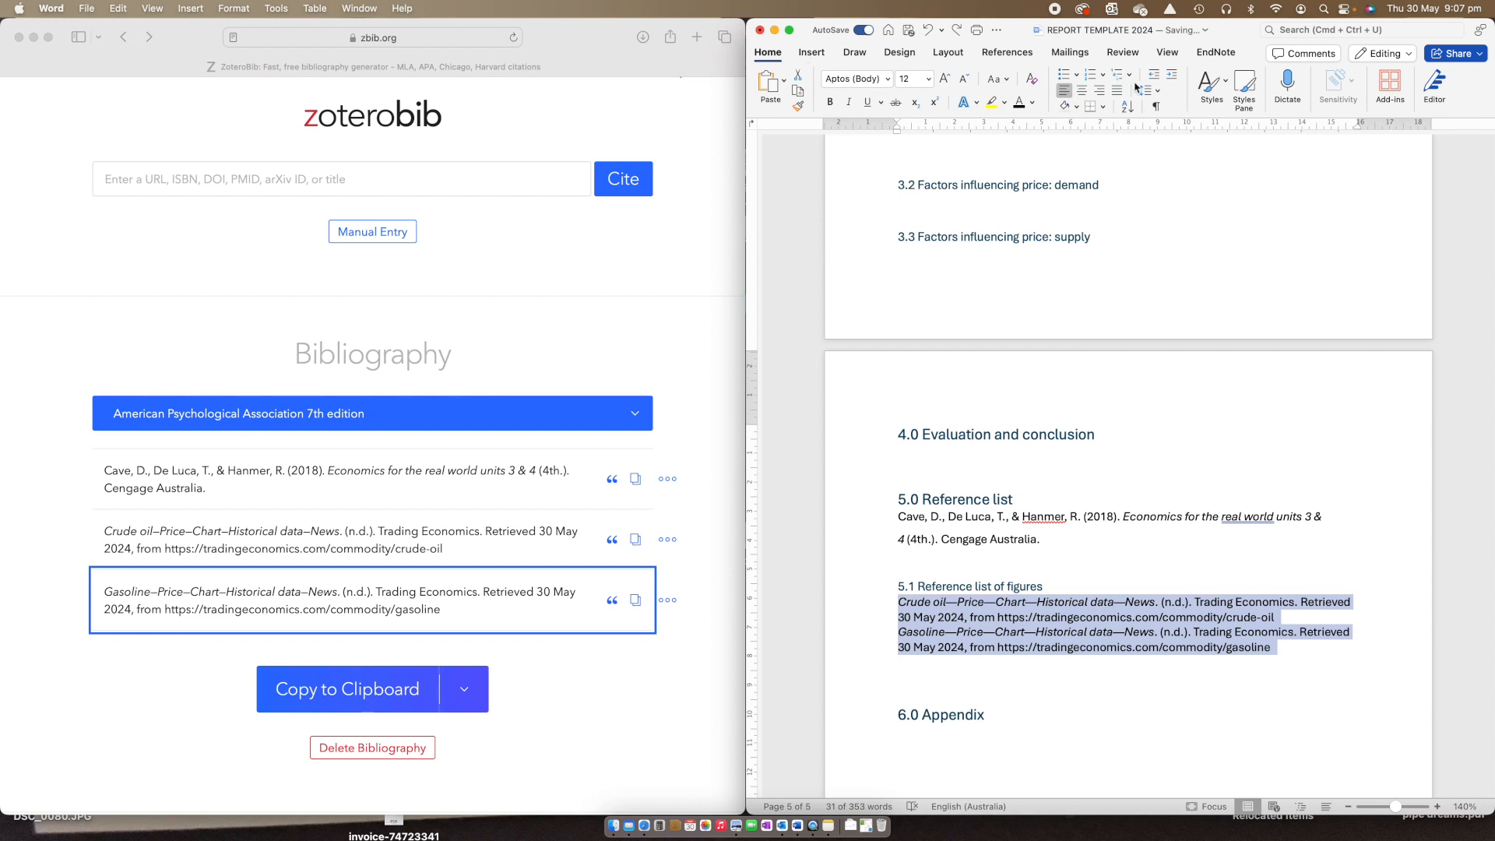
click(1216, 84)
click(1221, 127)
click(1150, 91)
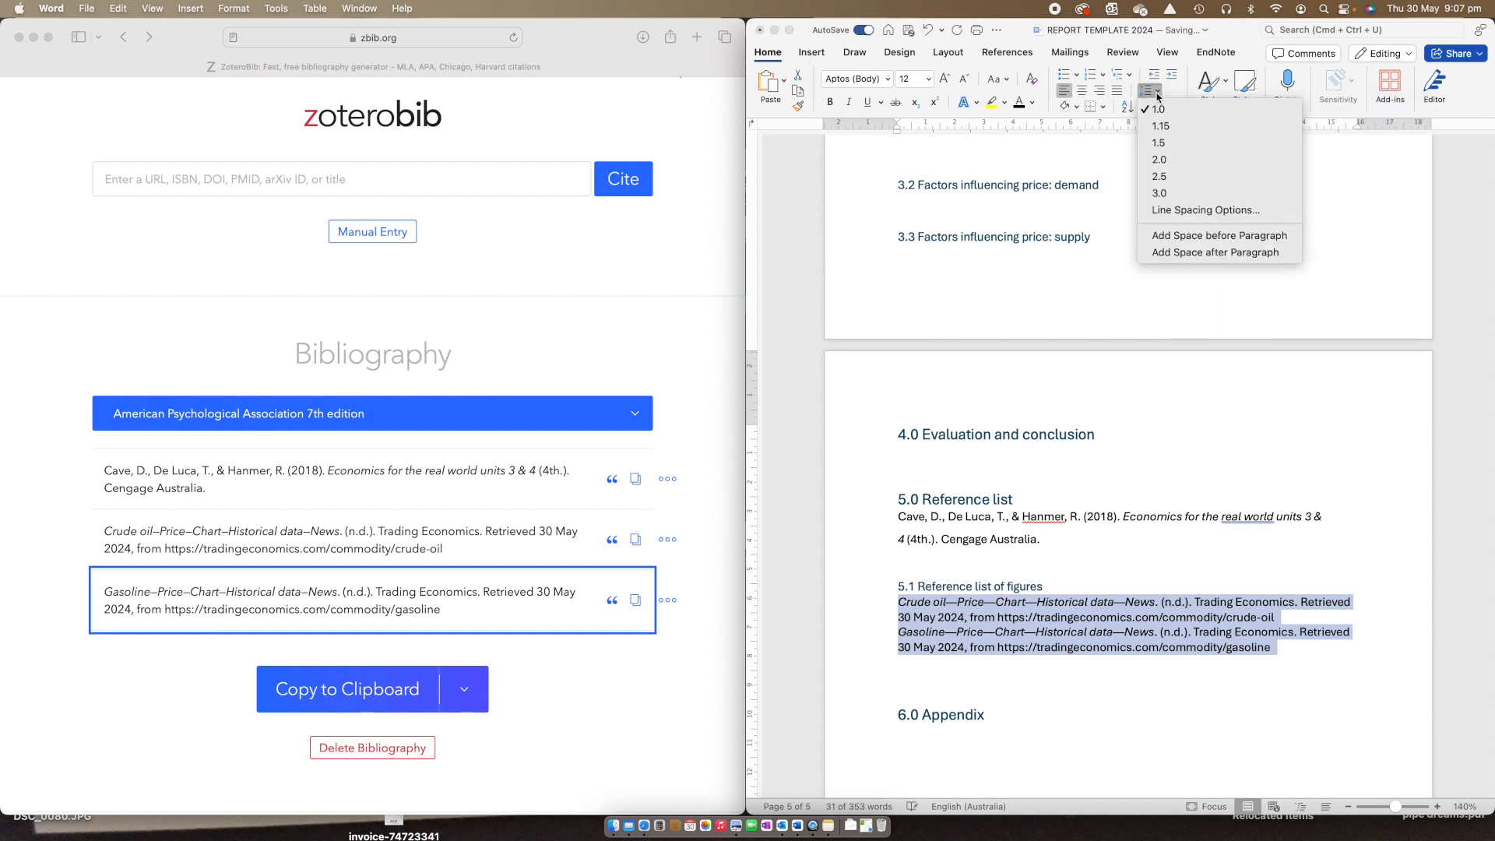
click(1162, 133)
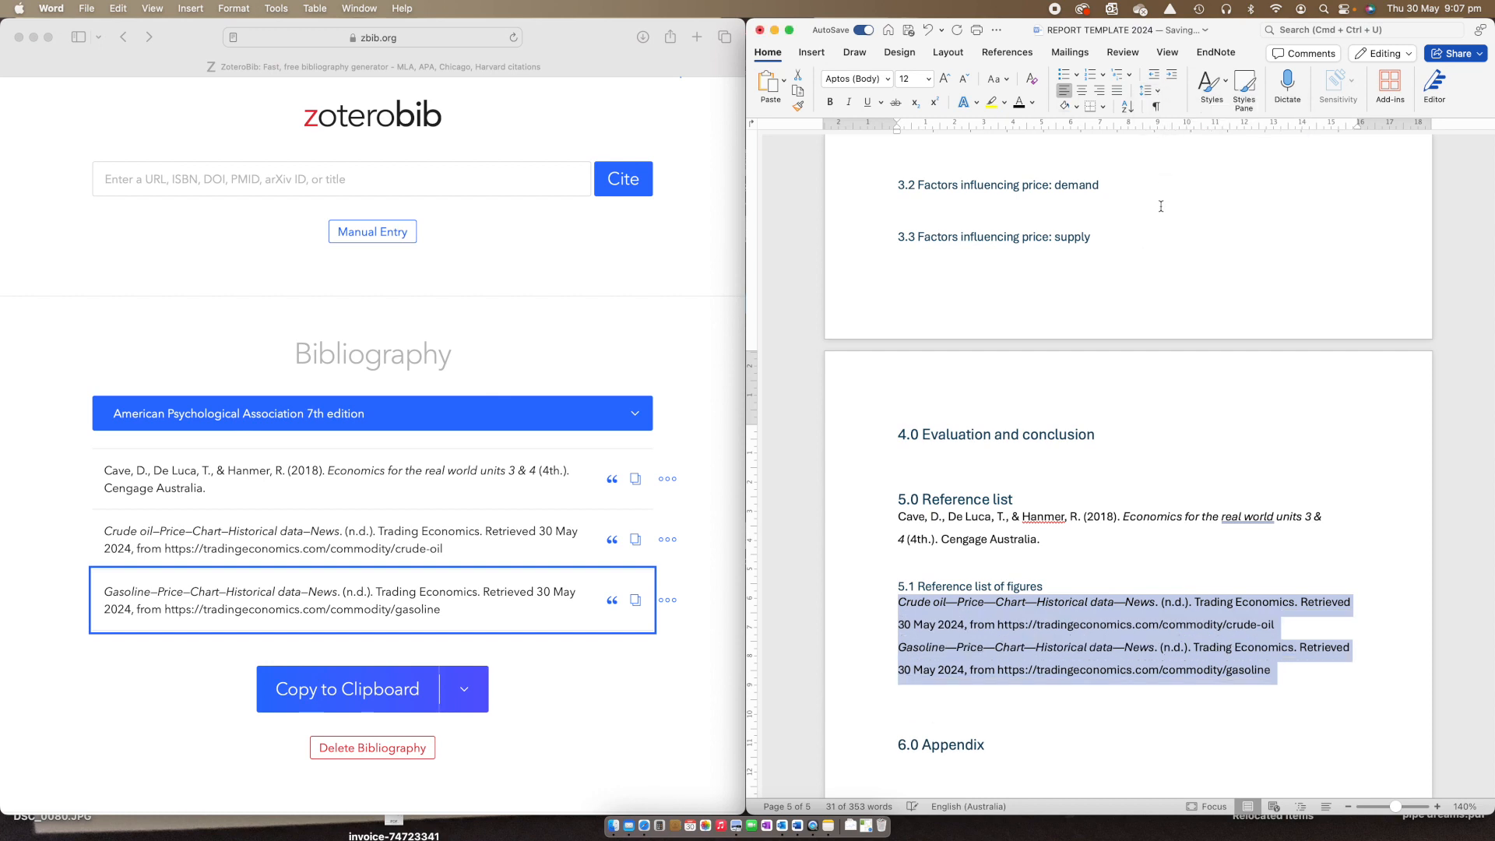
Add blank lines below the 5.1 Reference list of figures heading, between its two references, and after the gasoline reference.
click(1076, 581)
key(Return)
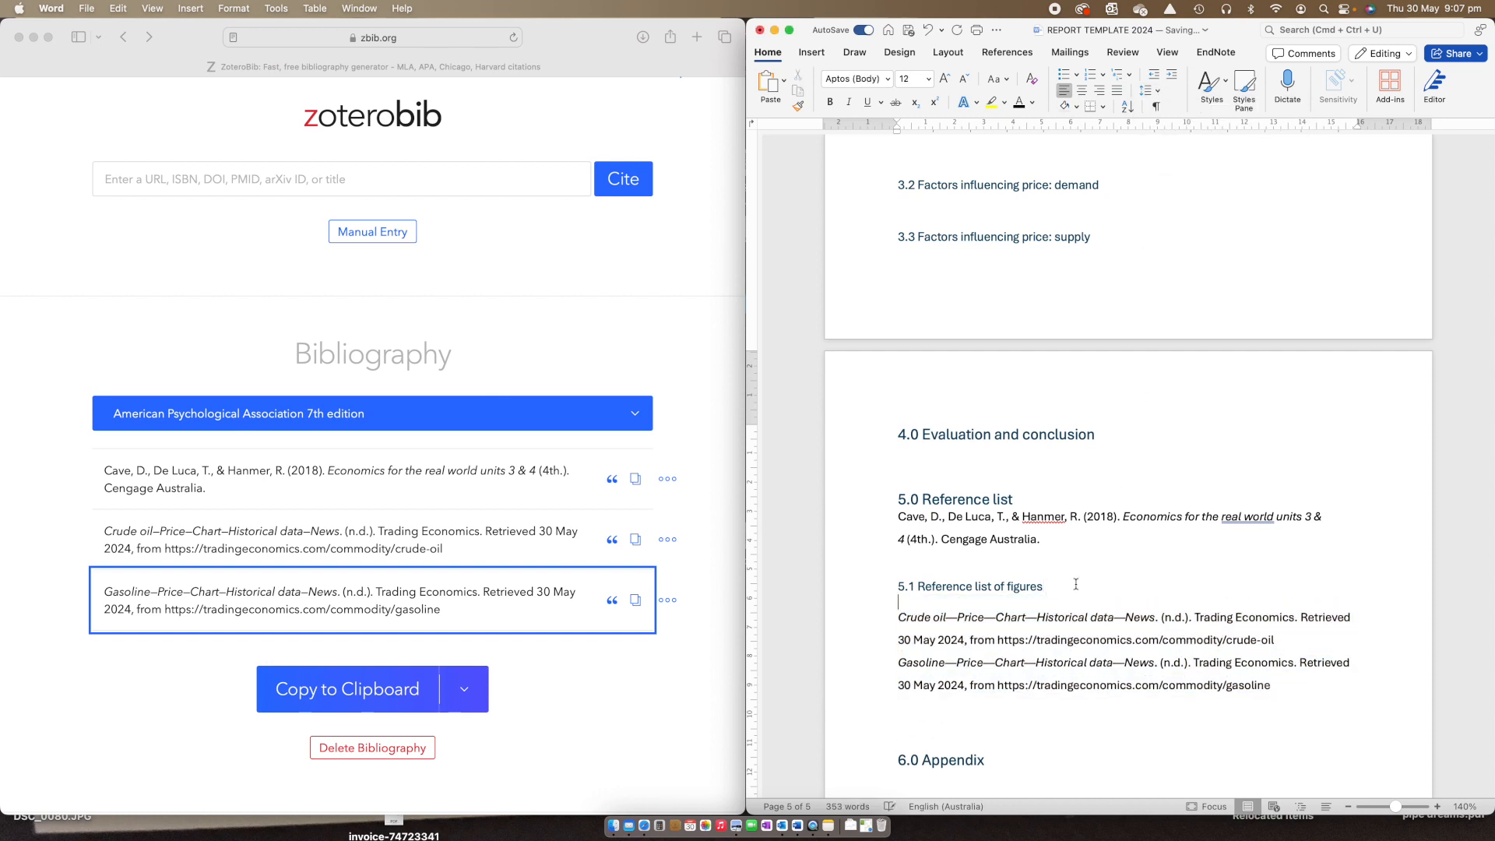
key(Return)
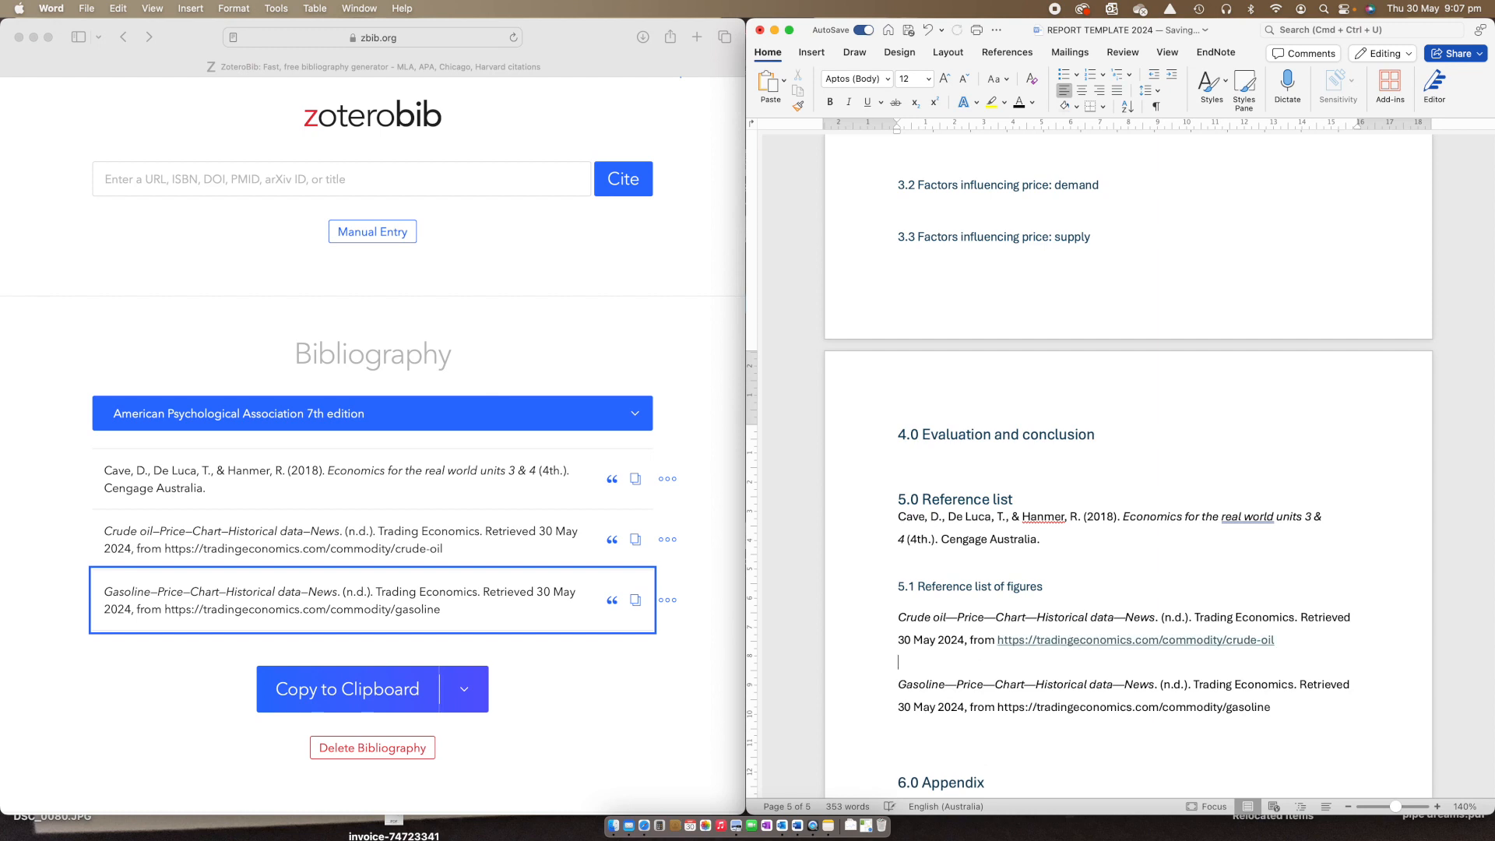
click(1273, 710)
key(Return)
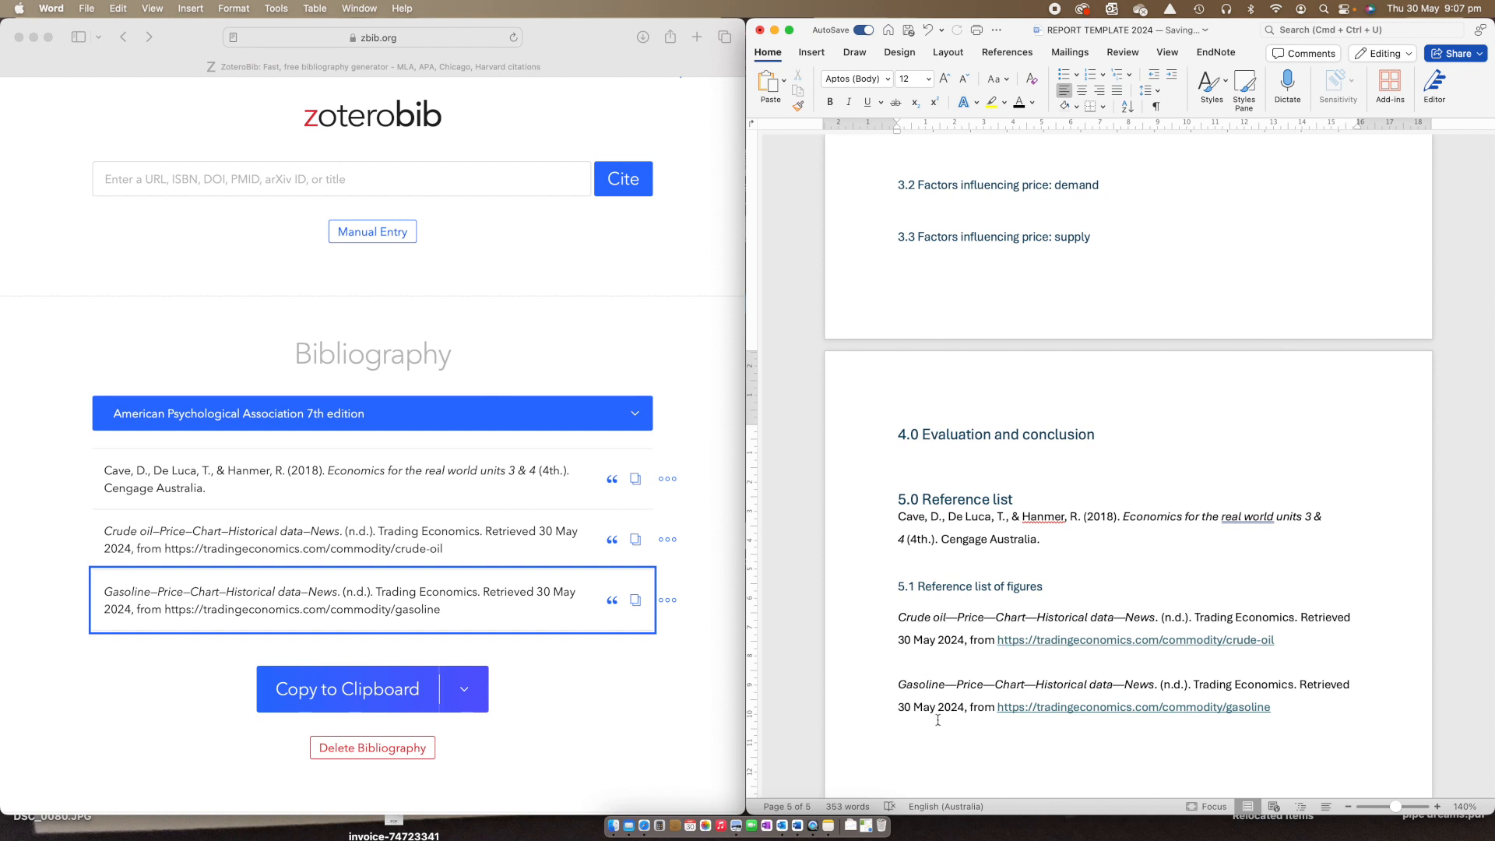
drag(1060, 540, 898, 503)
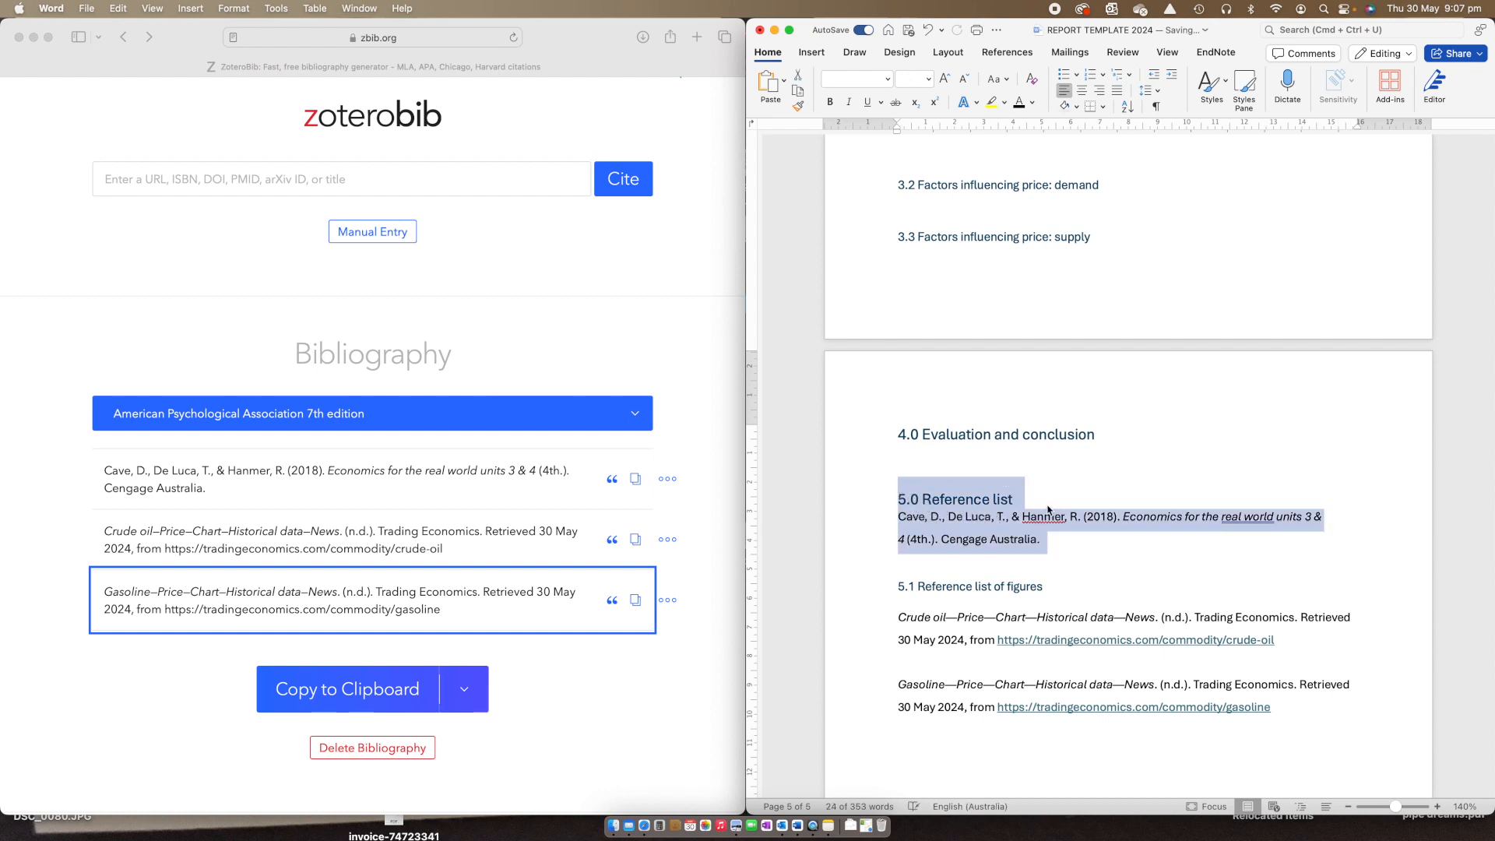
click(1054, 548)
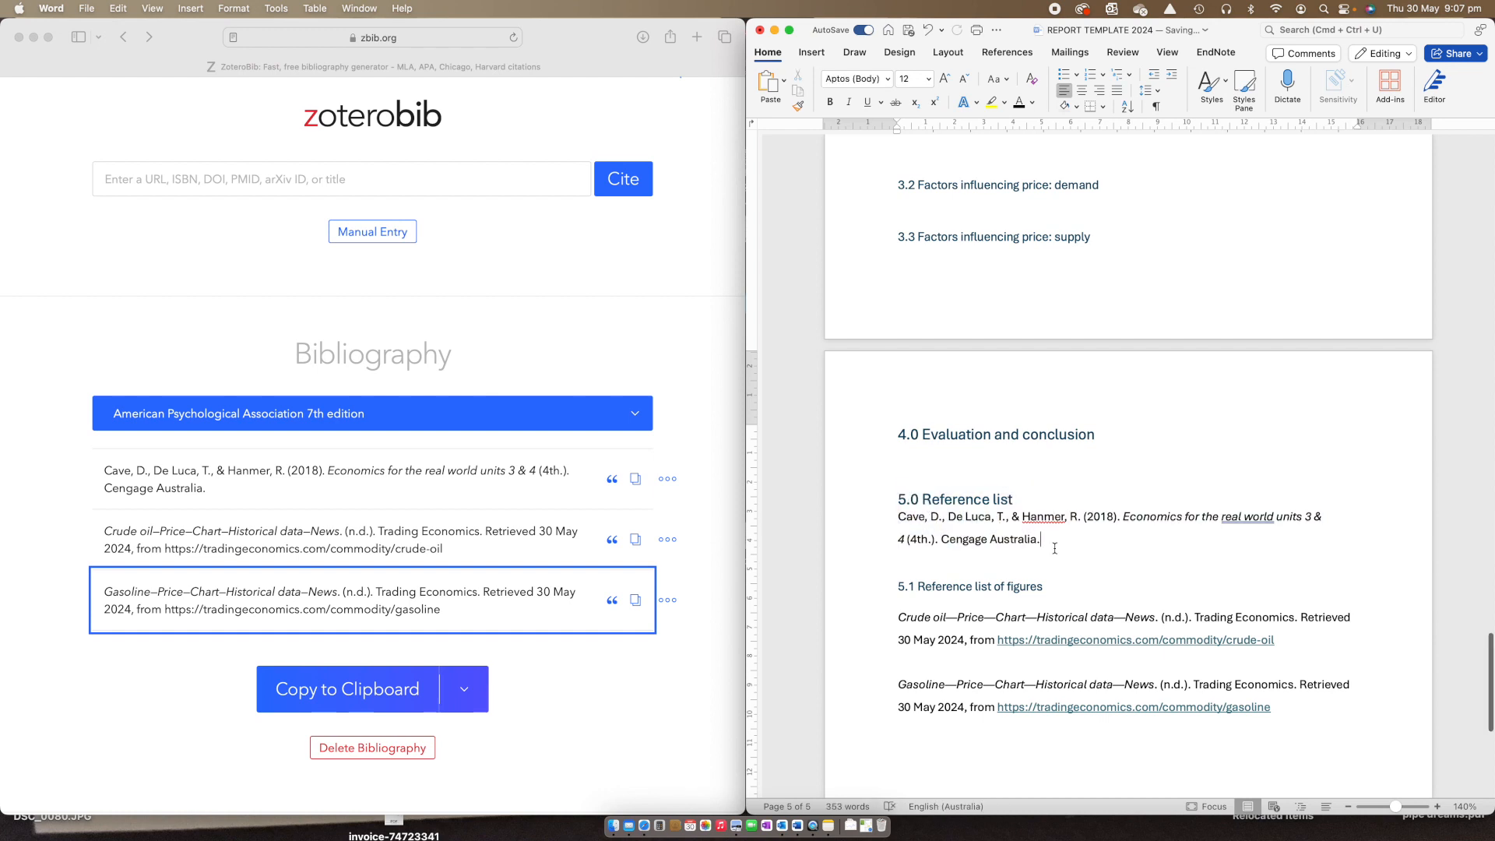
Add the note "Ensure that Reference Lists are alphabetical !!" below the gasoline reference.
scroll(1054, 548, down, 10)
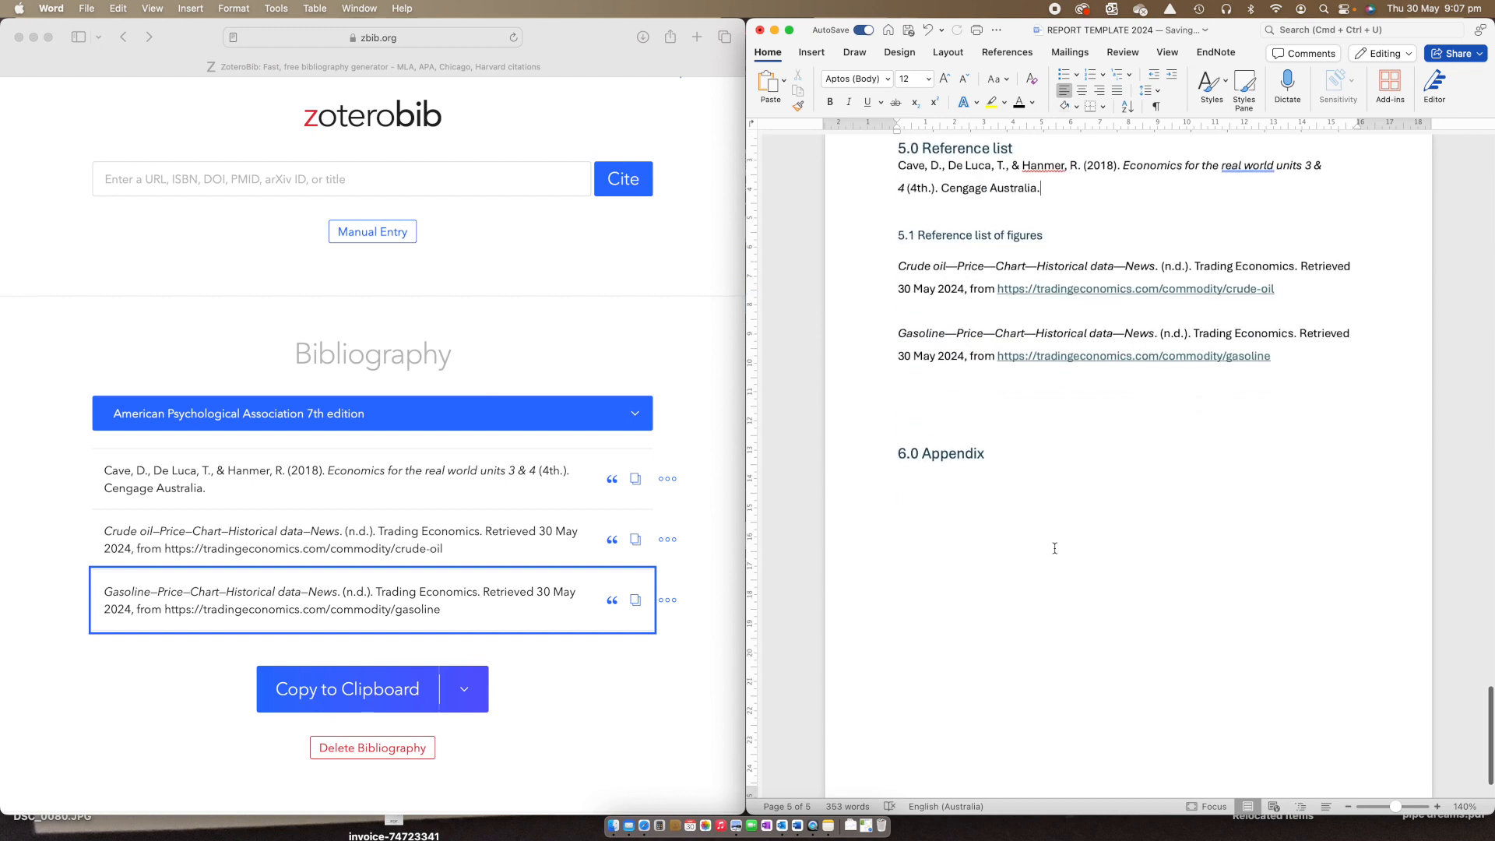
click(911, 401)
text(Ensure that Referen)
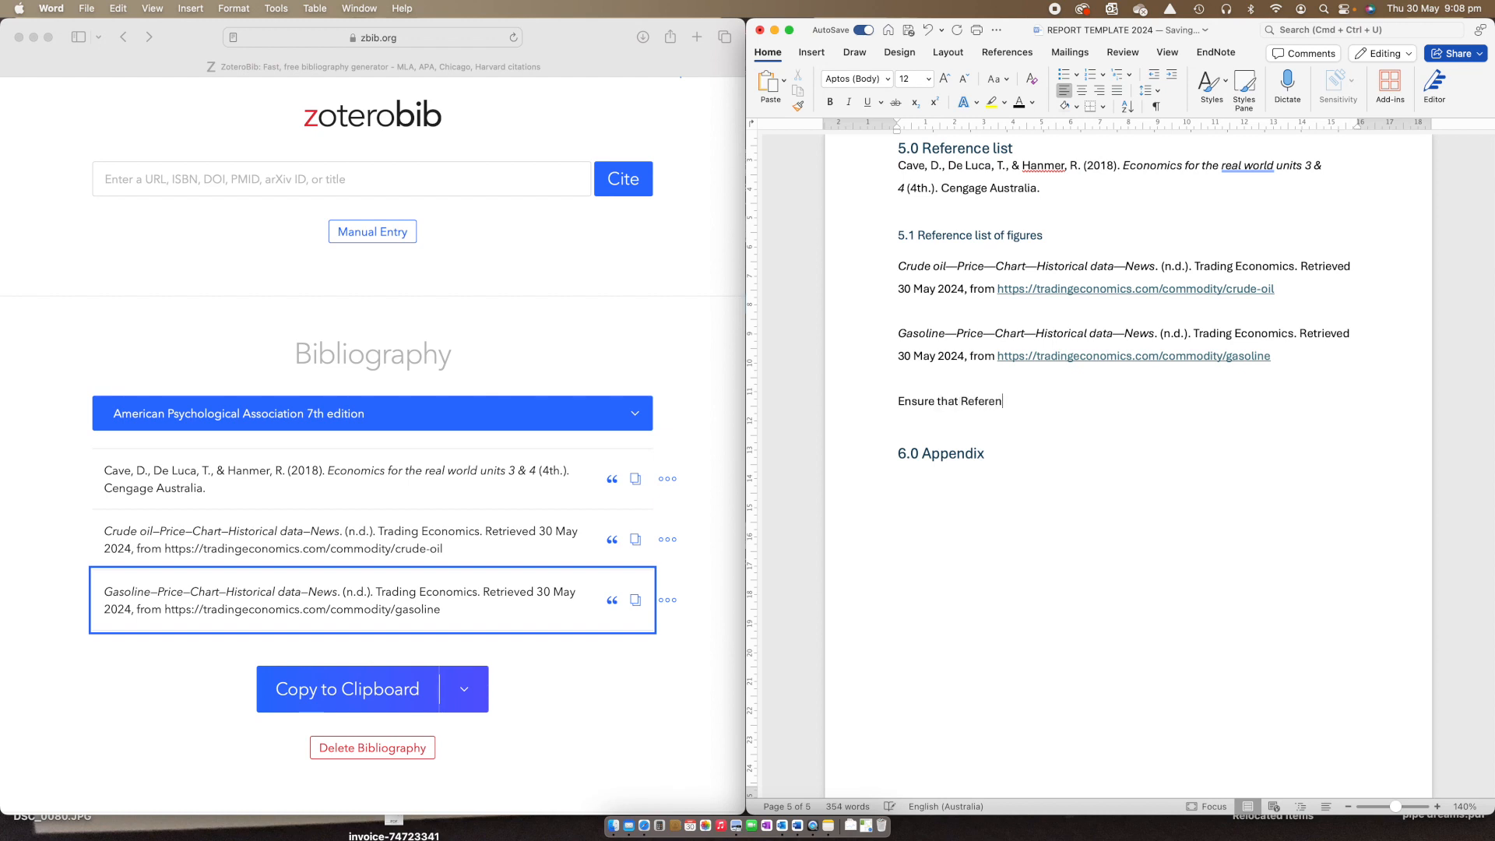
text(ce Lists are alphabetical !!)
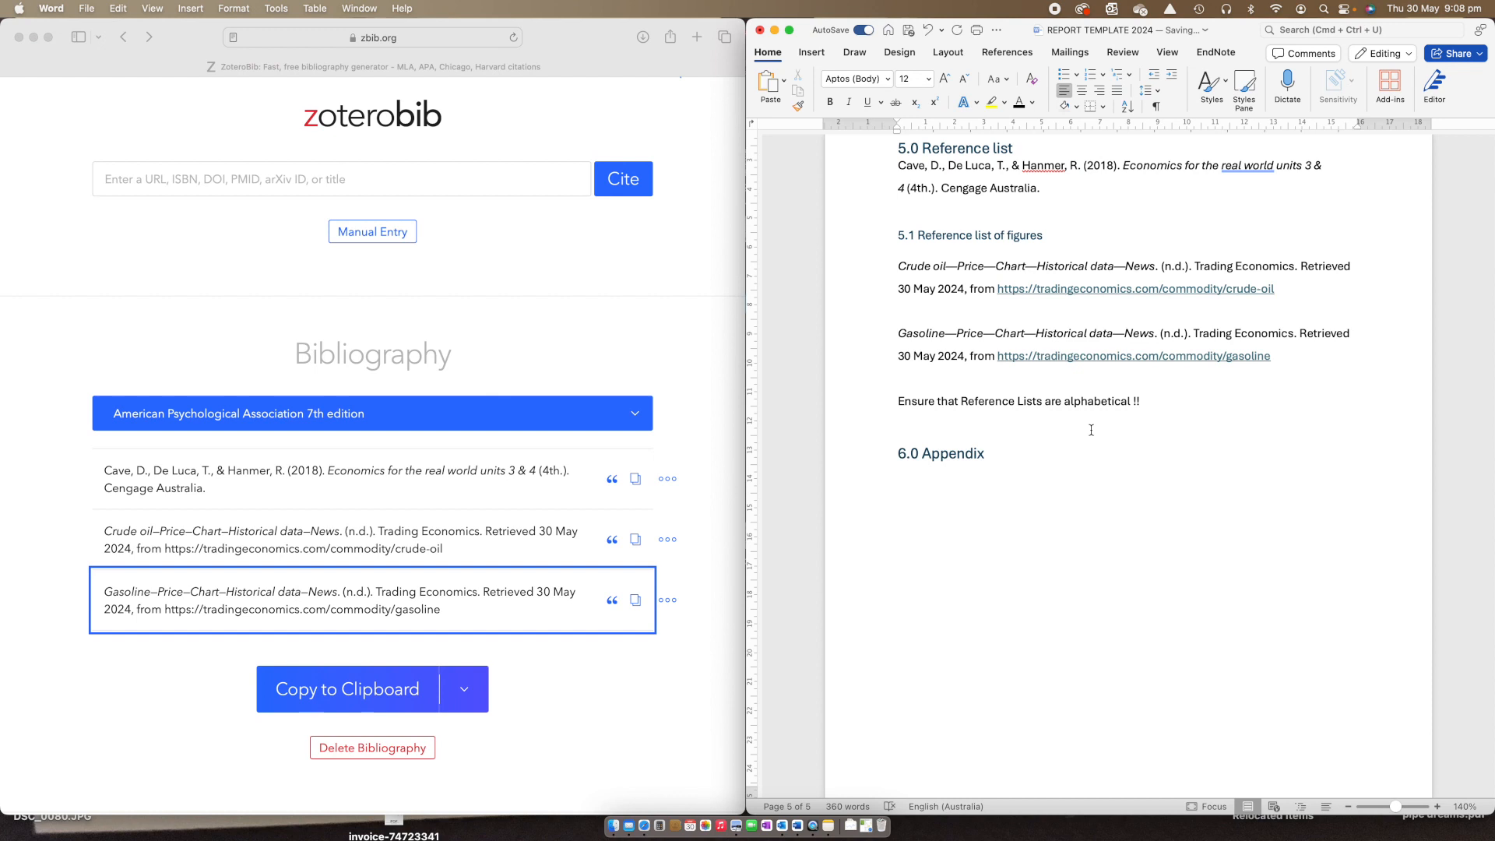
Add the line "Tables , data and calculations" under the 6.0 Appendix heading.
scroll(1091, 428, up, 2)
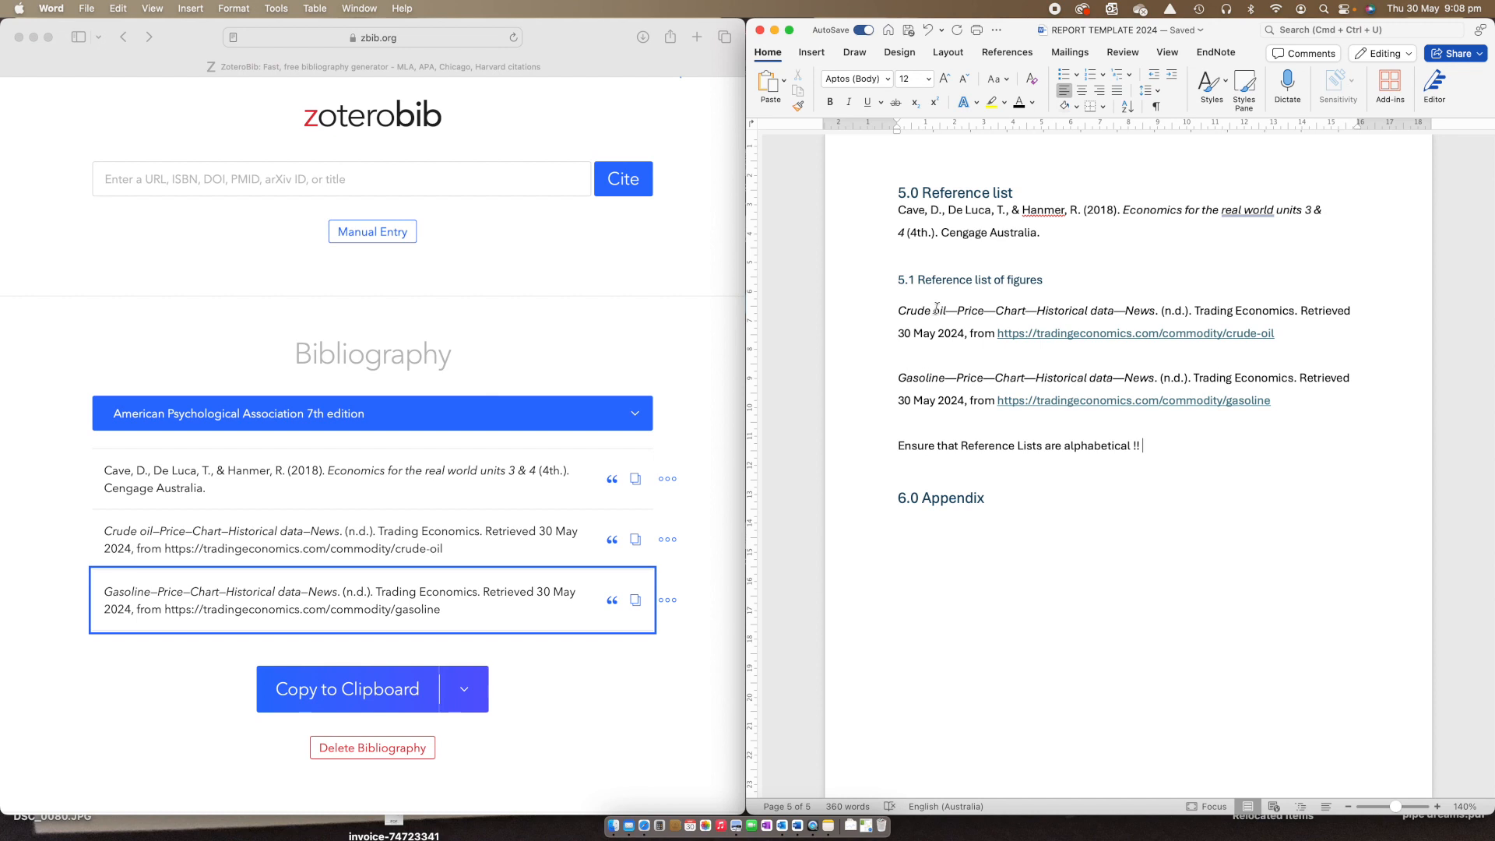
click(919, 529)
key(Return)
text(Tables , data)
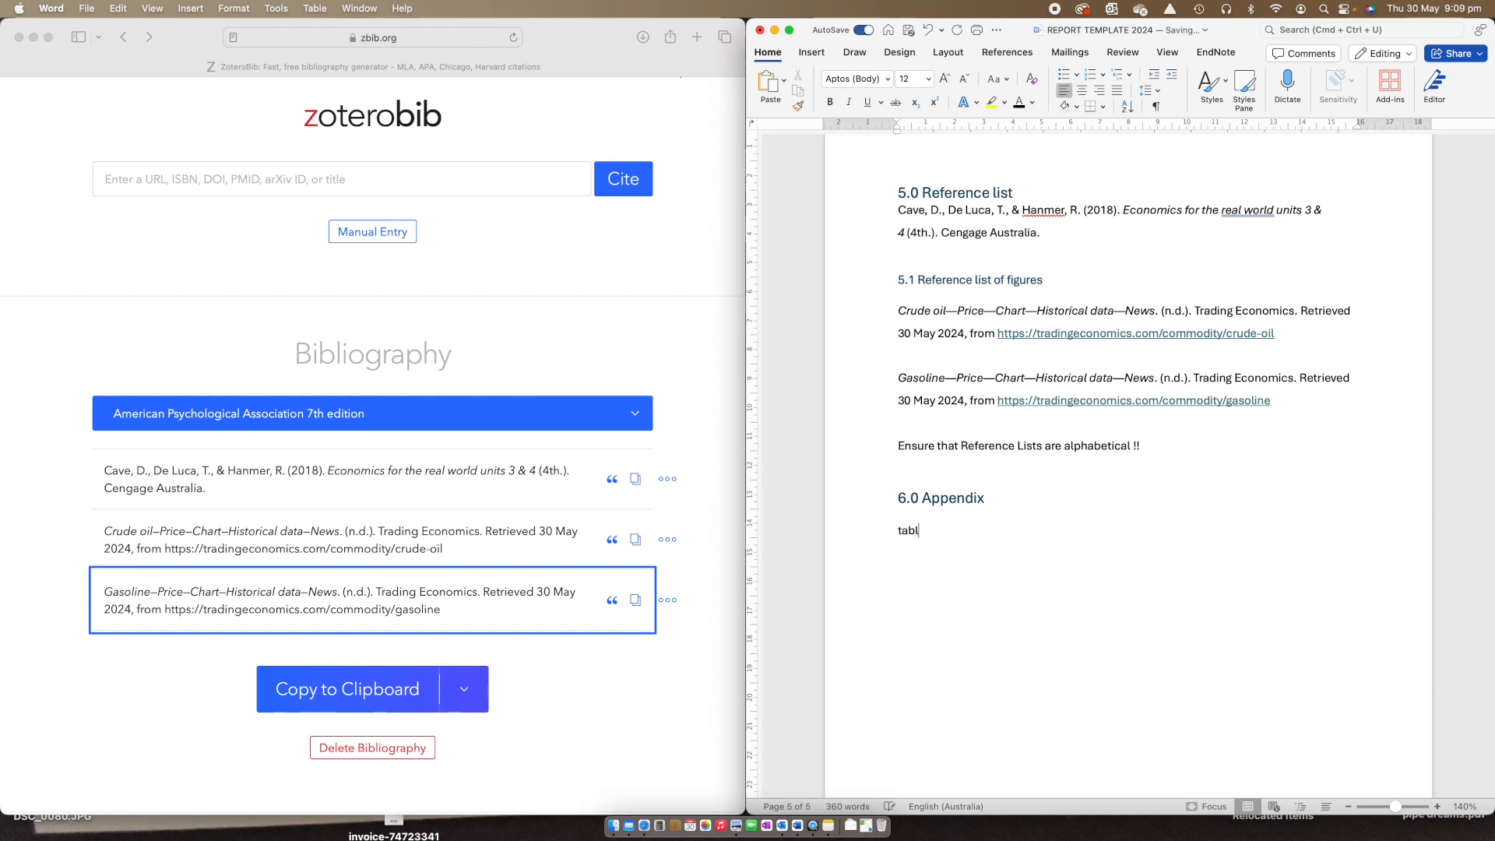
text( and calculations)
scroll(1153, 543, up, 10)
scroll(1153, 542, down, 10)
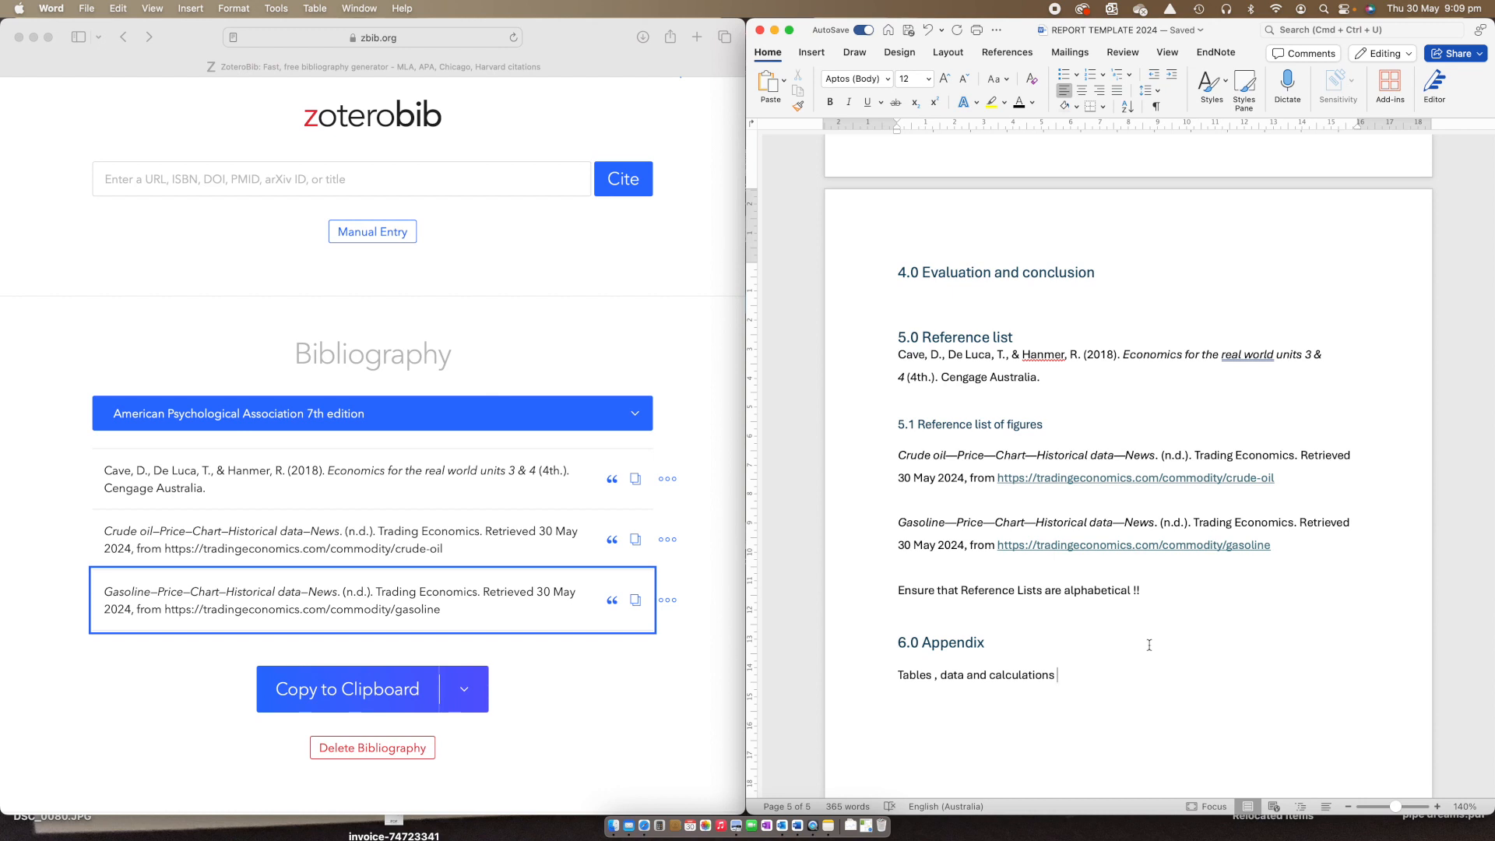
scroll(1088, 668, down, 2)
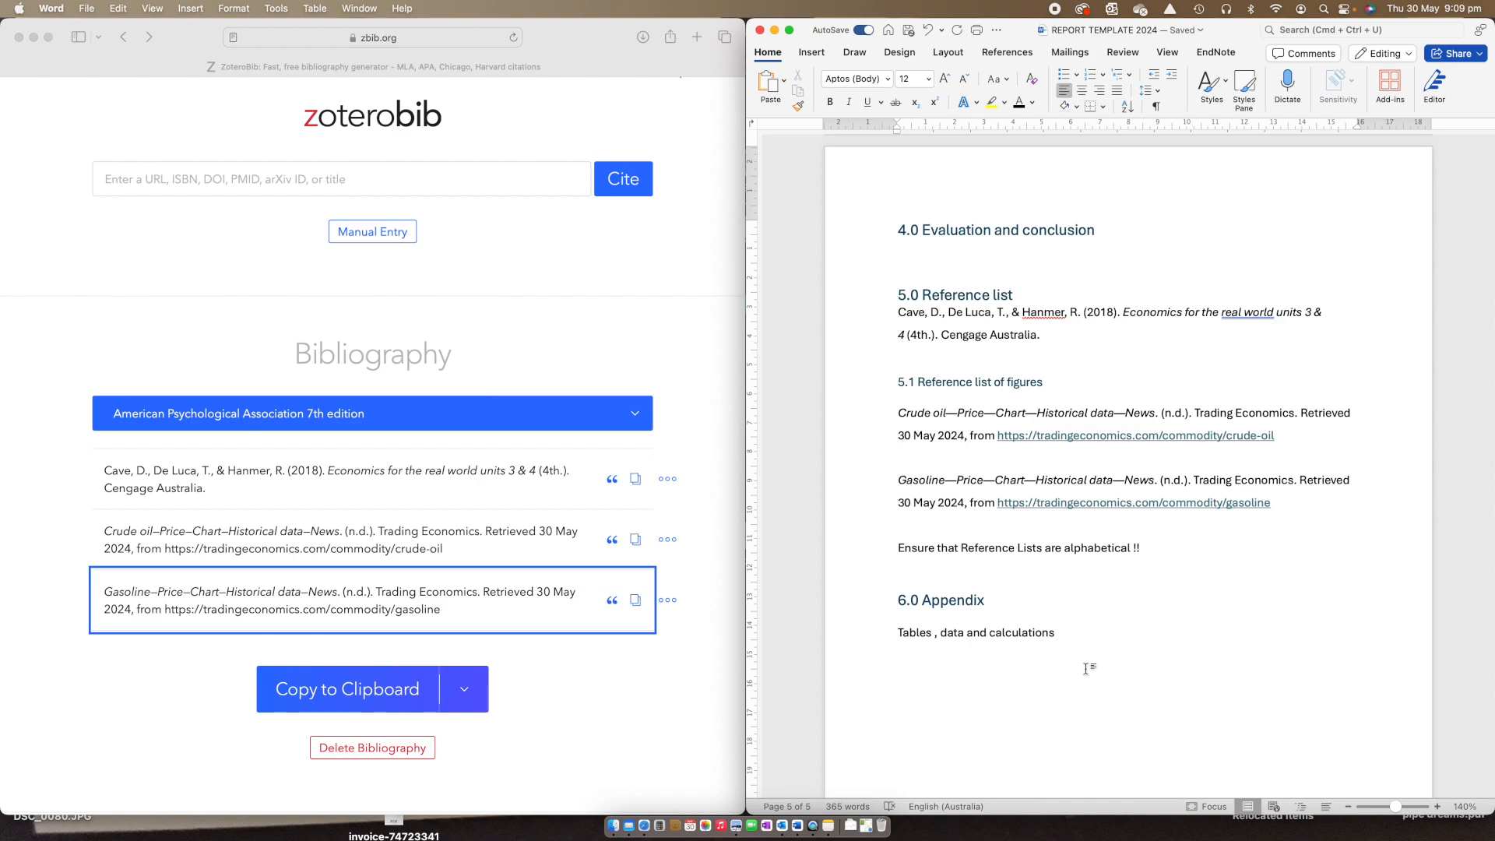
Expand the document window to full screen and switch to the multiple-page view.
click(789, 30)
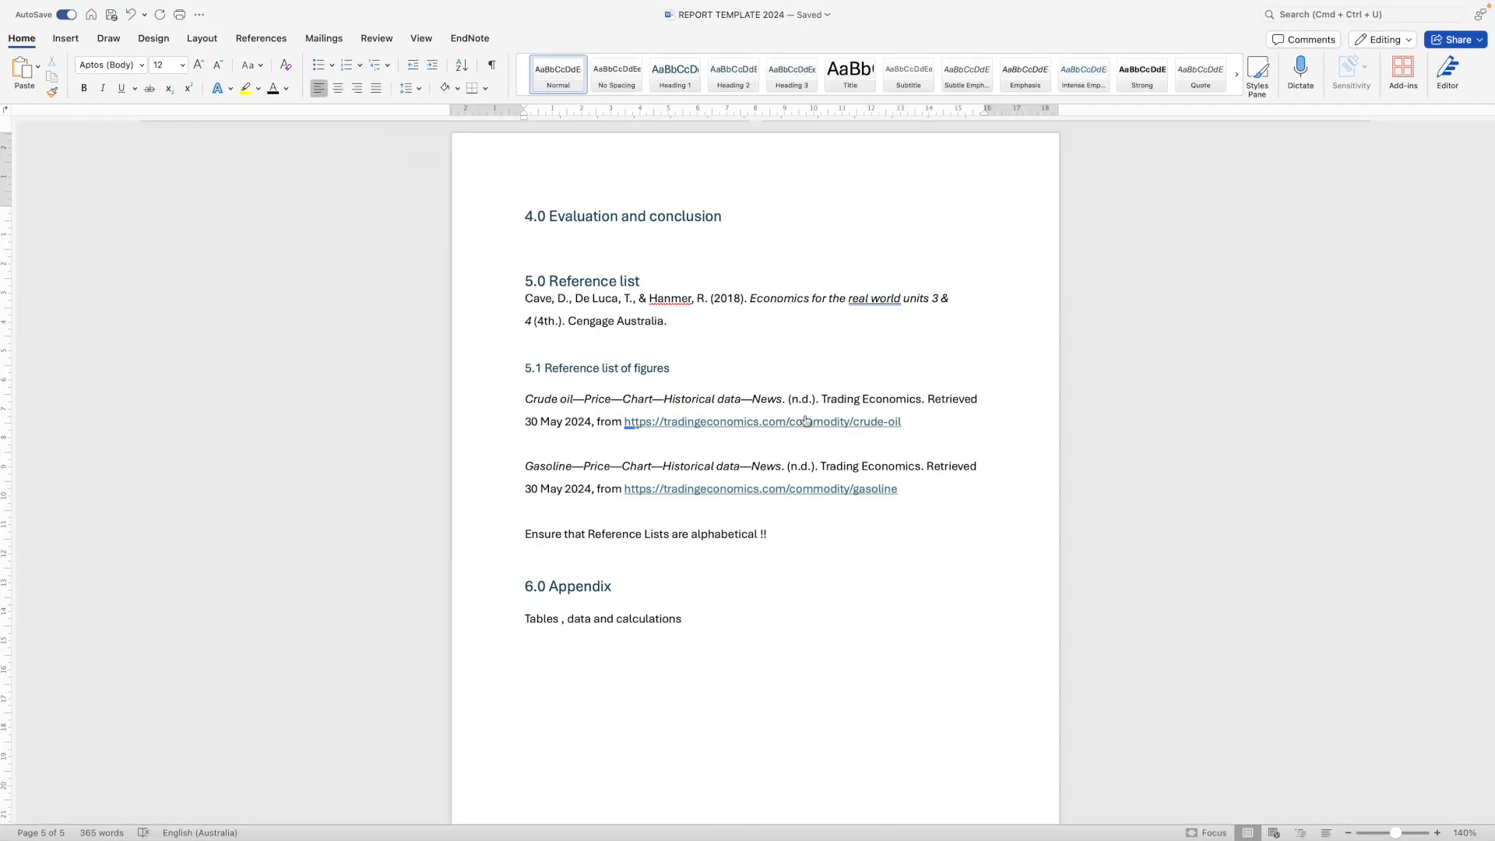
click(421, 38)
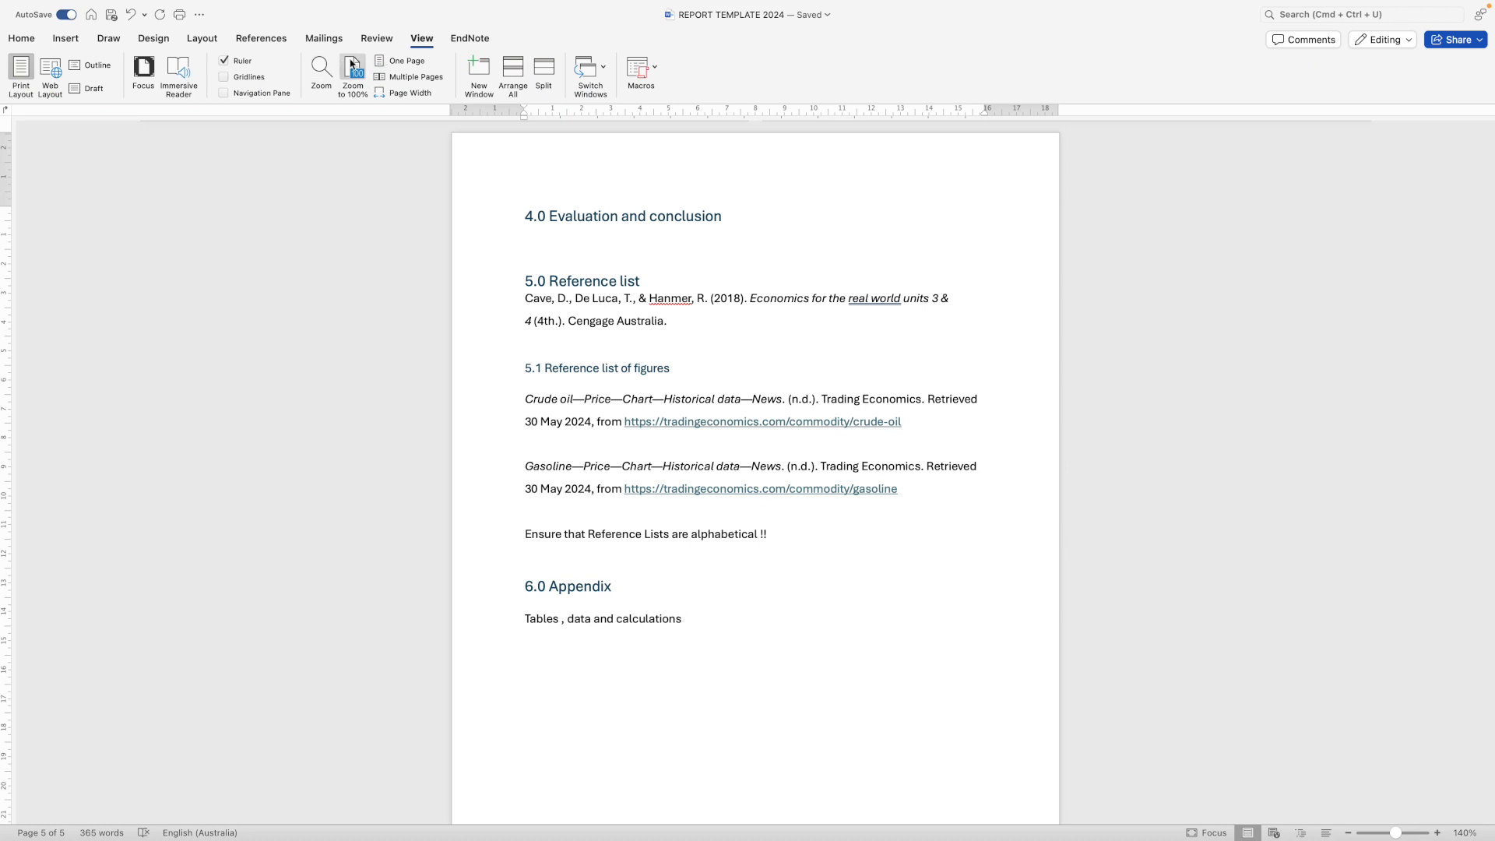
click(407, 76)
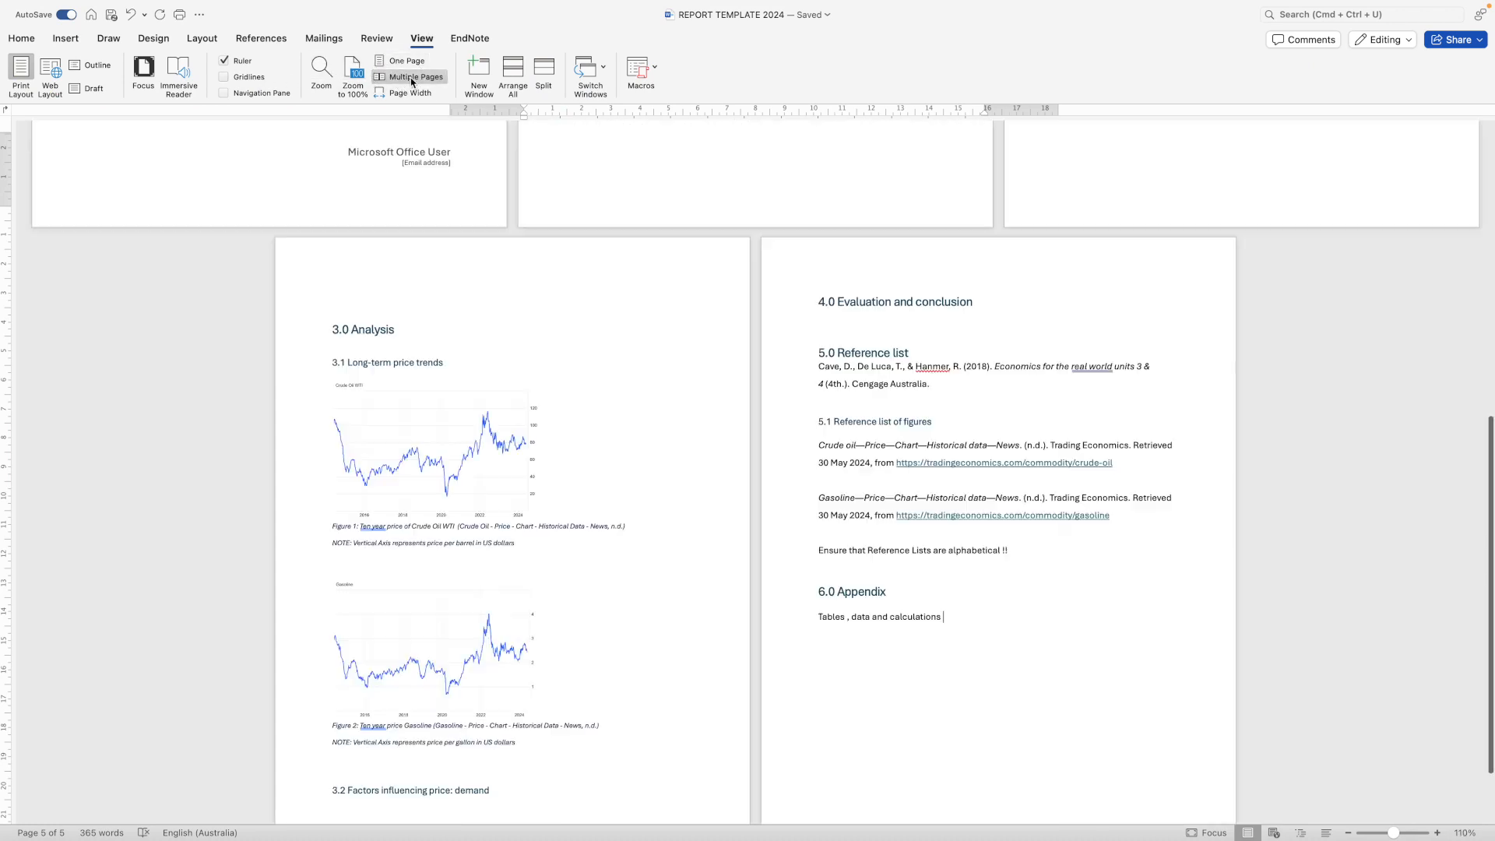
Review the finished template from the cover page and table of contents through the figures, reference lists and appendix.
scroll(729, 343, up, 10)
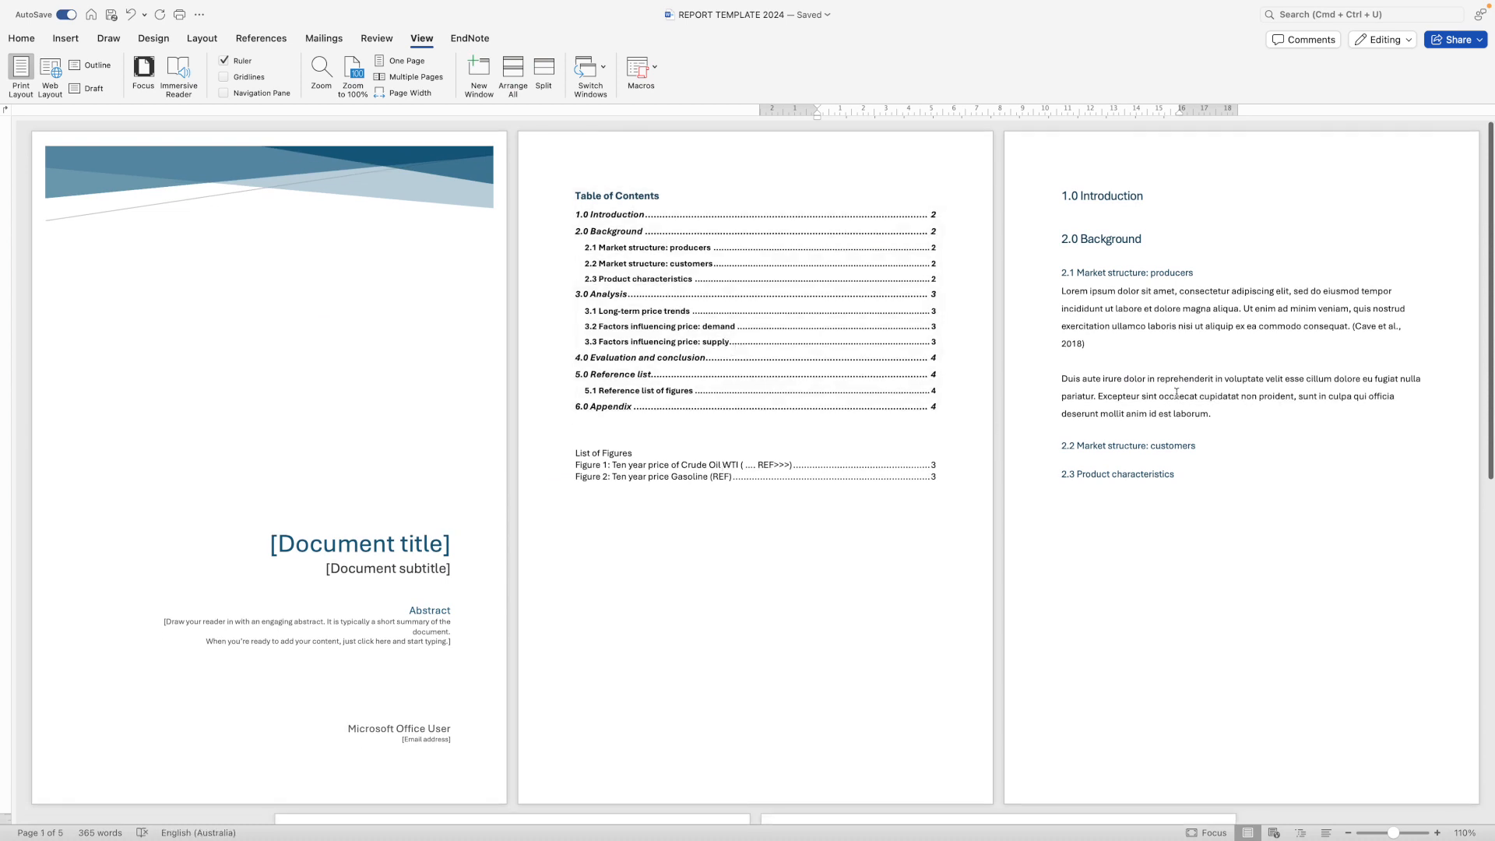
scroll(1184, 431, down, 4)
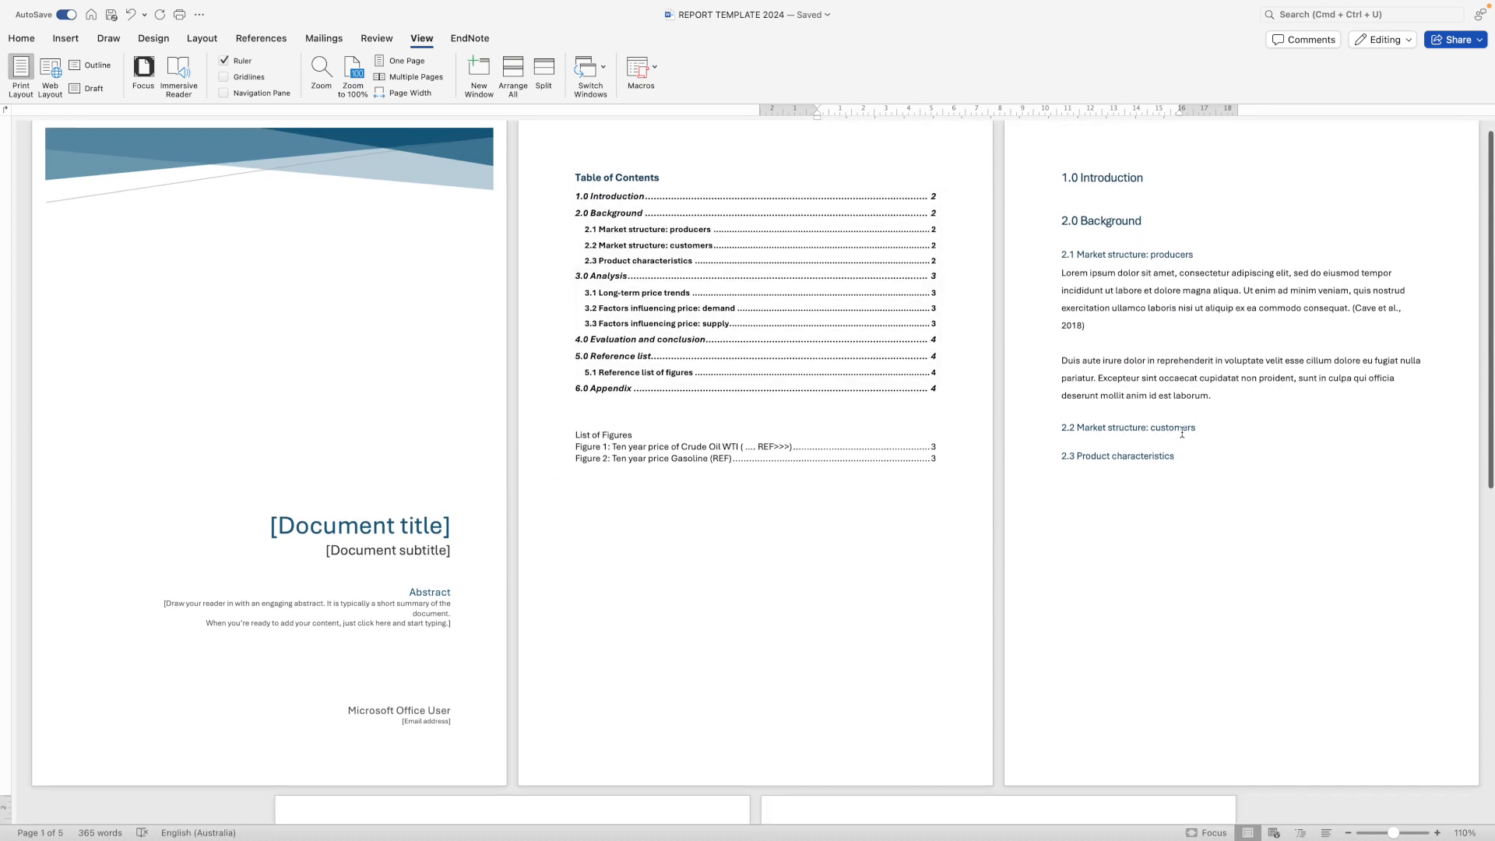
scroll(1184, 432, down, 5)
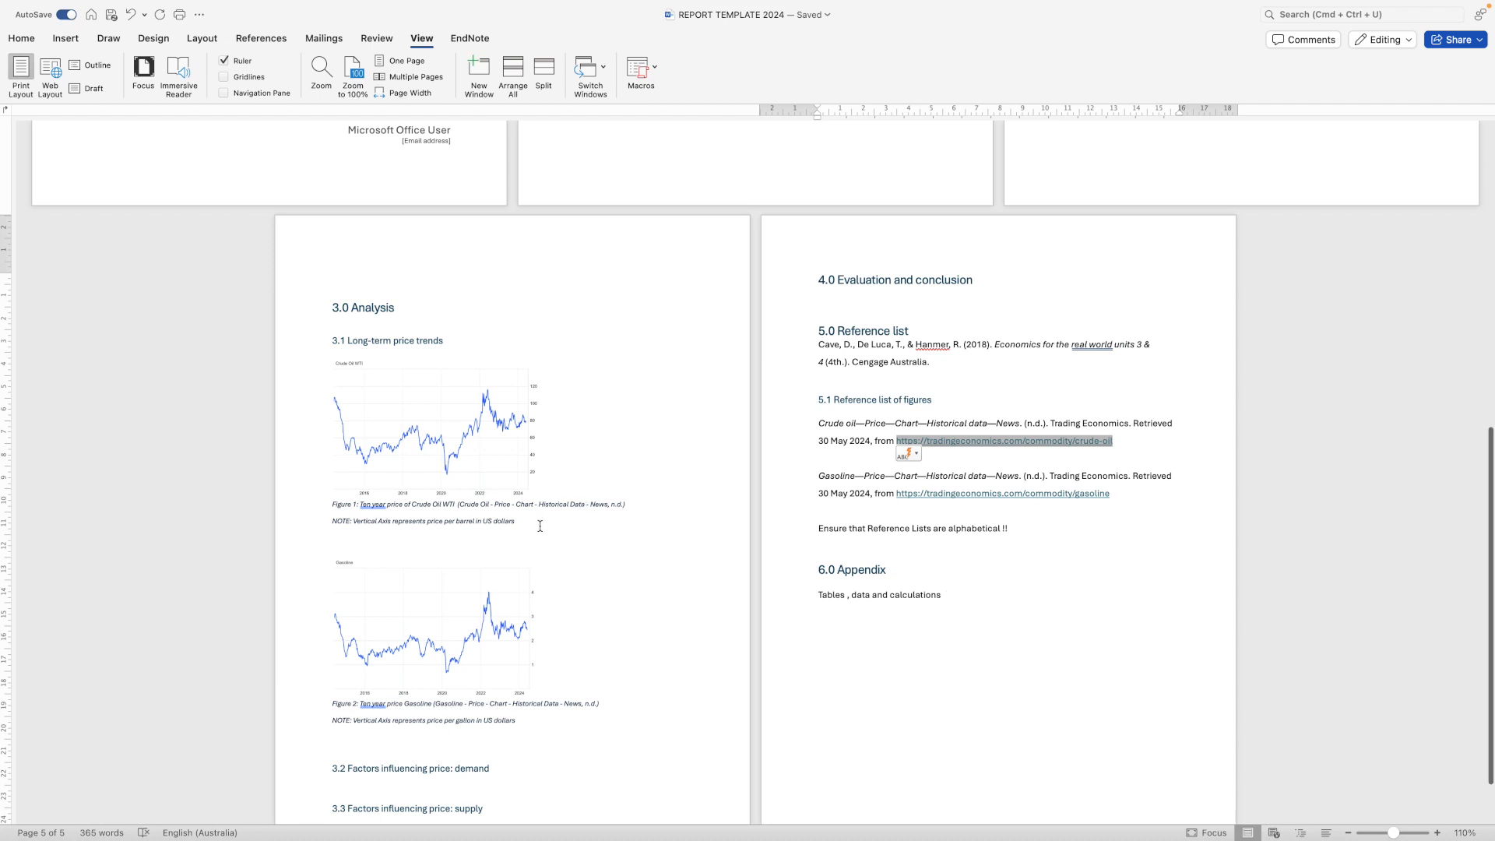
scroll(540, 530, down, 2)
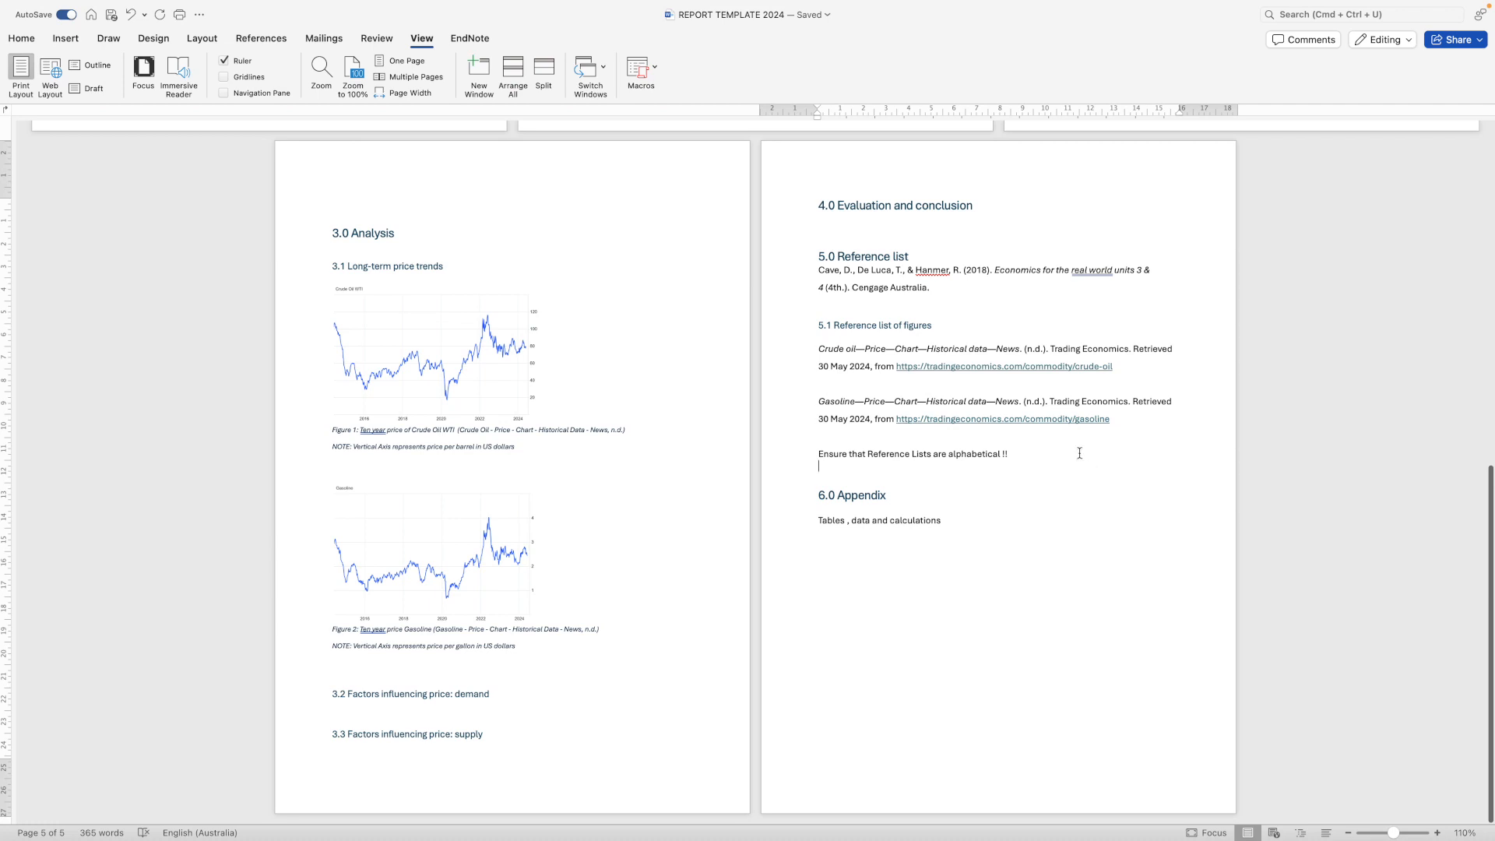
click(1027, 465)
mouse_move(779, 1)
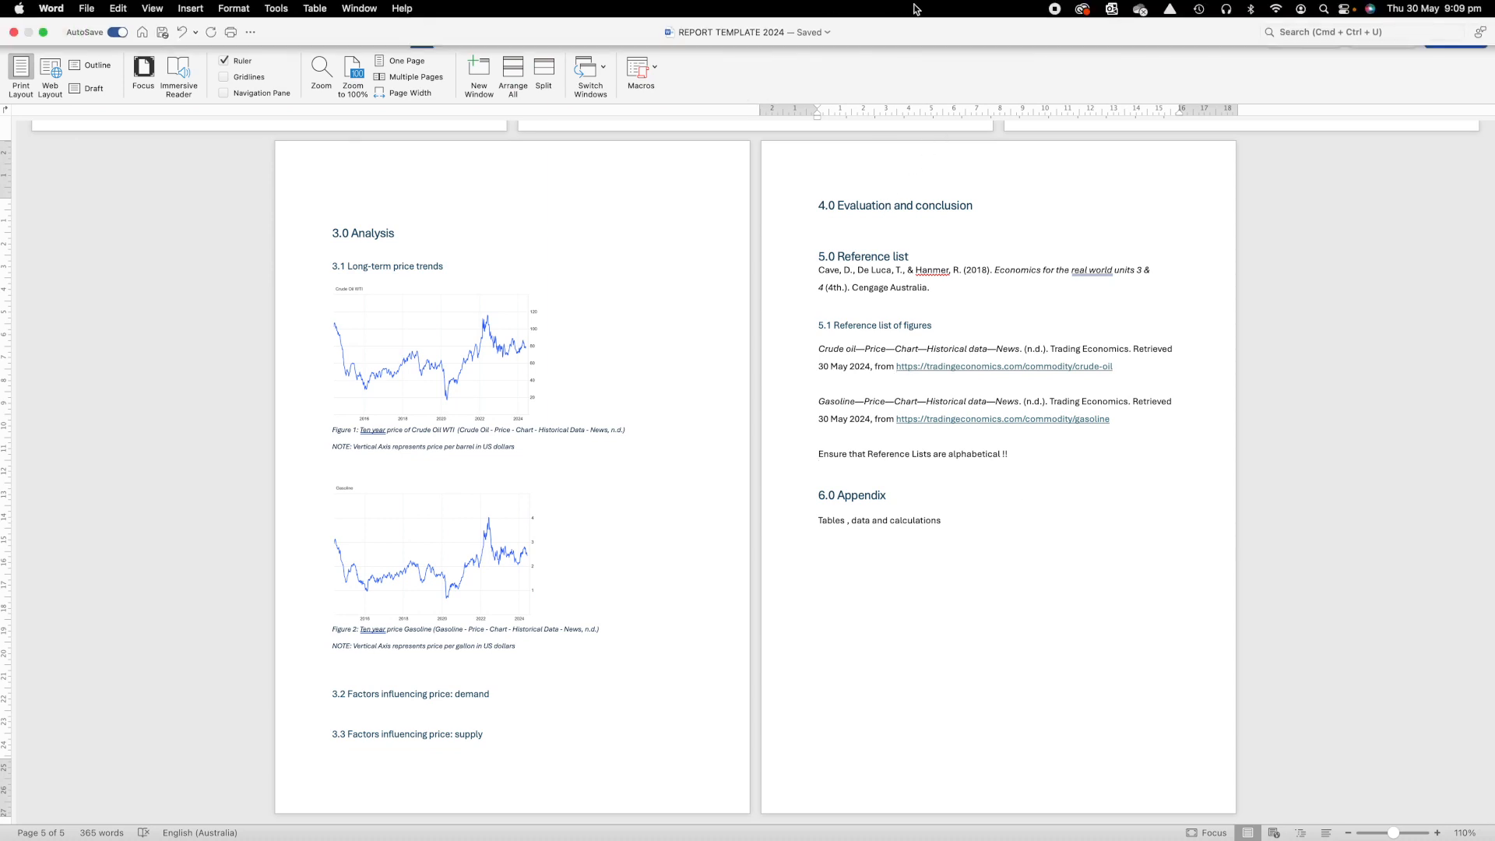